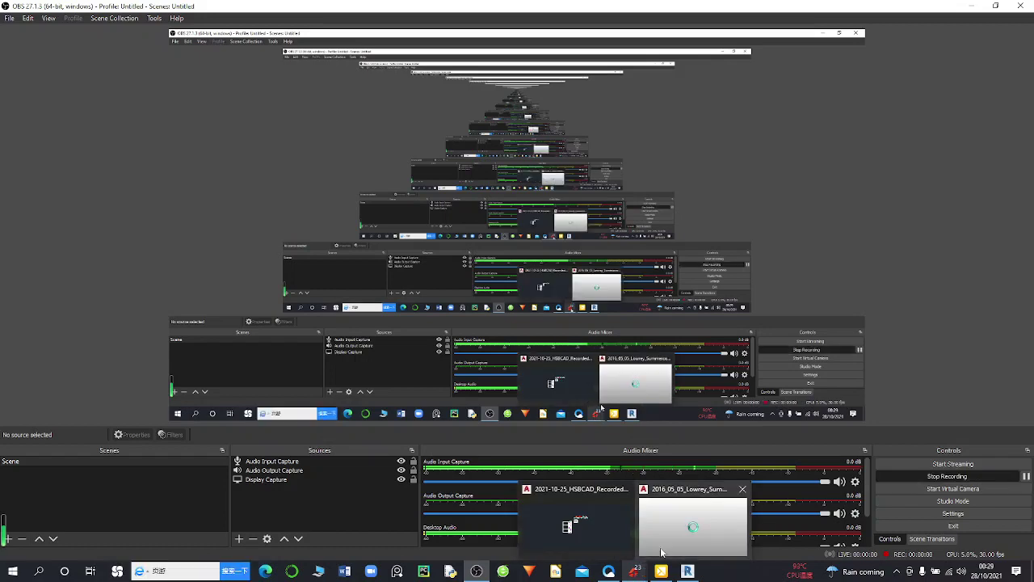
# Step: Review the AutoCAD floor plan, then bring the Revit 3D house model forward
pyautogui.click(661, 553)
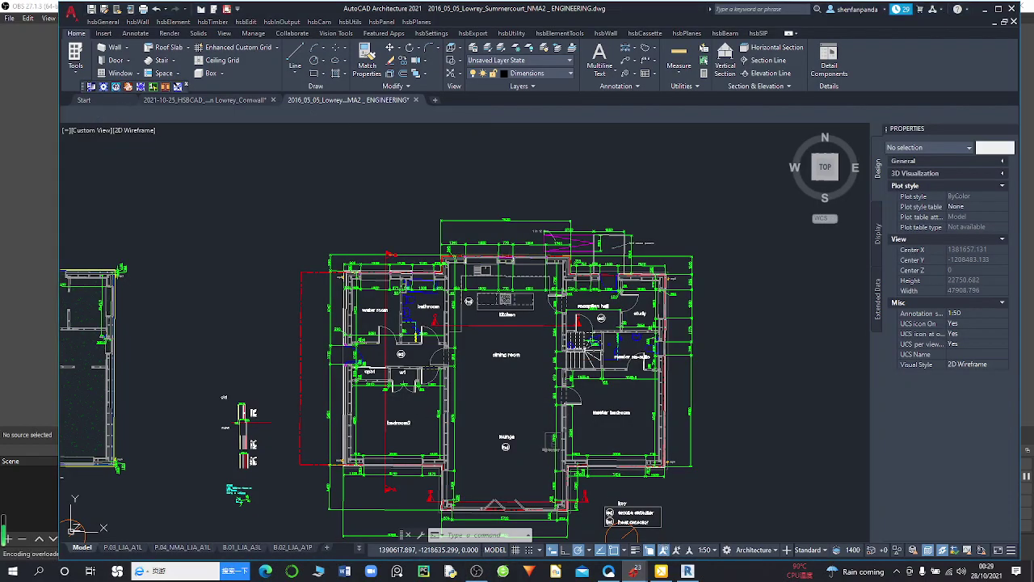
pyautogui.scroll(-2, 461, 380)
pyautogui.scroll(4, 441, 360)
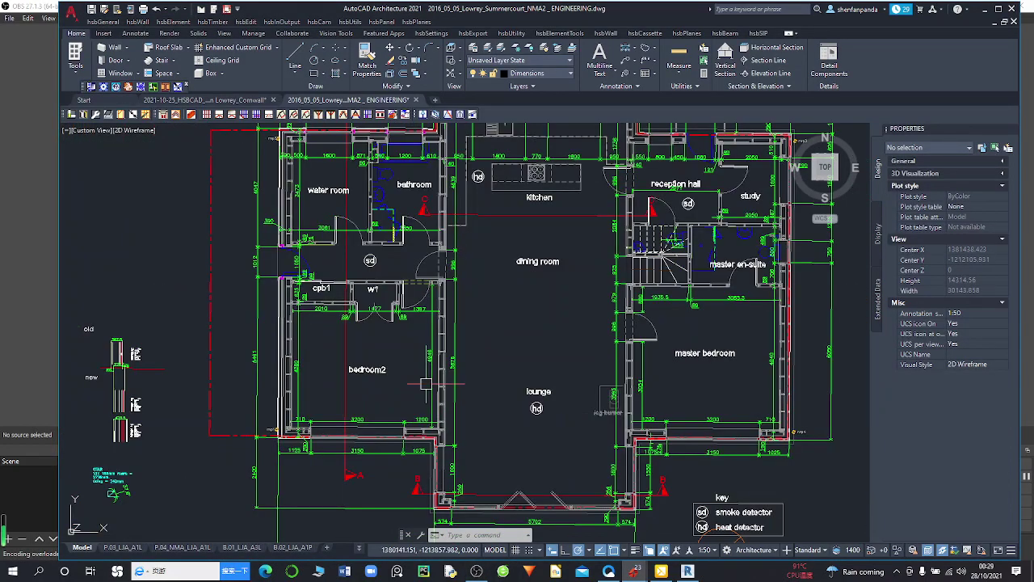
pyautogui.scroll(1, 420, 354)
pyautogui.scroll(-2, 420, 354)
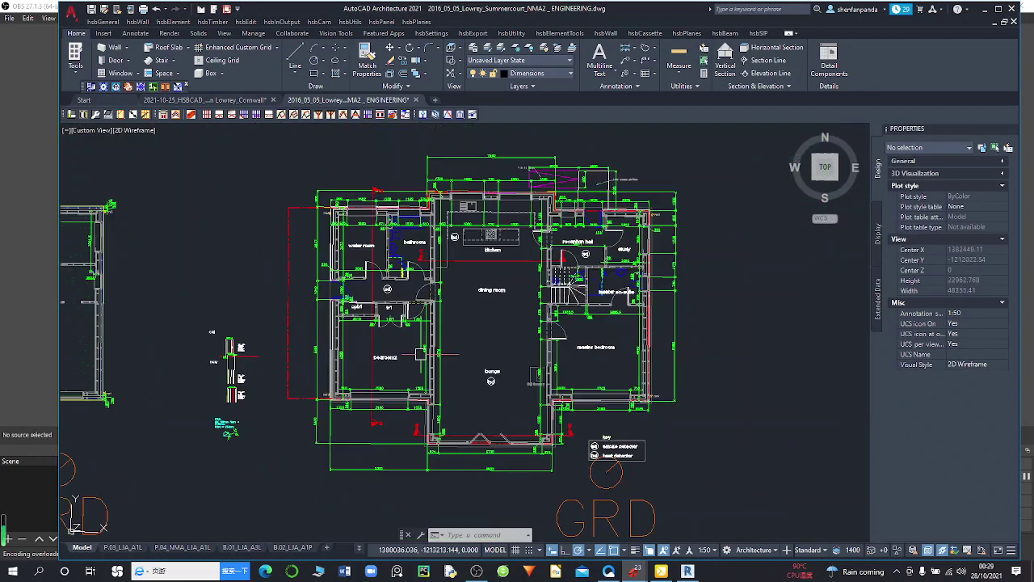
pyautogui.click(688, 570)
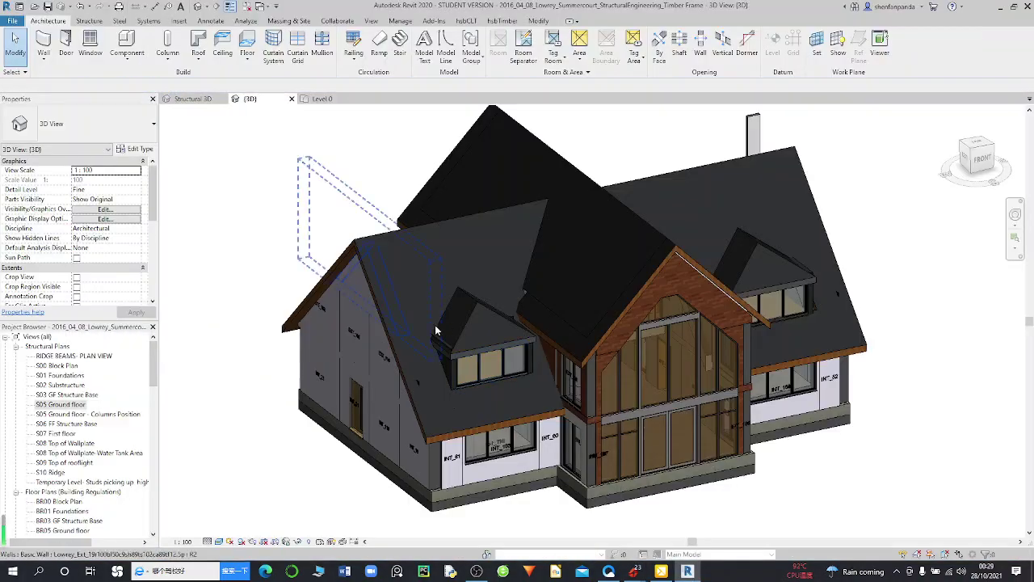
# Step: Orbit the 3D house slightly, then open the Level 0 floor plan
pyautogui.keyDown('shift'); pyautogui.moveTo(436, 330); pyautogui.dragTo(452, 292, button='middle'); pyautogui.keyUp('shift')
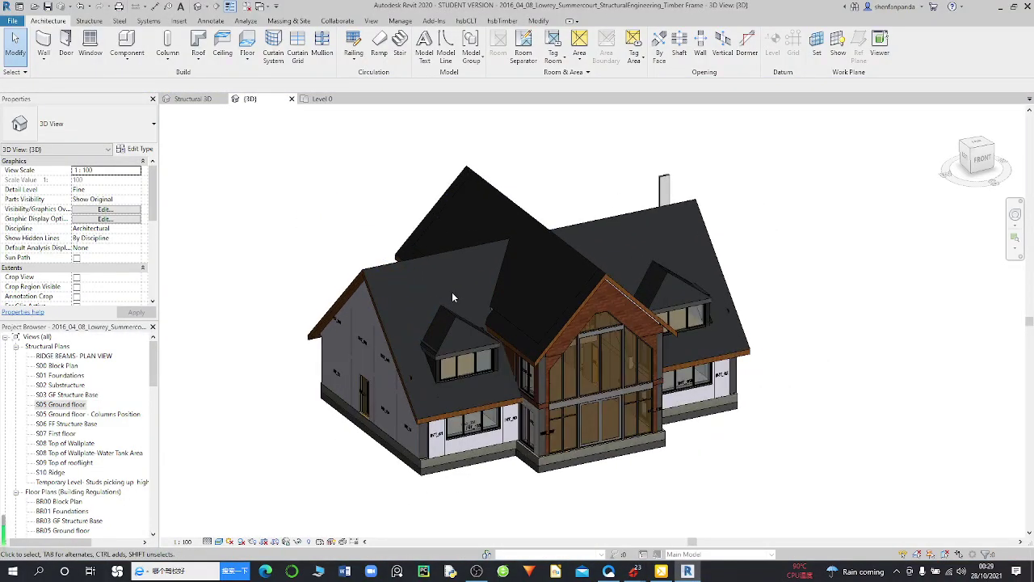
pyautogui.click(320, 99)
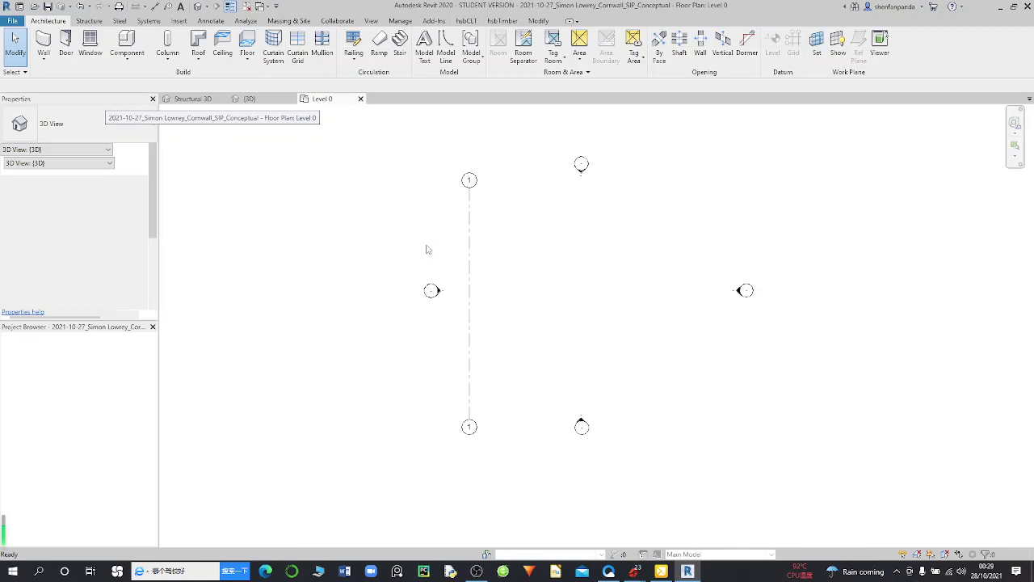
# Step: Extend grid 1's top end slightly and rename the grid to A
pyautogui.click(470, 239)
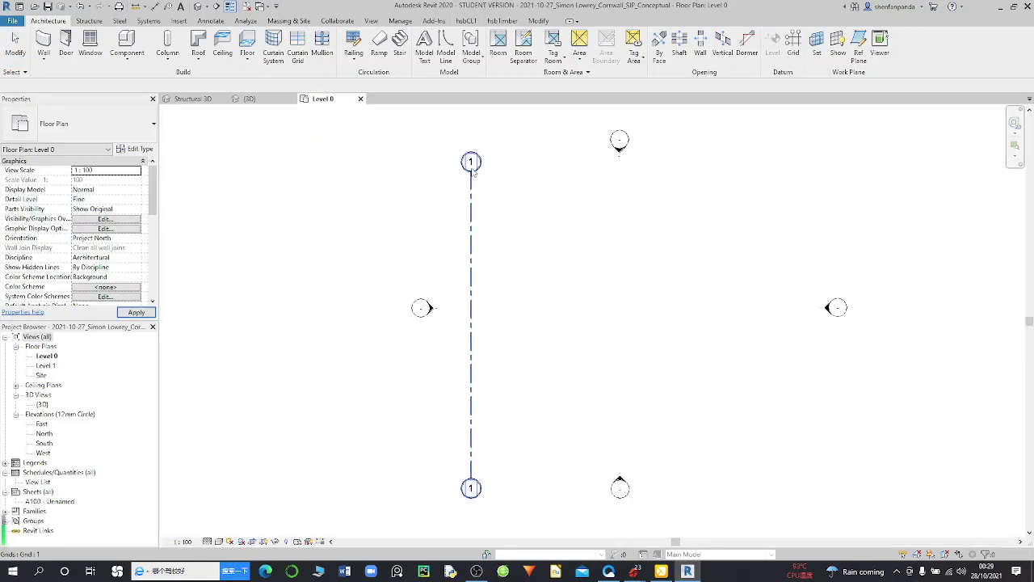
pyautogui.moveTo(472, 172); pyautogui.dragTo(472, 163)
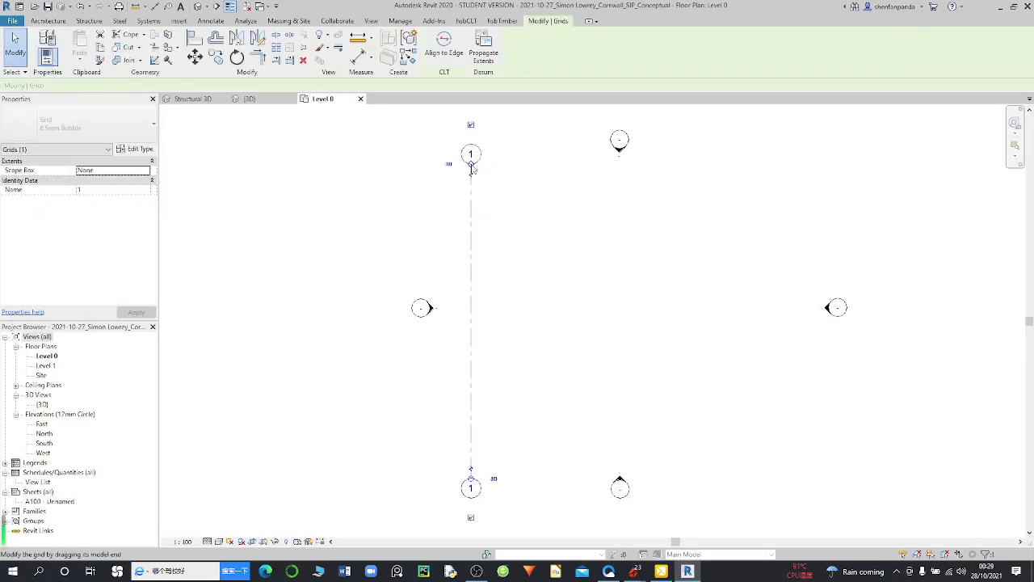
pyautogui.click(475, 156)
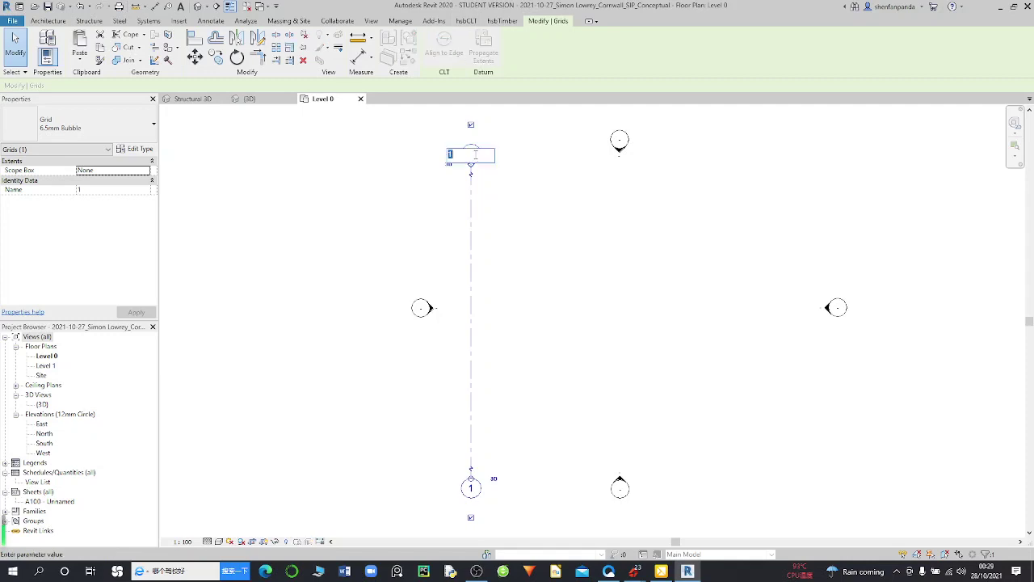
pyautogui.write('A')
pyautogui.press('Return')
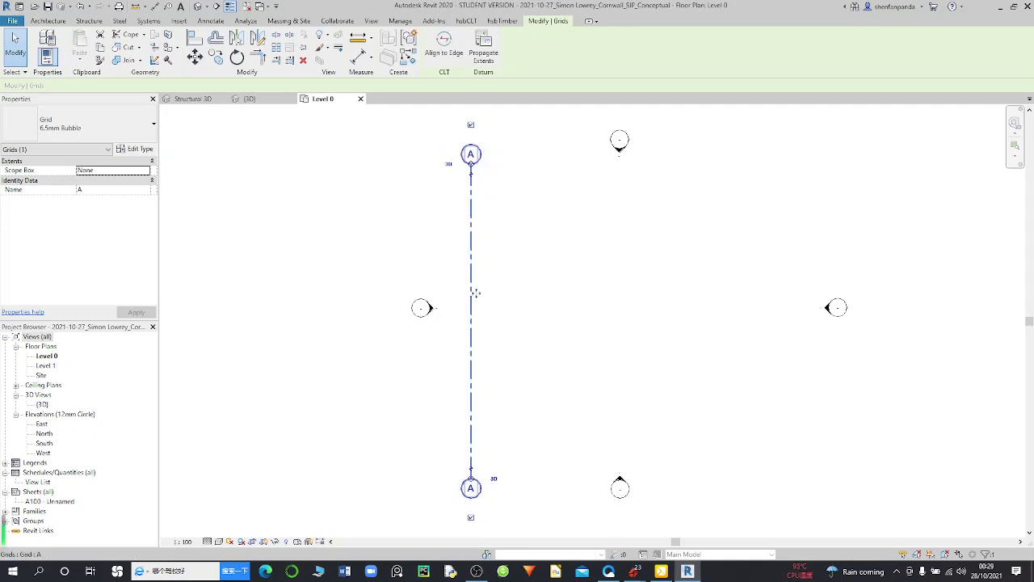
pyautogui.click(547, 337)
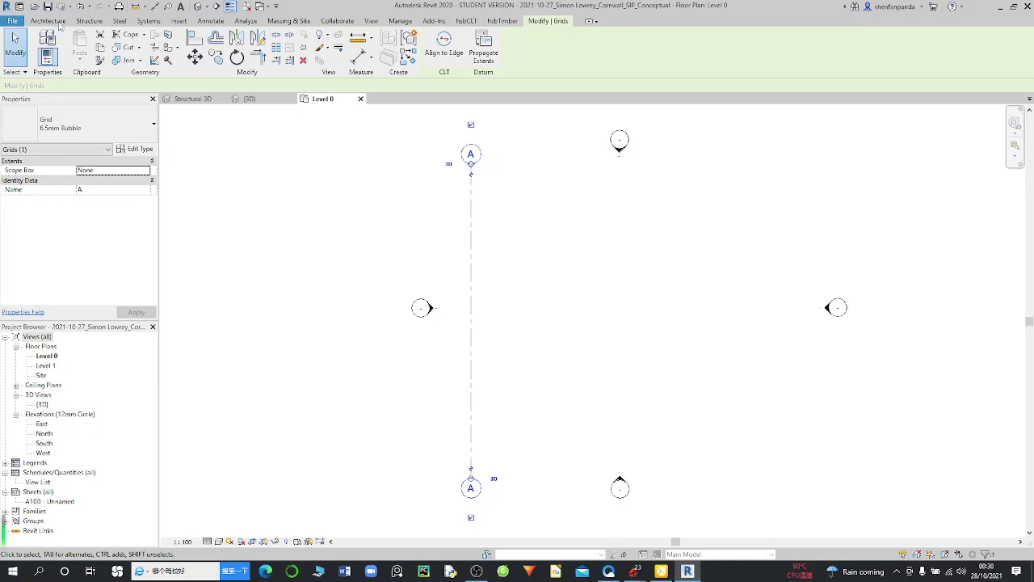
pyautogui.click(49, 21)
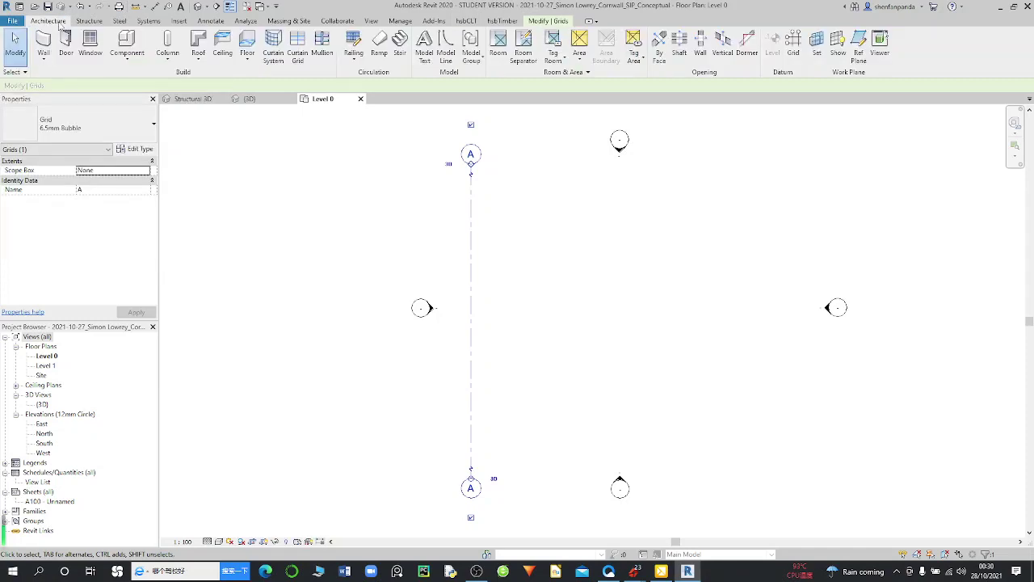
# Step: Pick grid lines offset 5250 and 6554 to the right of grid A
pyautogui.click(795, 49)
pyautogui.write('5250')
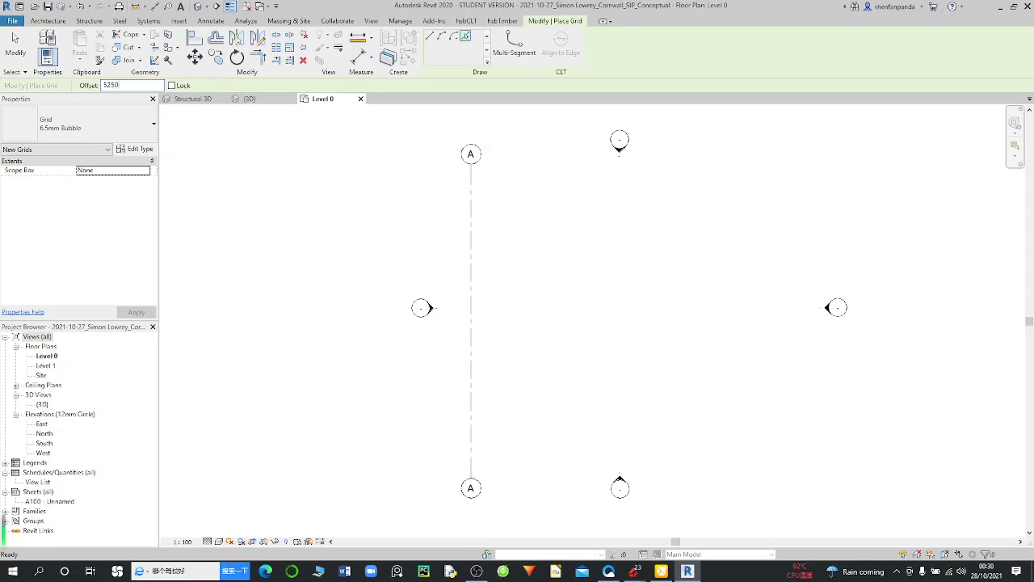
pyautogui.click(472, 273)
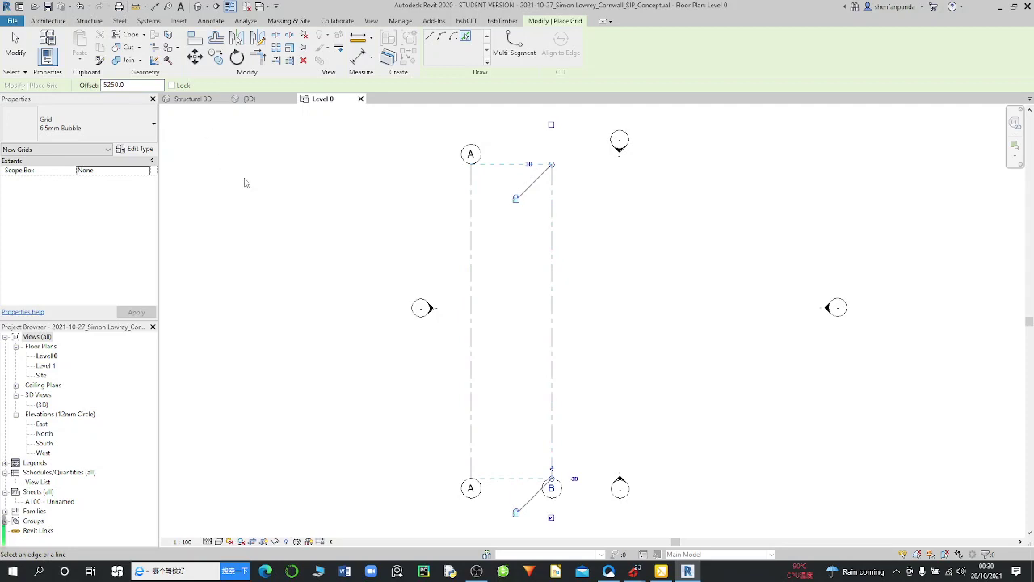
pyautogui.moveTo(136, 86); pyautogui.dragTo(89, 89)
pyautogui.write('6554')
pyautogui.click(554, 287)
pyautogui.click(555, 286)
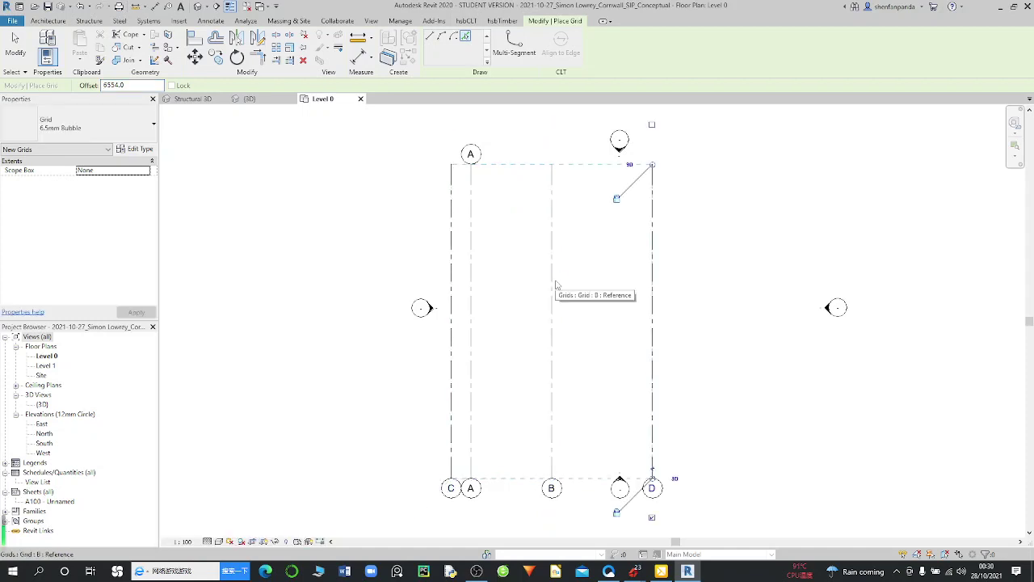
pyautogui.press('Escape')
pyautogui.press('Escape')
# Step: Delete the misplaced grid, then rename grid D to C with a top bubble and raised ends
pyautogui.click(450, 330)
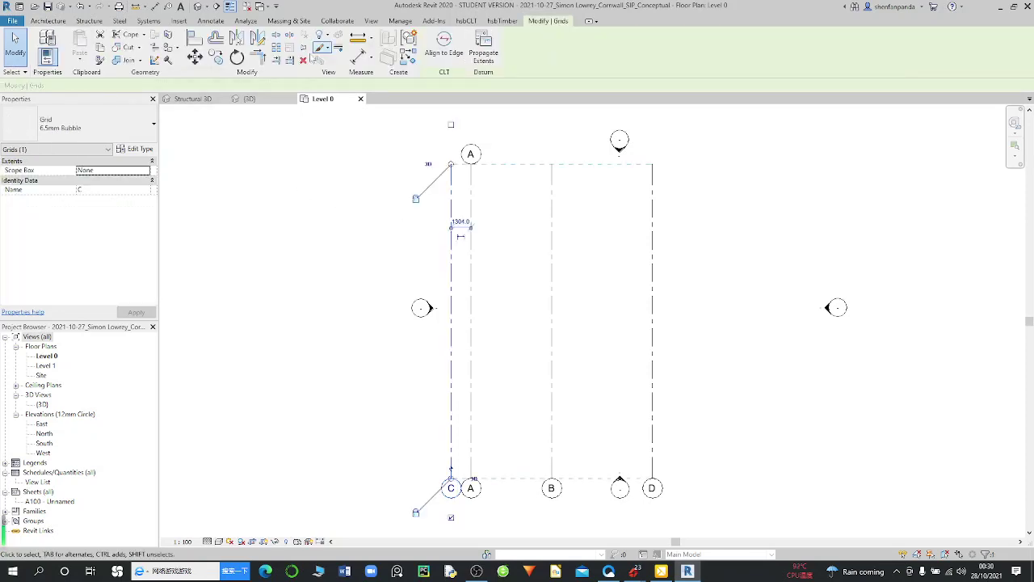
pyautogui.click(303, 60)
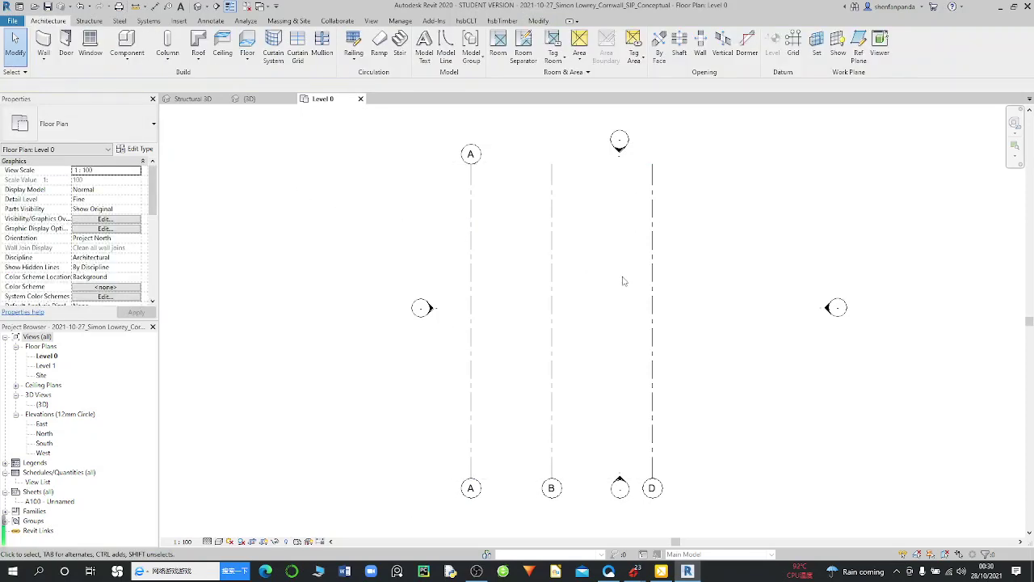
pyautogui.click(652, 284)
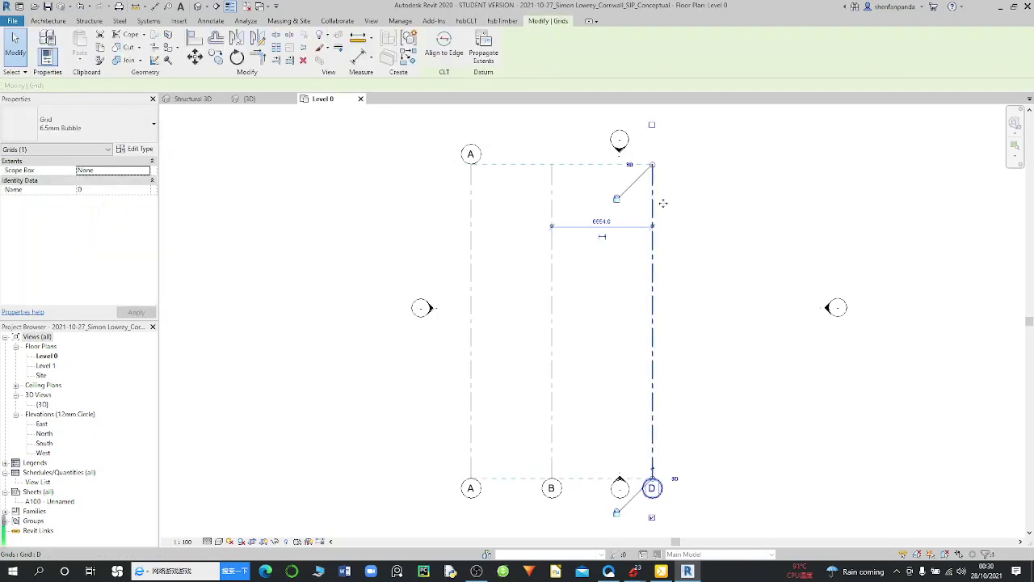
pyautogui.click(651, 126)
pyautogui.moveTo(653, 165); pyautogui.dragTo(655, 155)
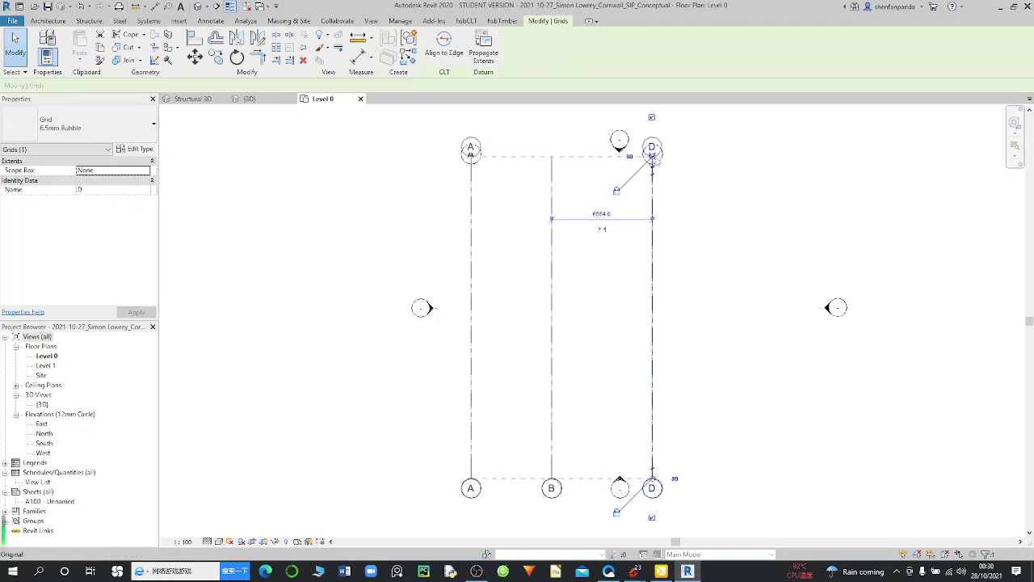
pyautogui.click(652, 147)
pyautogui.write('C')
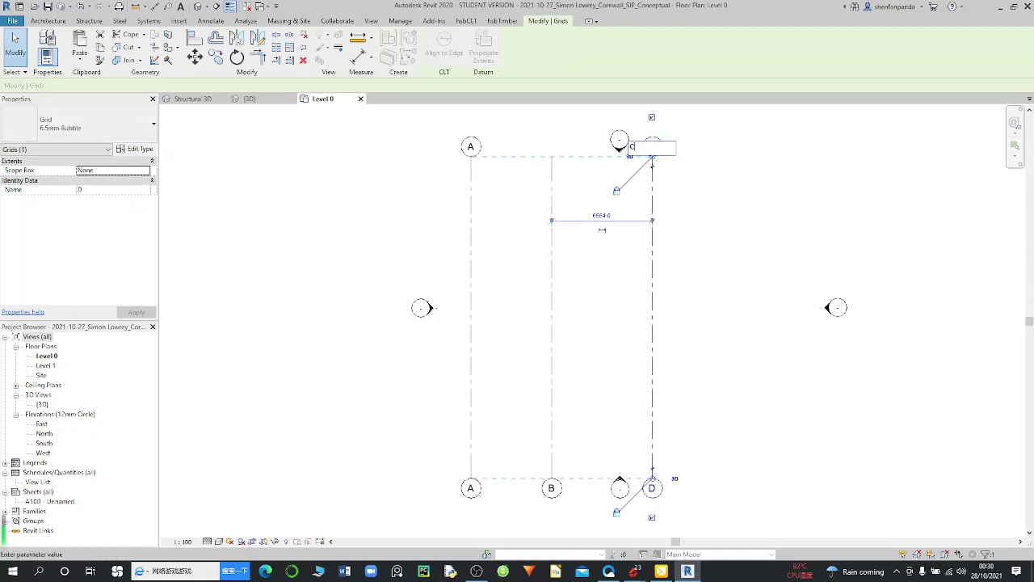
pyautogui.press('Return')
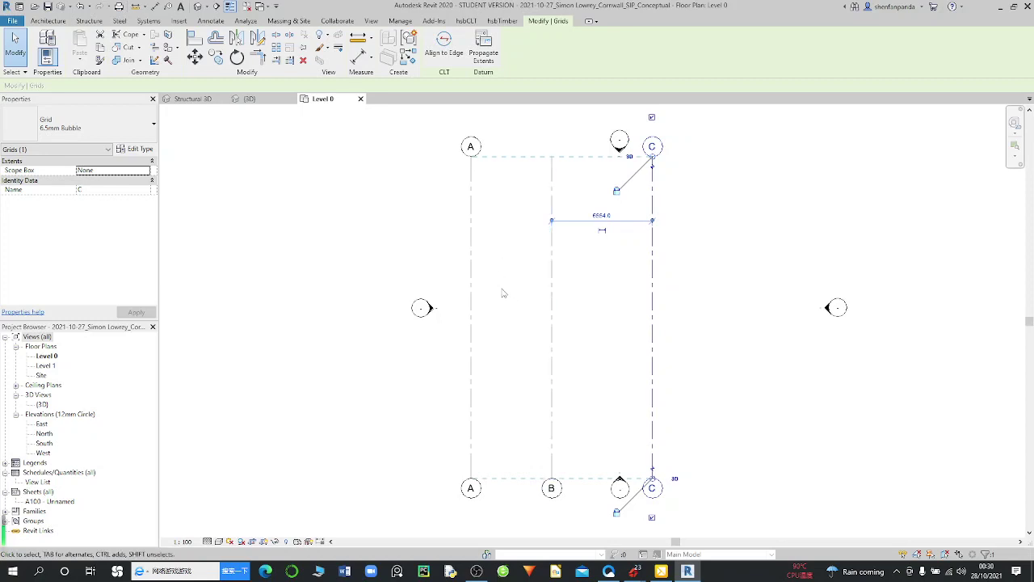
pyautogui.click(551, 302)
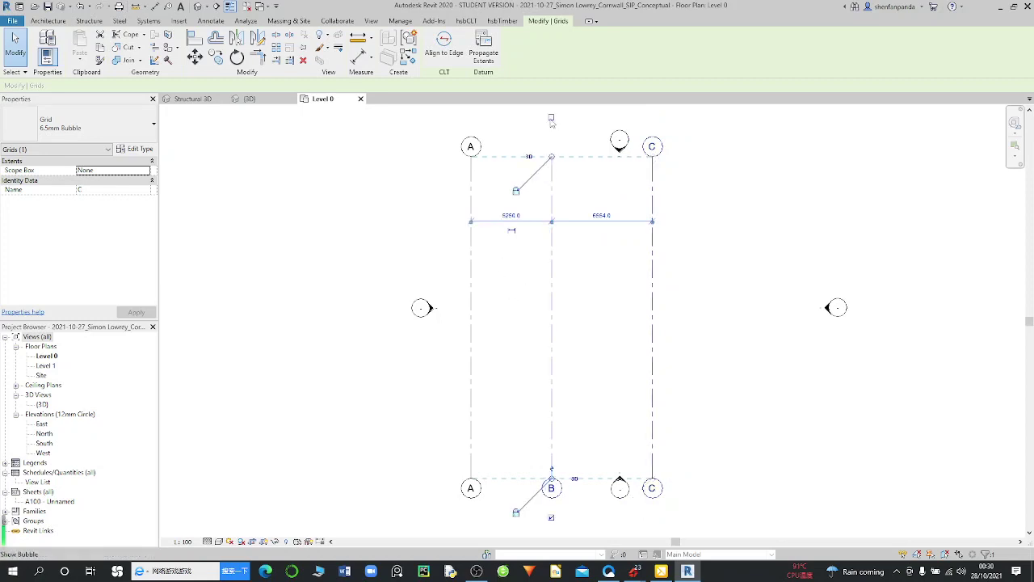
pyautogui.click(716, 327)
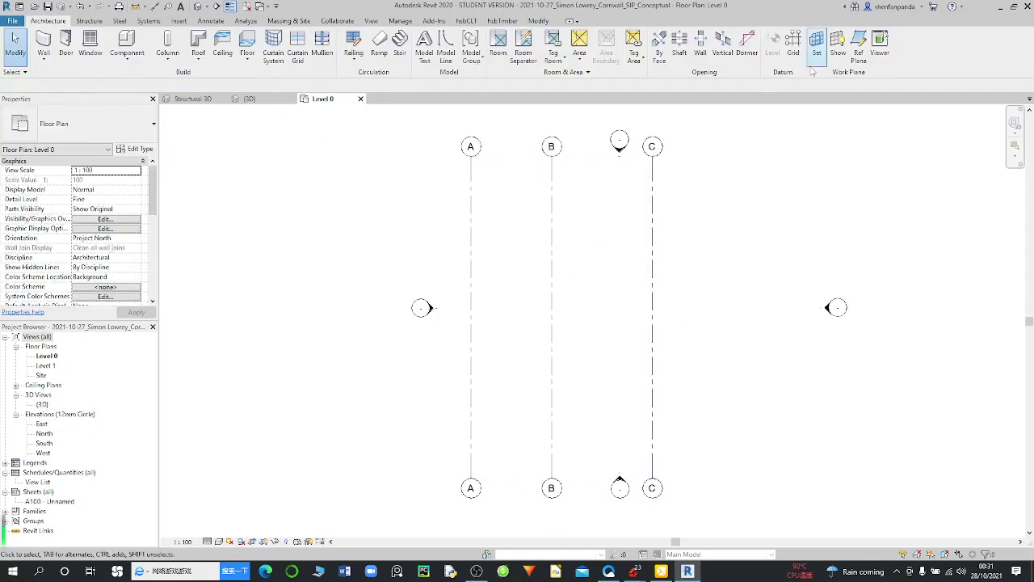
# Step: Place grid D 5254 to the right of grid C and show its top bubble
pyautogui.click(793, 45)
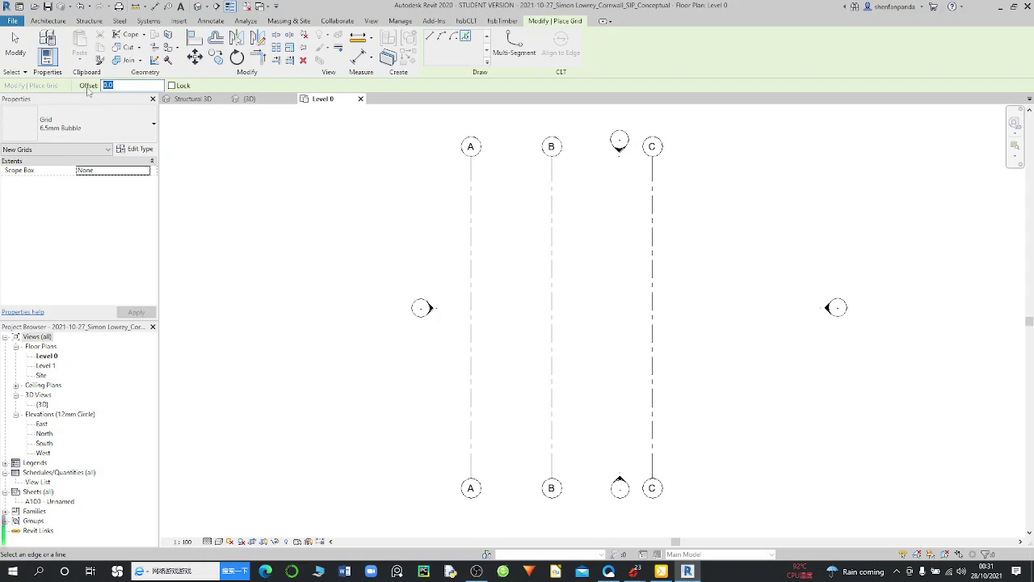
pyautogui.write('5254')
pyautogui.click(659, 245)
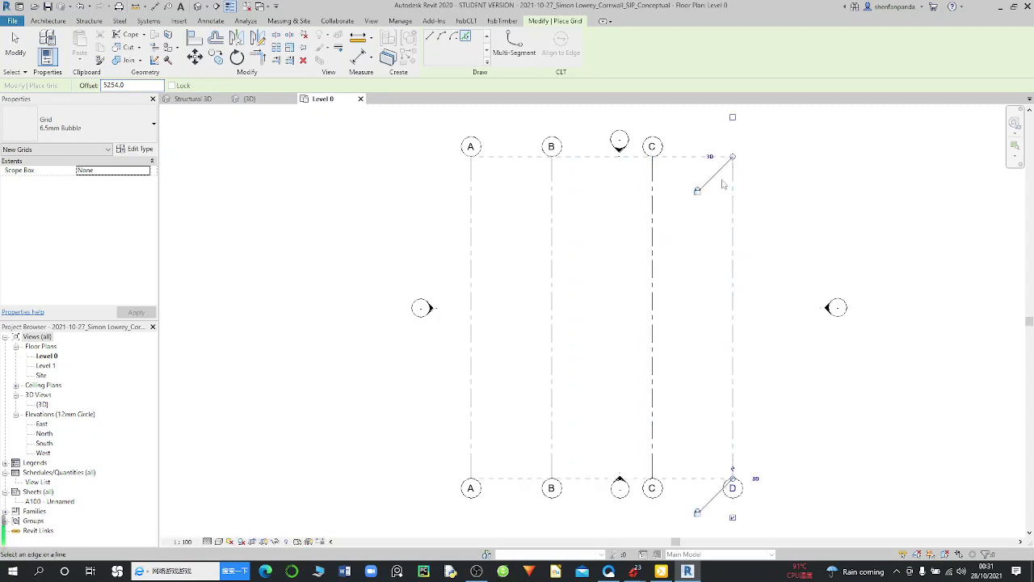
pyautogui.click(732, 117)
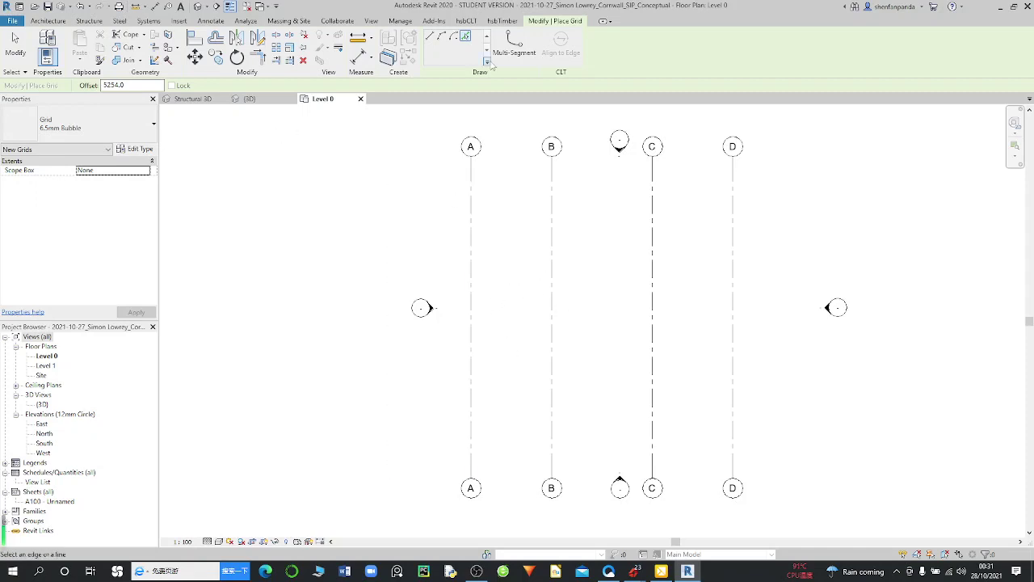
# Step: Abandon the first horizontal grid attempt and delete the unwanted grid E
pyautogui.click(429, 37)
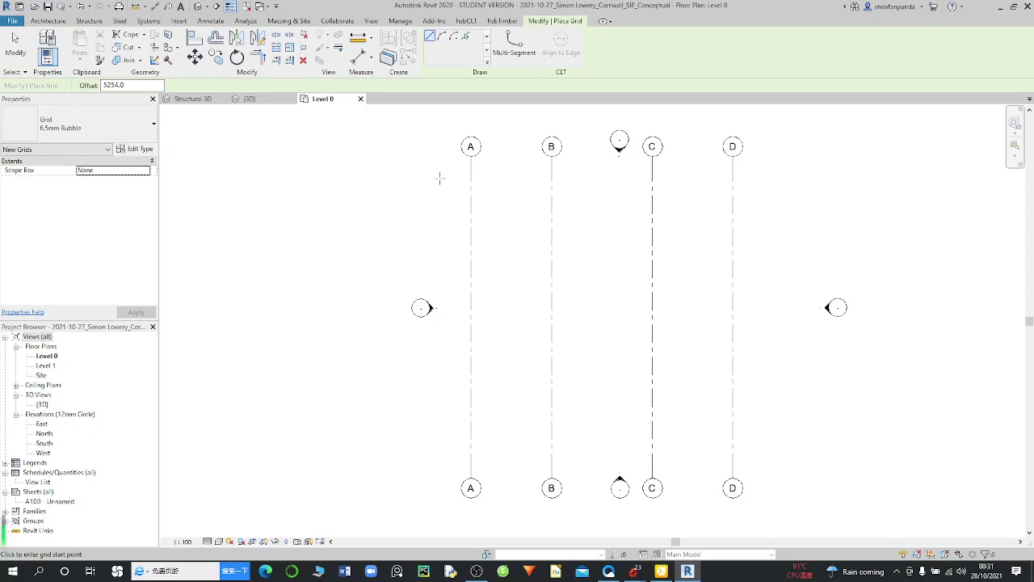
pyautogui.click(786, 184)
pyautogui.scroll(-1, 732, 237)
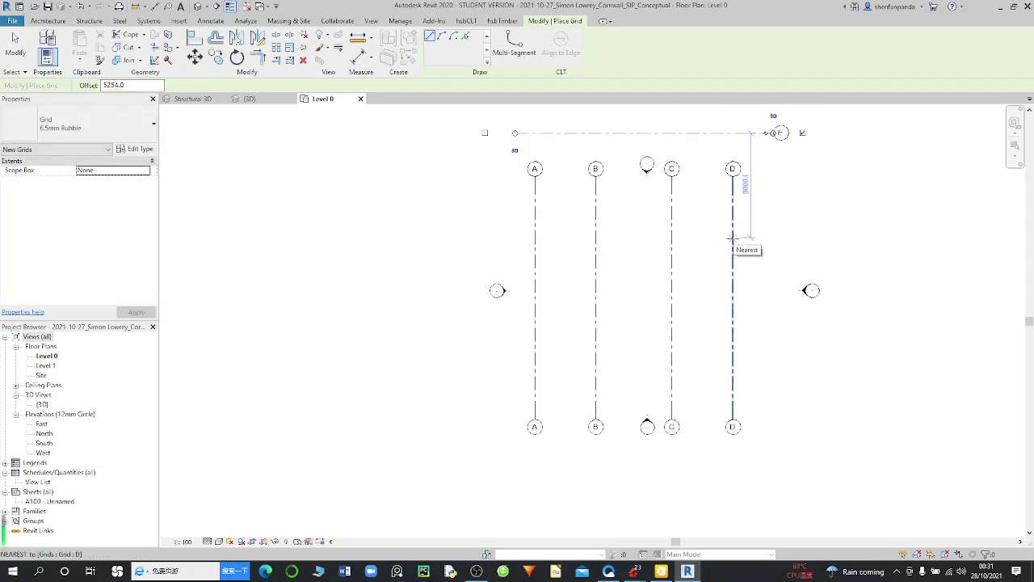
pyautogui.press('Escape')
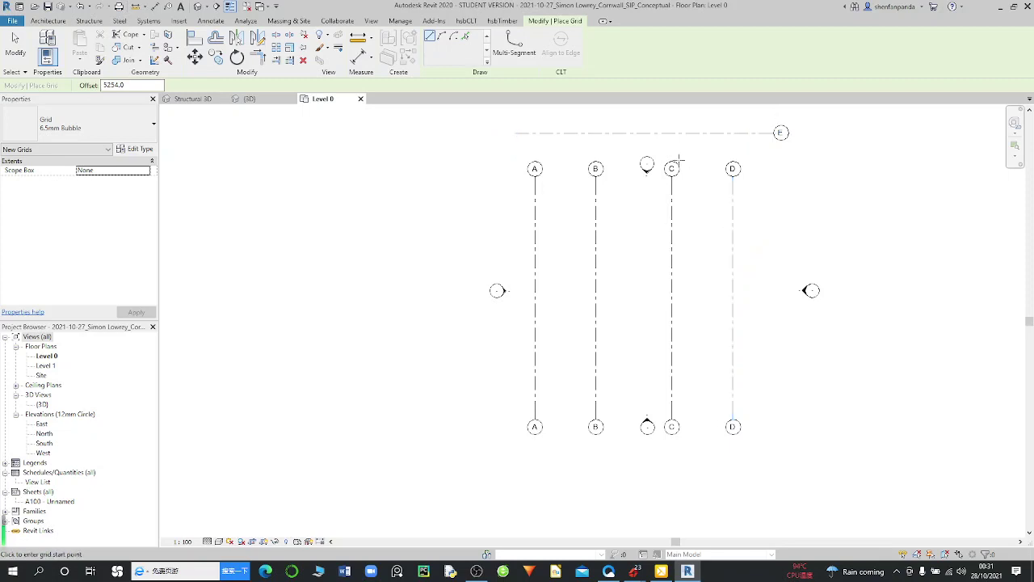
pyautogui.press('Escape')
pyautogui.click(674, 139)
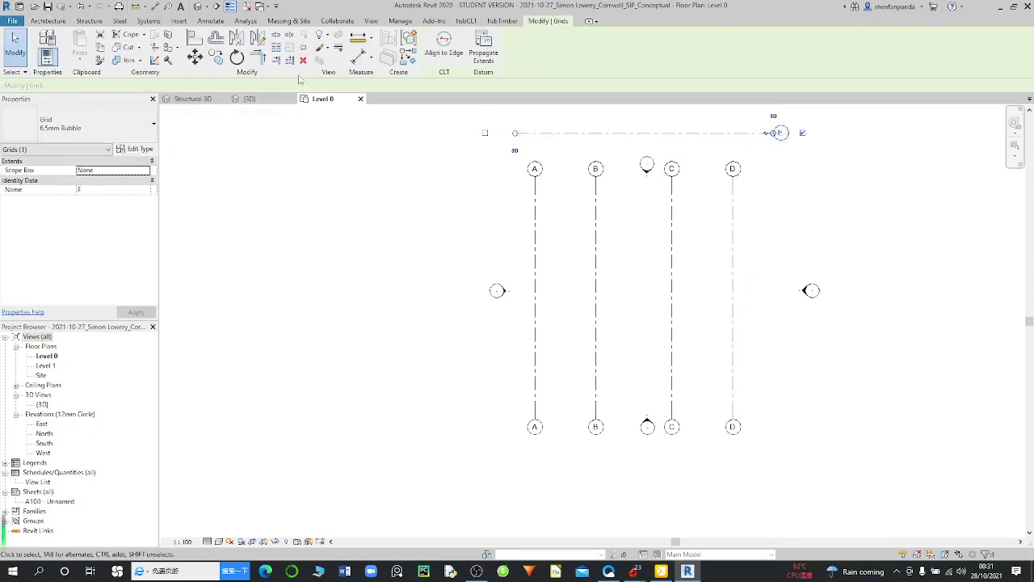
pyautogui.press('Delete')
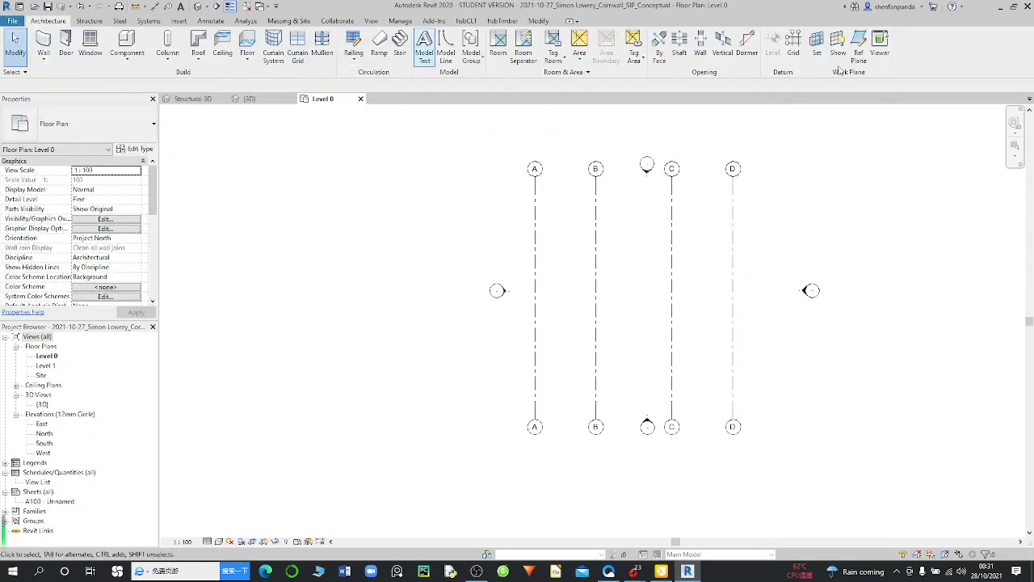
# Step: Draw a horizontal grid line across grids A–D near their top ends
pyautogui.press('g')
pyautogui.press('r')
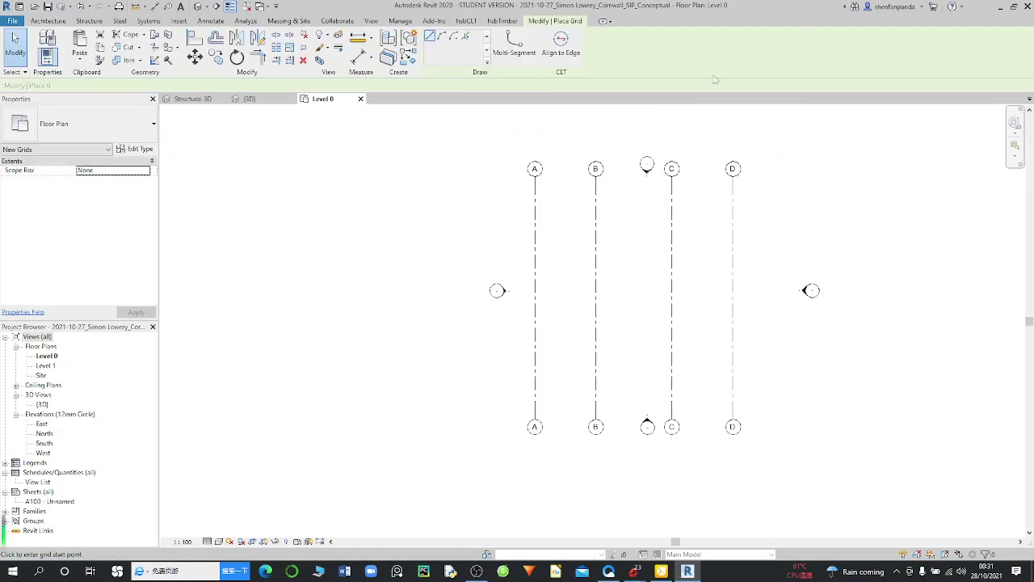
pyautogui.click(465, 37)
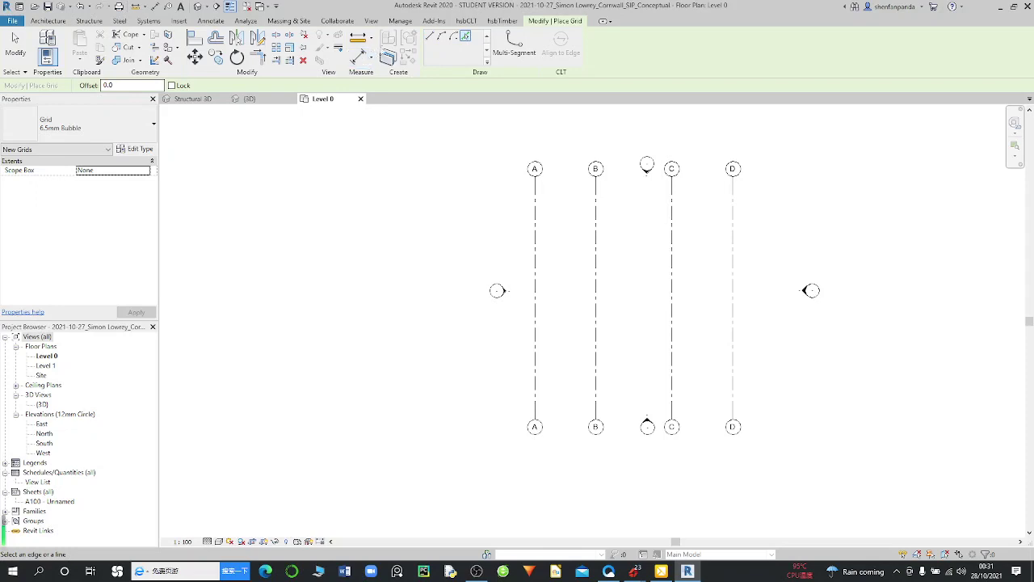
pyautogui.click(430, 37)
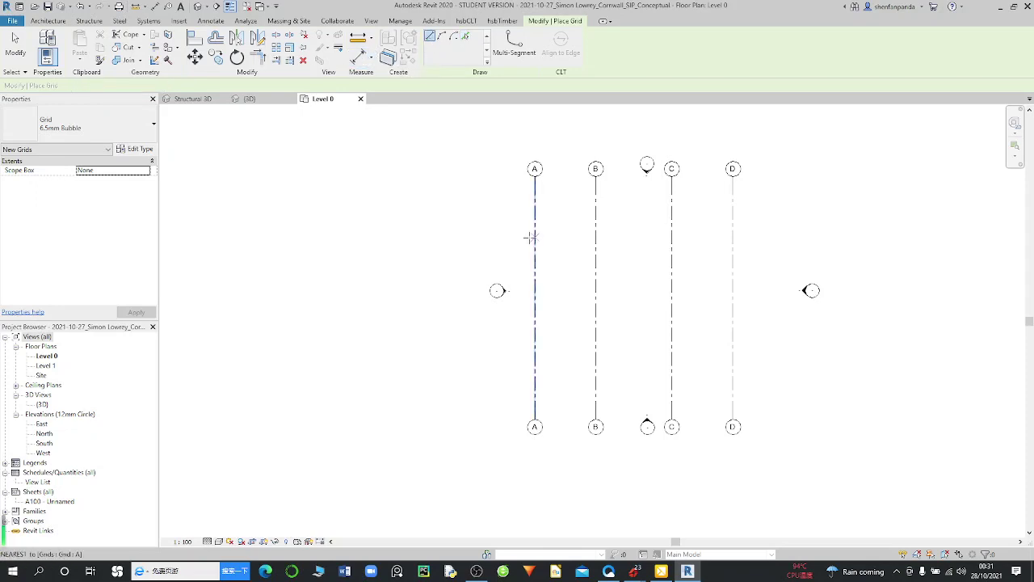
pyautogui.click(509, 195)
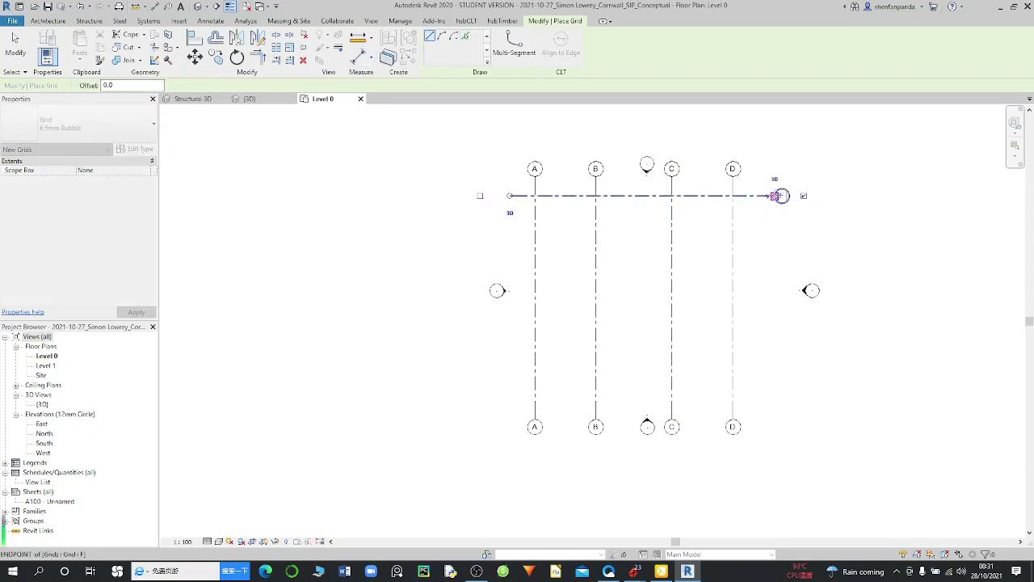
pyautogui.click(779, 196)
pyautogui.press('Escape')
pyautogui.press('Escape')
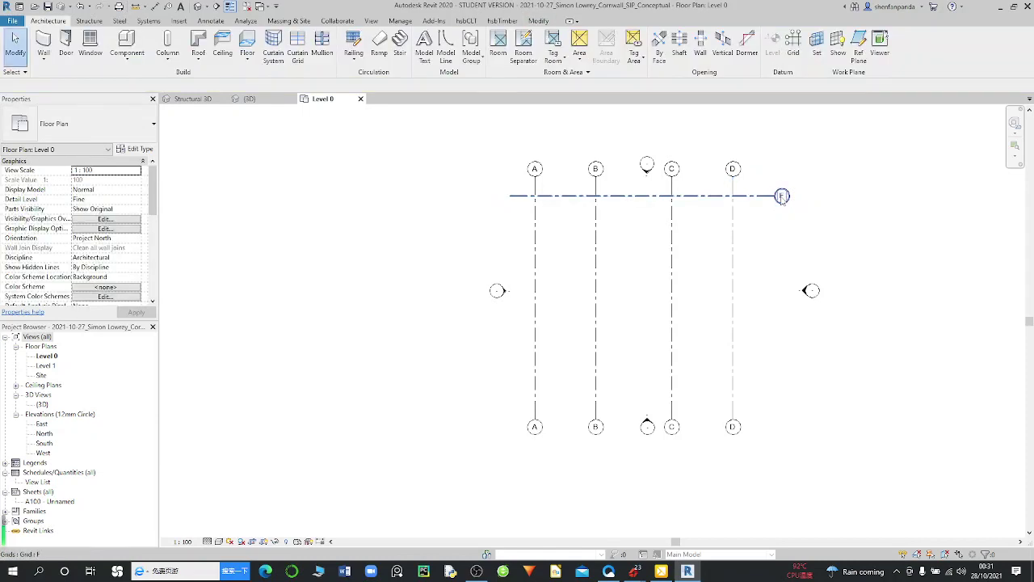
# Step: Rename the new horizontal grid to 1 and show its left-end bubble
pyautogui.click(782, 196)
pyautogui.click(781, 197)
pyautogui.write('1')
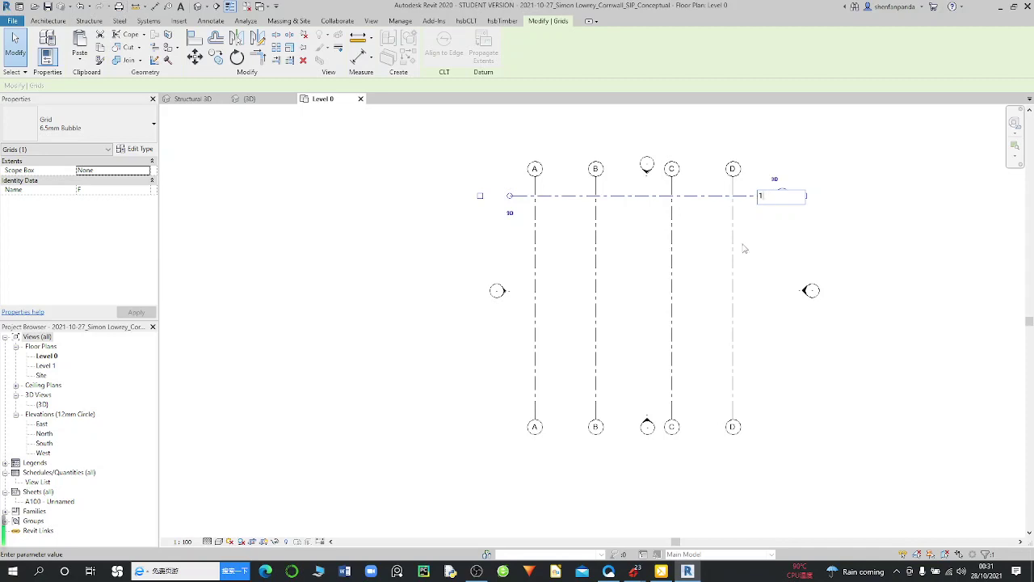
pyautogui.press('Return')
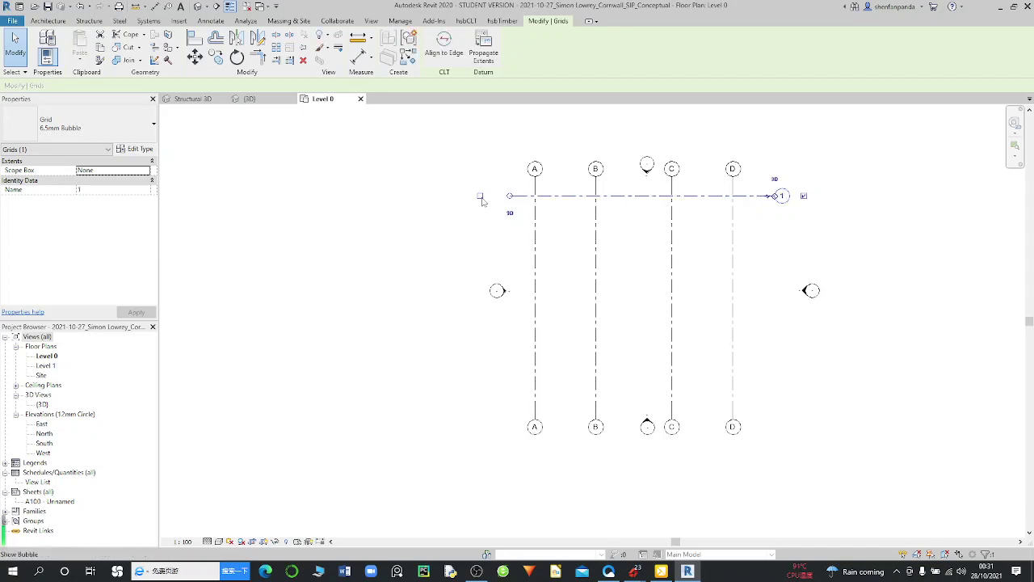
pyautogui.click(480, 196)
pyautogui.scroll(1, 484, 227)
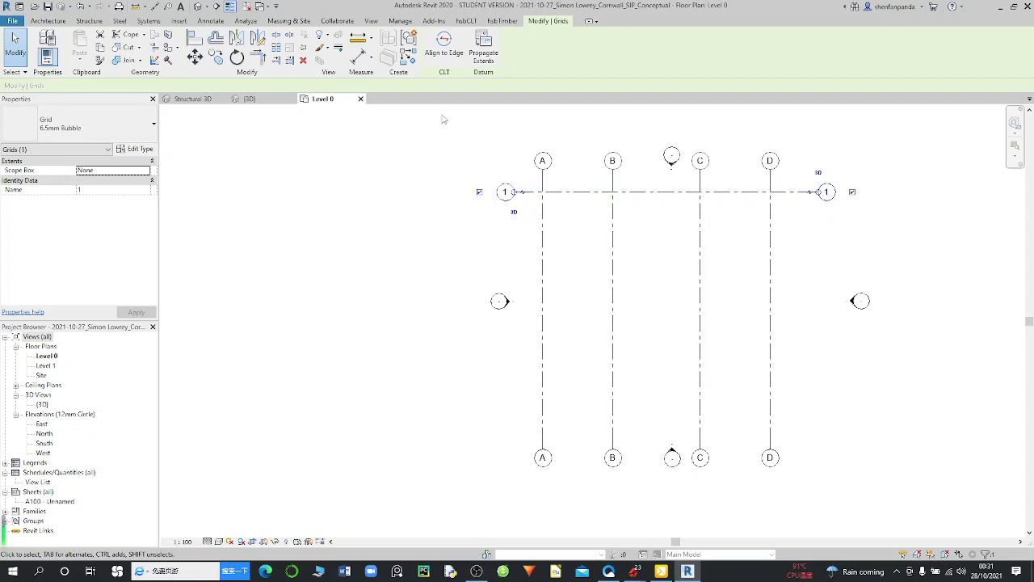
pyautogui.press('Escape')
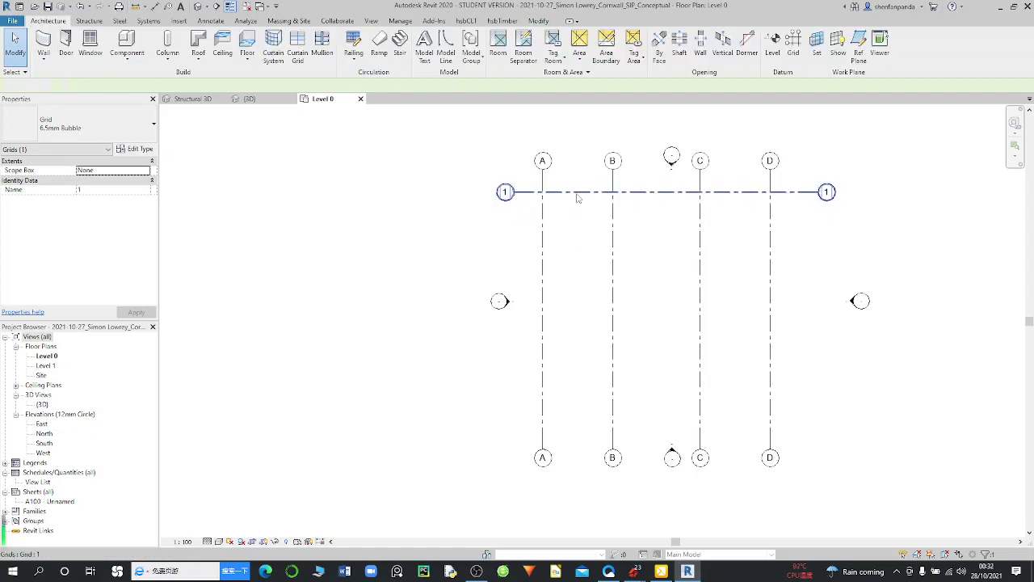
pyautogui.click(578, 195)
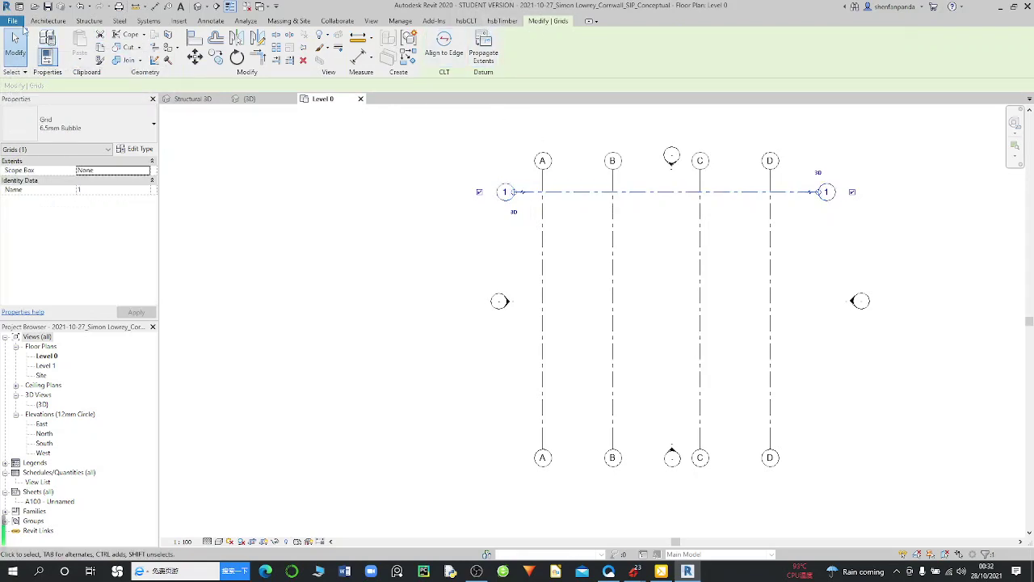
pyautogui.click(44, 22)
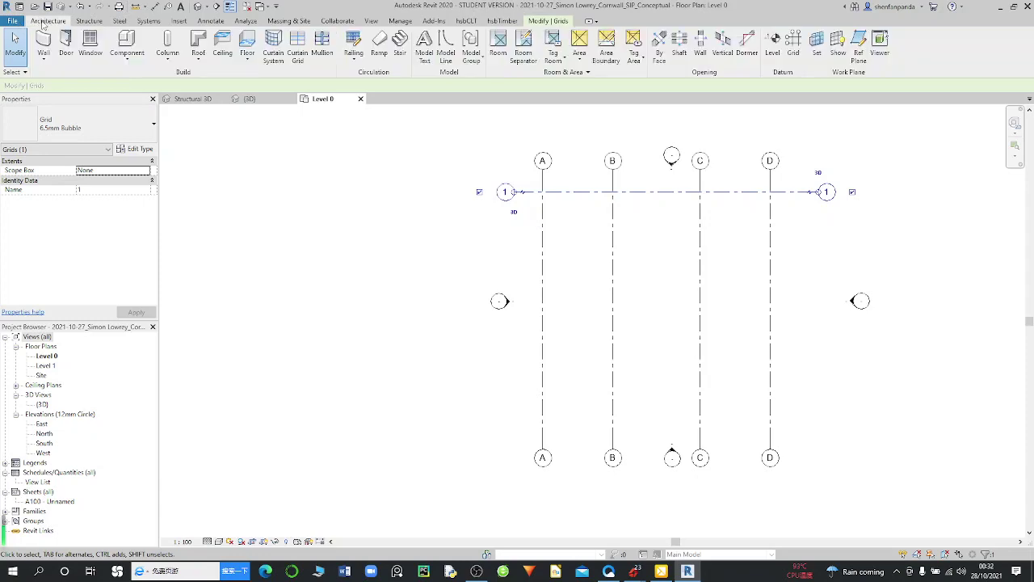
pyautogui.click(793, 47)
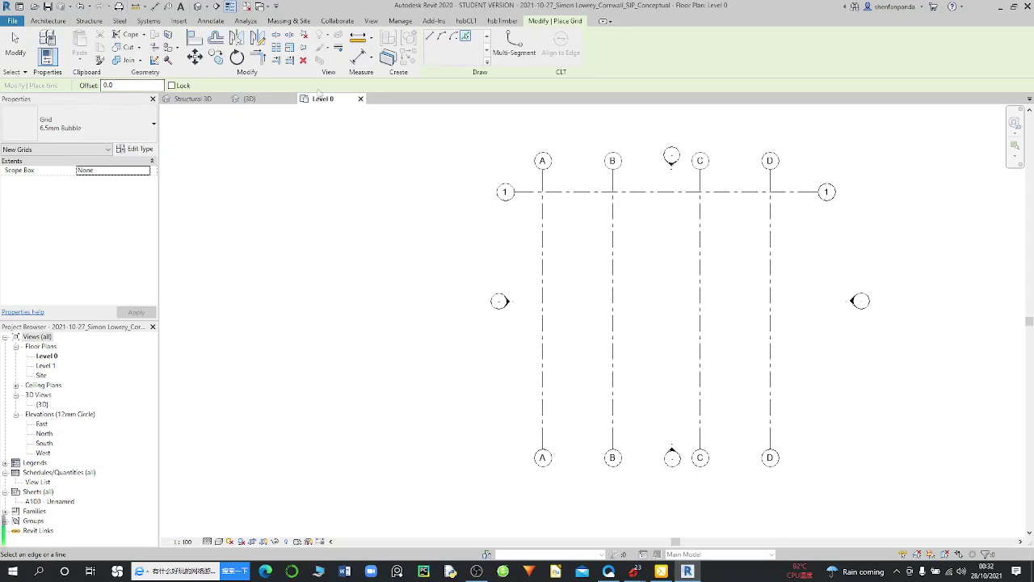
# Step: Create grid 2 900 below grid 1, then grid 3 further below grid 2
pyautogui.write('900')
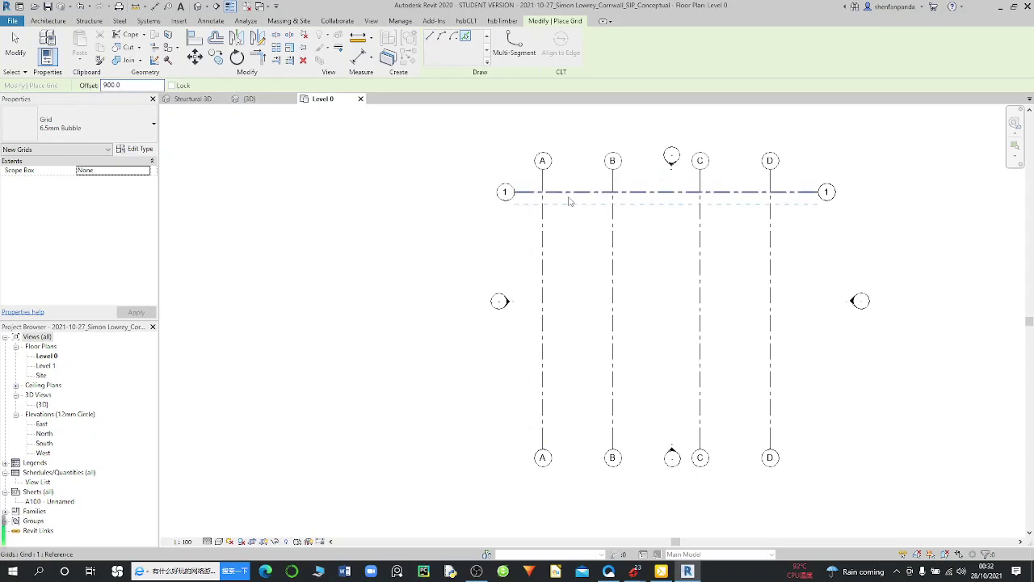
pyautogui.scroll(1, 568, 201)
pyautogui.scroll(1, 570, 200)
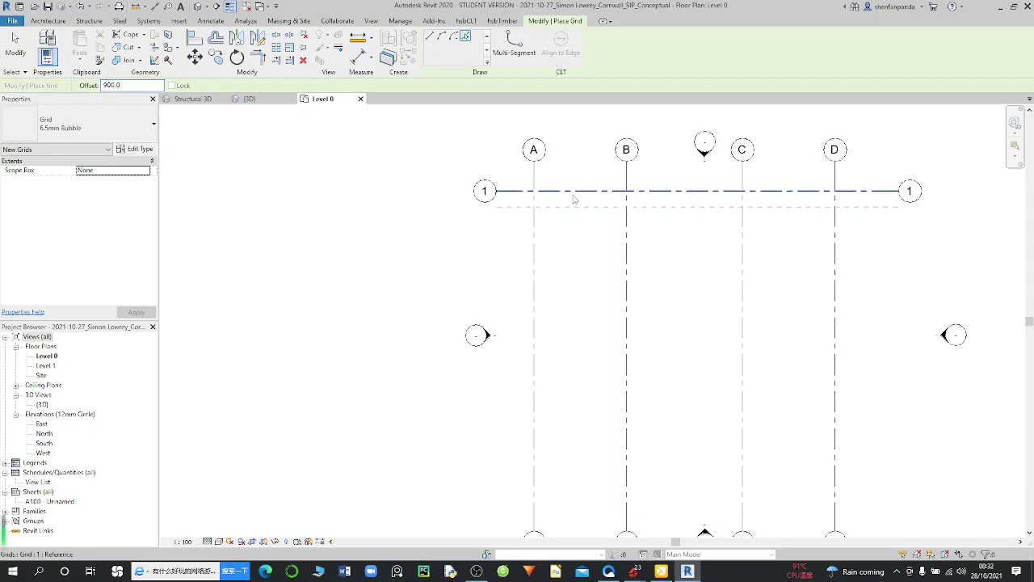
pyautogui.click(573, 198)
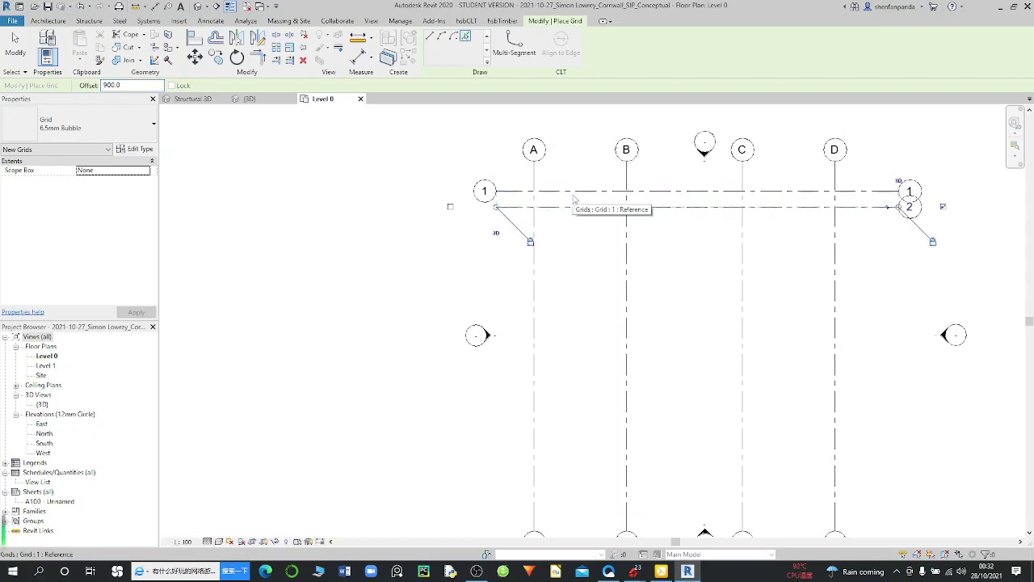
pyautogui.doubleClick(101, 85)
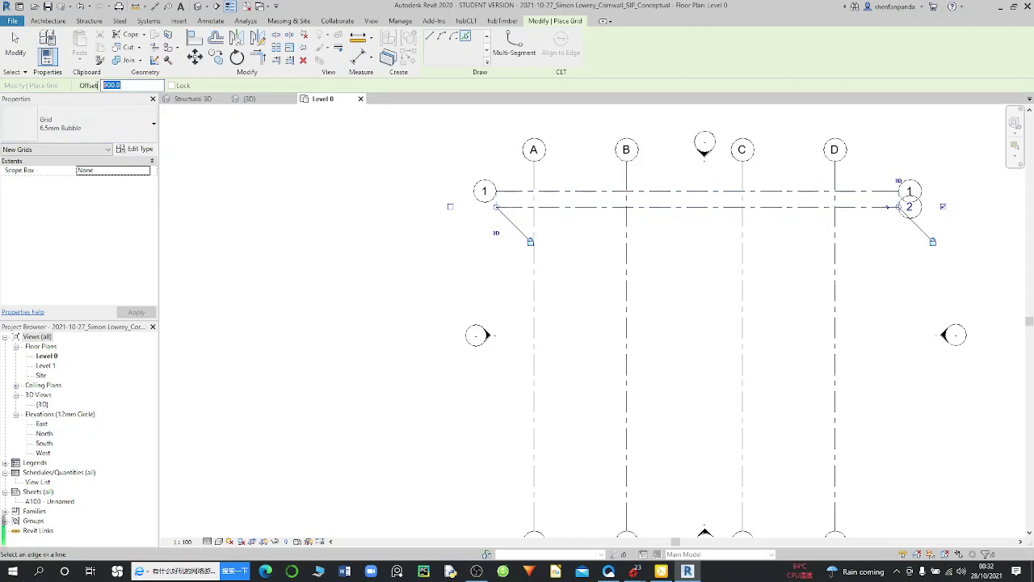
pyautogui.write('10154')
pyautogui.moveTo(133, 84); pyautogui.dragTo(95, 89)
pyautogui.write('154')
pyautogui.click(579, 213)
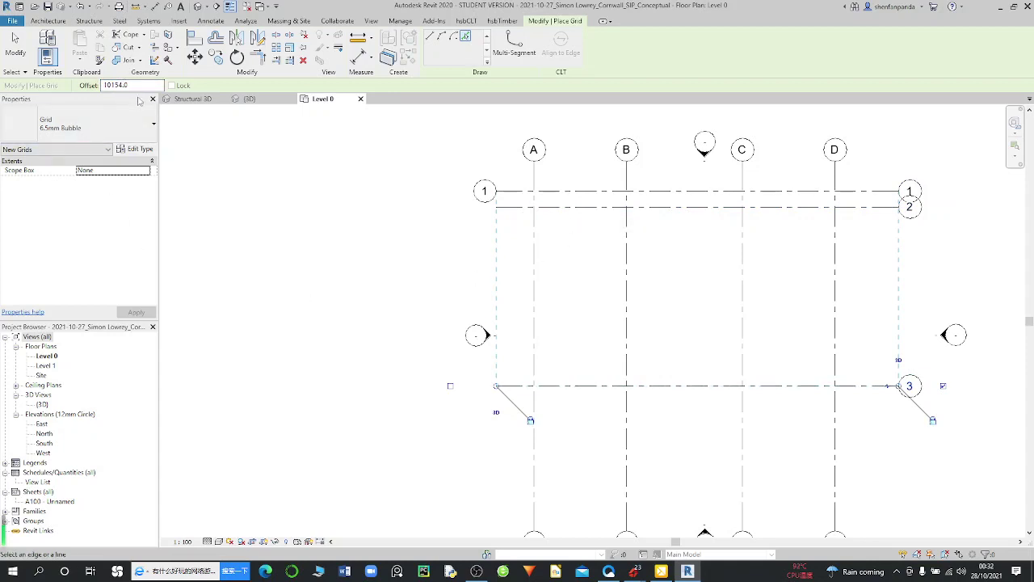
# Step: Create grid 4 2400 below grid 3, plus grid 5 above grid 1
pyautogui.doubleClick(135, 87)
pyautogui.write('2400')
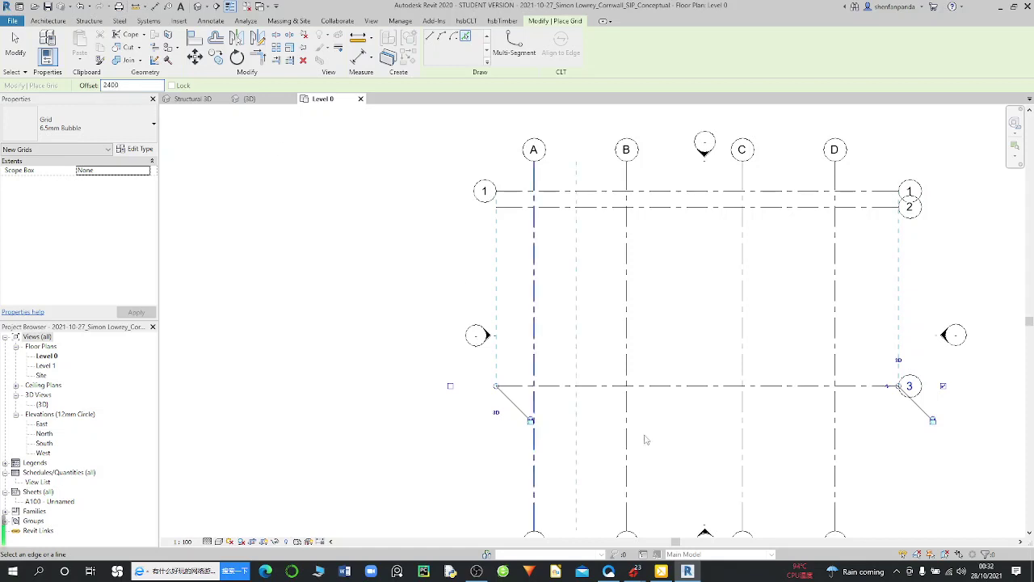
pyautogui.click(590, 393)
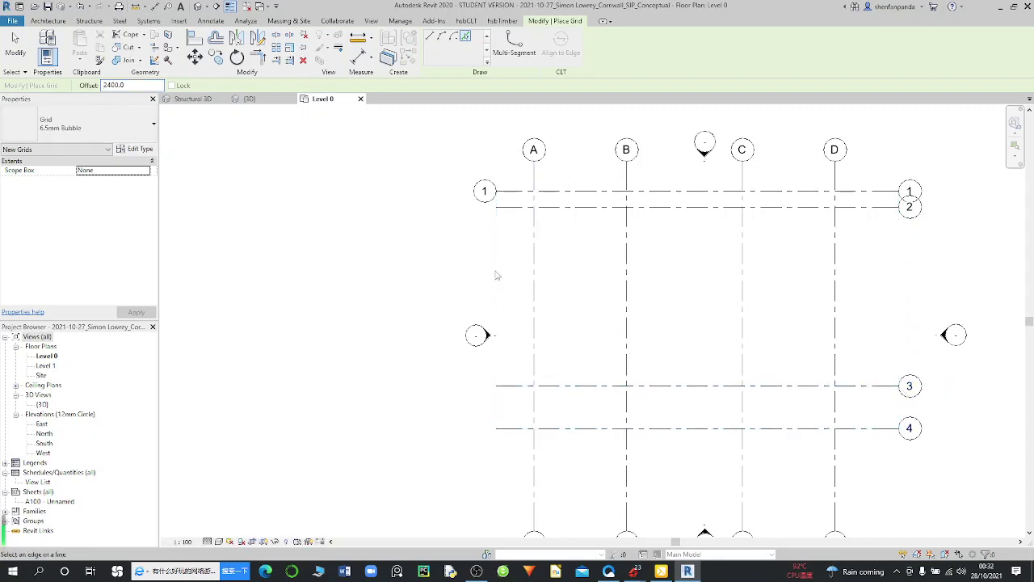
pyautogui.scroll(1, 494, 272)
pyautogui.click(514, 201)
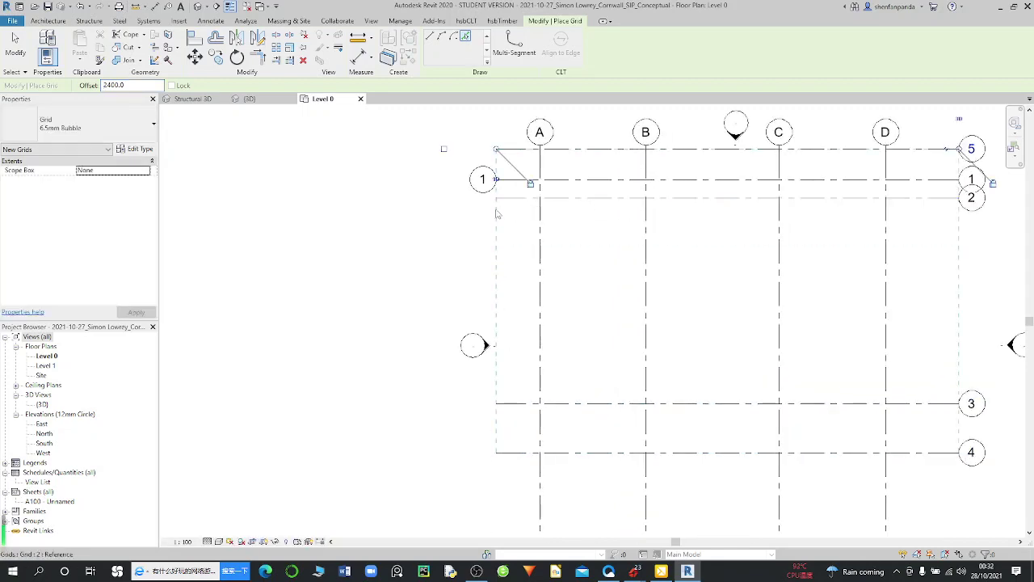
# Step: Cancel the grid tool and delete the extra grid 5 above grid 1
pyautogui.click(429, 37)
pyautogui.click(578, 150)
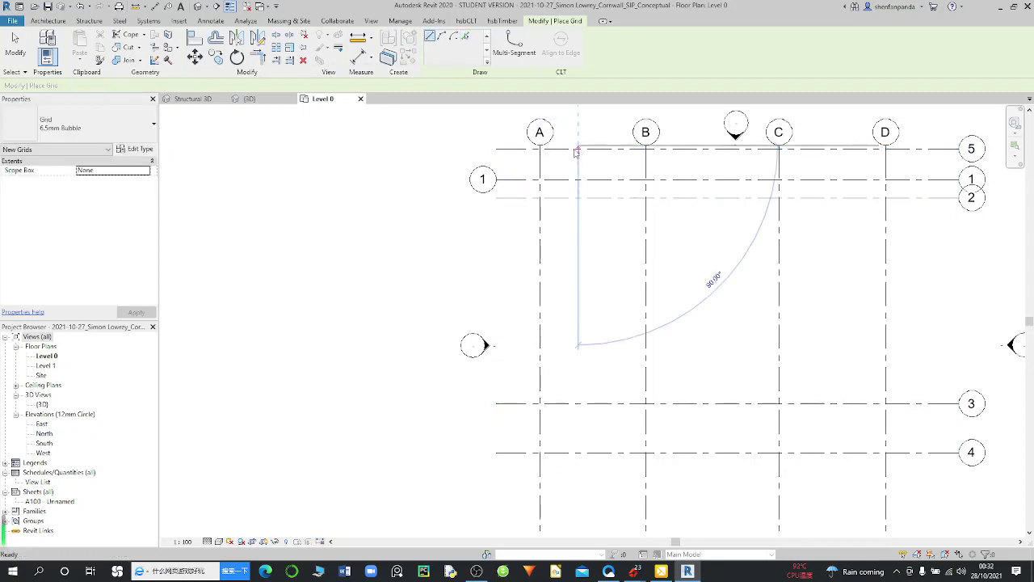
pyautogui.press('Escape')
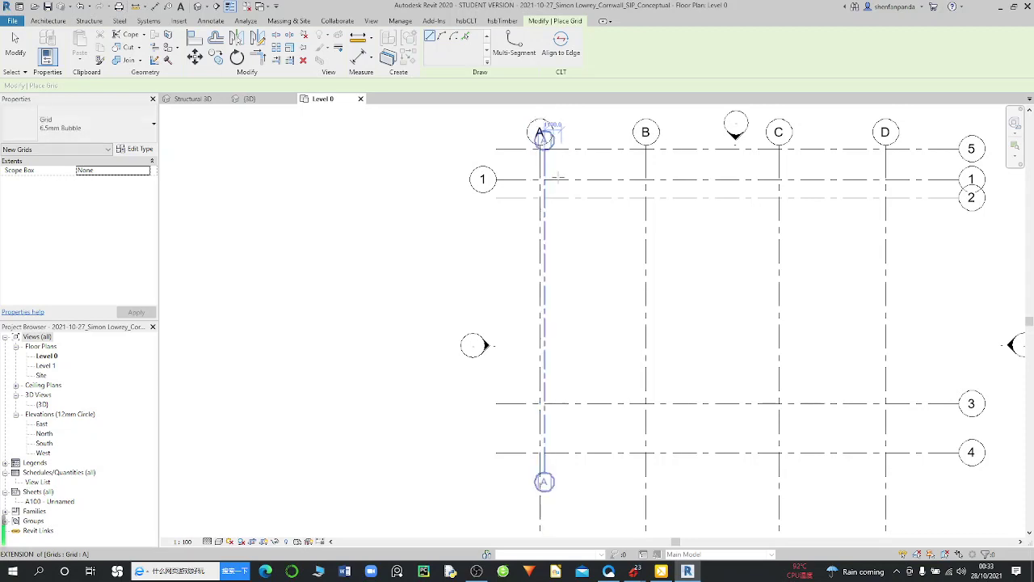
pyautogui.scroll(-2, 557, 161)
pyautogui.press('Escape')
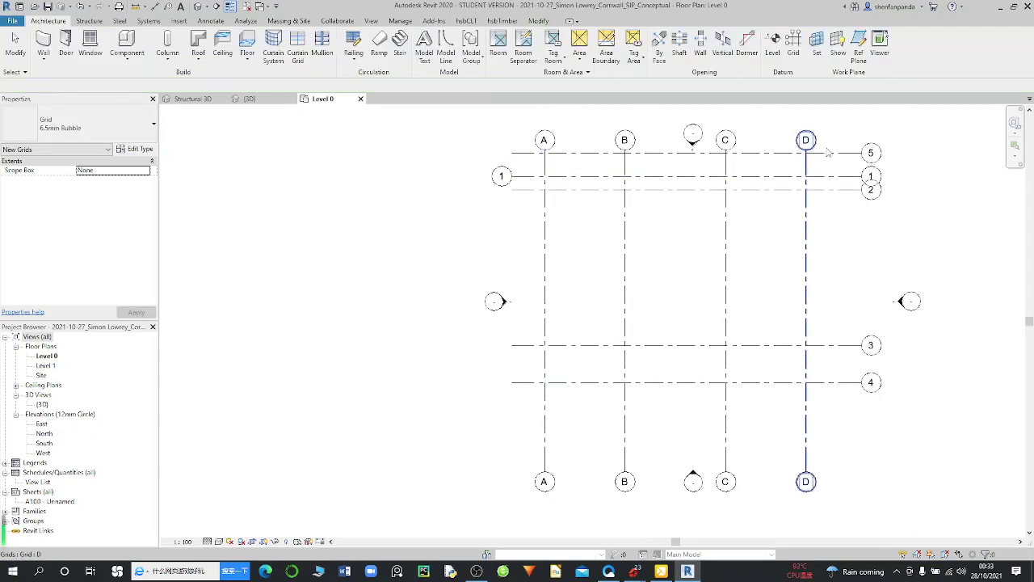
pyautogui.click(871, 153)
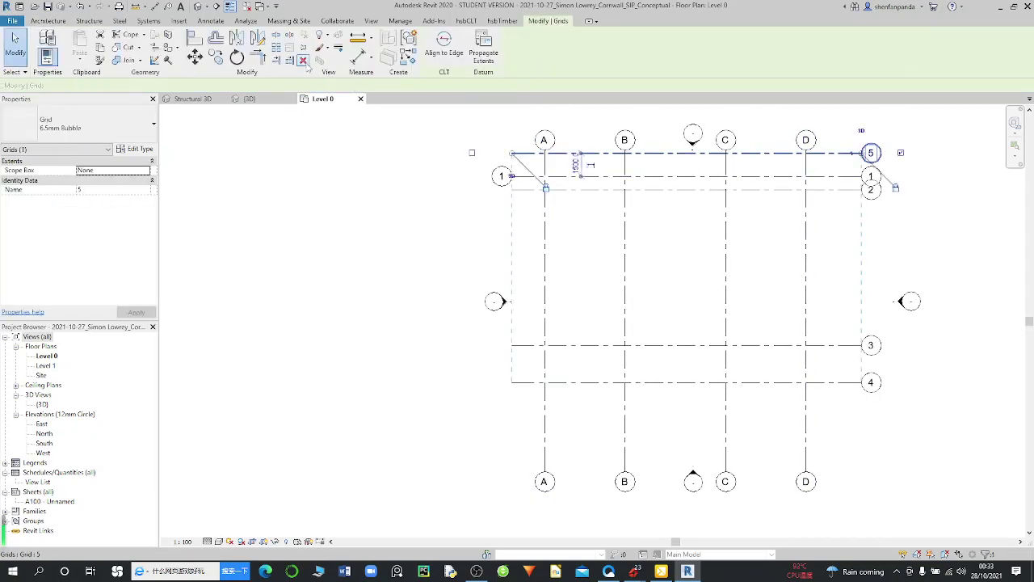
pyautogui.press('Delete')
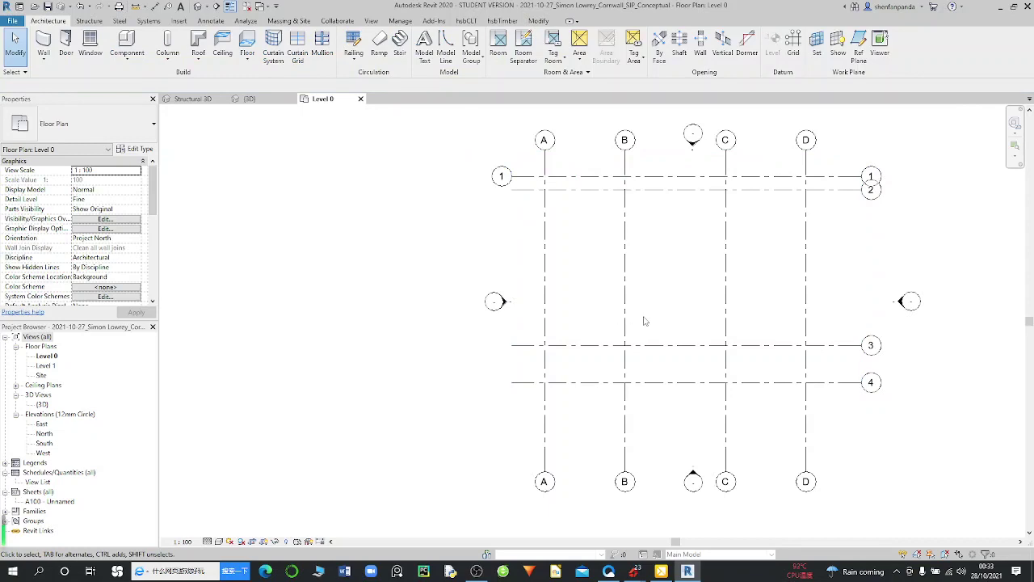
# Step: Show a bubble at the left end of grid 2
pyautogui.scroll(2, 533, 179)
pyautogui.scroll(1, 530, 186)
pyautogui.click(525, 193)
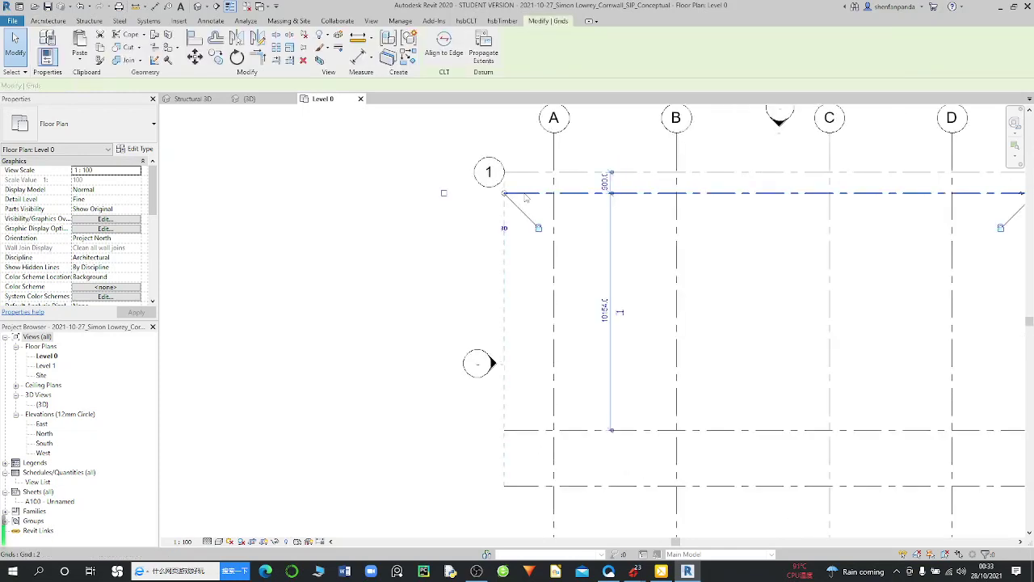
pyautogui.click(443, 193)
pyautogui.scroll(-2, 469, 234)
pyautogui.scroll(-1, 475, 248)
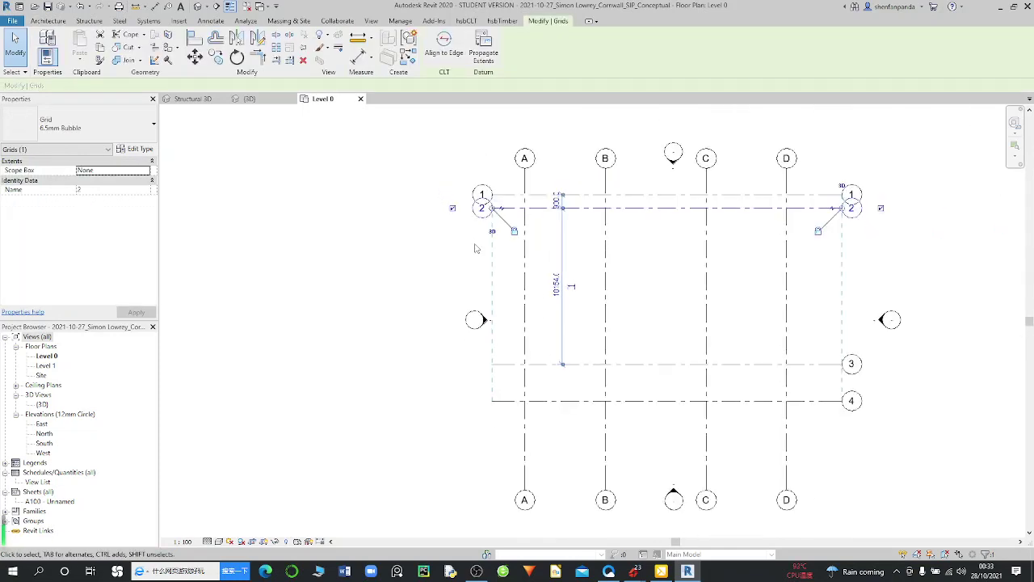
pyautogui.scroll(1, 494, 401)
pyautogui.scroll(1, 498, 377)
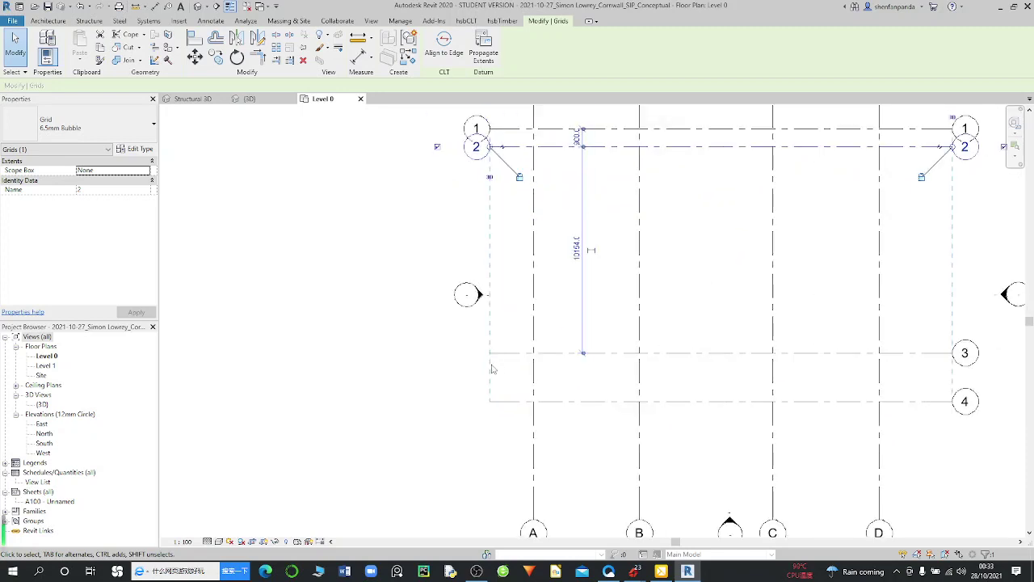
pyautogui.scroll(-1, 487, 357)
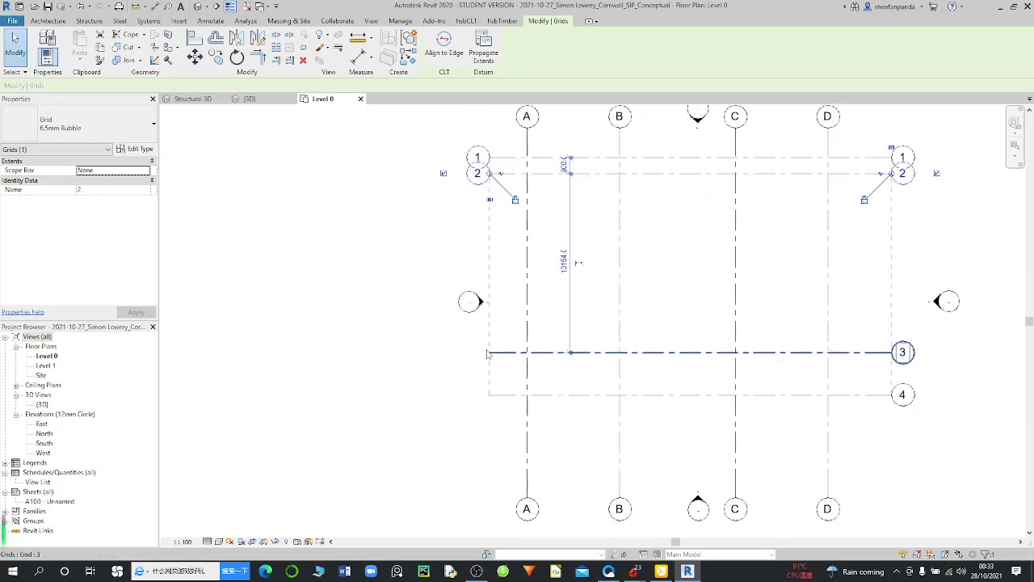
pyautogui.scroll(-1, 488, 360)
pyautogui.scroll(3, 496, 395)
pyautogui.click(496, 363)
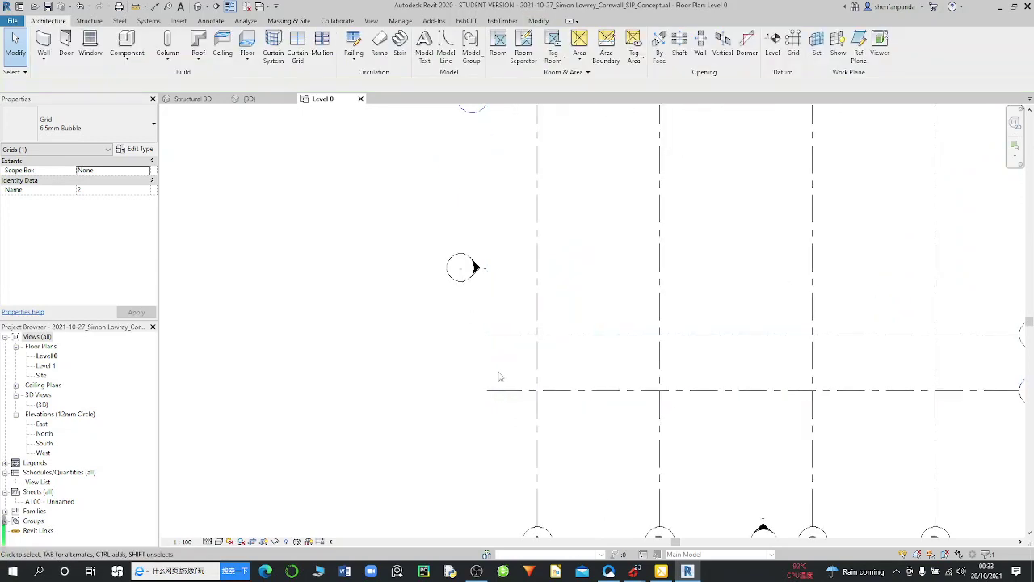
# Step: Check grid 3, then show a bubble at the left end of grid 4
pyautogui.click(502, 335)
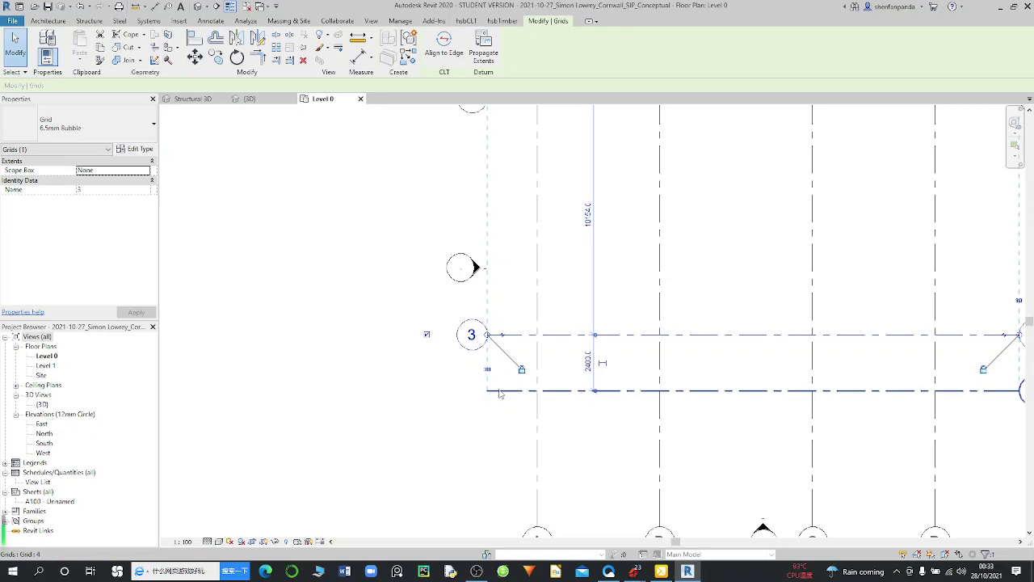
pyautogui.press('Escape')
pyautogui.click(494, 392)
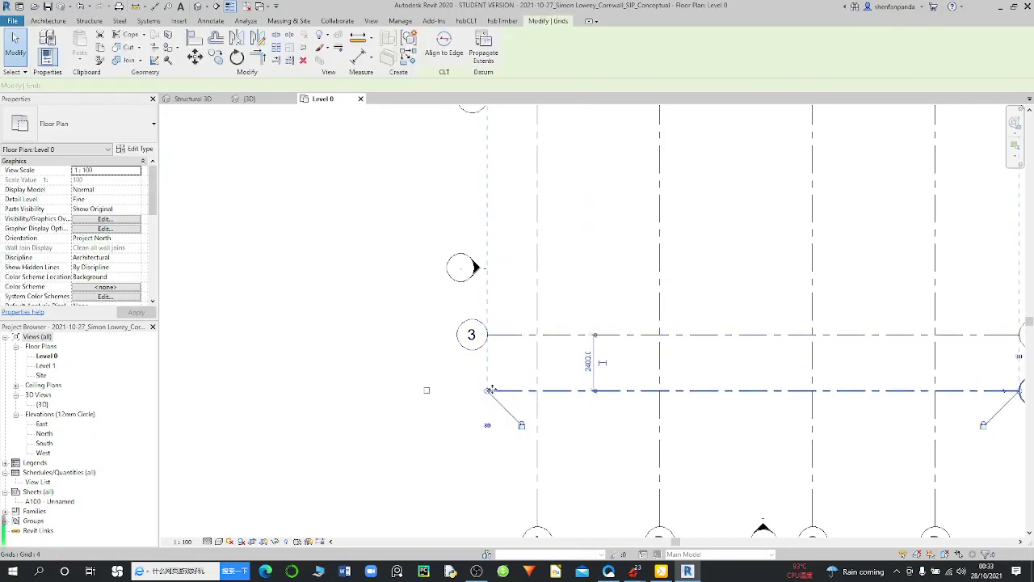
pyautogui.click(428, 393)
pyautogui.scroll(-3, 524, 365)
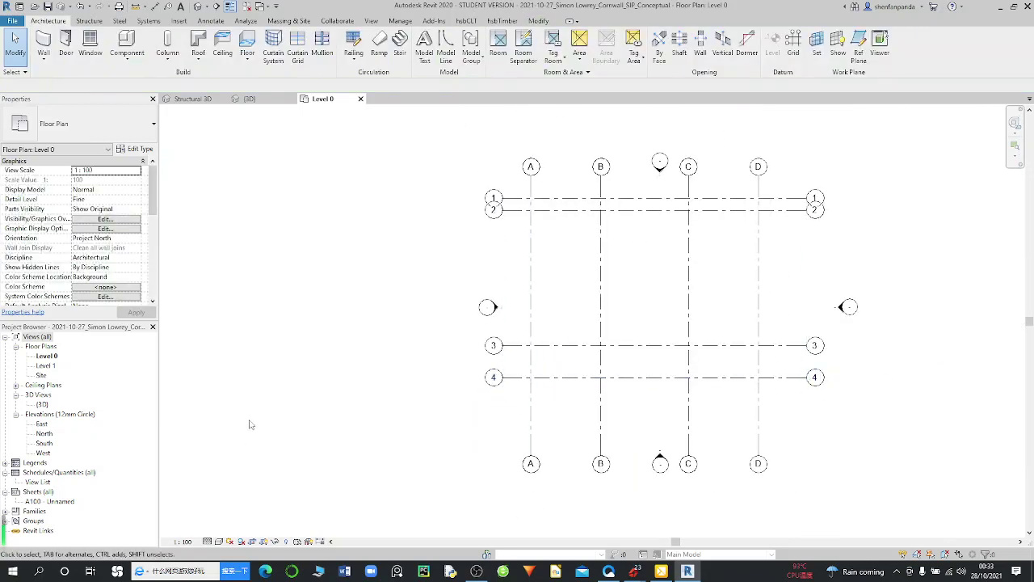
# Step: In the East elevation, change Level 1's elevation from 4000 to 2552
pyautogui.doubleClick(42, 424)
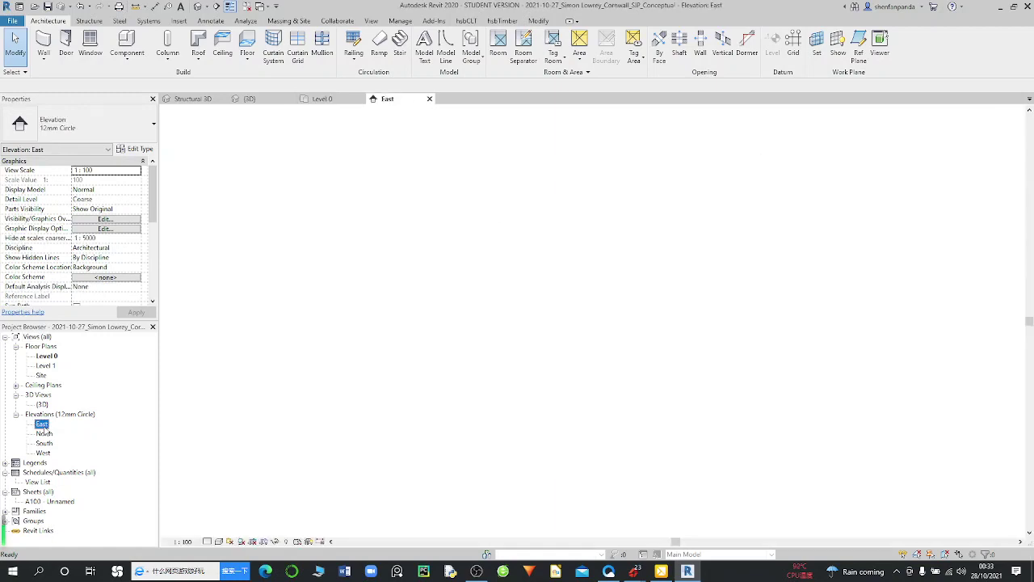
pyautogui.click(433, 328)
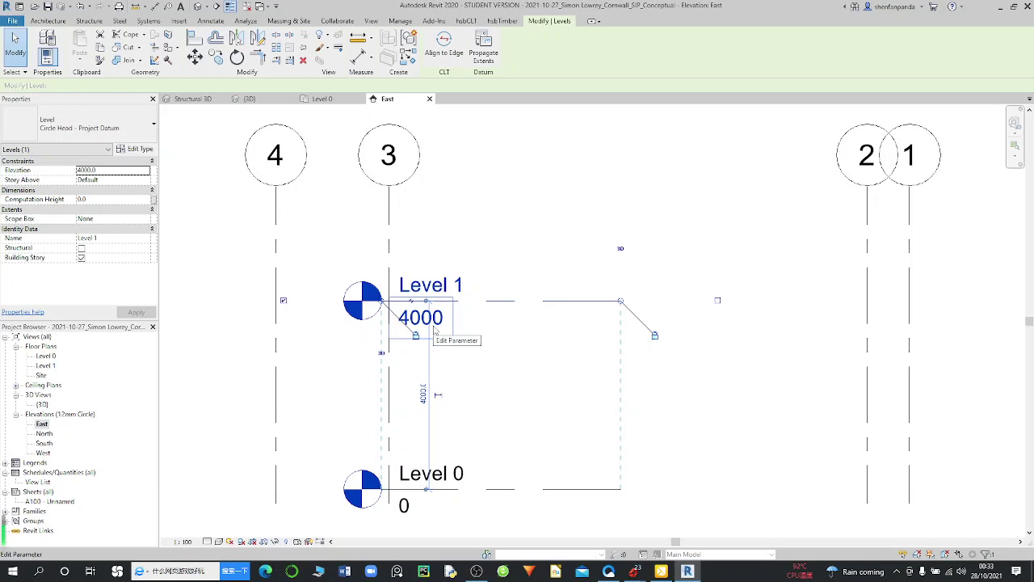
pyautogui.click(434, 328)
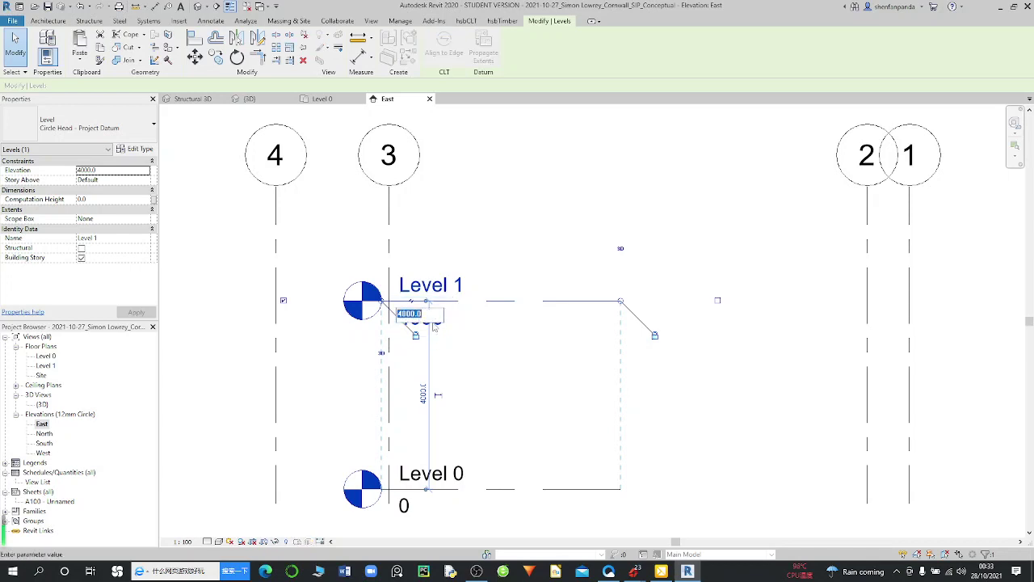
pyautogui.write('2552')
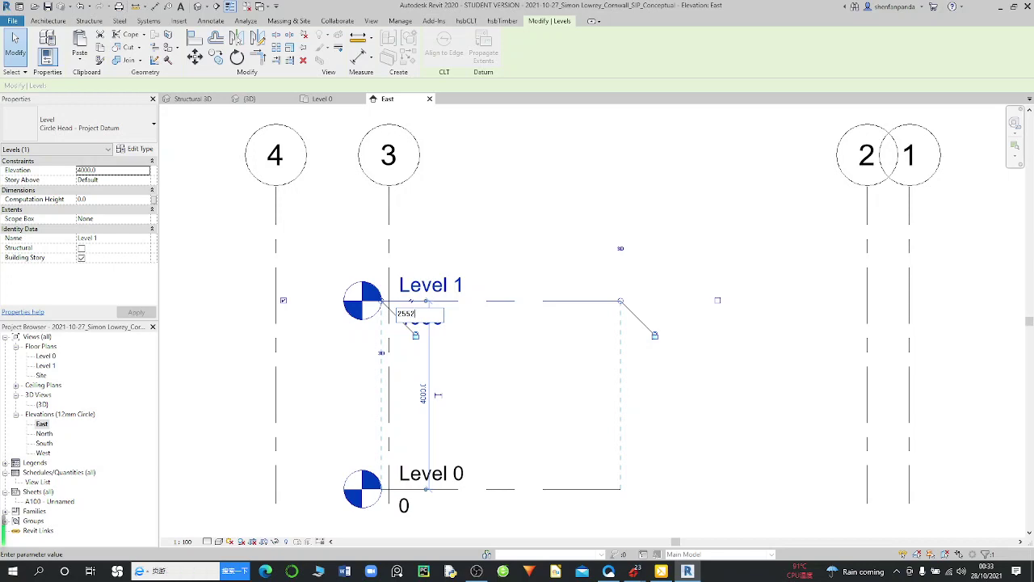
pyautogui.press('Return')
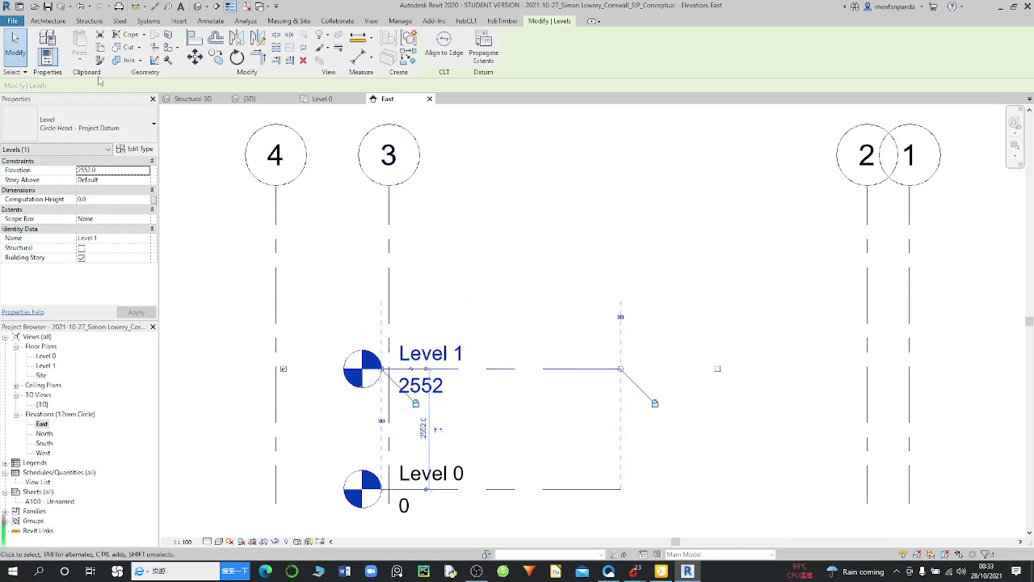
pyautogui.click(48, 21)
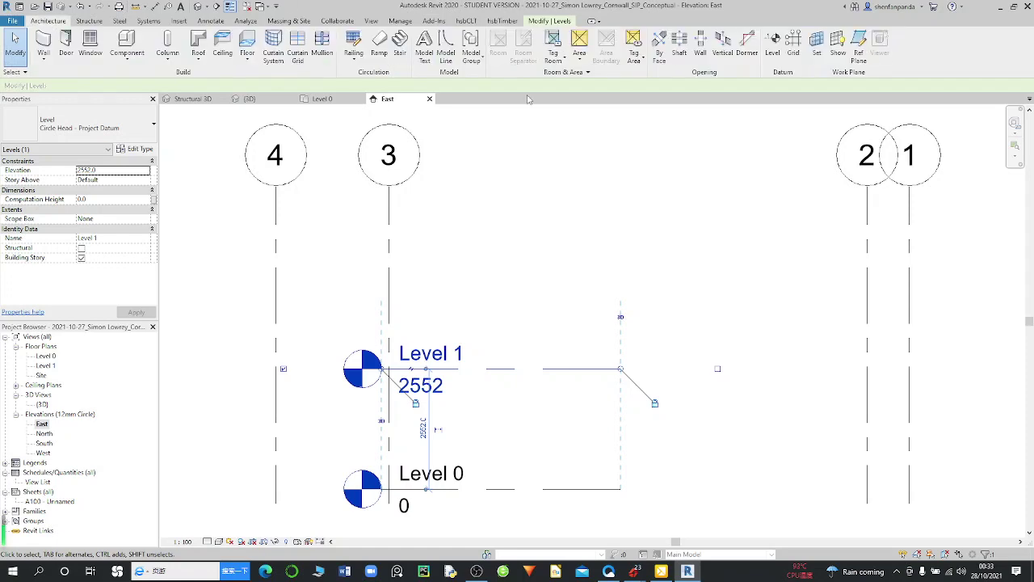
# Step: Draw a new level line above Level 1, spanning from grid 4 to past grid 1
pyautogui.click(775, 53)
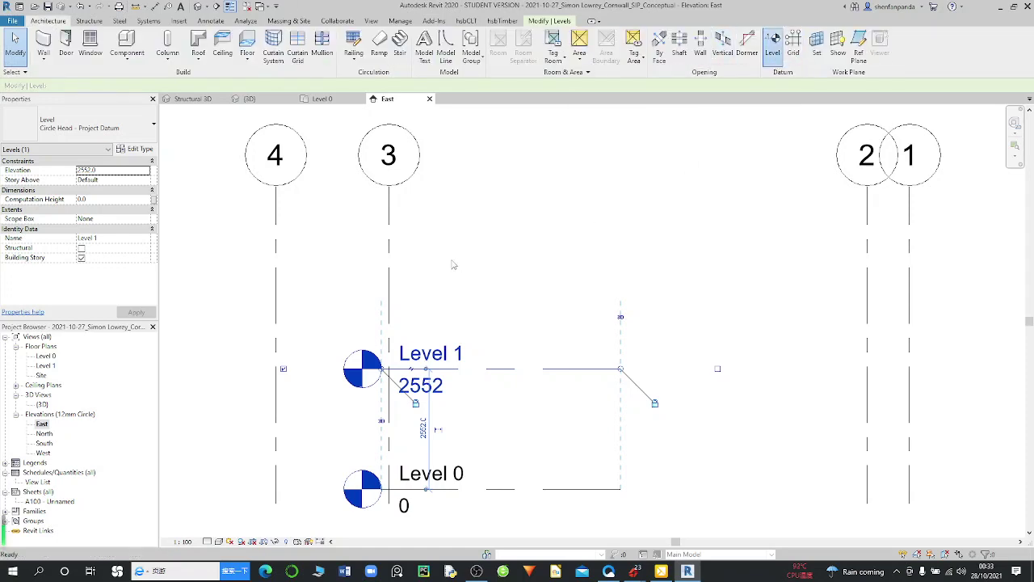
pyautogui.click(277, 245)
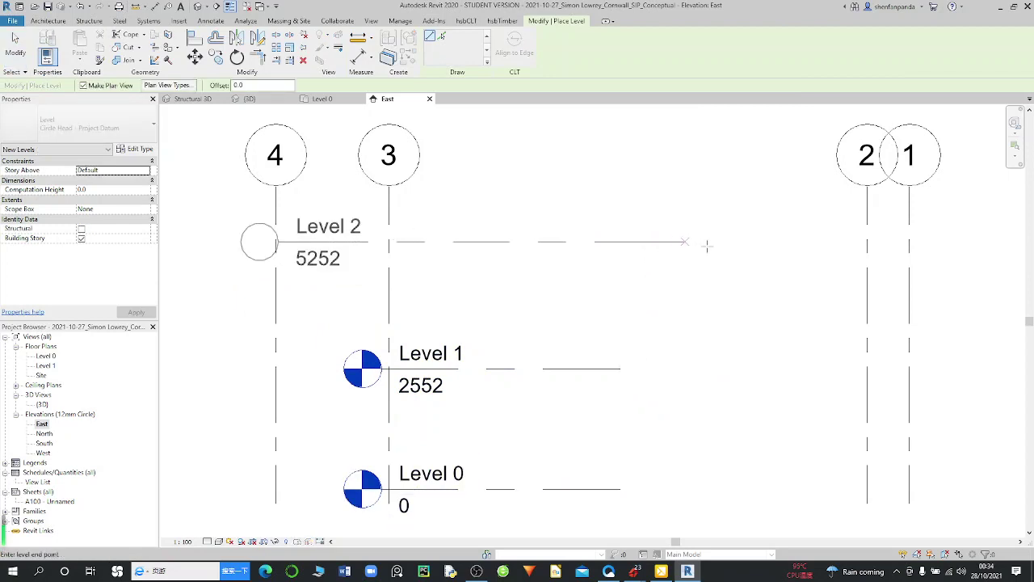
pyautogui.click(960, 280)
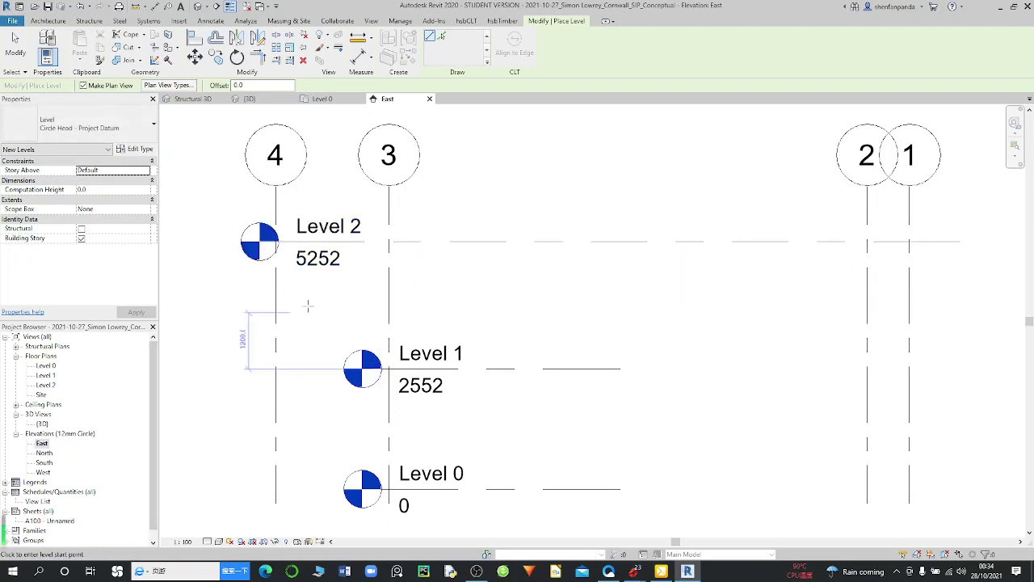
pyautogui.press('Escape')
pyautogui.press('Escape')
# Step: Change the new Level 2's elevation to 5636
pyautogui.click(331, 270)
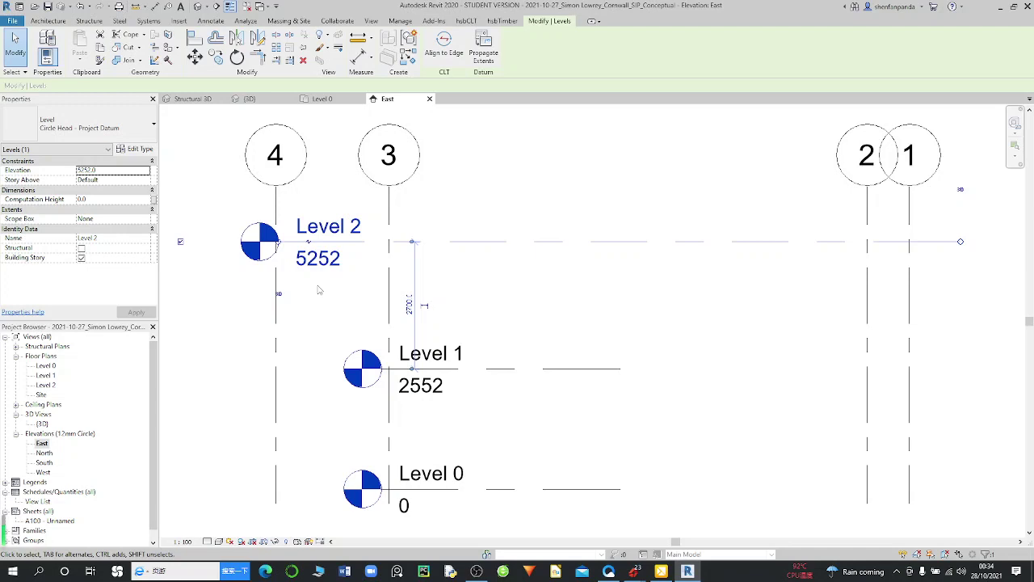
pyautogui.click(321, 260)
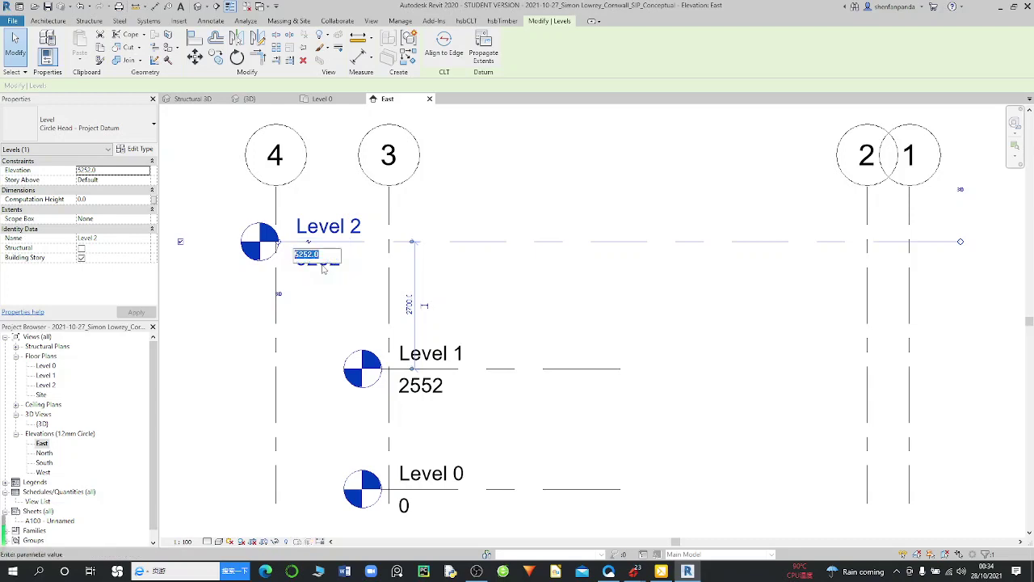
pyautogui.write('4')
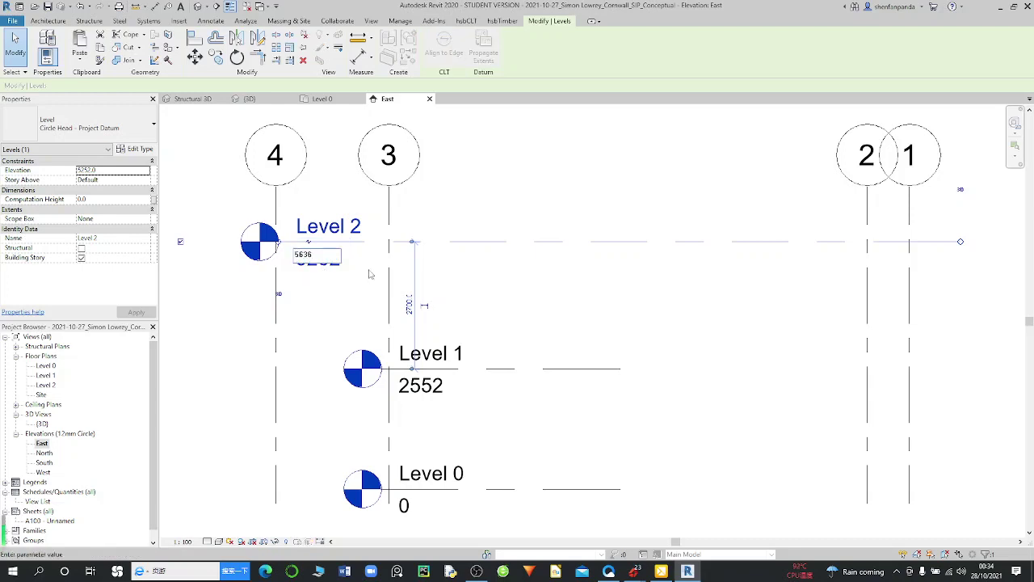
pyautogui.press('Return')
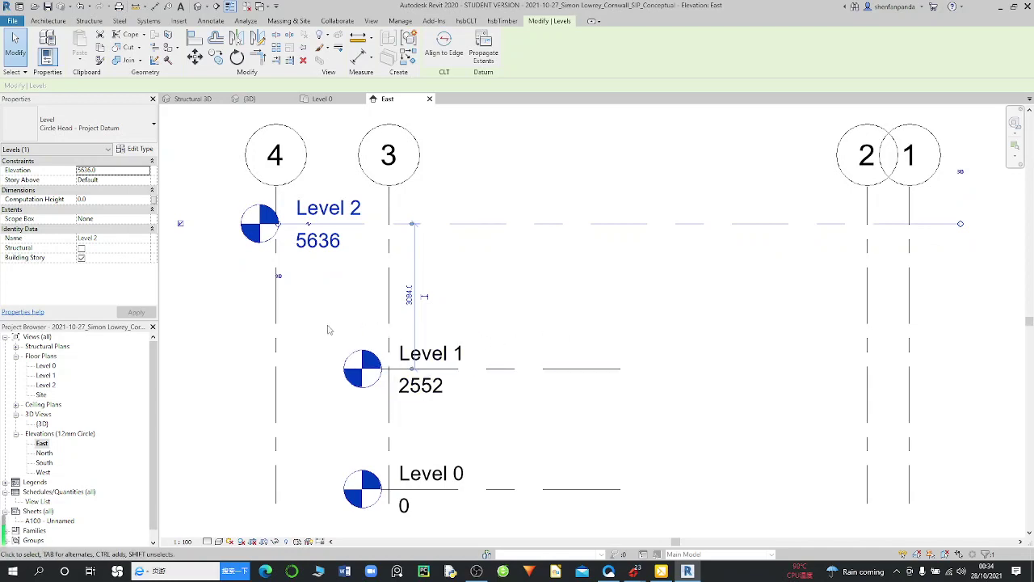
pyautogui.click(326, 365)
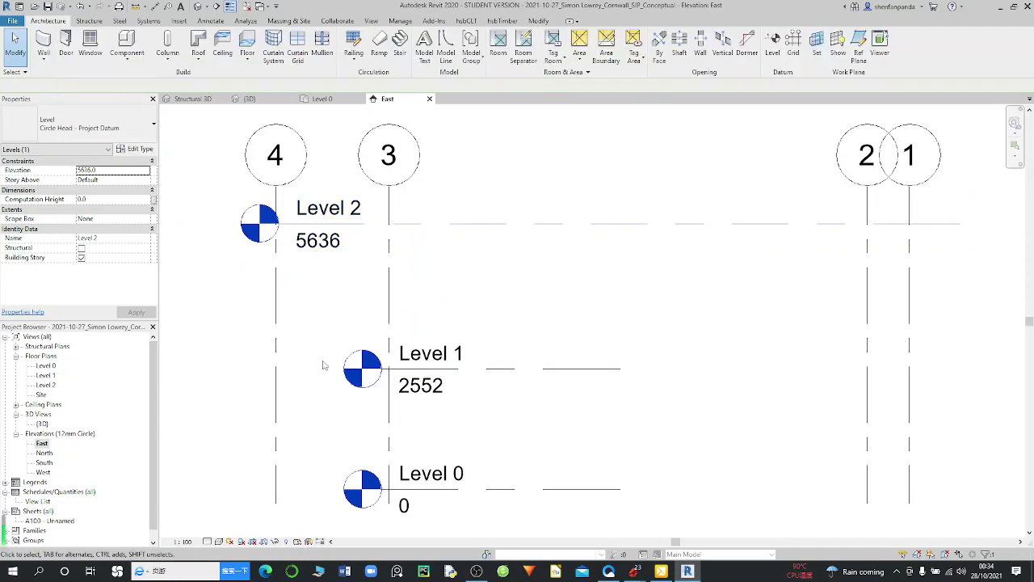
pyautogui.click(537, 370)
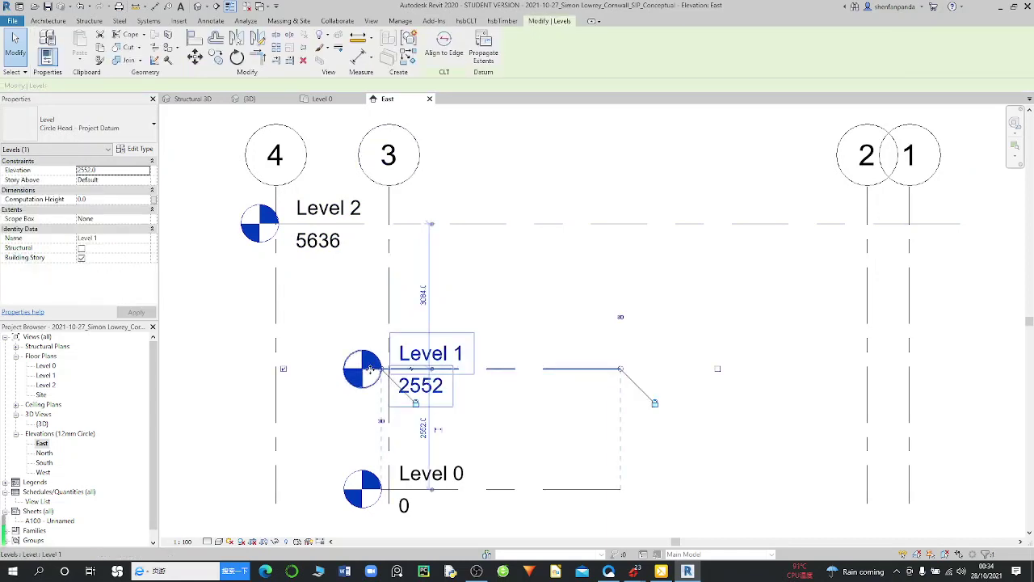
pyautogui.moveTo(381, 370); pyautogui.dragTo(224, 368)
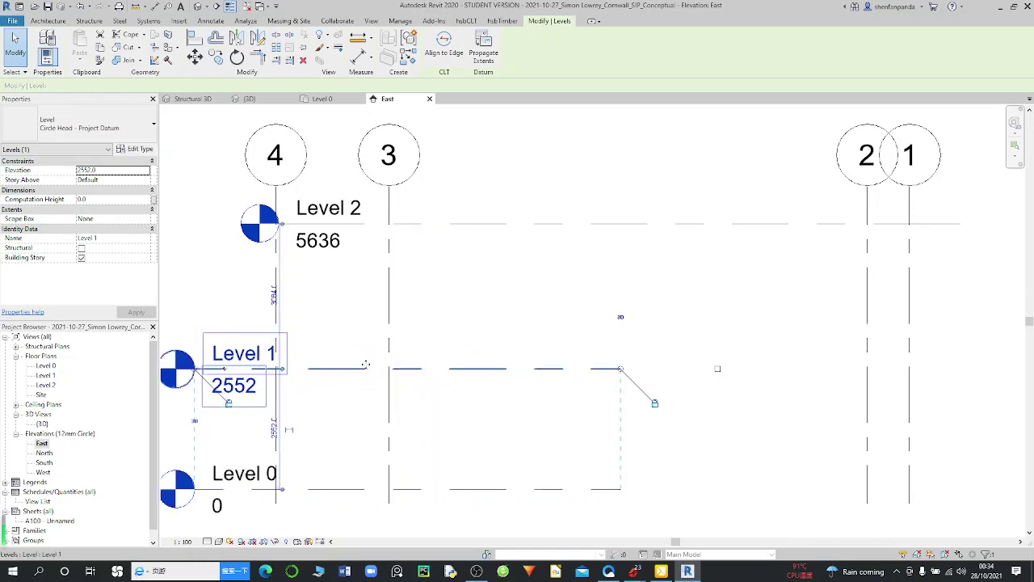
pyautogui.scroll(-2, 369, 363)
pyautogui.scroll(-1, 369, 364)
pyautogui.scroll(1, 297, 342)
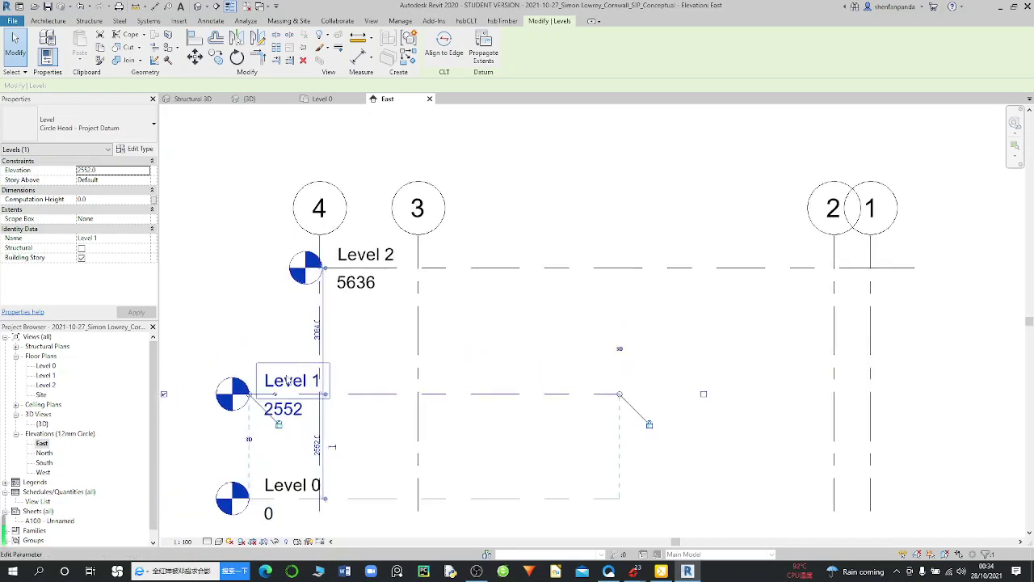
pyautogui.scroll(1, 296, 343)
pyautogui.scroll(-1, 275, 380)
pyautogui.scroll(2, 255, 404)
pyautogui.scroll(1, 256, 404)
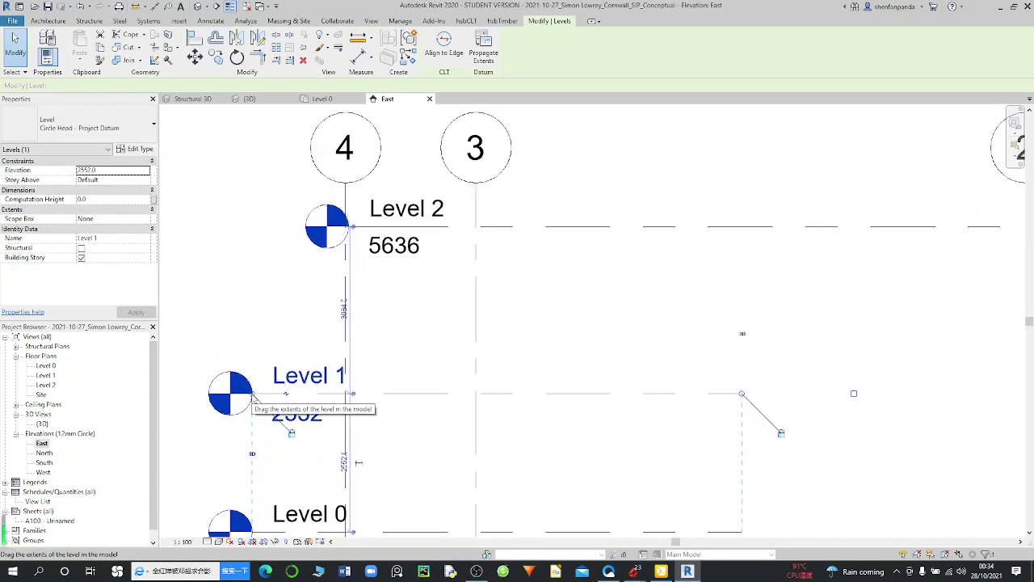
pyautogui.moveTo(253, 395); pyautogui.dragTo(224, 394)
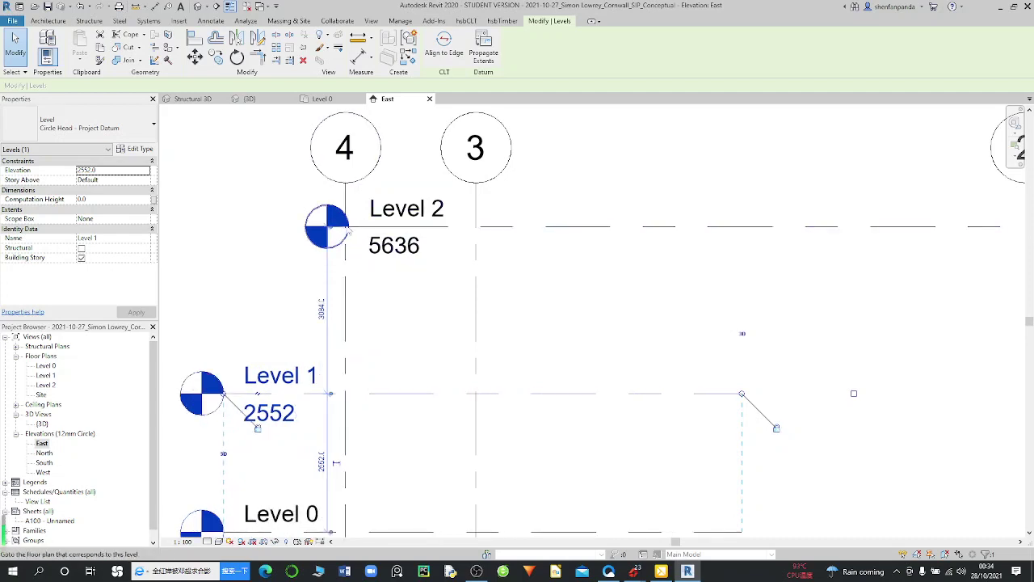
pyautogui.press('Escape')
pyautogui.click(500, 227)
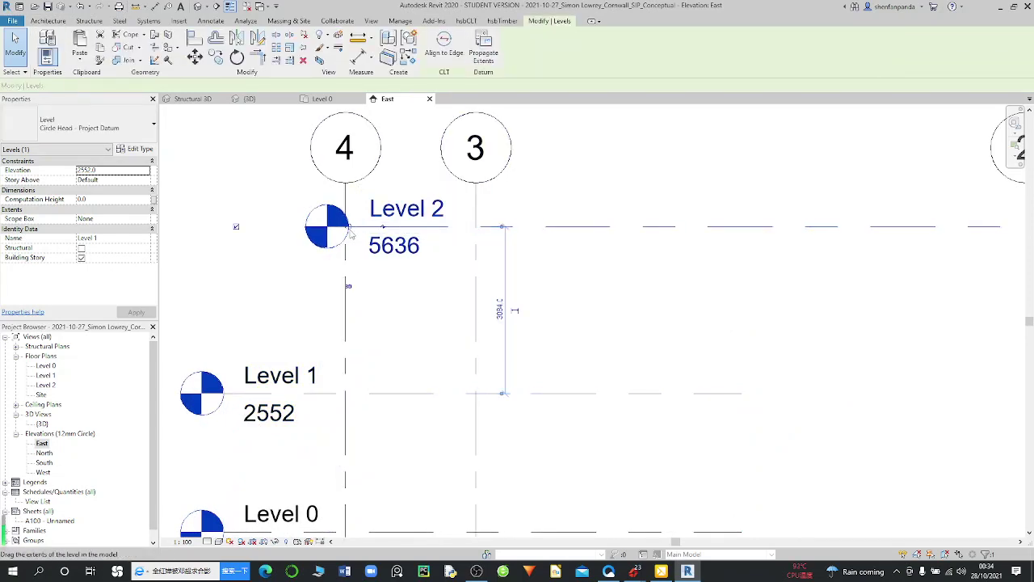
pyautogui.moveTo(330, 239); pyautogui.dragTo(216, 236)
pyautogui.press('Escape')
pyautogui.scroll(-2, 454, 272)
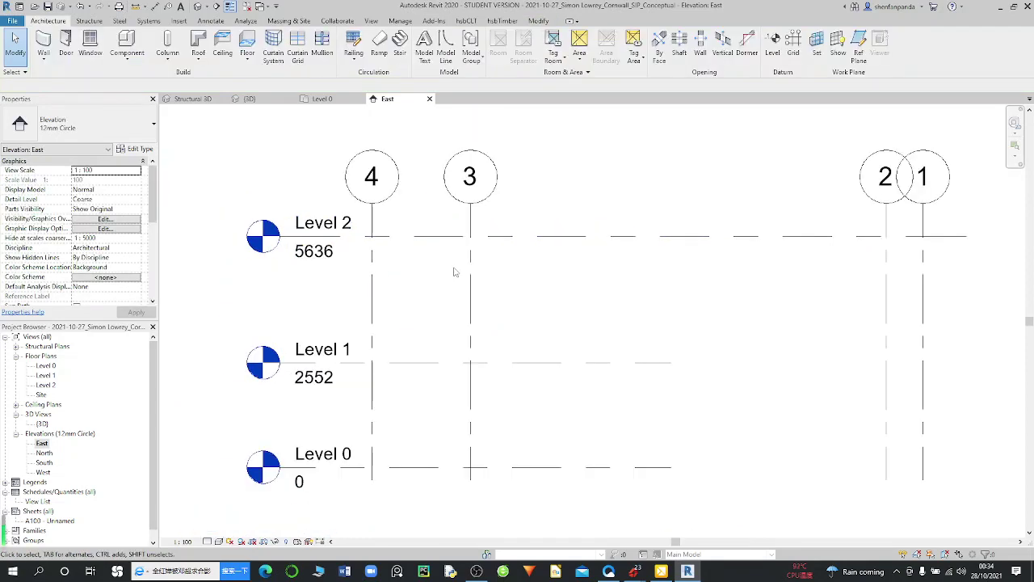
pyautogui.scroll(-1, 454, 272)
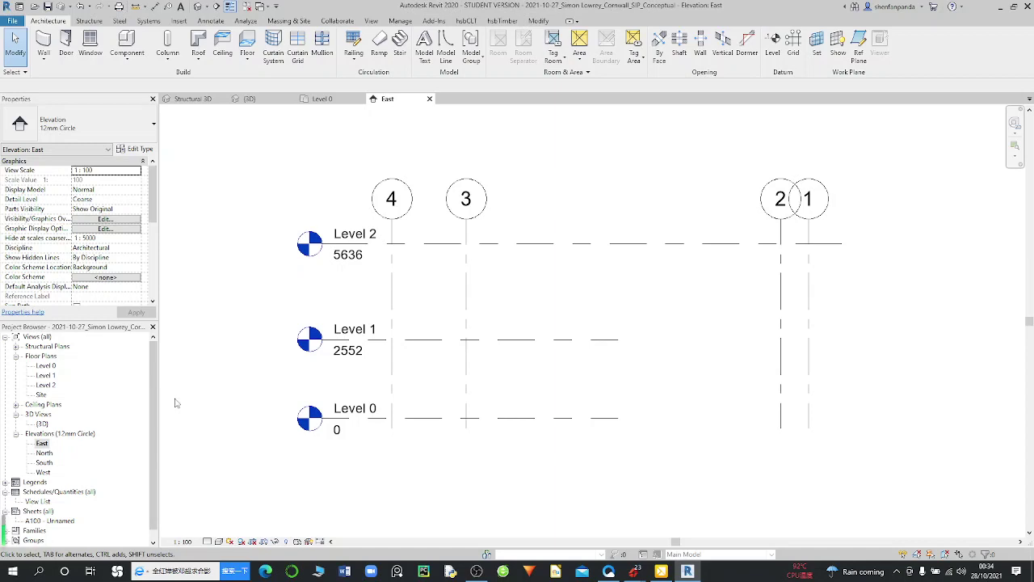
pyautogui.click(46, 366)
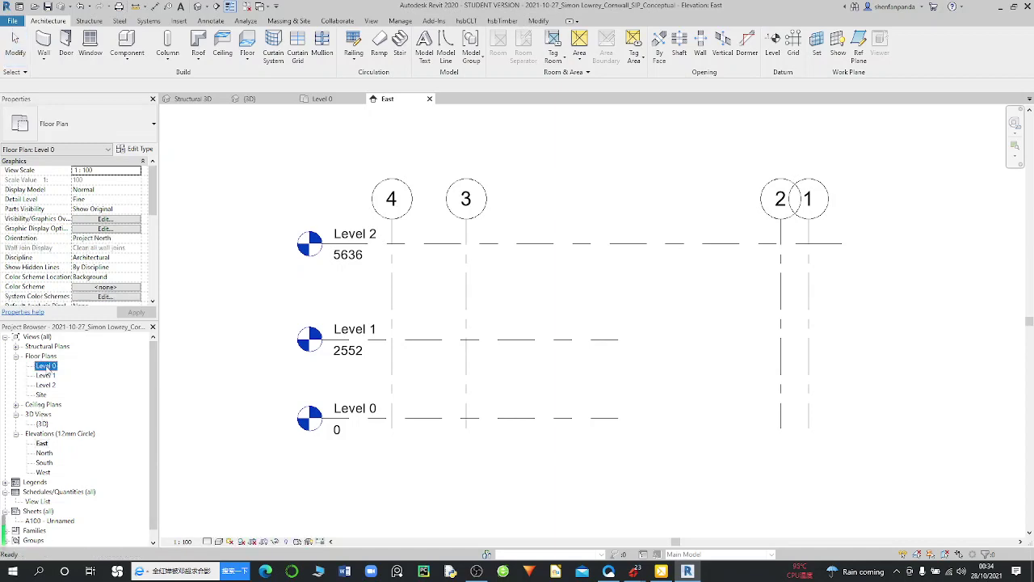
# Step: Open the Level 0 floor plan and start the Wall: Architectural tool
pyautogui.doubleClick(46, 368)
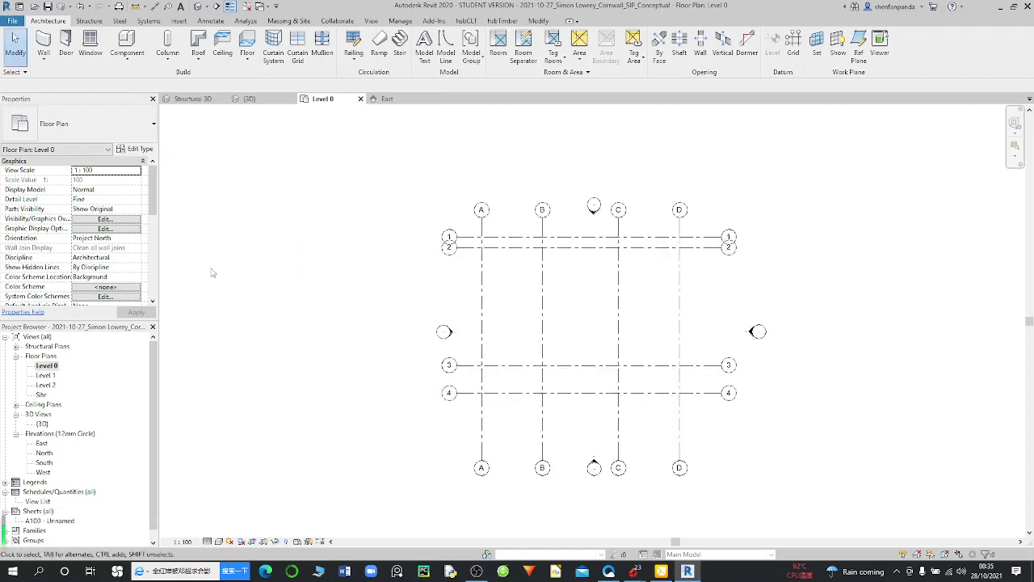
pyautogui.click(43, 62)
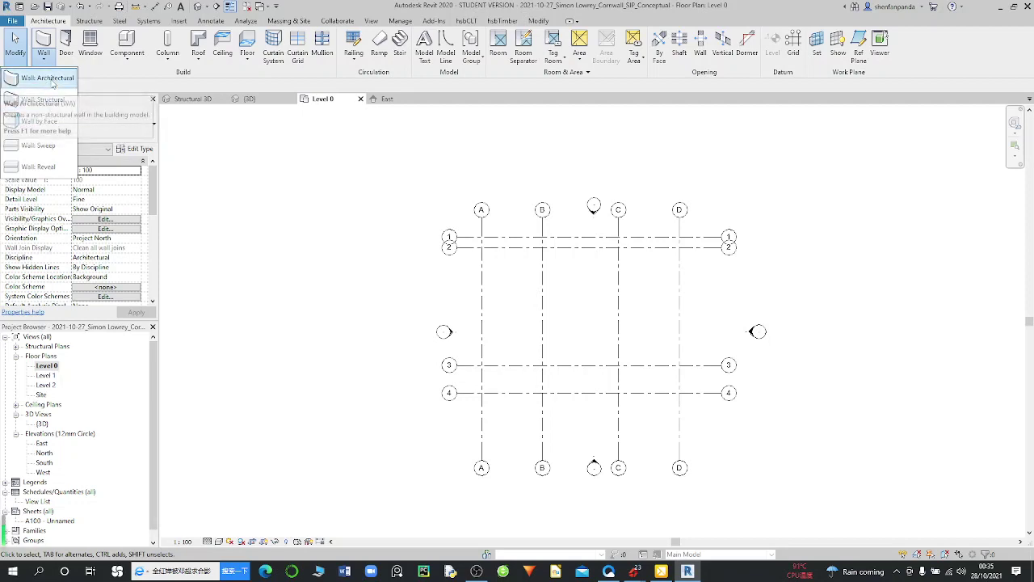
pyautogui.click(52, 82)
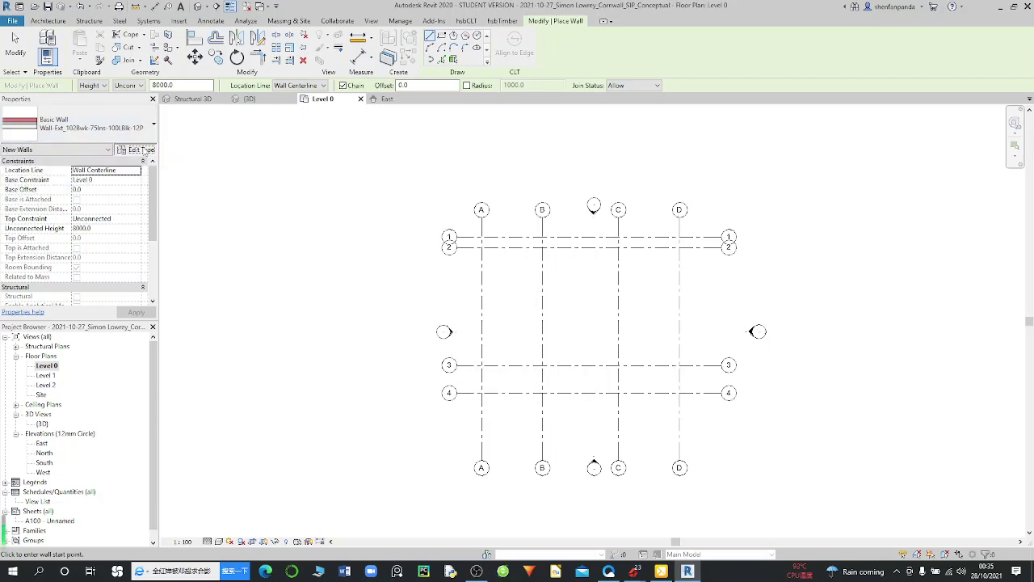
# Step: Duplicate the current wall type as 'SIP Tek 142mm' and open its Structure layers for editing
pyautogui.click(137, 150)
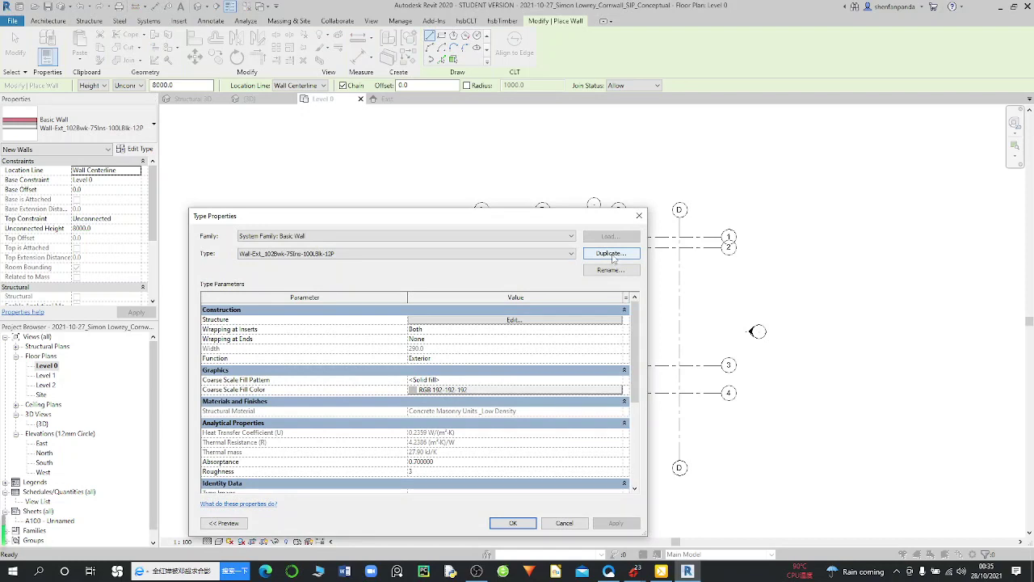
pyautogui.click(614, 257)
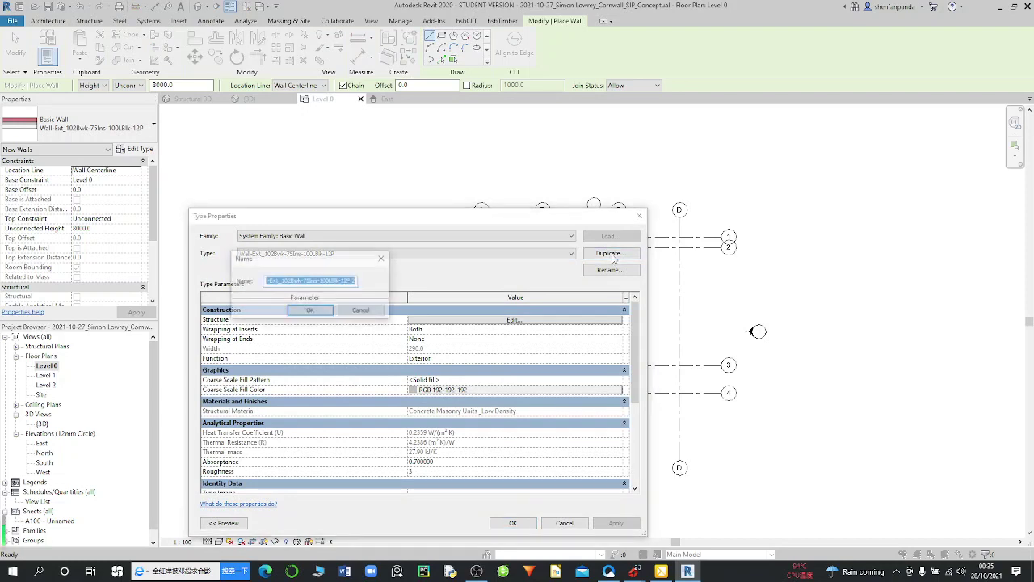
pyautogui.press('BackSpace')
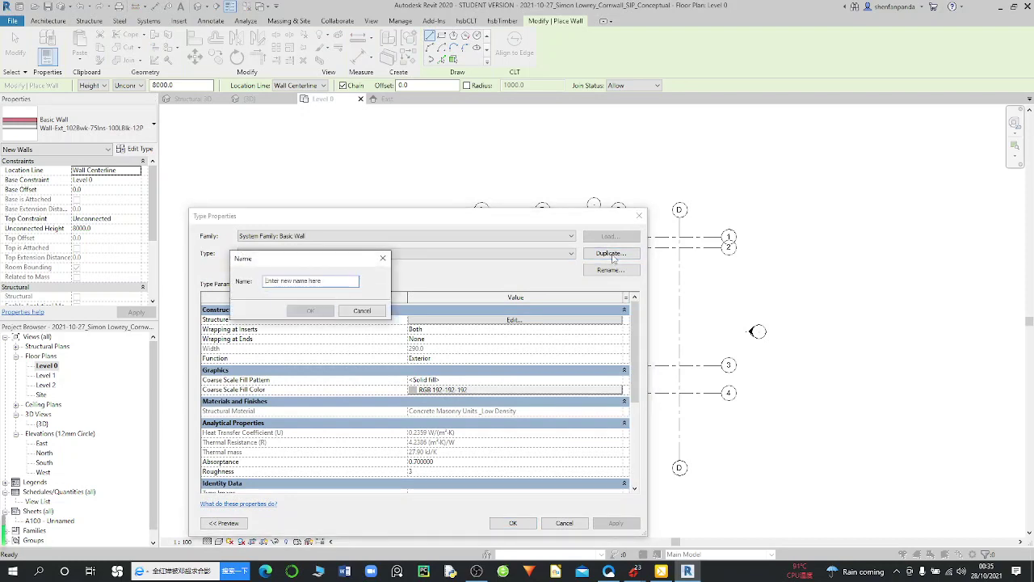
pyautogui.write('sip')
pyautogui.press('BackSpace')
pyautogui.press('BackSpace')
pyautogui.press('BackSpace')
pyautogui.write('SIP Tek')
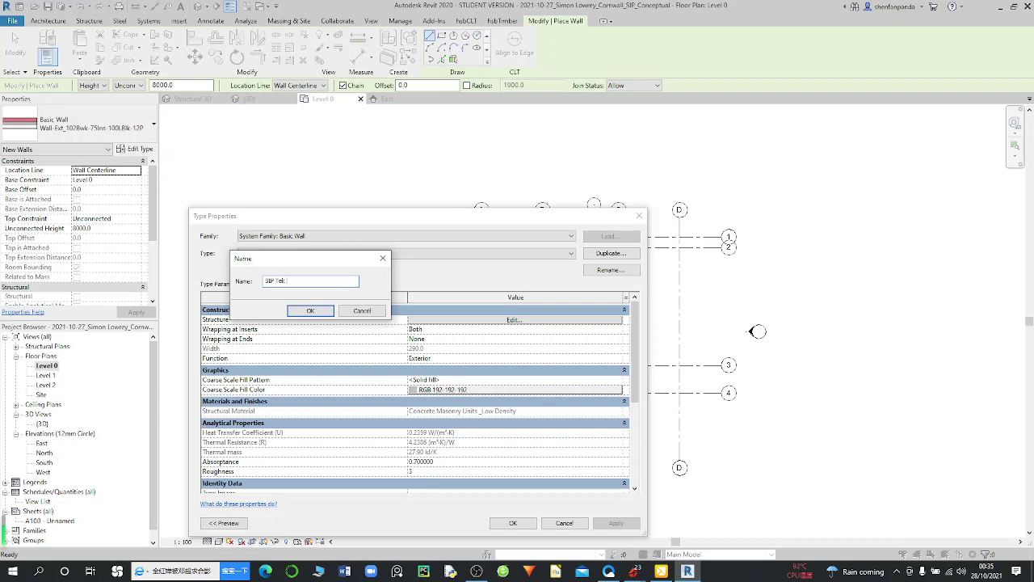
pyautogui.write('2mm')
pyautogui.click(308, 311)
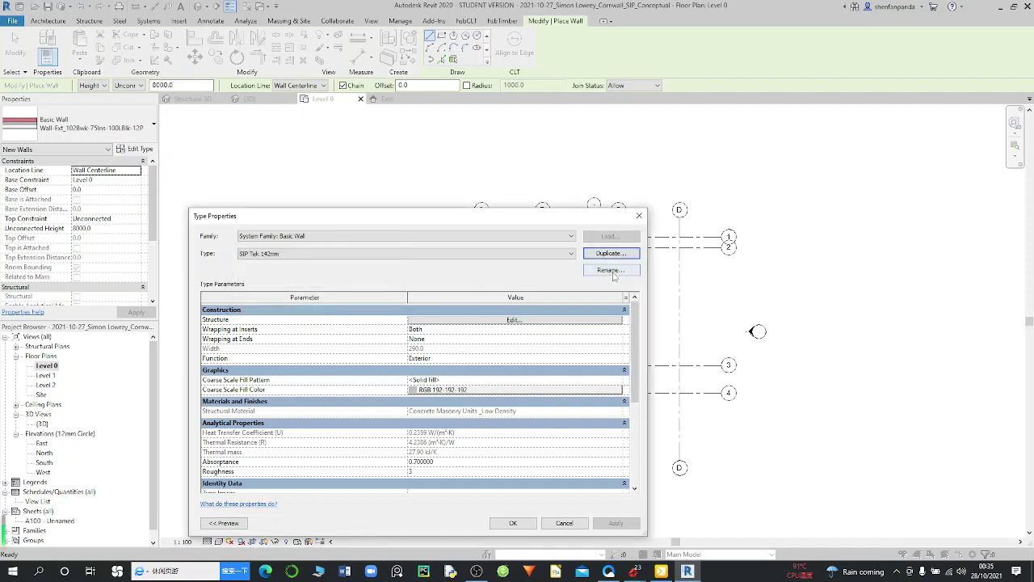
pyautogui.click(514, 321)
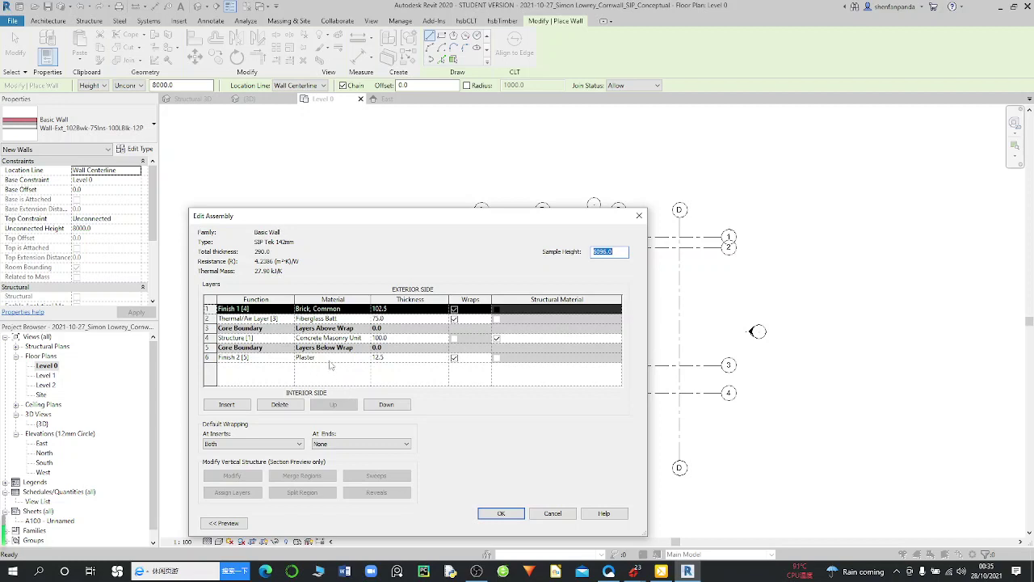
# Step: Delete the Plaster, Brick and Fiberglass Batt layers, leaving only Structure [1]
pyautogui.click(396, 361)
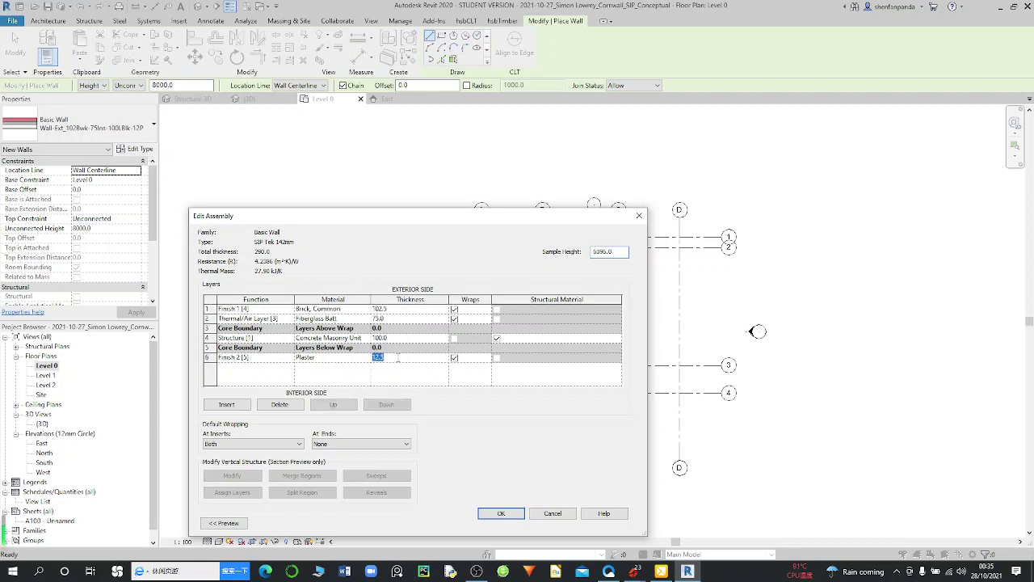
pyautogui.click(254, 359)
pyautogui.click(280, 404)
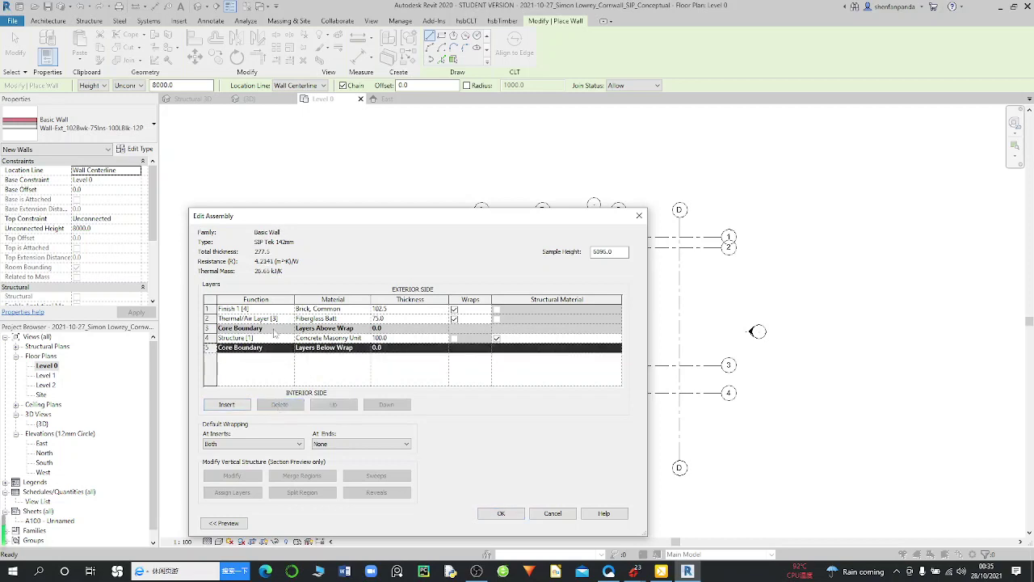
pyautogui.click(260, 309)
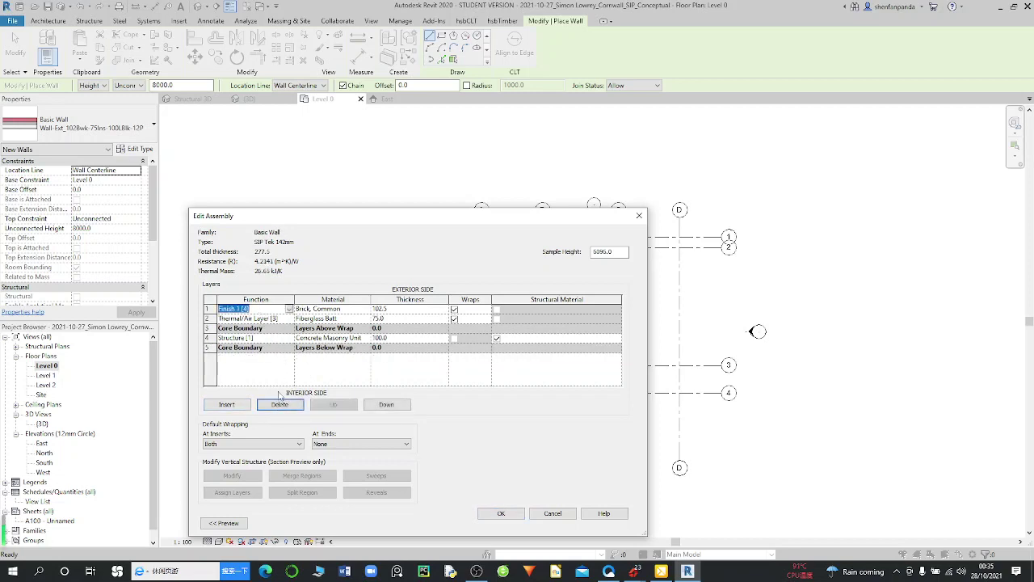
pyautogui.click(280, 404)
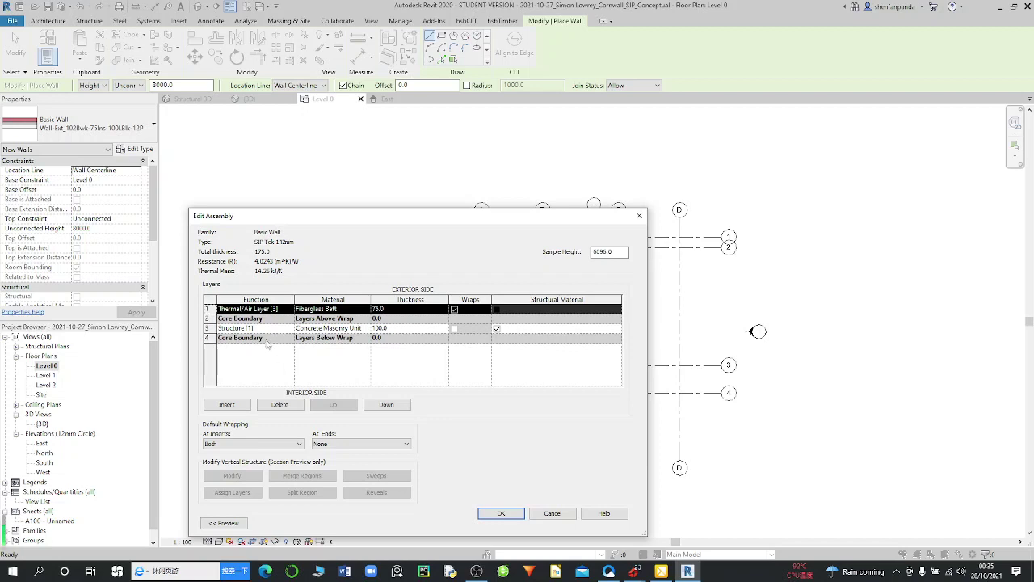
pyautogui.click(279, 404)
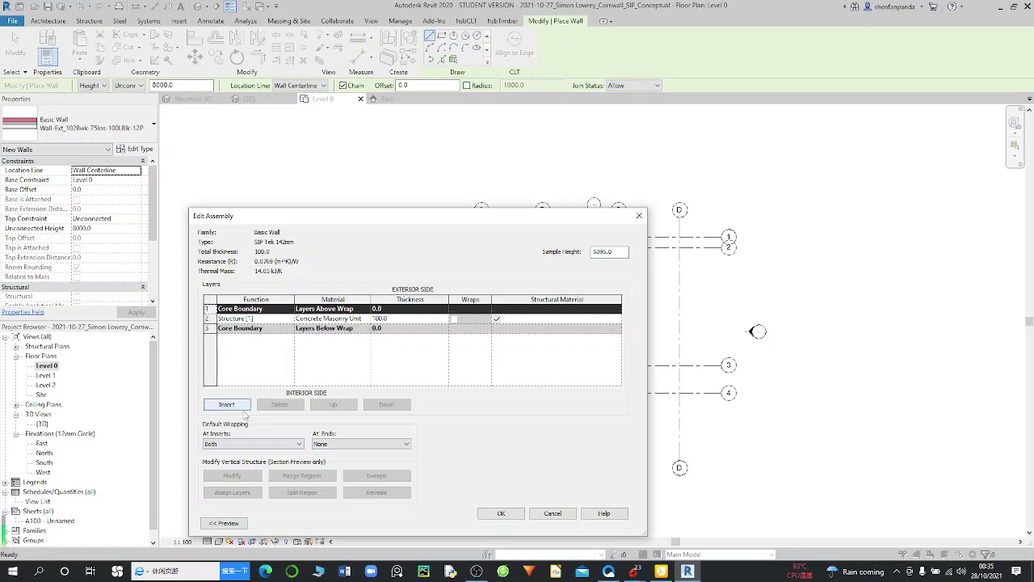
# Step: Select the remaining structure layer's material and thickness cells for editing
pyautogui.click(253, 319)
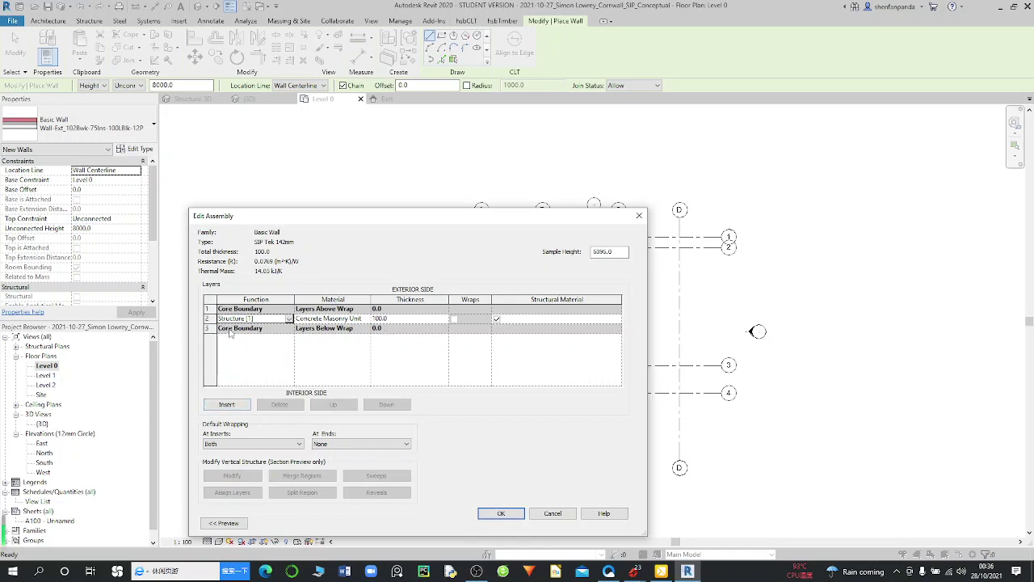
pyautogui.click(315, 320)
pyautogui.click(378, 319)
pyautogui.click(346, 320)
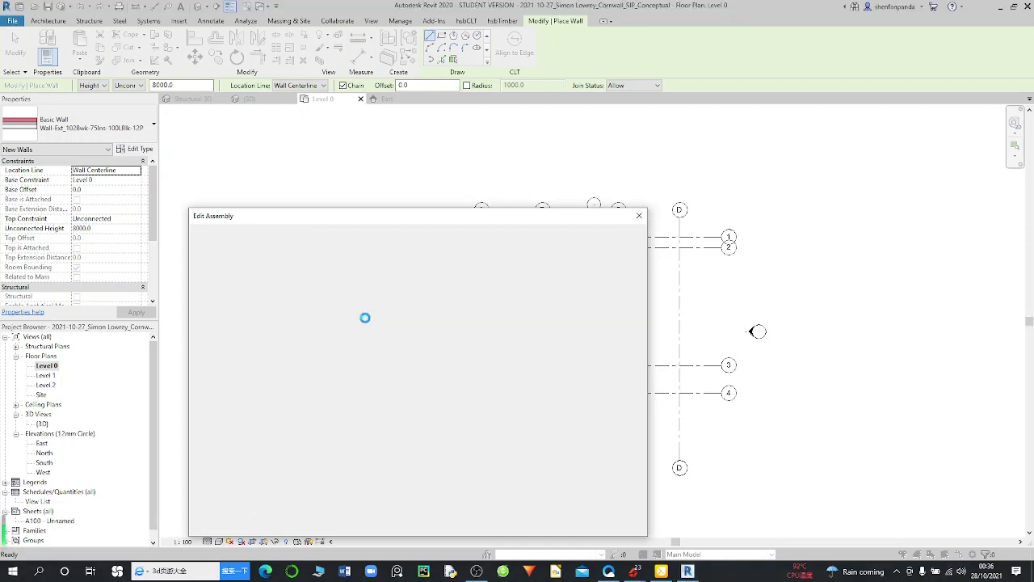
# Step: Make the structure layer Wood, 142 thick, and confirm Edit Assembly and Type Properties
pyautogui.click(373, 318)
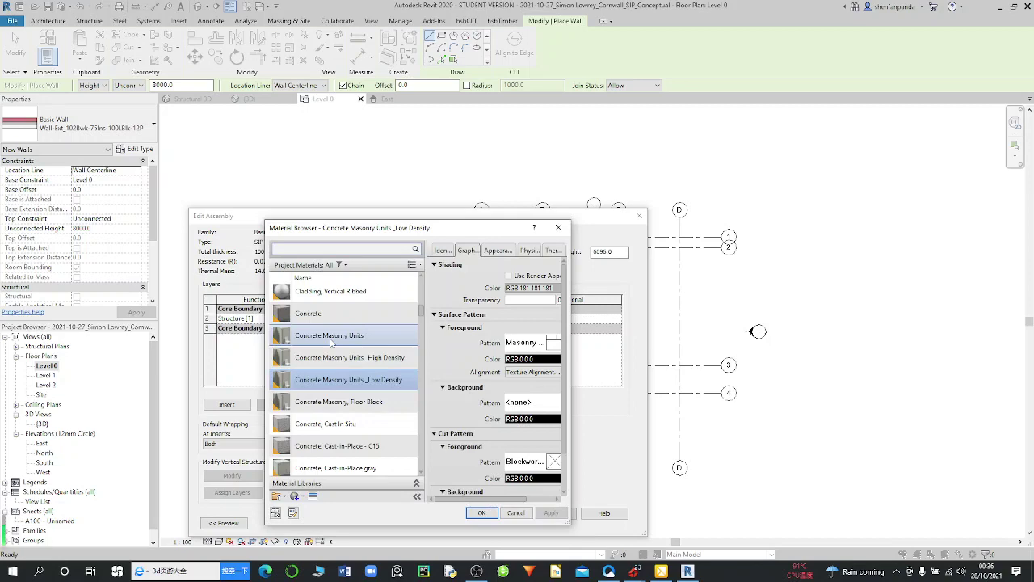
pyautogui.scroll(-2, 330, 342)
pyautogui.scroll(-5, 330, 363)
pyautogui.scroll(-4, 325, 404)
pyautogui.scroll(-3, 325, 430)
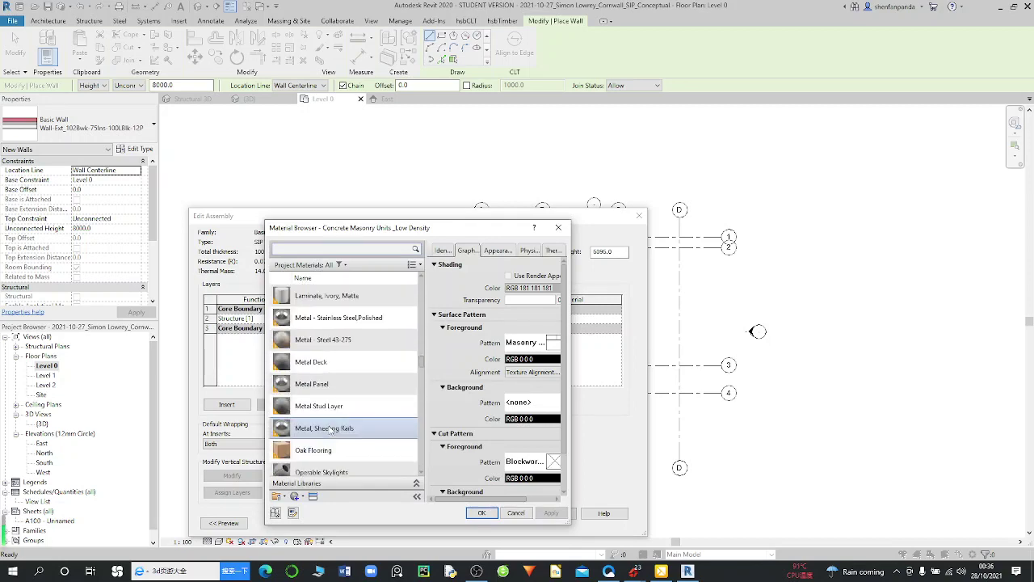
pyautogui.scroll(-5, 330, 436)
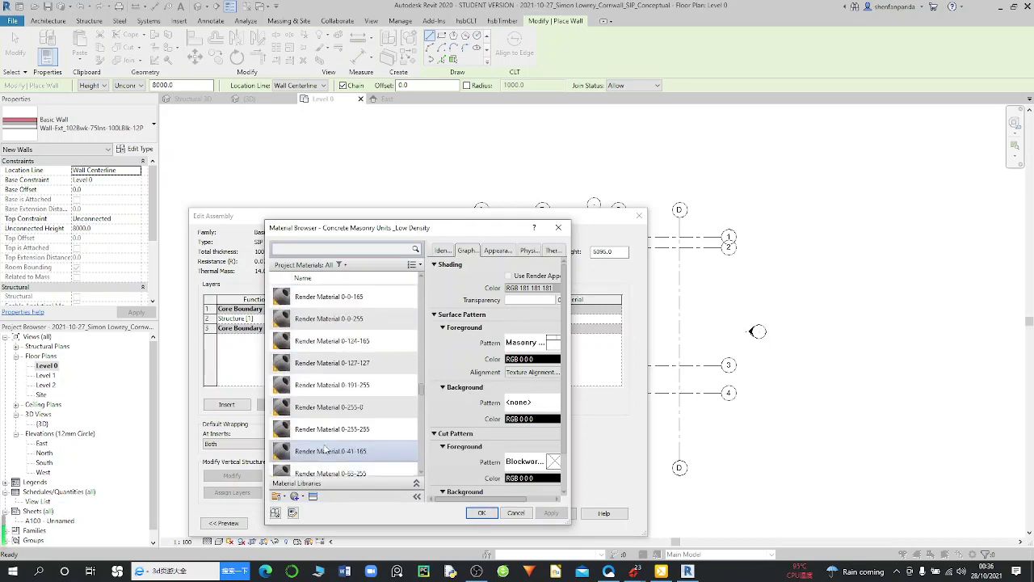
pyautogui.scroll(-5, 324, 448)
pyautogui.scroll(-5, 324, 448)
pyautogui.scroll(-5, 323, 450)
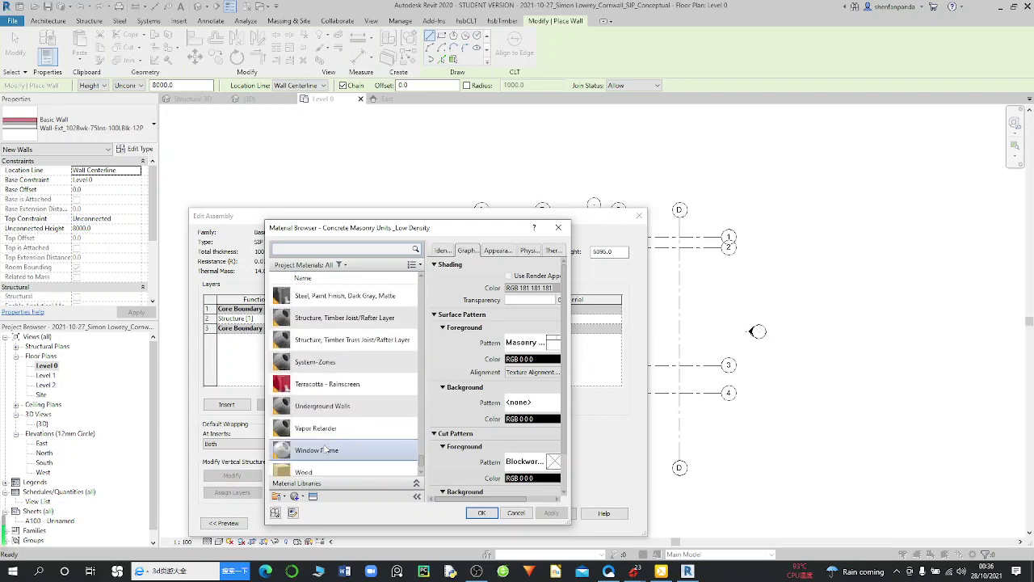
pyautogui.scroll(-1, 324, 450)
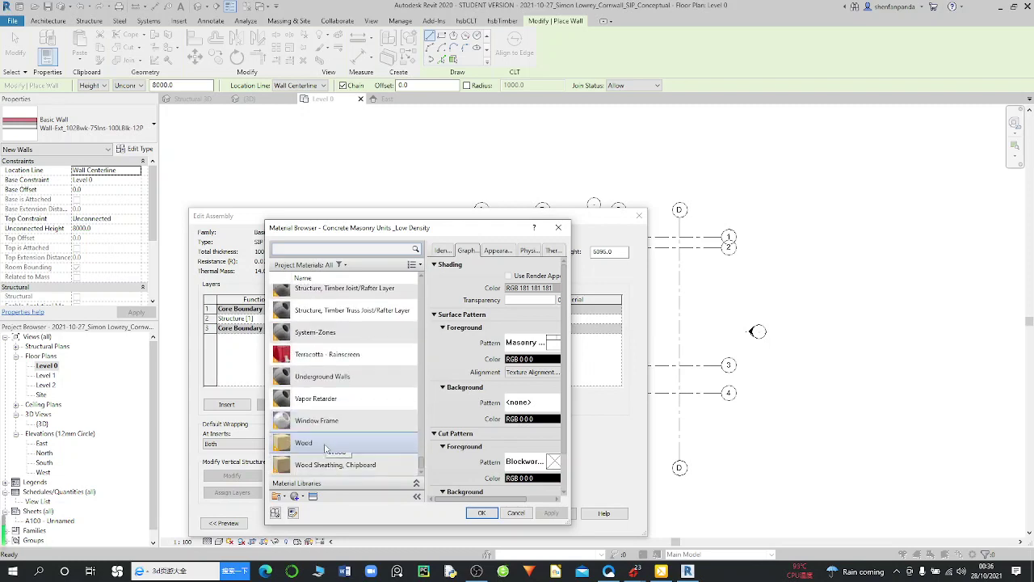
pyautogui.click(324, 448)
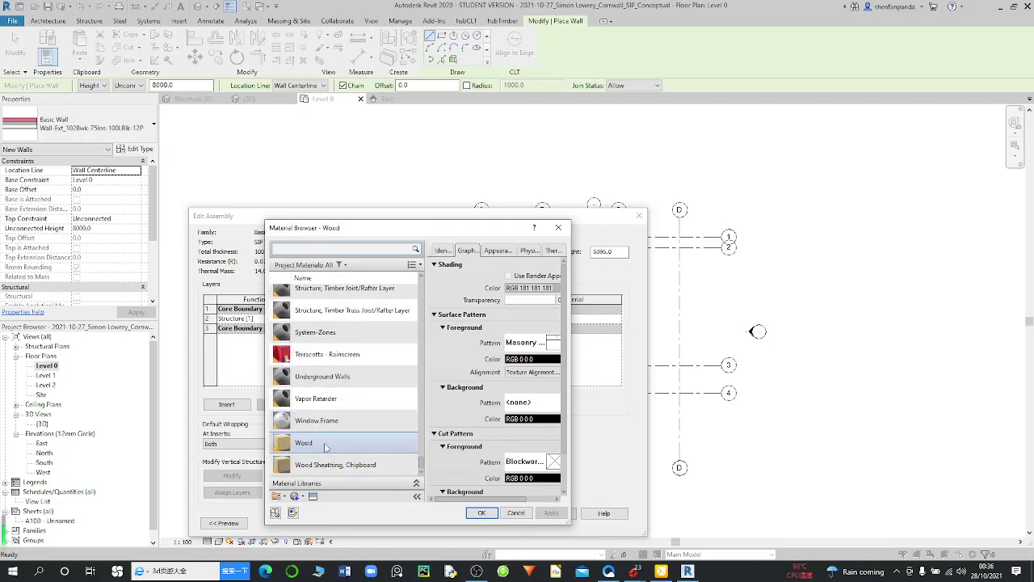
pyautogui.click(482, 514)
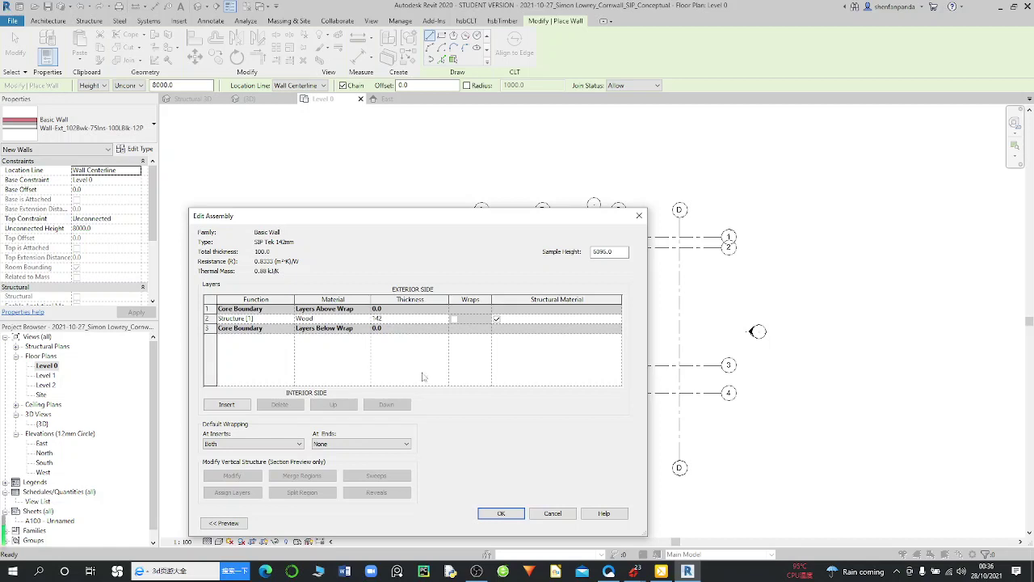
pyautogui.click(511, 515)
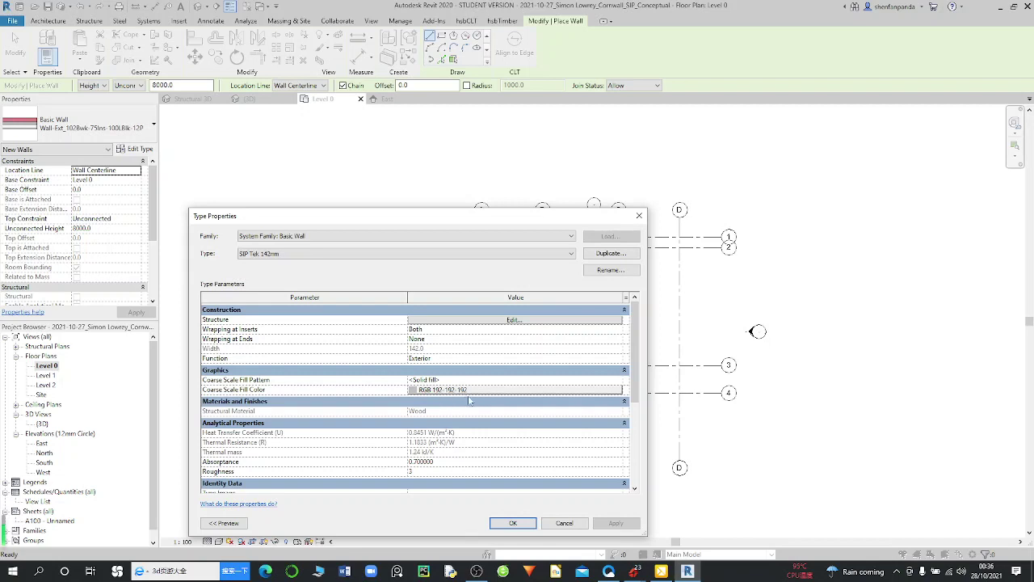
pyautogui.click(514, 523)
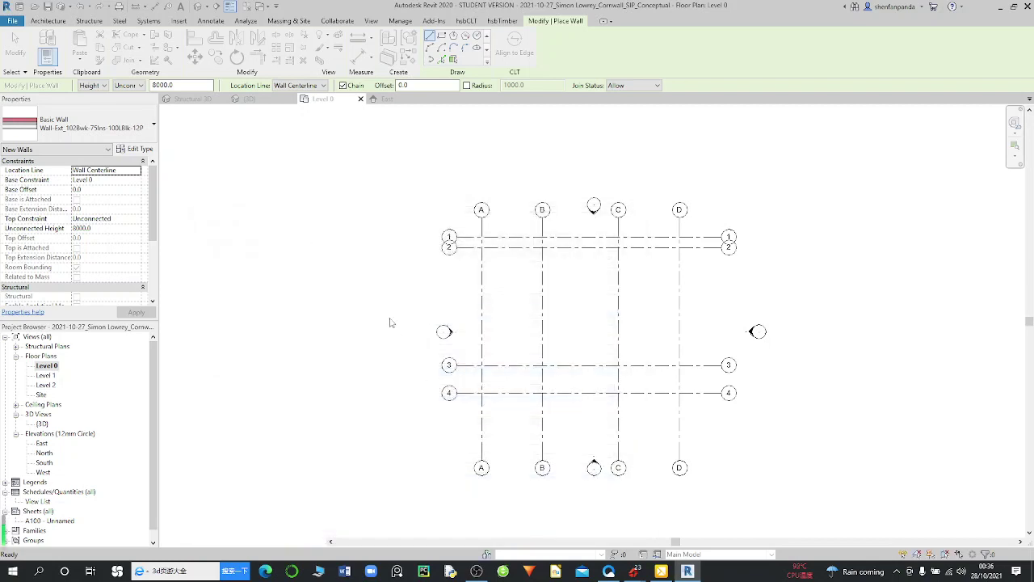
# Step: Draw a vertical SIP Tek 142mm wall left of grid A, ending at grid 4, then exit the Wall tool
pyautogui.click(336, 278)
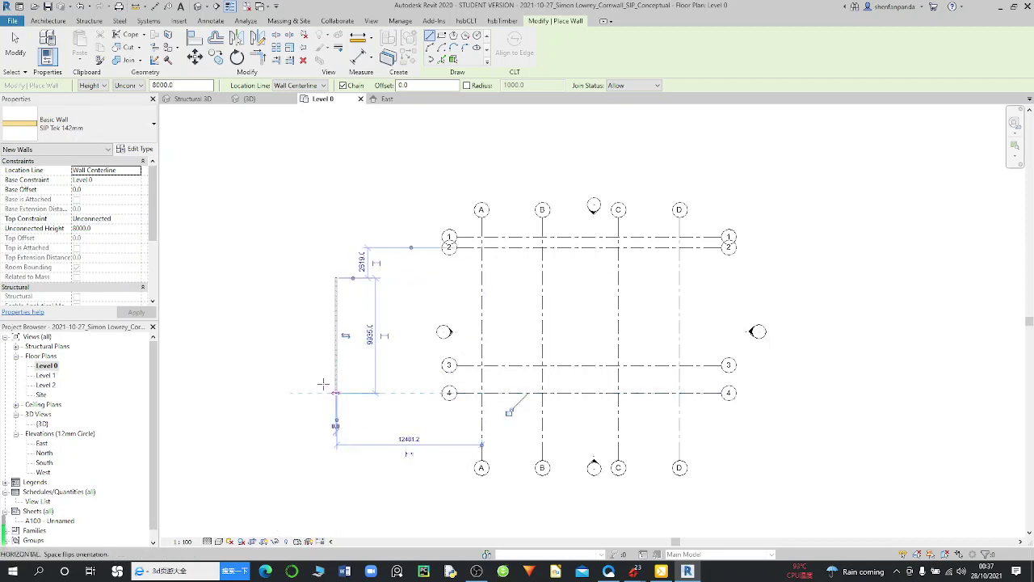
pyautogui.click(336, 393)
pyautogui.scroll(2, 324, 380)
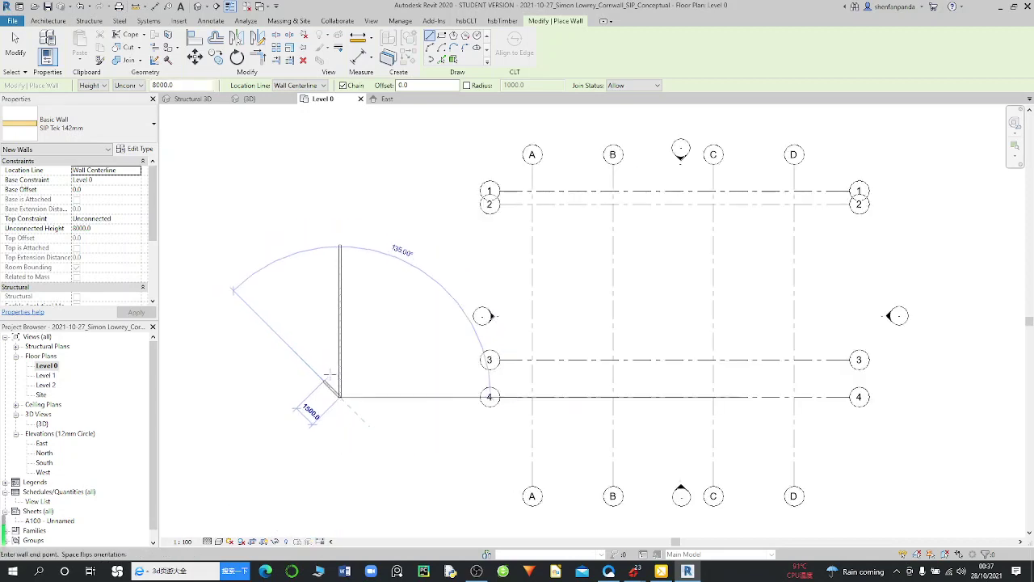
pyautogui.scroll(-1, 331, 373)
pyautogui.press('Escape')
pyautogui.press('Escape')
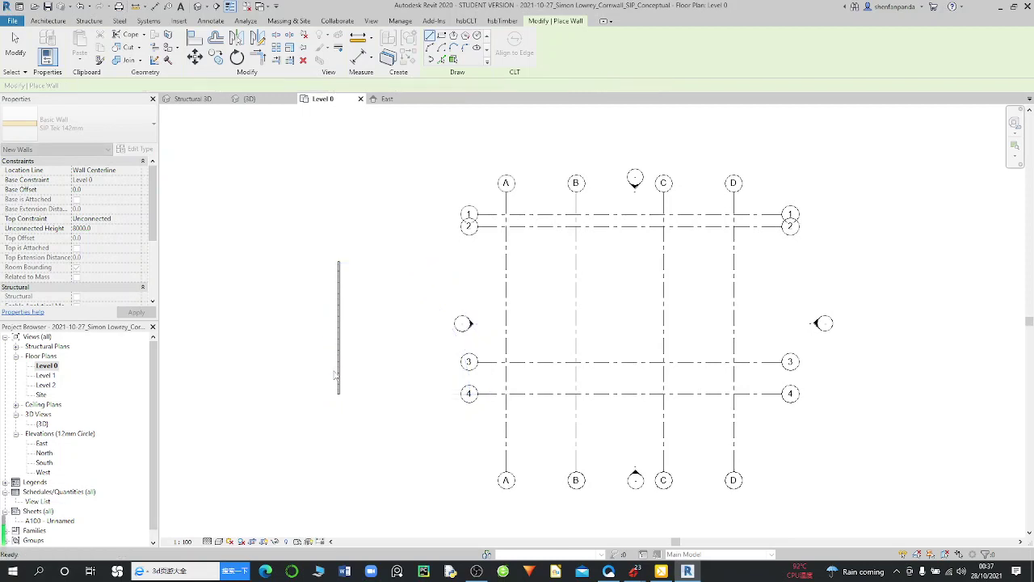
pyautogui.scroll(1, 338, 372)
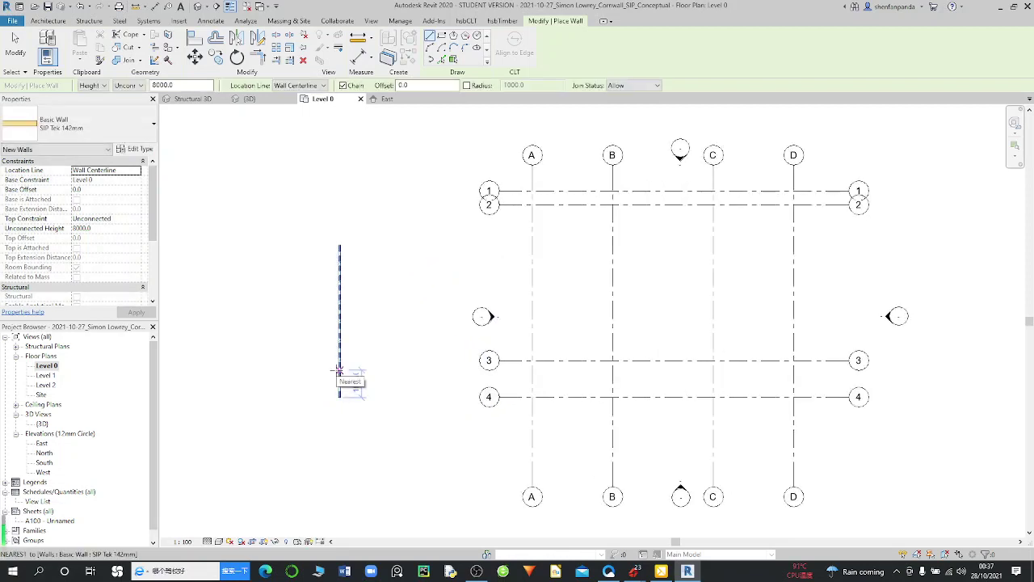
pyautogui.scroll(1, 337, 388)
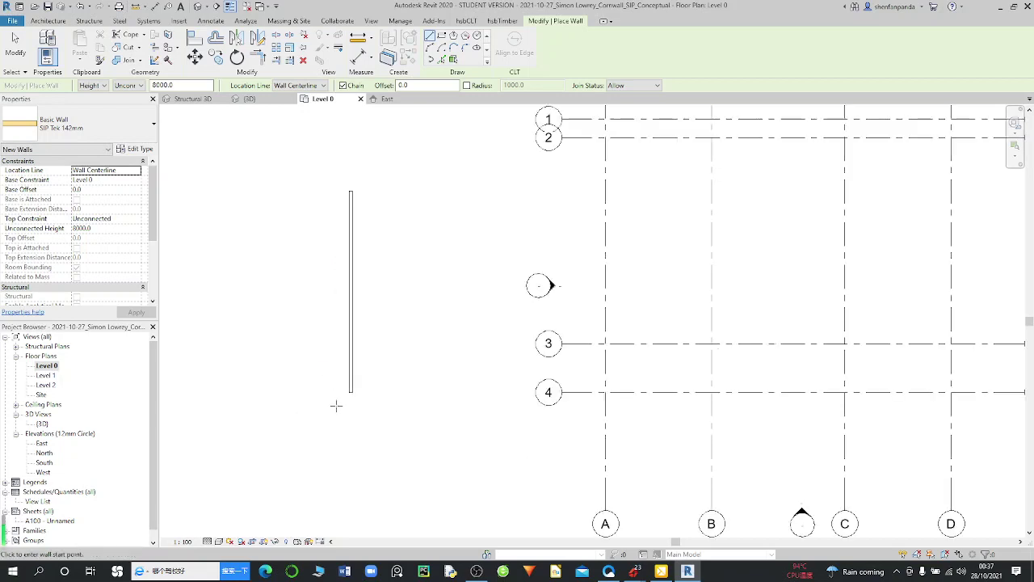
pyautogui.scroll(1, 343, 398)
pyautogui.scroll(1, 350, 399)
pyautogui.scroll(1, 308, 408)
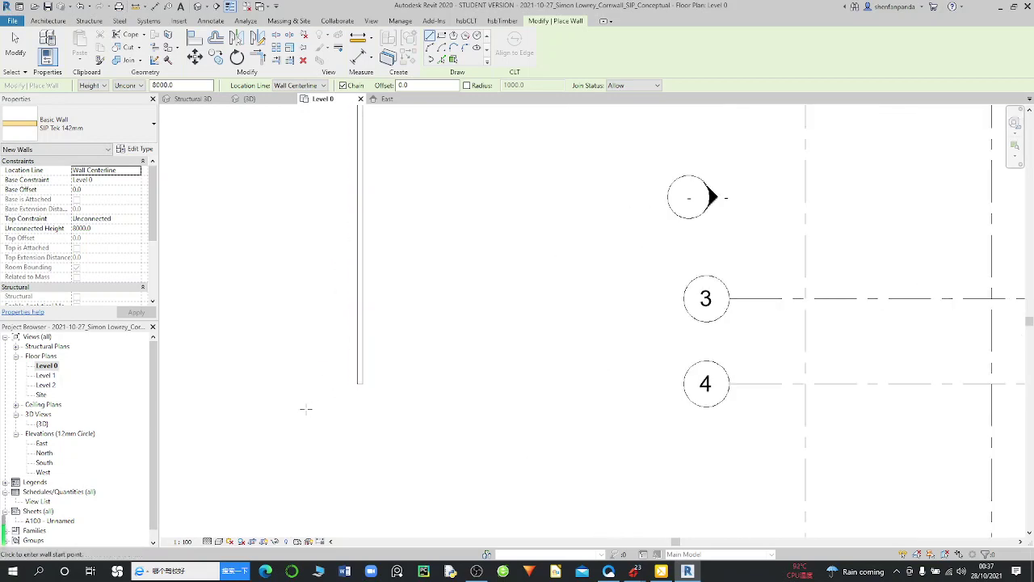
pyautogui.press('Escape')
pyautogui.press('Escape')
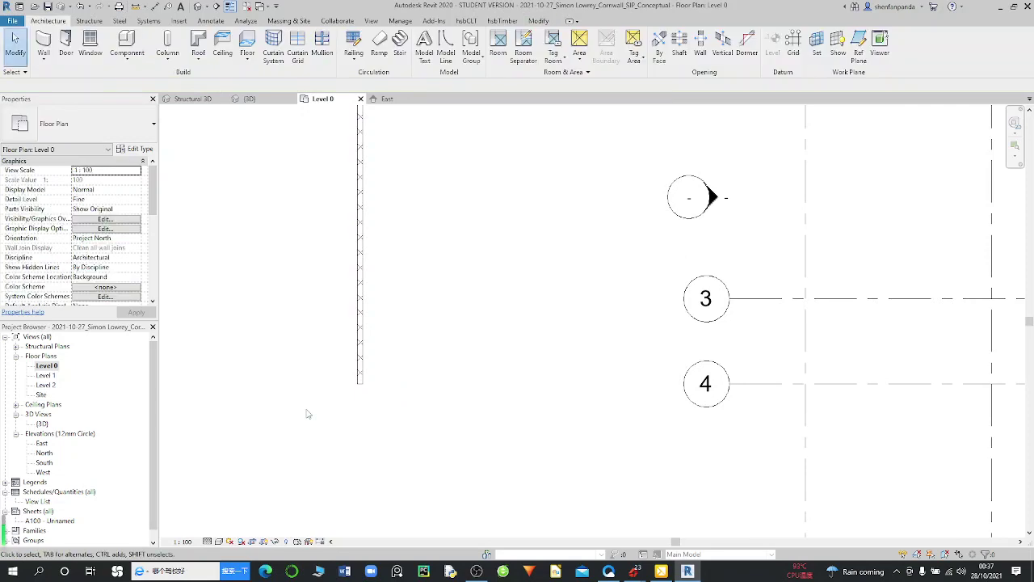
pyautogui.scroll(-1, 333, 391)
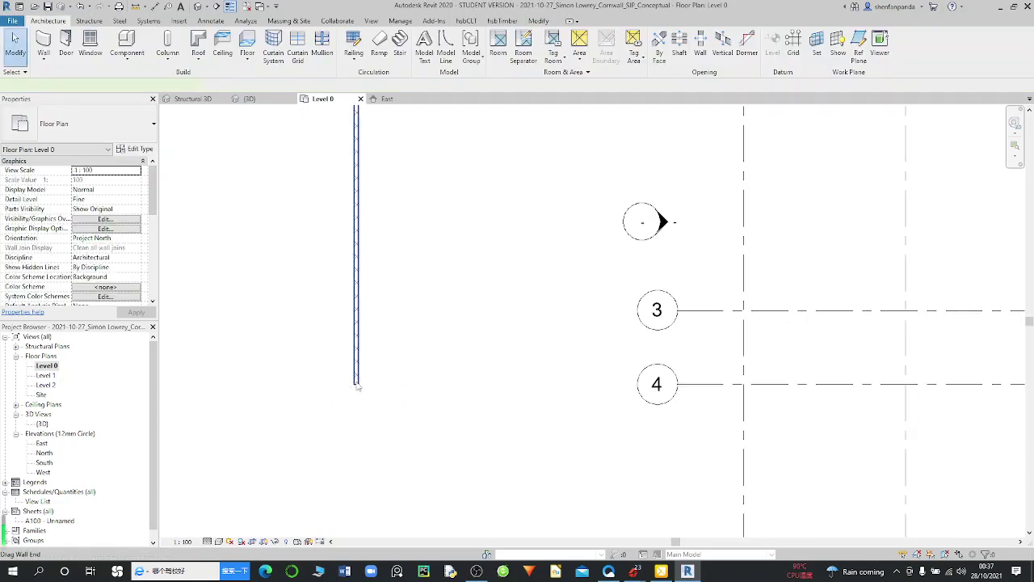
# Step: Move the wall so its bottom end sits on the grid A/3 intersection
pyautogui.click(358, 387)
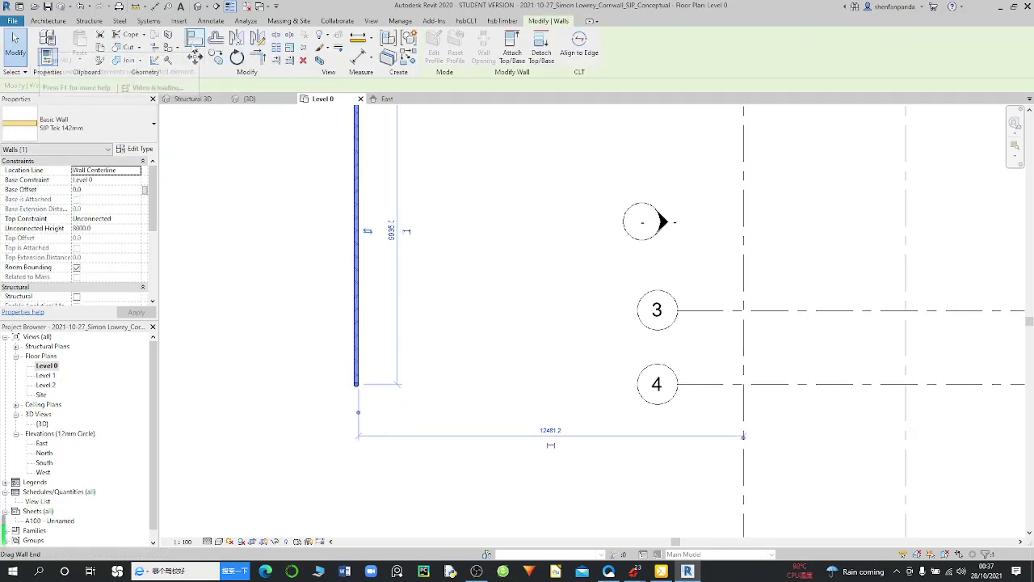
pyautogui.click(194, 58)
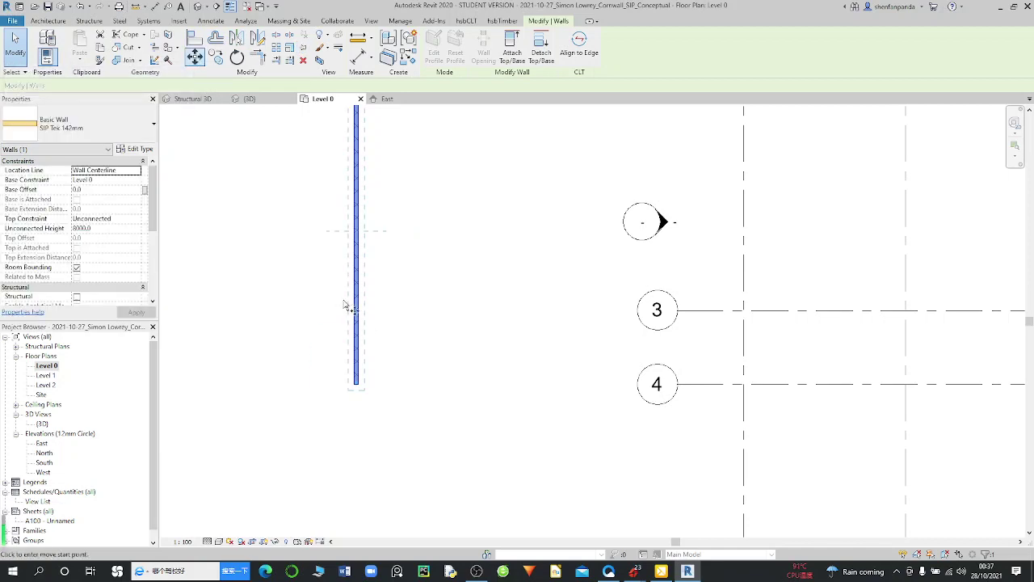
pyautogui.scroll(2, 358, 388)
pyautogui.click(358, 387)
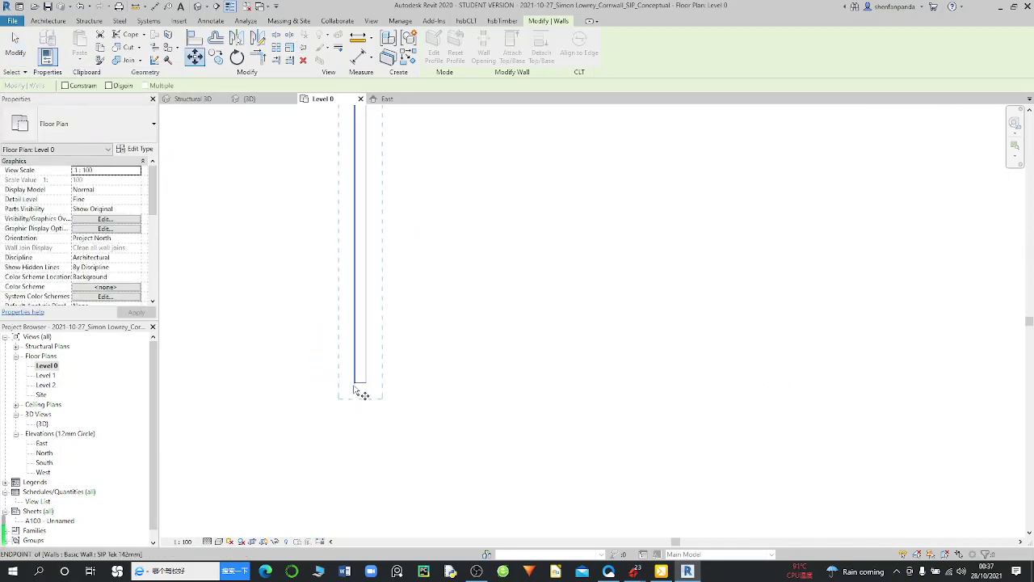
pyautogui.scroll(-2, 353, 383)
pyautogui.scroll(-1, 330, 358)
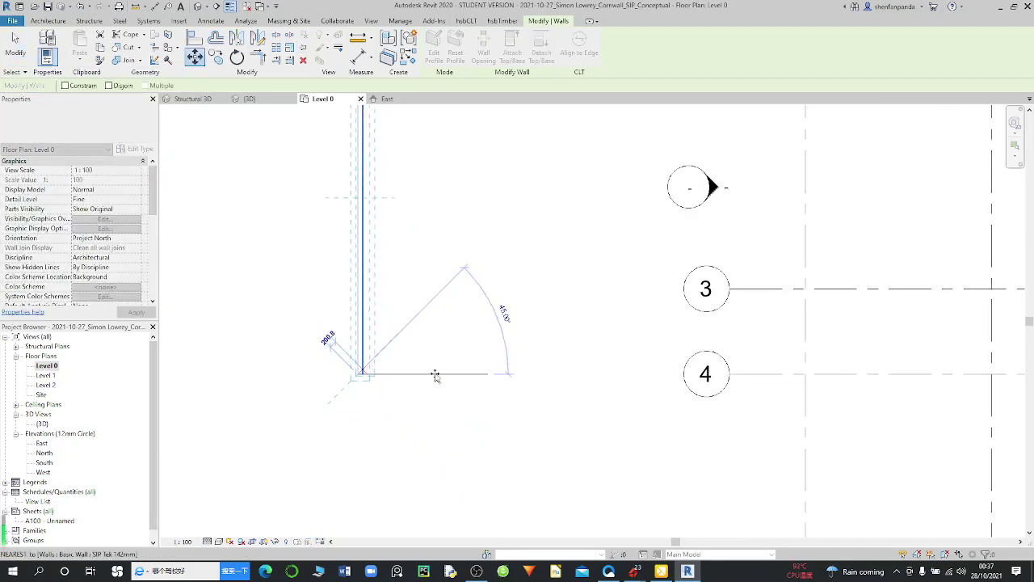
pyautogui.scroll(-1, 433, 369)
pyautogui.scroll(-1, 557, 377)
pyautogui.scroll(1, 708, 374)
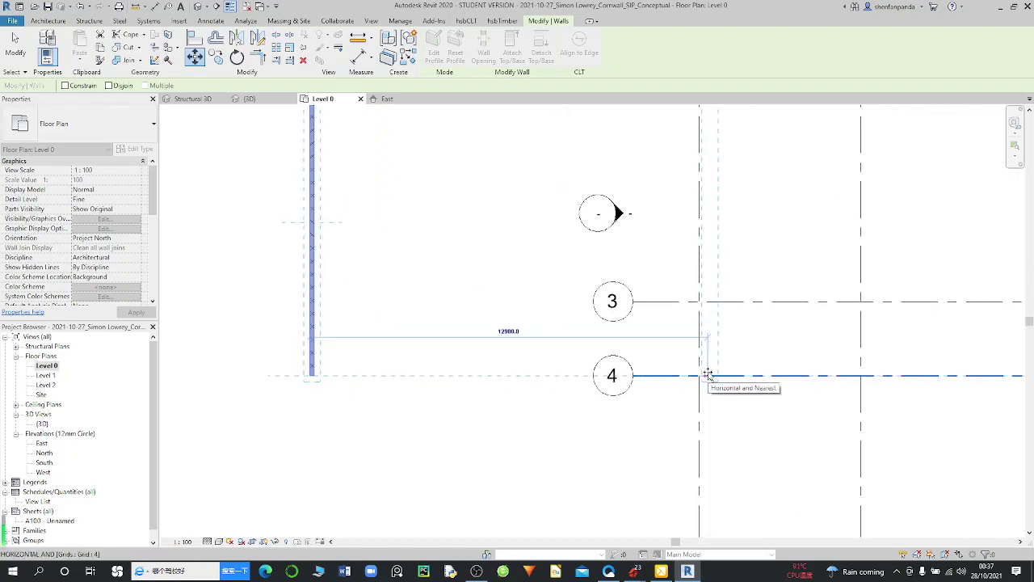
pyautogui.scroll(1, 716, 305)
pyautogui.scroll(1, 708, 301)
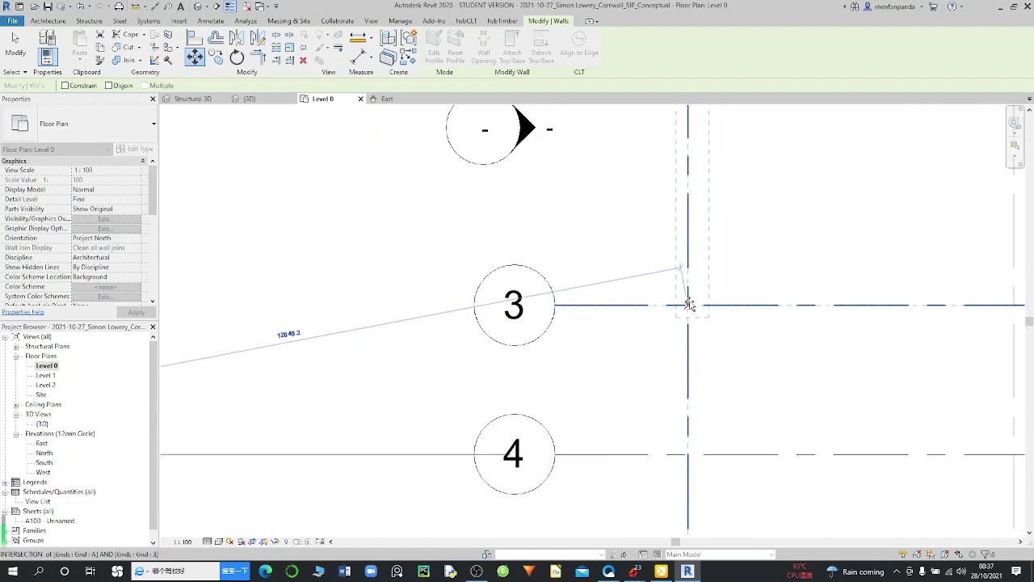
pyautogui.click(689, 304)
pyautogui.scroll(-2, 654, 342)
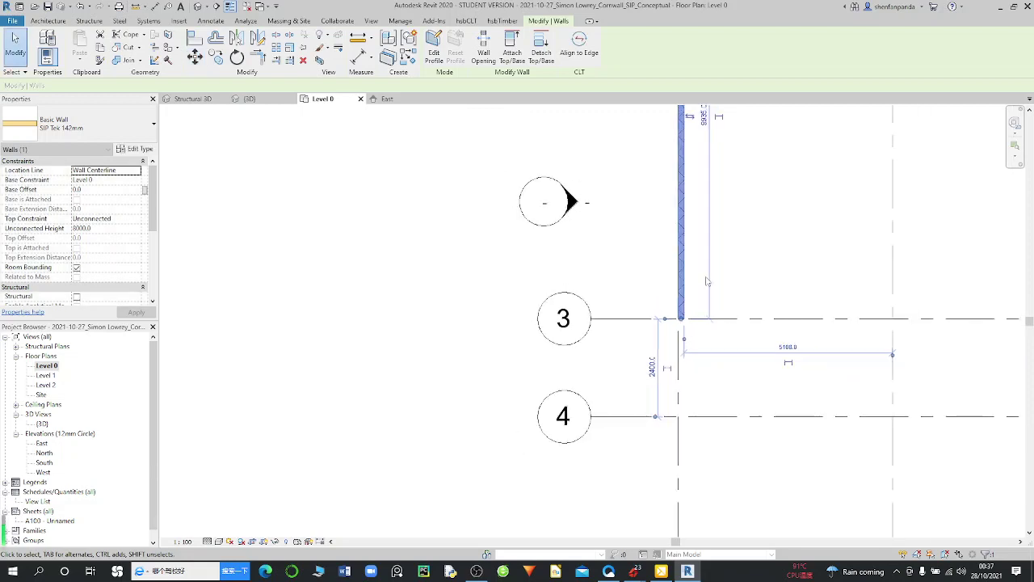
pyautogui.scroll(1, 638, 404)
pyautogui.scroll(-2, 629, 430)
pyautogui.scroll(-2, 629, 431)
pyautogui.scroll(-1, 629, 431)
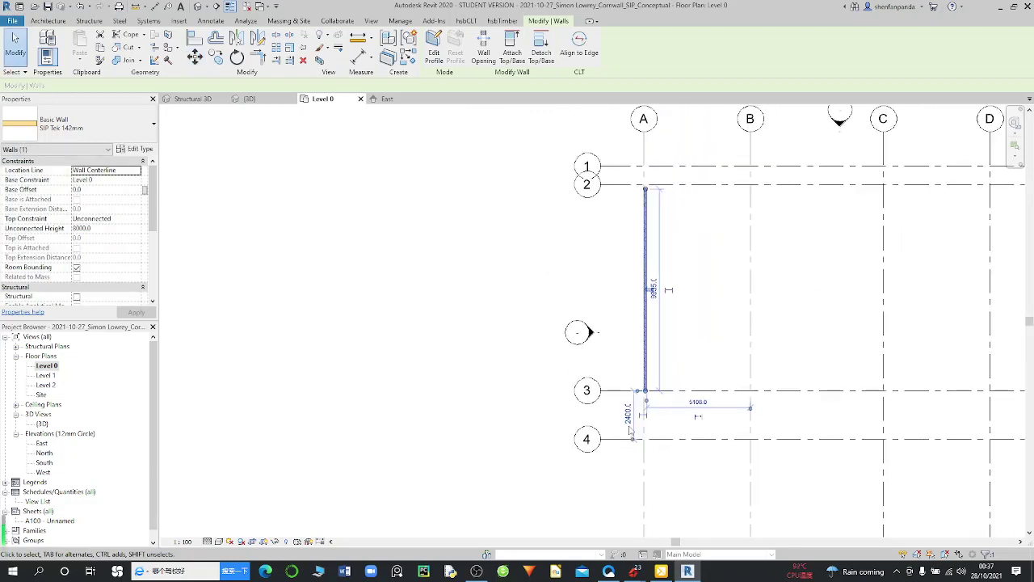
pyautogui.scroll(3, 645, 189)
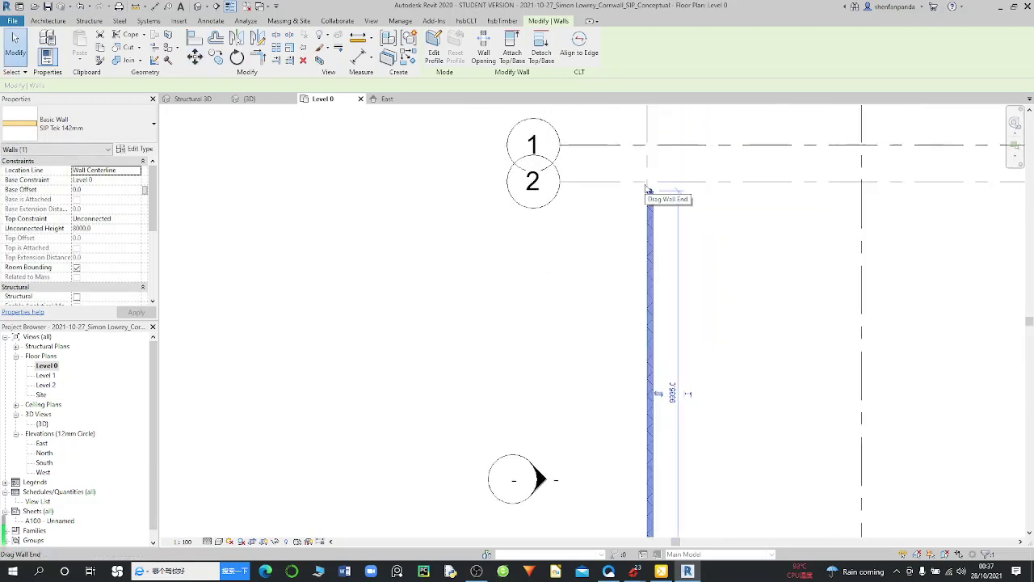
pyautogui.scroll(2, 649, 192)
pyautogui.scroll(1, 652, 193)
pyautogui.scroll(1, 651, 194)
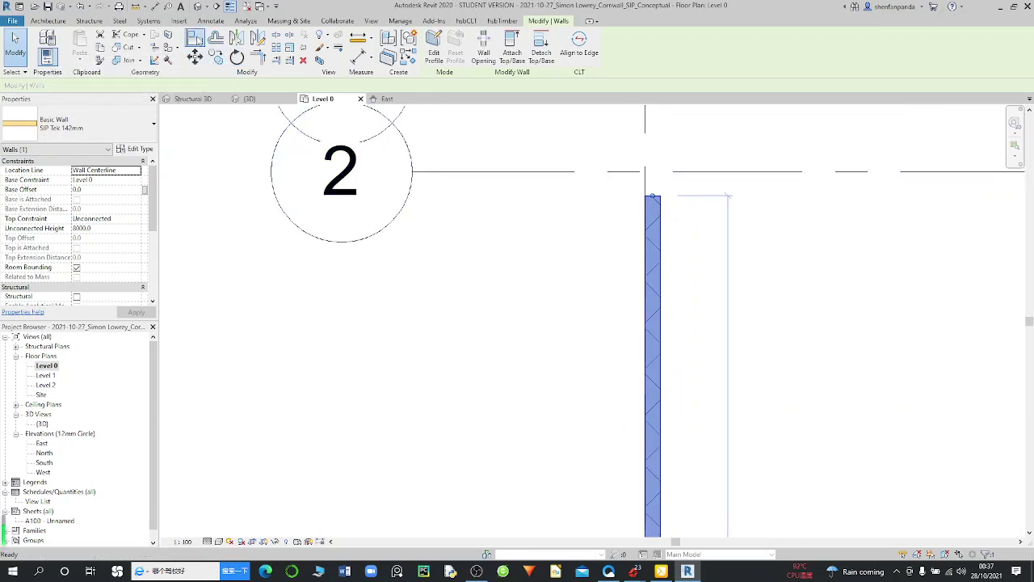
# Step: Align the wall's top end to grid 2 with Align (AL) and lock it
pyautogui.click(550, 178)
pyautogui.press('a')
pyautogui.press('l')
pyautogui.click(695, 171)
pyautogui.click(653, 198)
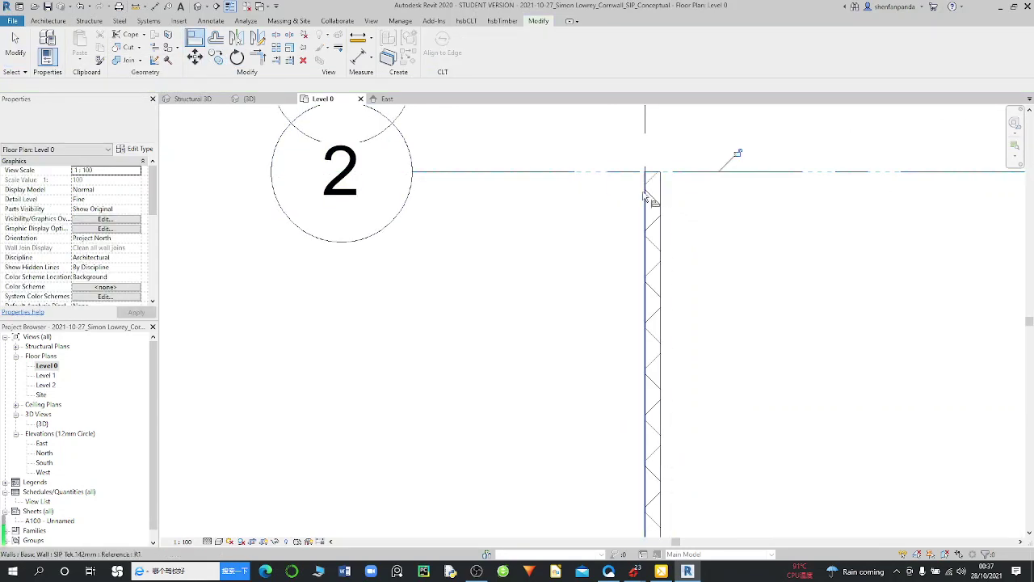
pyautogui.scroll(-1, 585, 214)
pyautogui.scroll(-2, 587, 211)
pyautogui.scroll(-1, 590, 208)
pyautogui.scroll(-1, 586, 242)
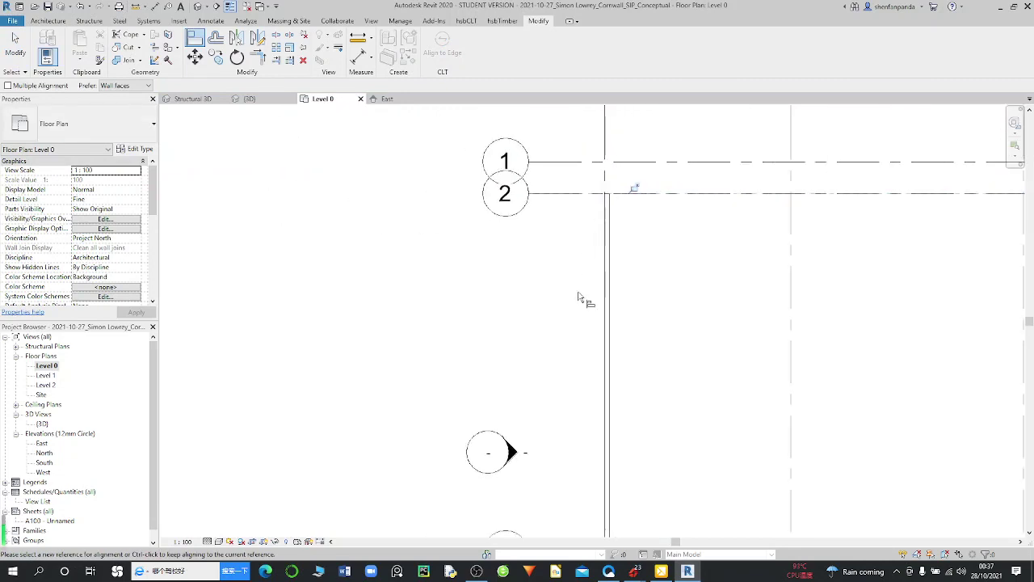
pyautogui.scroll(-1, 580, 286)
pyautogui.scroll(1, 598, 400)
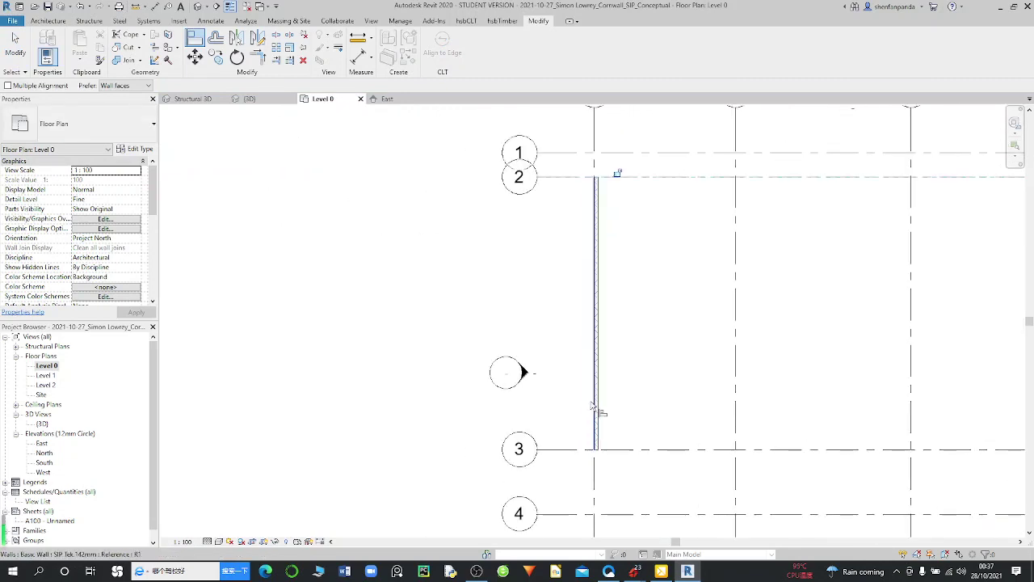
pyautogui.click(597, 397)
pyautogui.scroll(2, 598, 396)
pyautogui.press('Escape')
pyautogui.press('Escape')
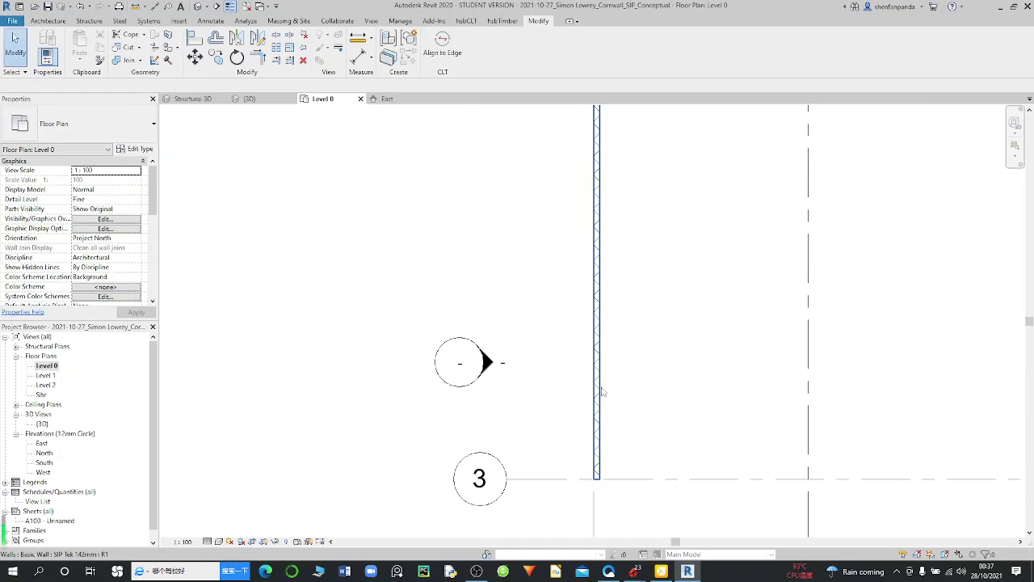
# Step: Set the wall's top constraint to Up to level: Level 1
pyautogui.click(598, 392)
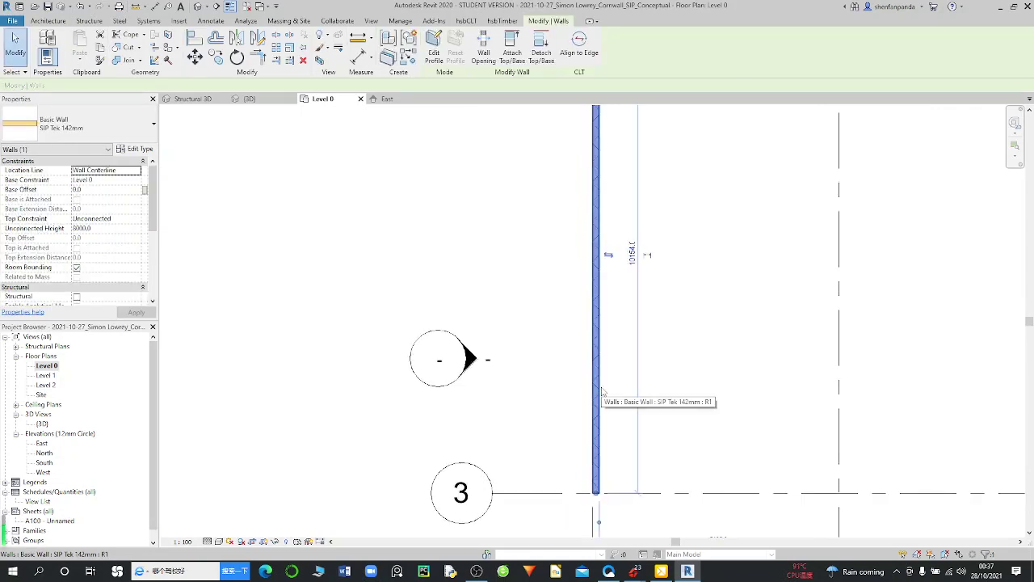
pyautogui.click(129, 219)
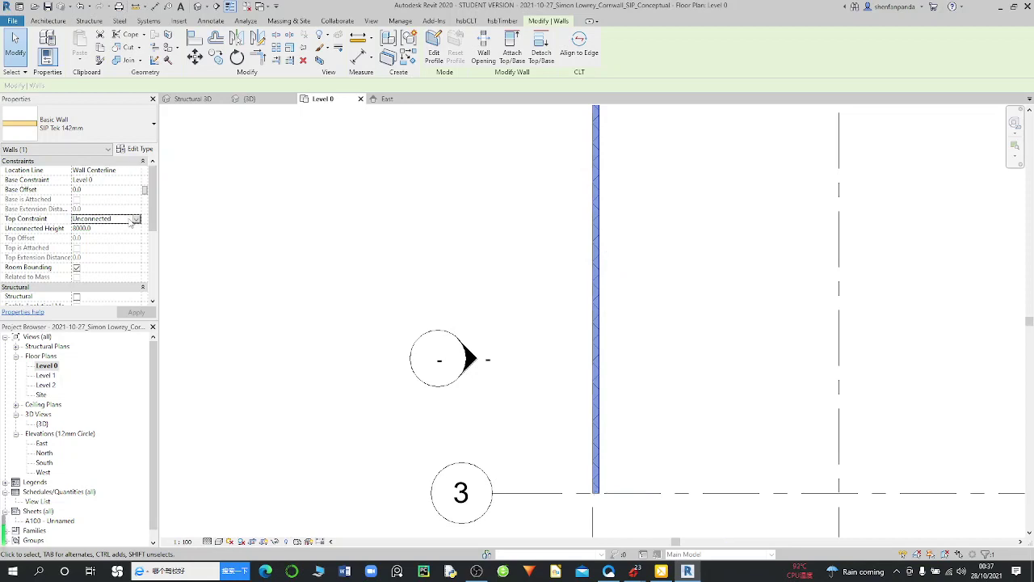
pyautogui.click(137, 219)
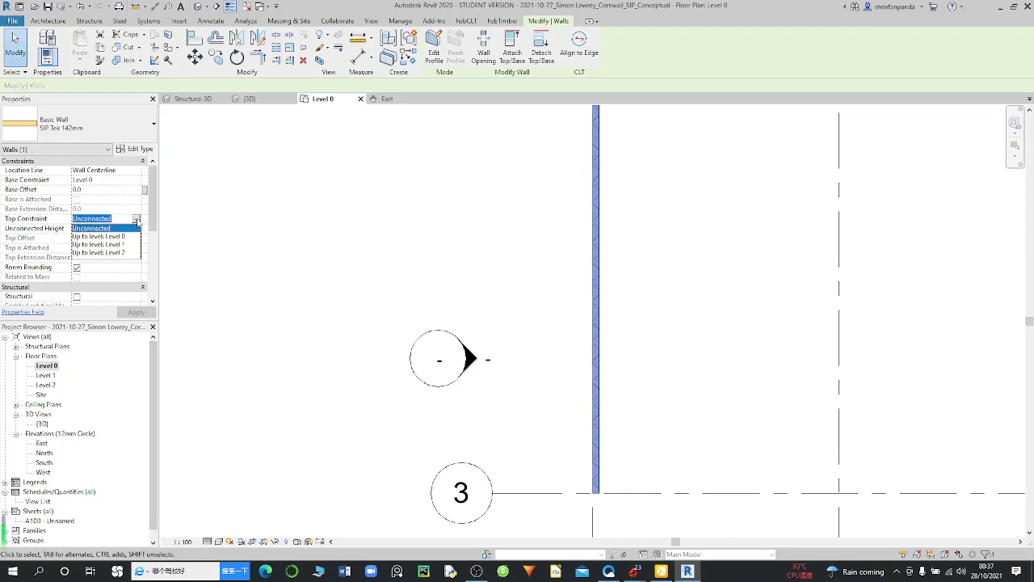
pyautogui.click(115, 245)
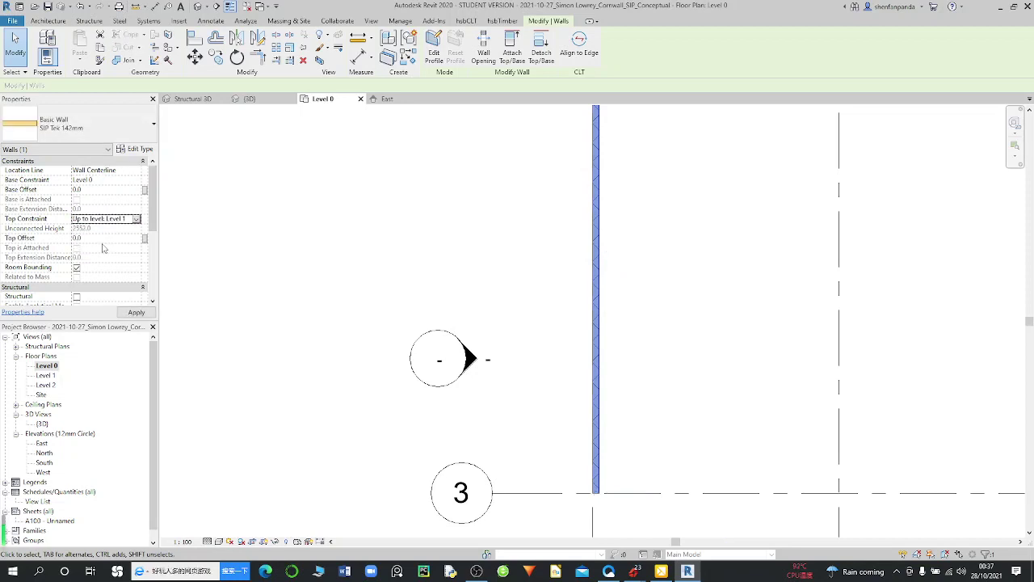
pyautogui.scroll(-2, 552, 303)
pyautogui.scroll(-1, 535, 318)
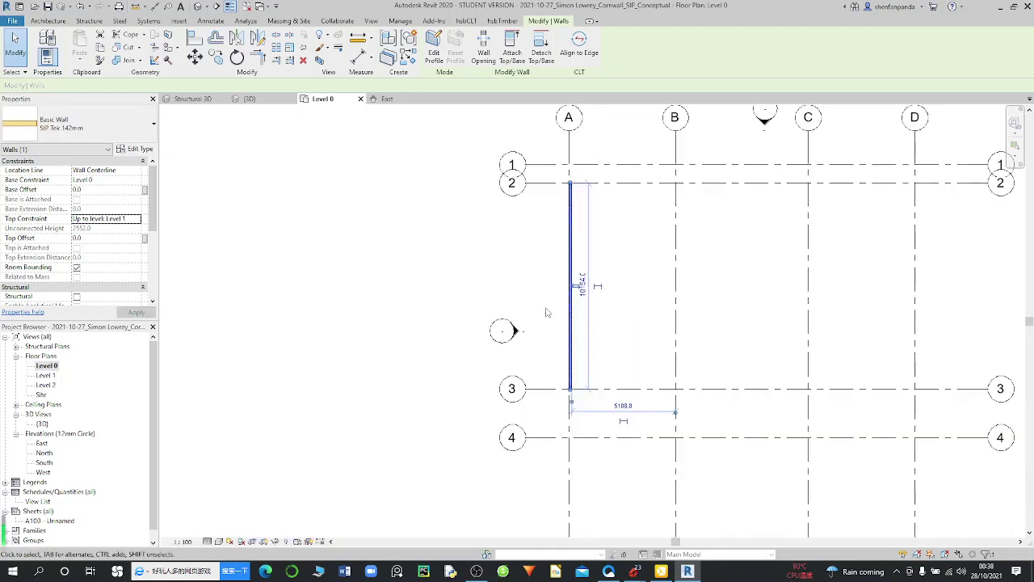
pyautogui.scroll(-1, 546, 312)
pyautogui.scroll(1, 593, 201)
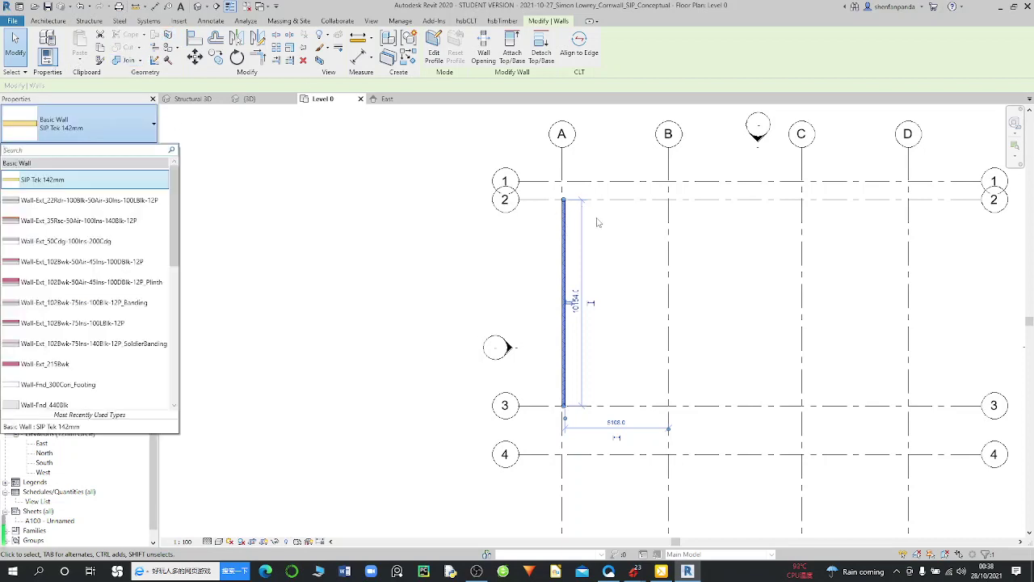
# Step: Keep SIP Tek 142mm as the wall type and deselect the wall
pyautogui.click(632, 215)
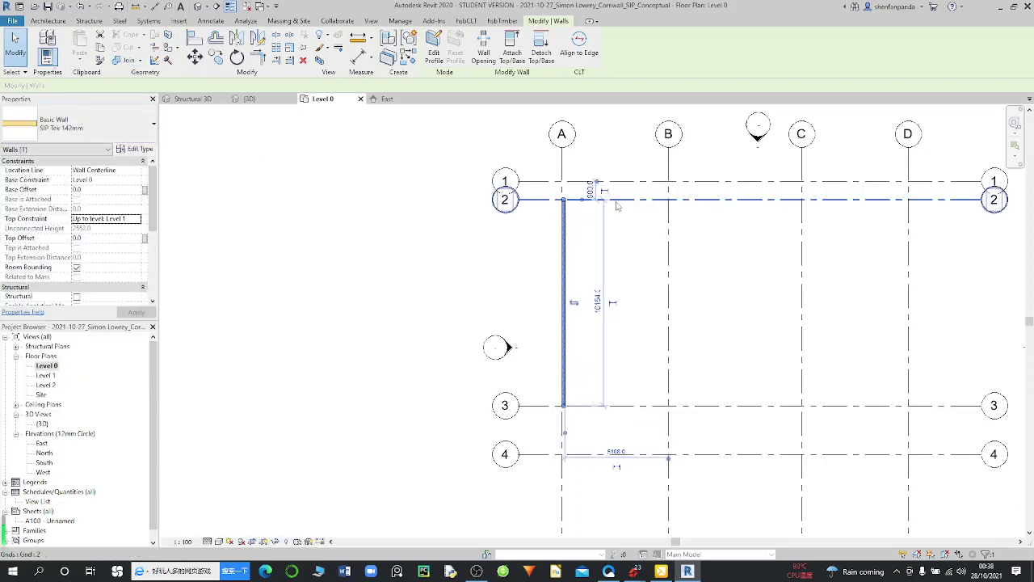
pyautogui.scroll(2, 617, 207)
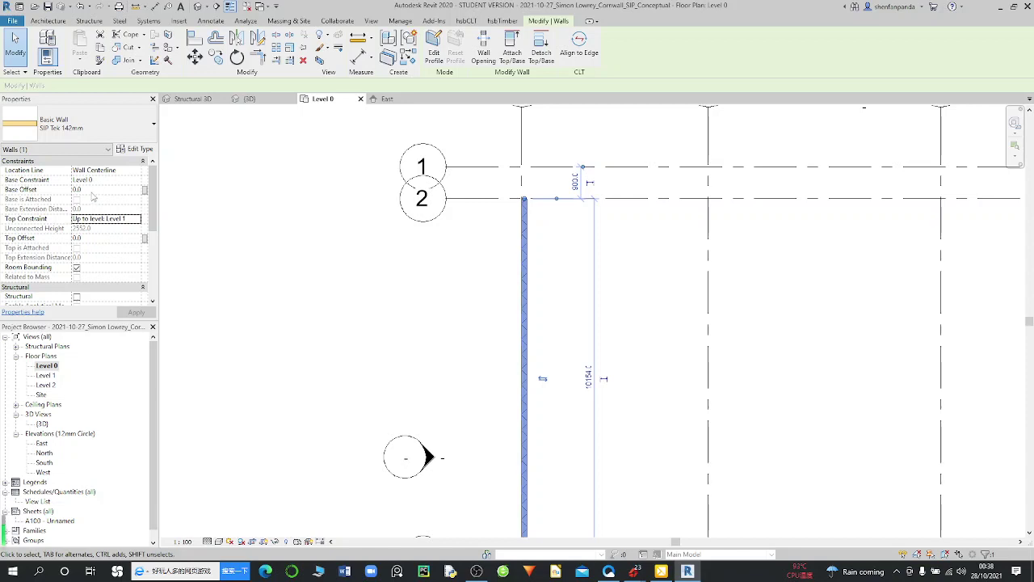
pyautogui.click(467, 250)
pyautogui.scroll(-1, 517, 253)
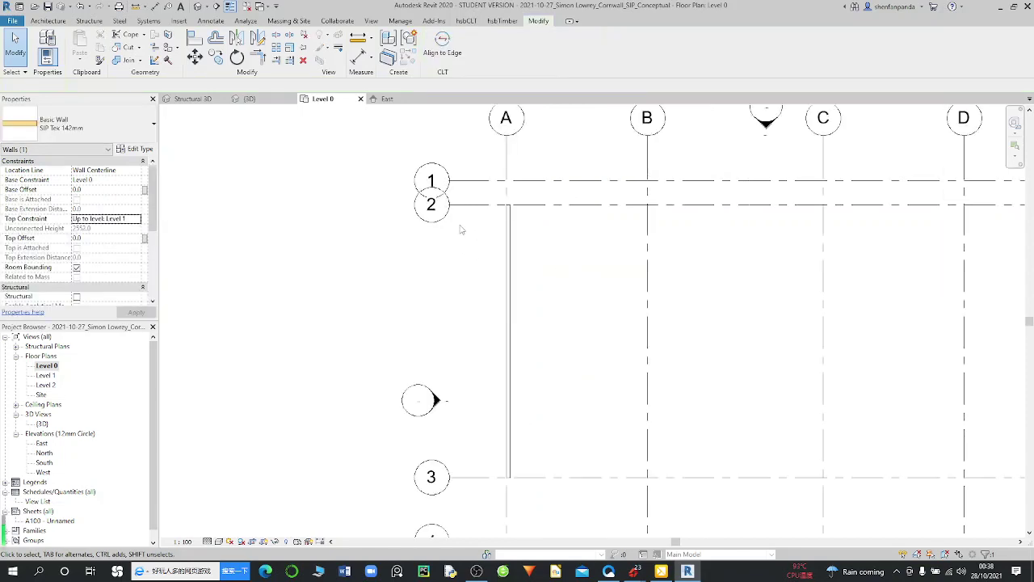
pyautogui.scroll(-1, 533, 254)
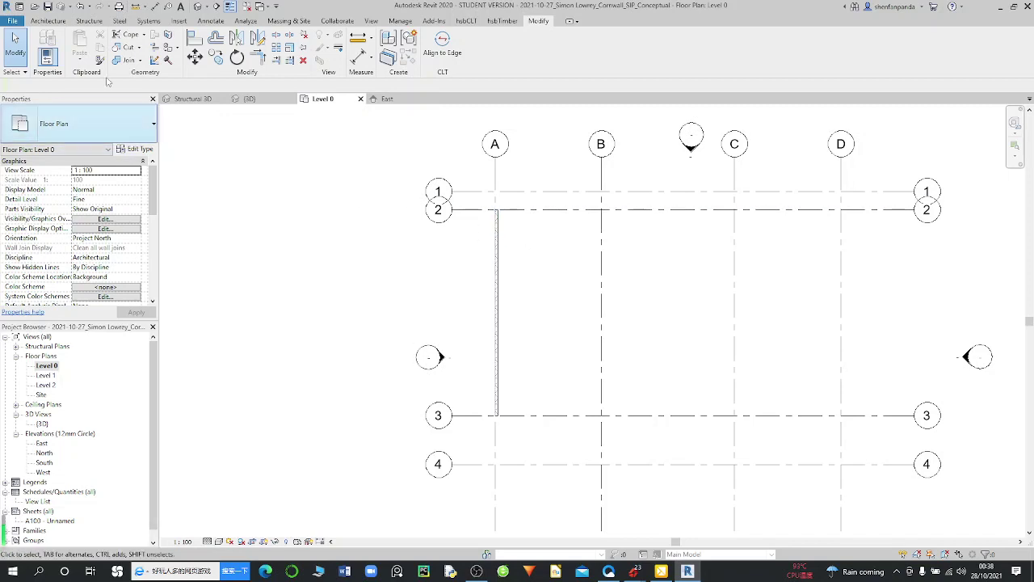
# Step: Start the Wall tool with SIP Tek 142mm as the wall type
pyautogui.click(48, 21)
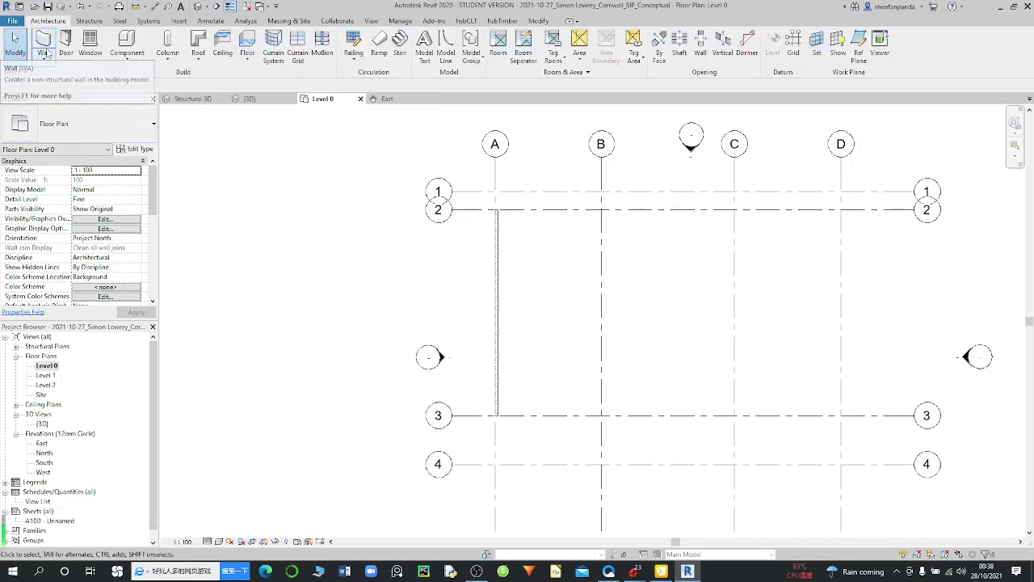
pyautogui.click(46, 48)
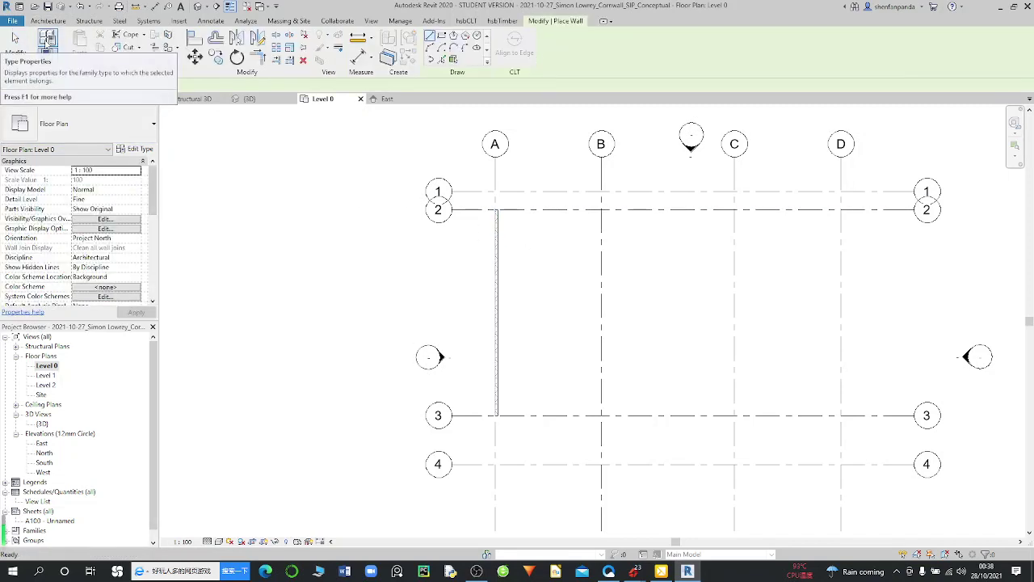
pyautogui.click(118, 125)
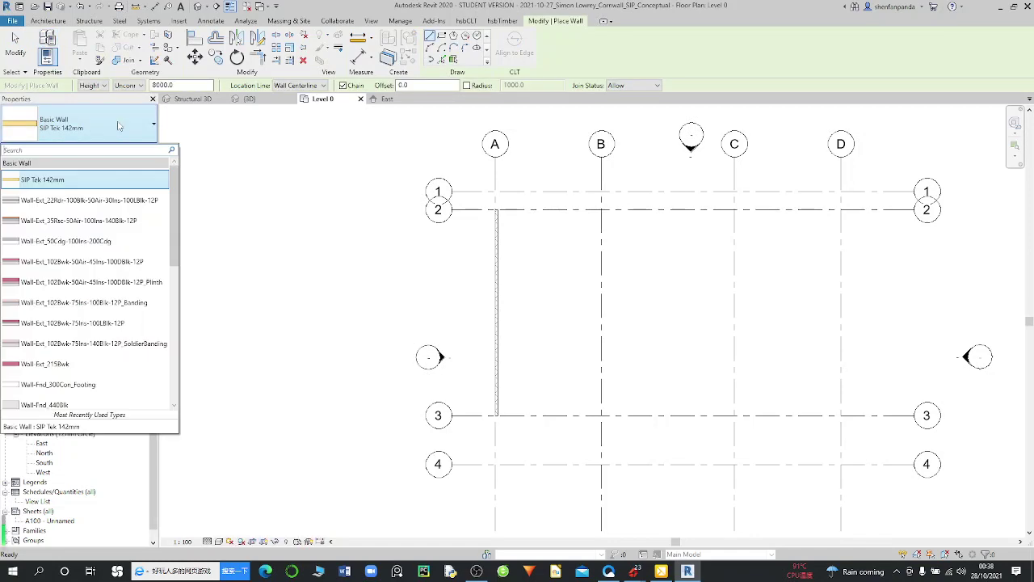
pyautogui.click(56, 179)
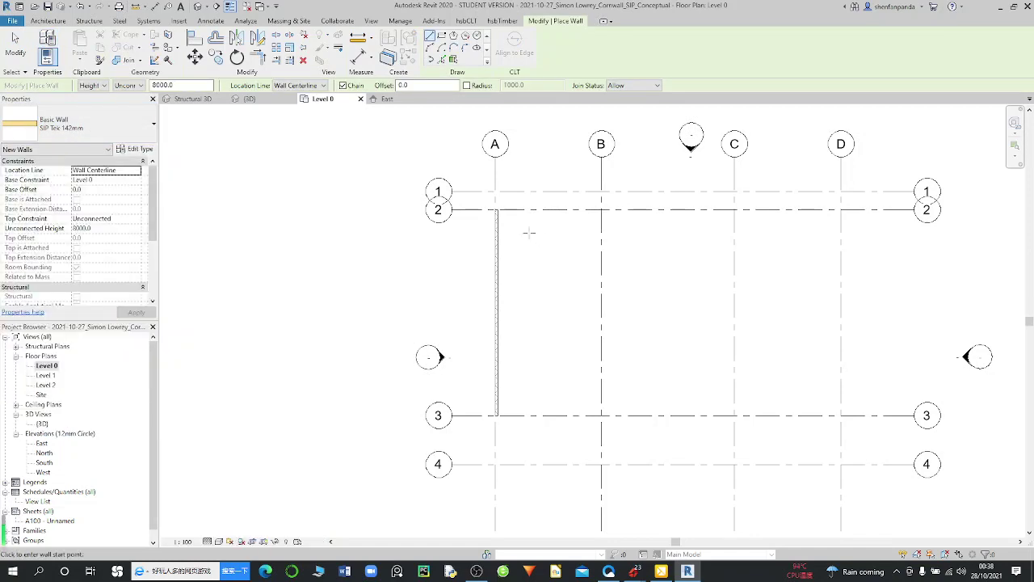
pyautogui.scroll(3, 511, 211)
pyautogui.scroll(2, 494, 205)
pyautogui.scroll(1, 479, 205)
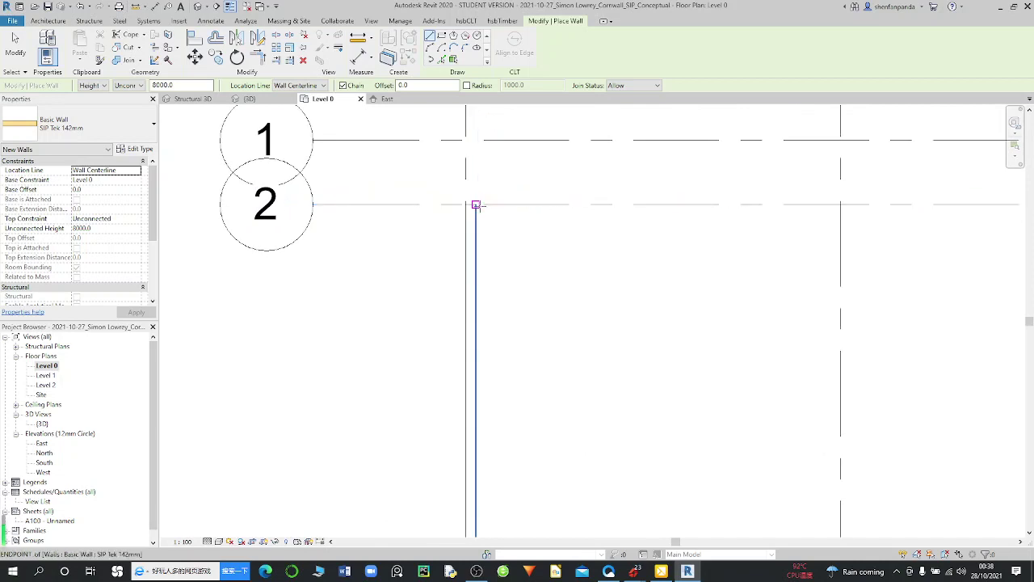
# Step: Draw walls along grid 2 from A to B, up grid B to grid 1, then along grid 1 to C
pyautogui.click(479, 206)
pyautogui.scroll(-1, 480, 205)
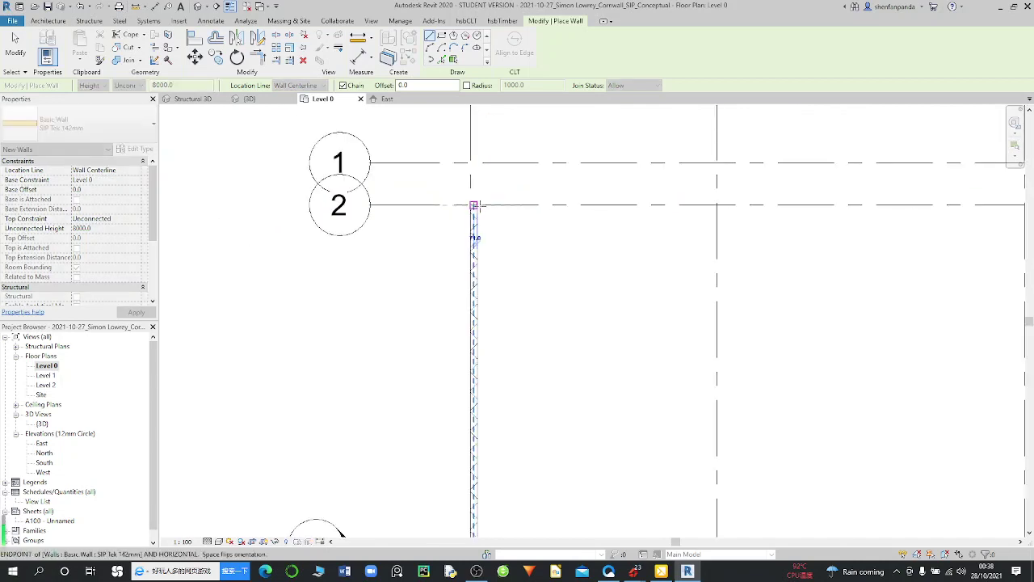
pyautogui.scroll(1, 701, 205)
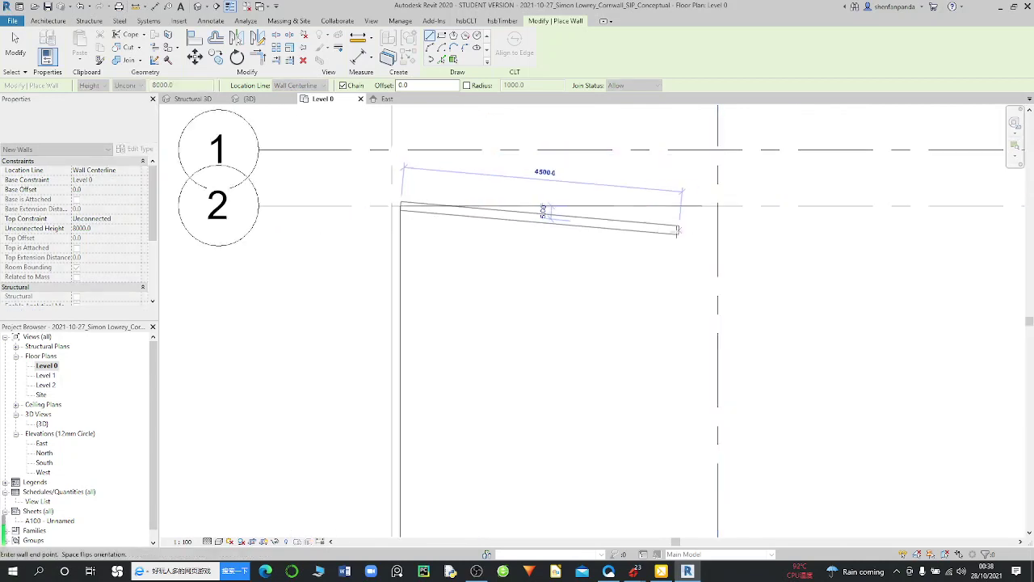
pyautogui.scroll(-2, 677, 232)
pyautogui.scroll(-1, 679, 230)
pyautogui.scroll(3, 695, 218)
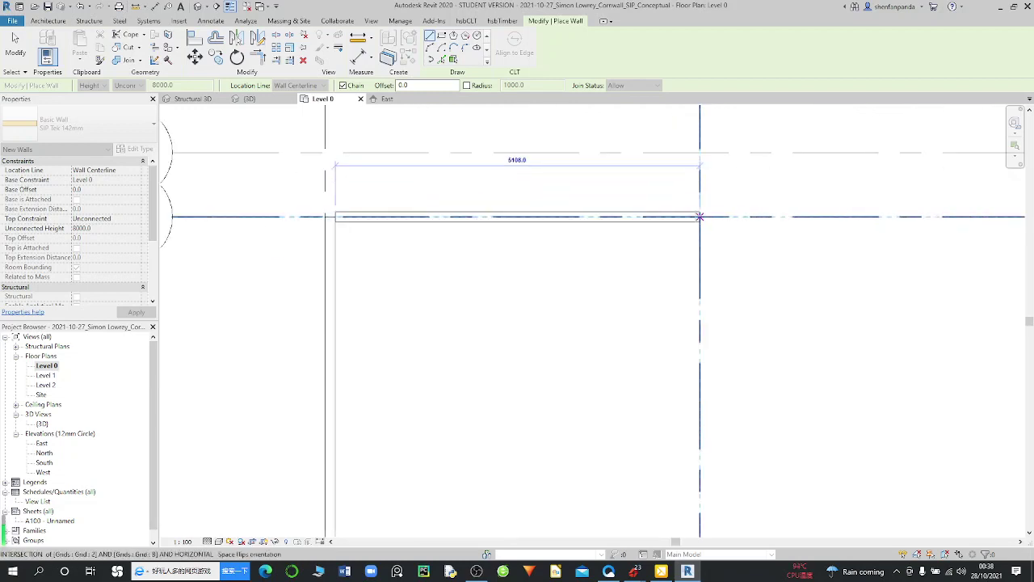
pyautogui.scroll(1, 699, 216)
pyautogui.scroll(1, 700, 216)
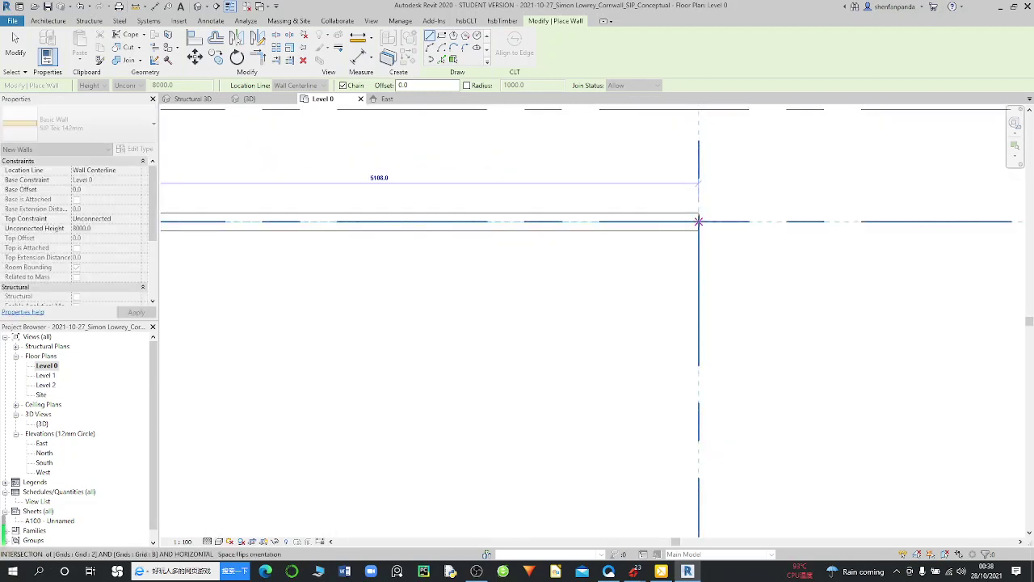
pyautogui.click(699, 220)
pyautogui.scroll(-1, 699, 221)
pyautogui.scroll(-1, 696, 254)
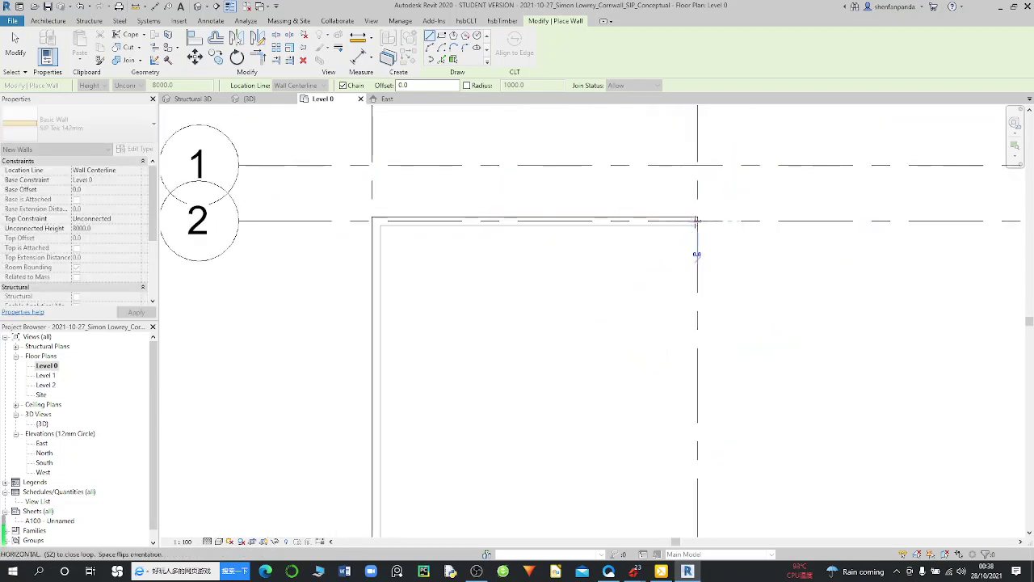
pyautogui.scroll(-1, 697, 220)
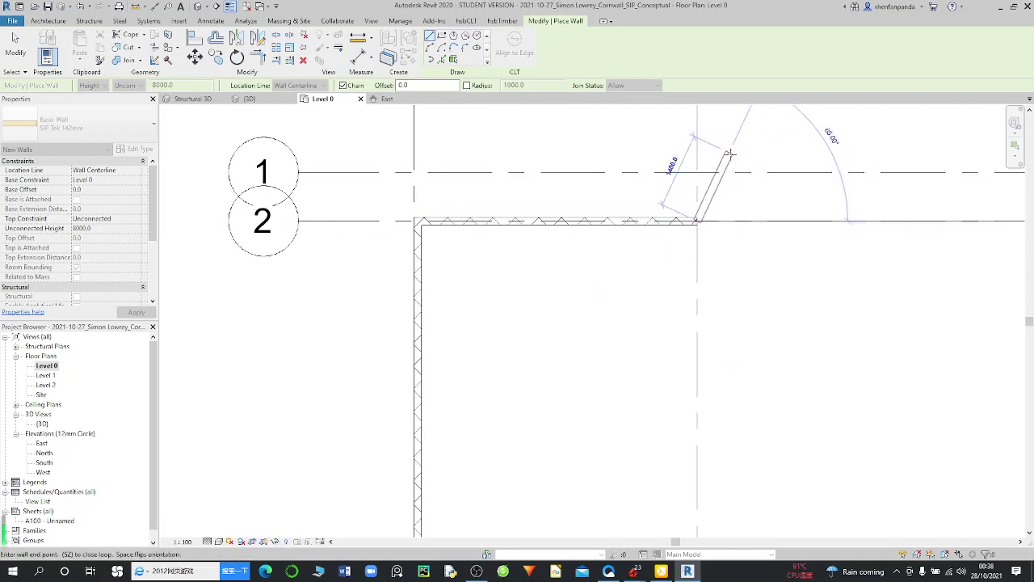
pyautogui.scroll(2, 695, 178)
pyautogui.scroll(1, 696, 183)
pyautogui.click(678, 181)
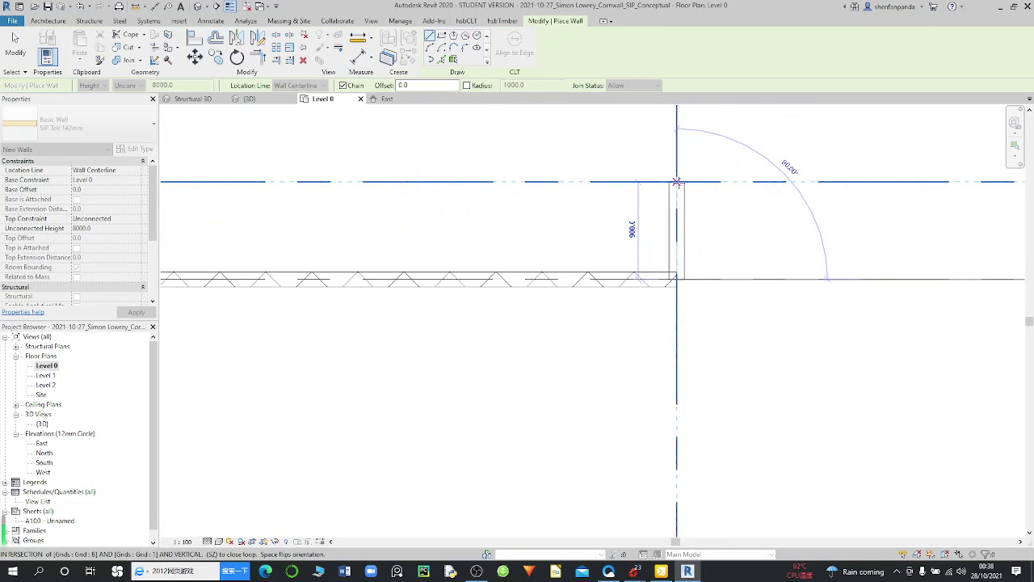
pyautogui.scroll(-1, 639, 219)
pyautogui.scroll(-1, 639, 219)
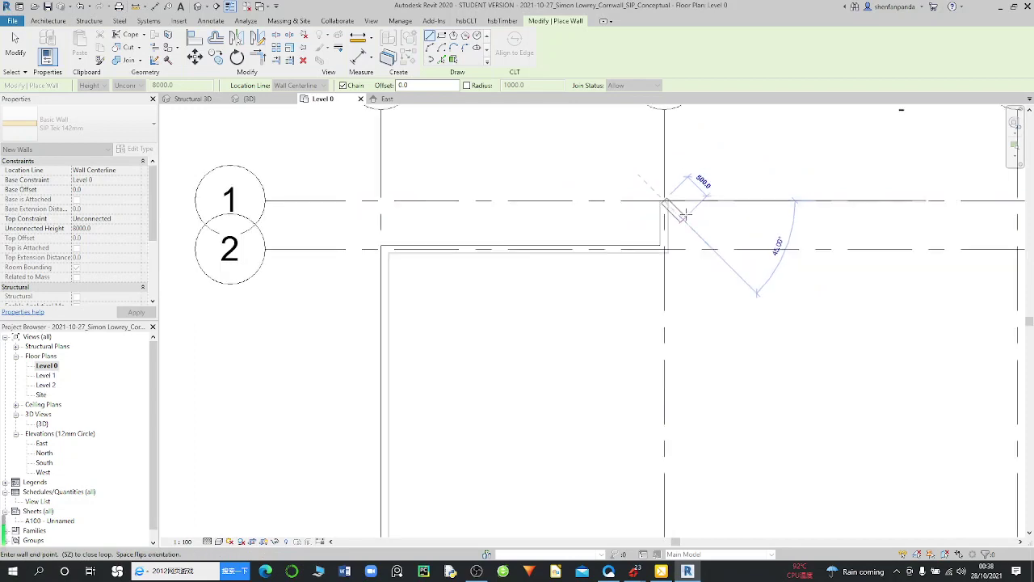
pyautogui.scroll(-1, 711, 214)
pyautogui.scroll(2, 911, 192)
pyautogui.scroll(-1, 824, 202)
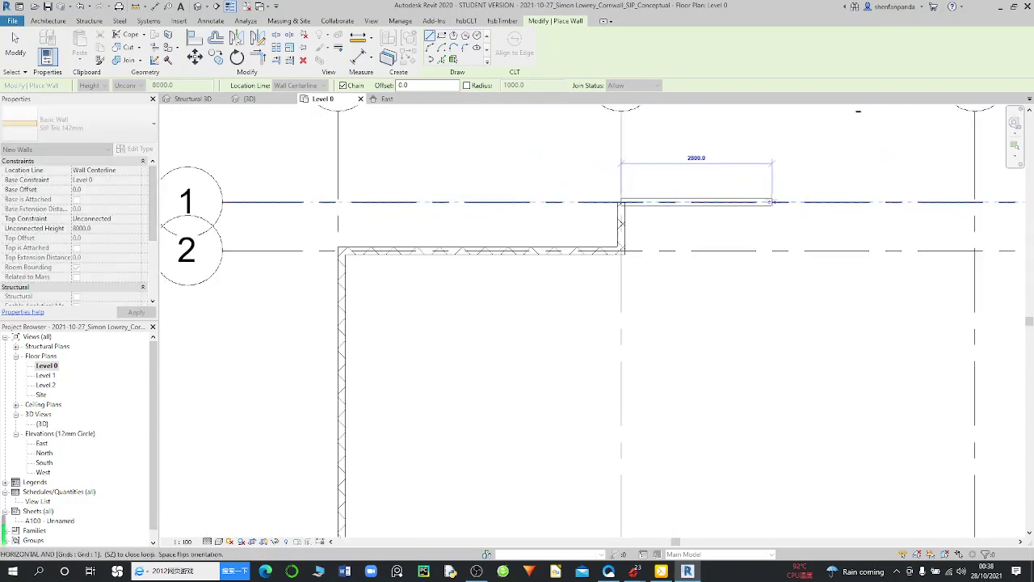
pyautogui.scroll(-1, 775, 202)
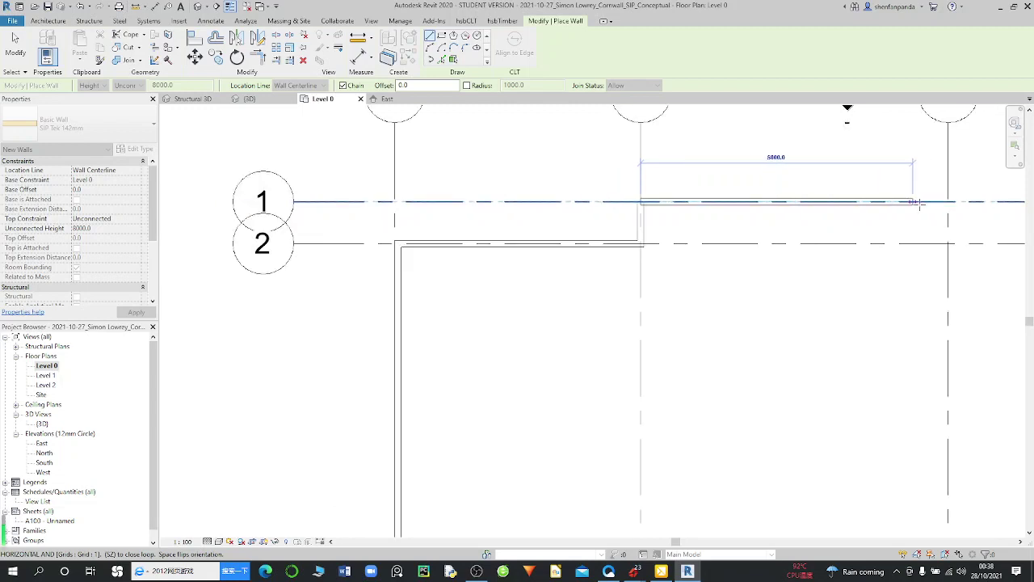
pyautogui.click(947, 202)
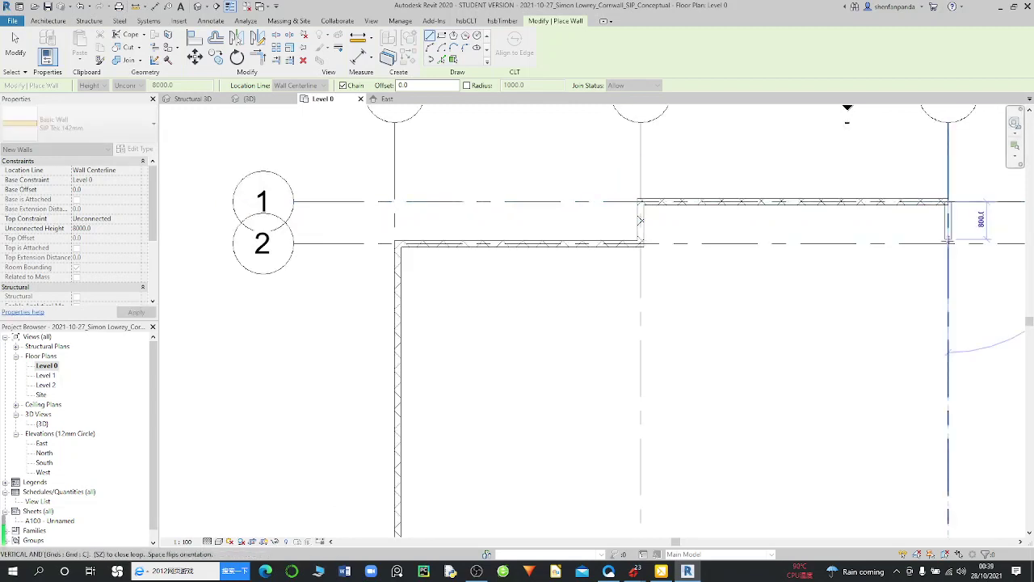
# Step: Continue the walls down grid C, across grid 2 to D, down to grid 3, back to C, down to grid 4
pyautogui.scroll(1, 951, 242)
pyautogui.click(951, 231)
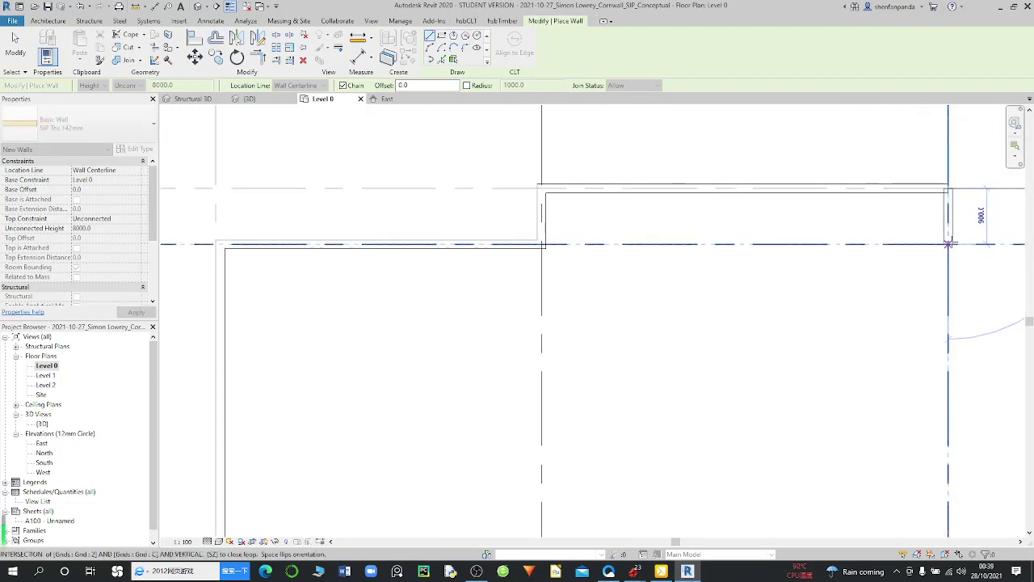
pyautogui.scroll(-1, 893, 218)
pyautogui.scroll(-1, 892, 214)
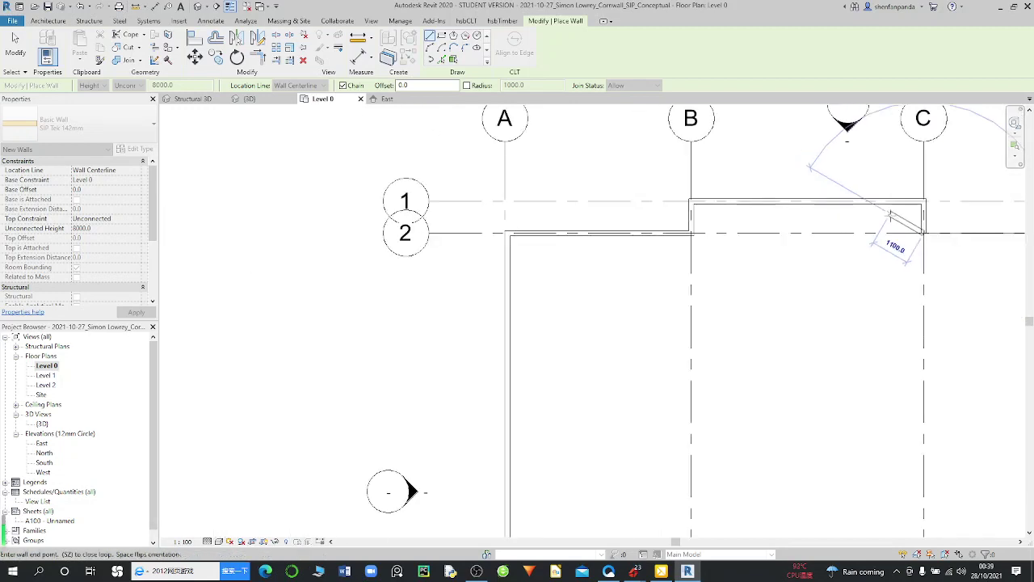
pyautogui.scroll(-1, 883, 209)
pyautogui.scroll(-1, 873, 202)
pyautogui.scroll(-1, 863, 196)
pyautogui.scroll(-2, 863, 196)
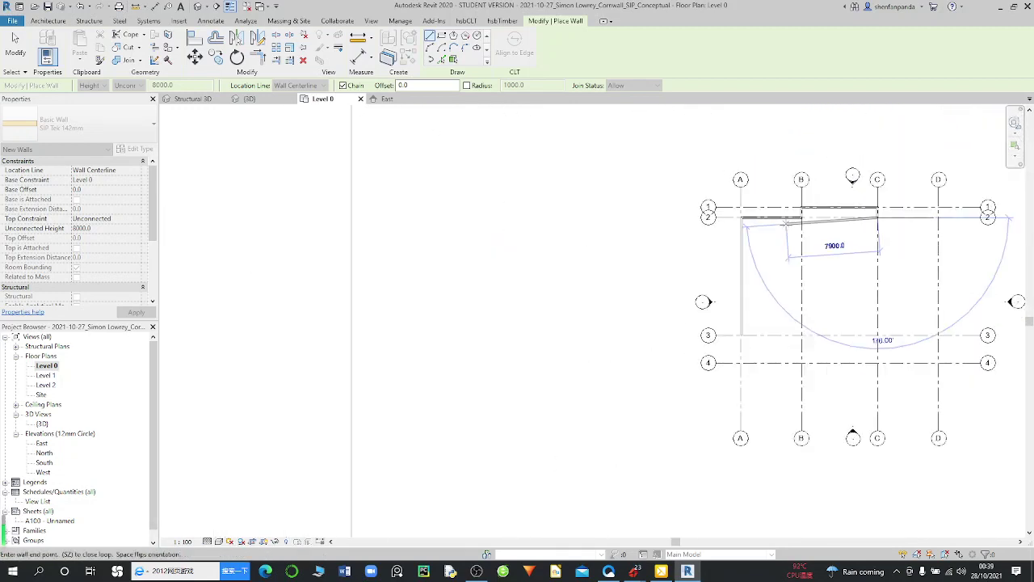
pyautogui.scroll(-1, 872, 210)
pyautogui.scroll(2, 926, 217)
pyautogui.scroll(1, 926, 217)
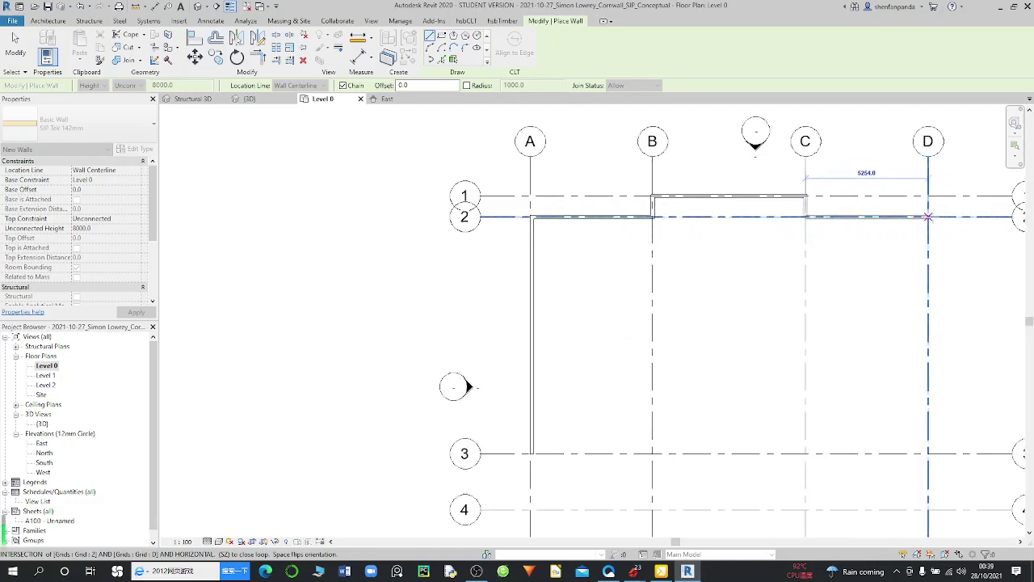
pyautogui.scroll(1, 926, 217)
pyautogui.scroll(1, 926, 217)
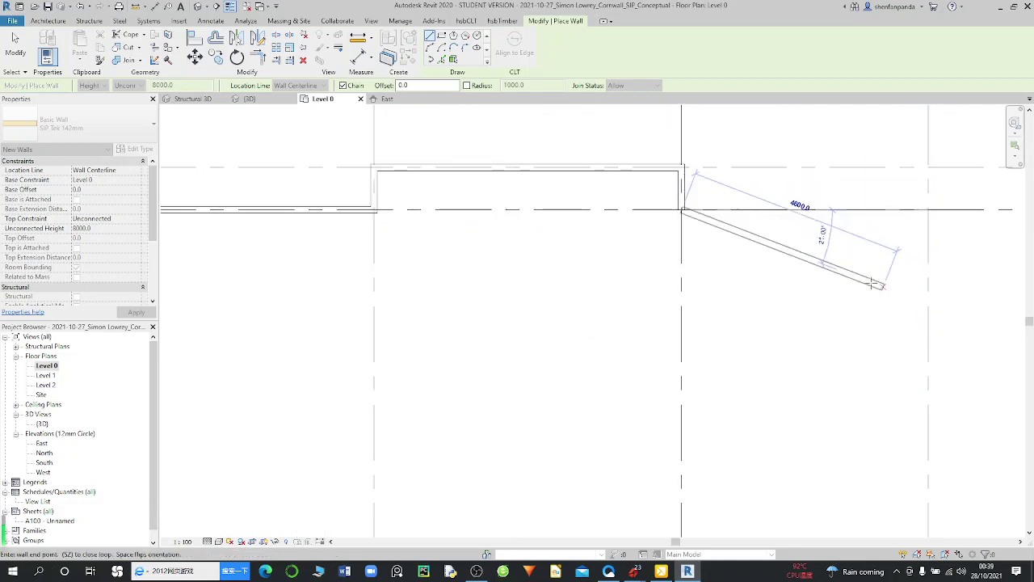
pyautogui.click(928, 210)
pyautogui.scroll(-1, 922, 212)
pyautogui.scroll(-2, 910, 215)
pyautogui.scroll(-1, 905, 215)
pyautogui.scroll(-1, 929, 364)
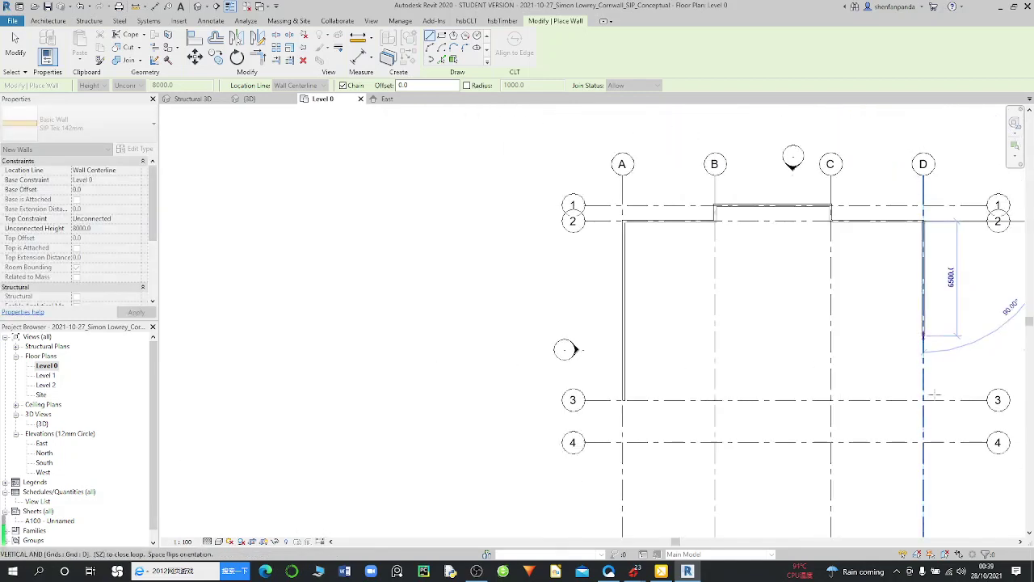
pyautogui.scroll(1, 921, 404)
pyautogui.scroll(-1, 920, 419)
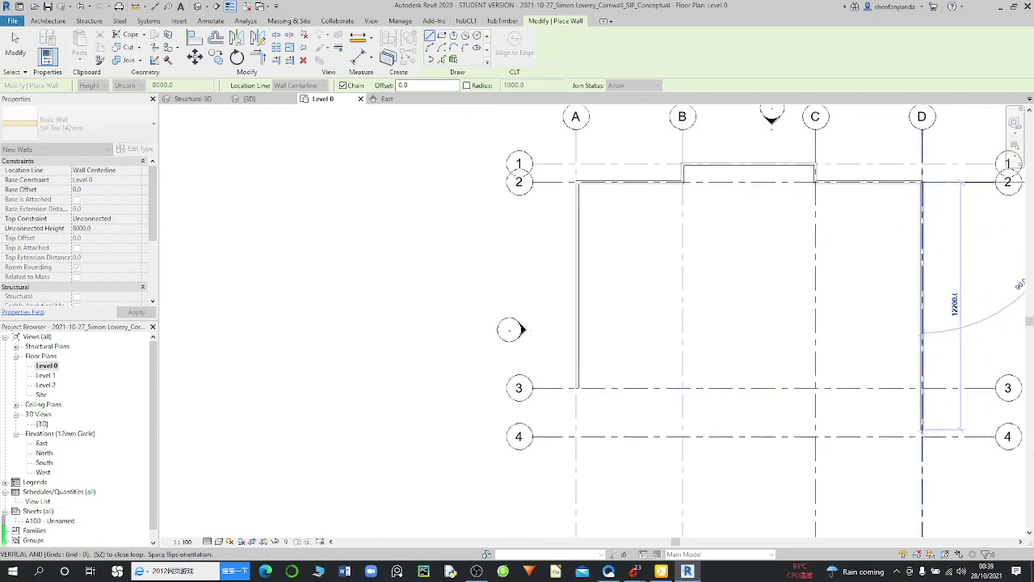
pyautogui.scroll(2, 922, 388)
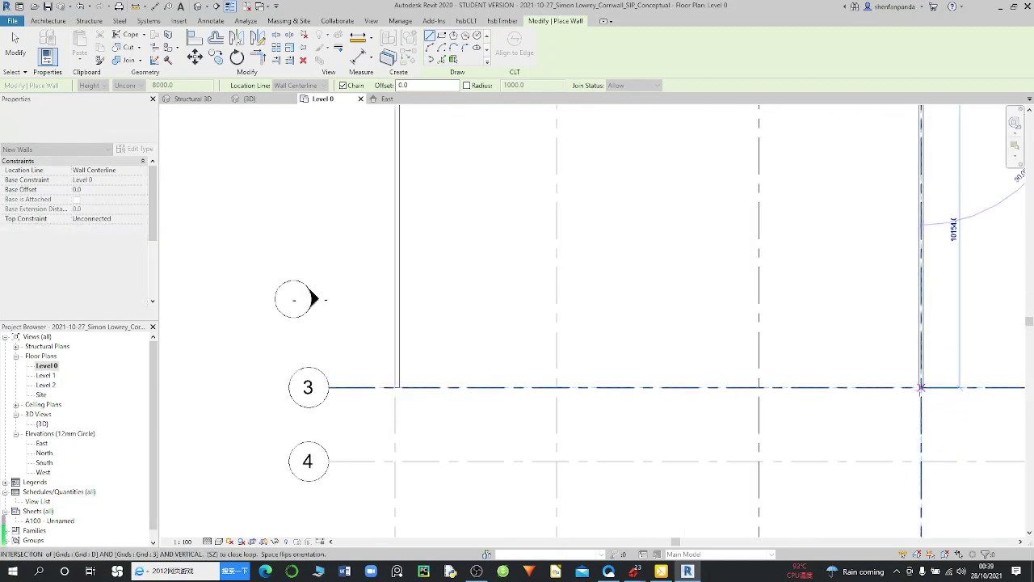
pyautogui.click(922, 388)
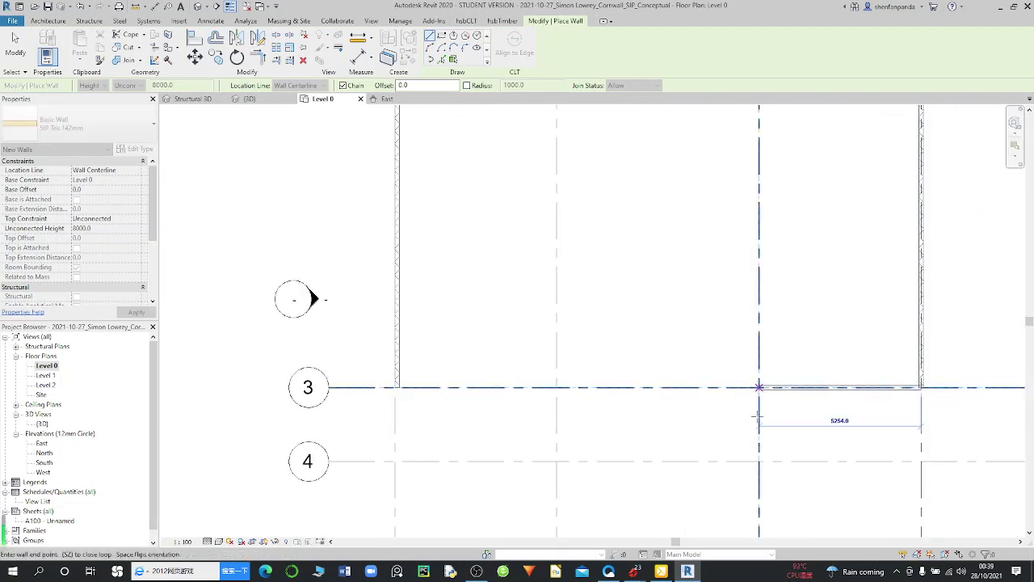
pyautogui.click(759, 387)
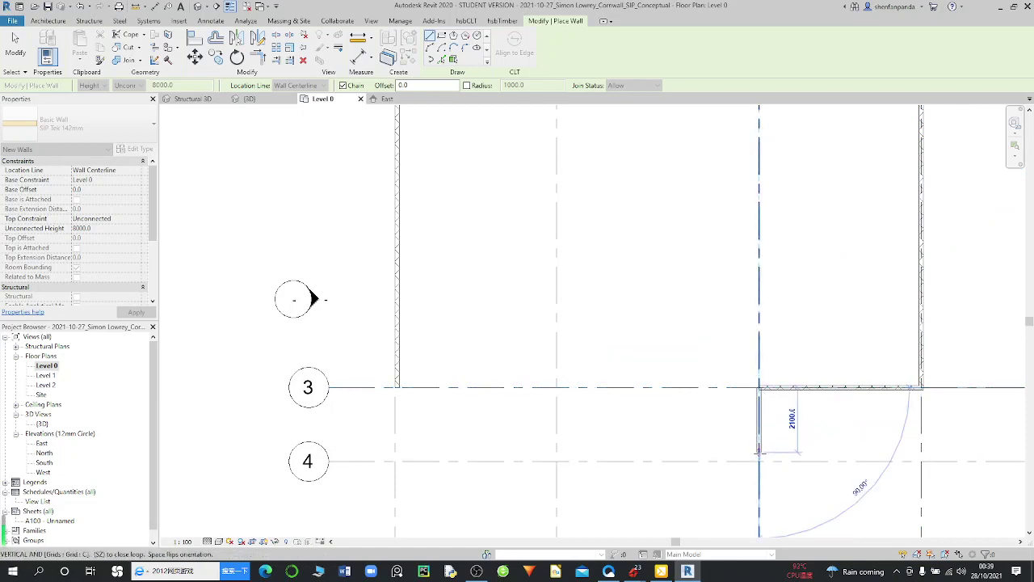
pyautogui.scroll(1, 760, 450)
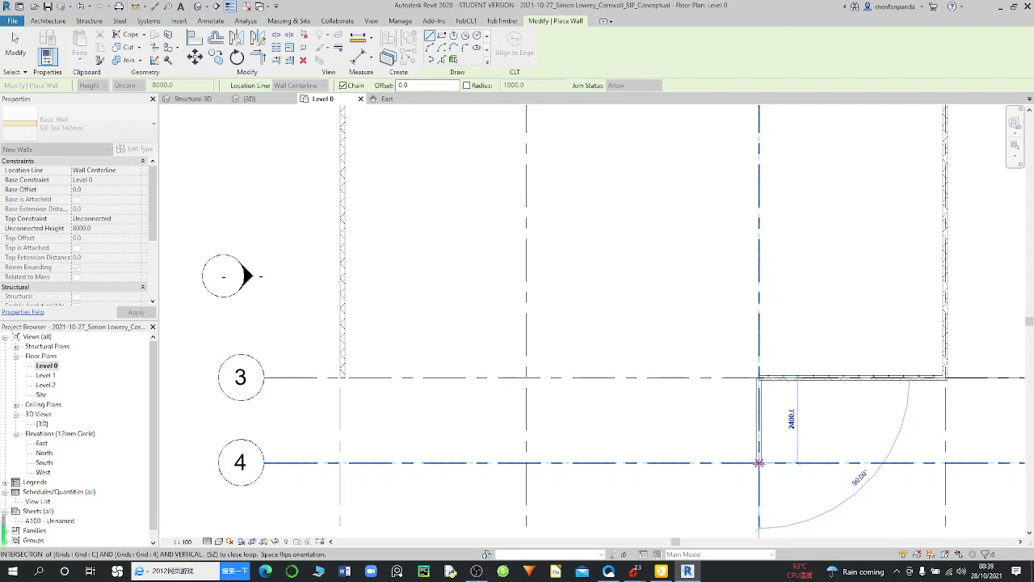
pyautogui.scroll(1, 760, 463)
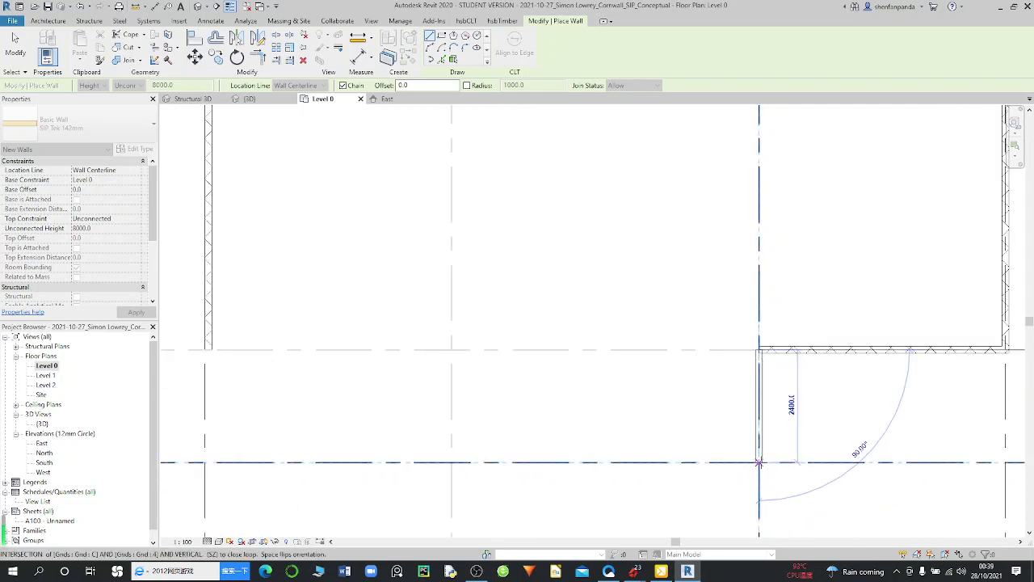
pyautogui.click(759, 463)
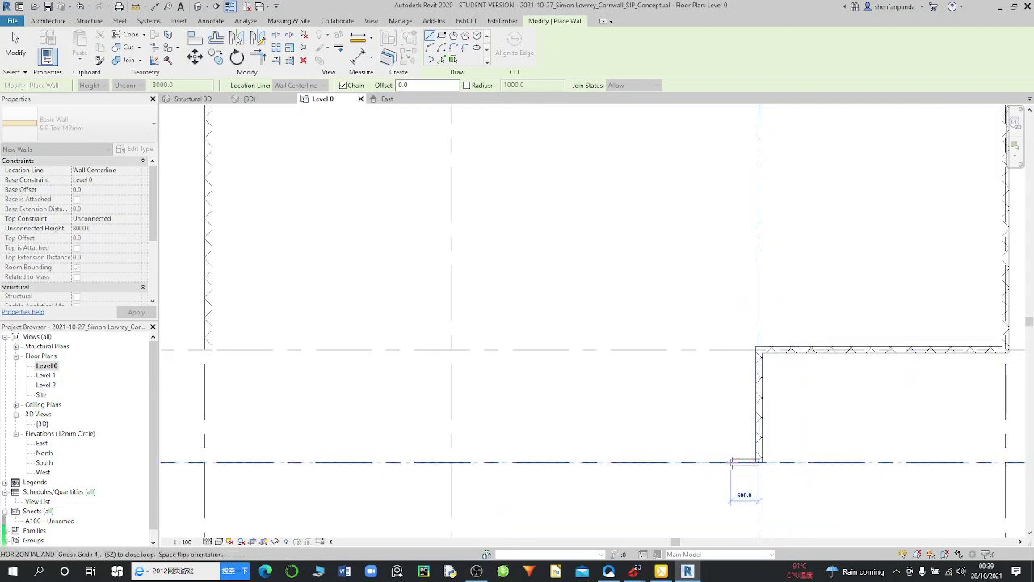
pyautogui.press('Escape')
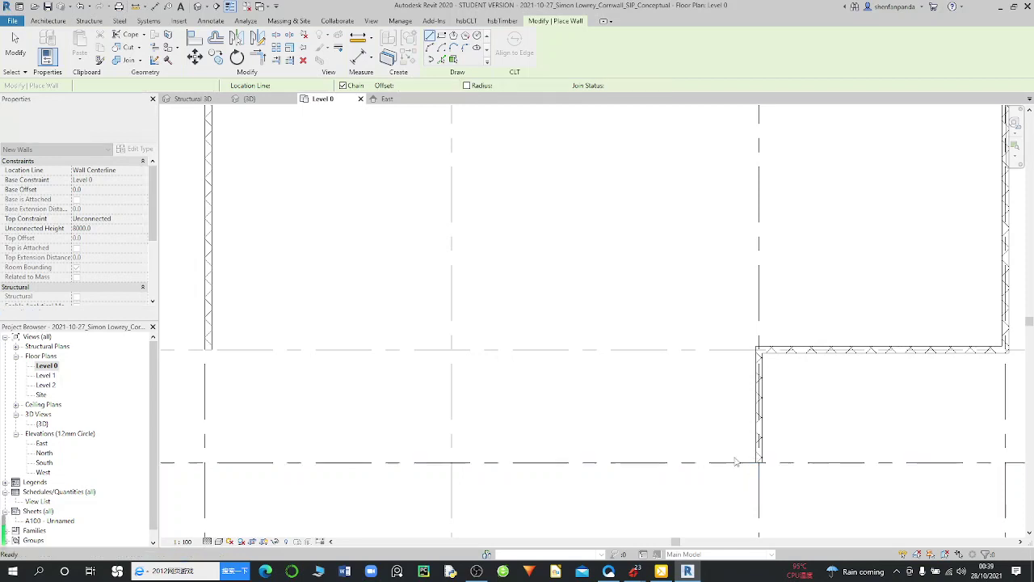
# Step: Add a wall along grid 3 to the intersection, down to grid 4, with a 900 return along grid 4
pyautogui.scroll(-1, 745, 417)
pyautogui.scroll(-1, 745, 417)
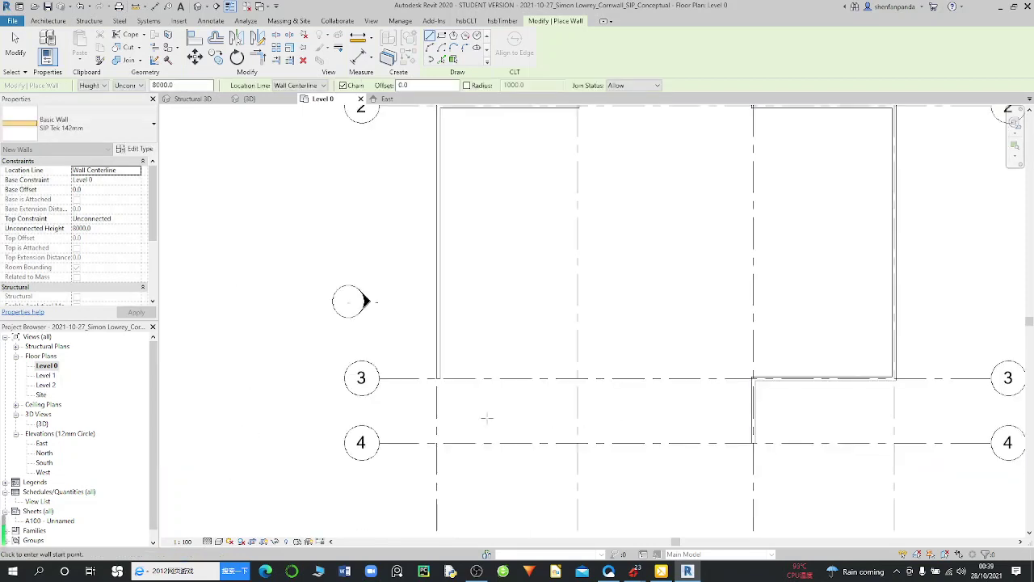
pyautogui.scroll(1, 441, 376)
pyautogui.scroll(2, 441, 376)
pyautogui.scroll(1, 440, 376)
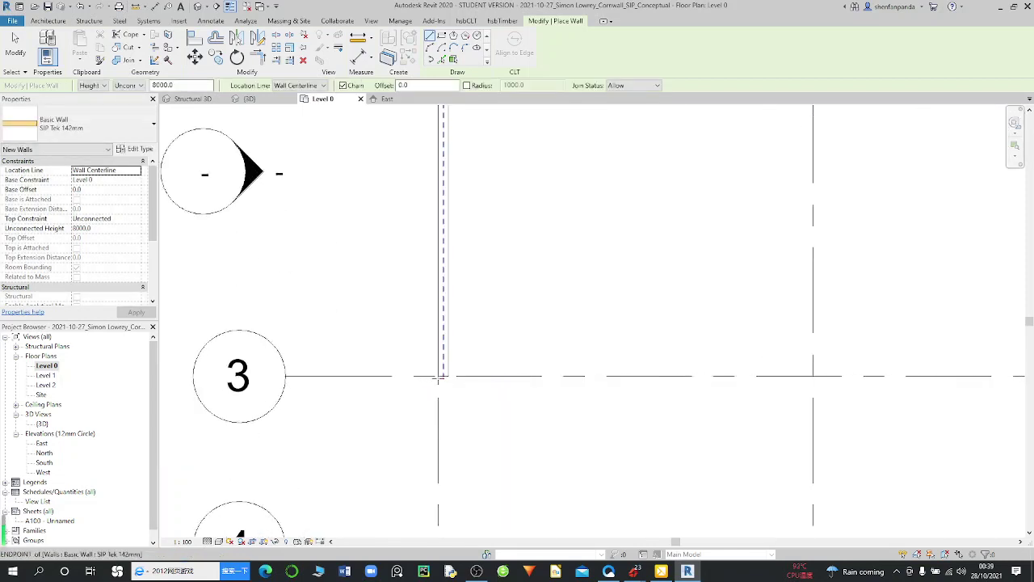
pyautogui.scroll(1, 441, 376)
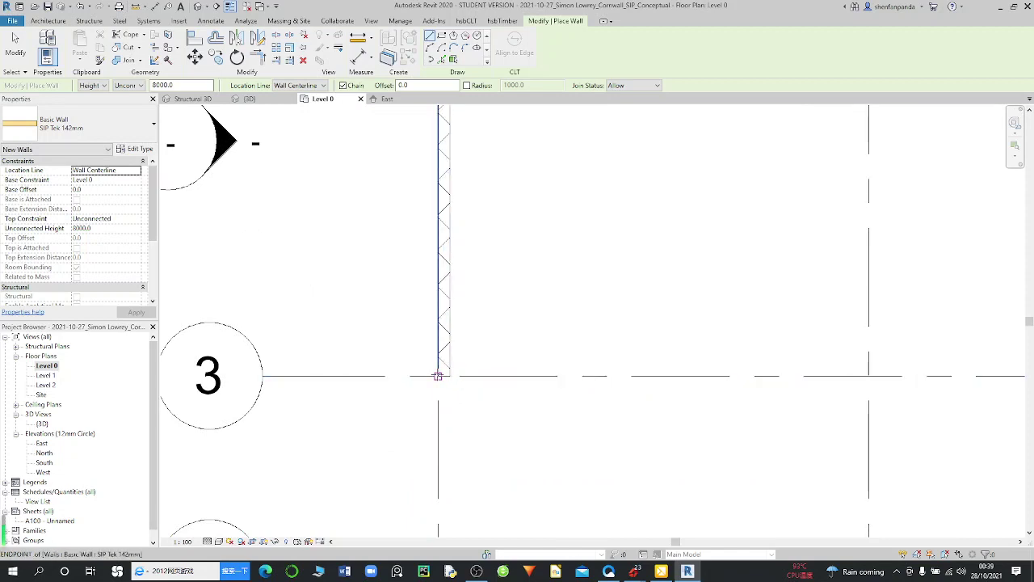
pyautogui.click(437, 377)
pyautogui.scroll(-2, 452, 367)
pyautogui.scroll(-1, 452, 367)
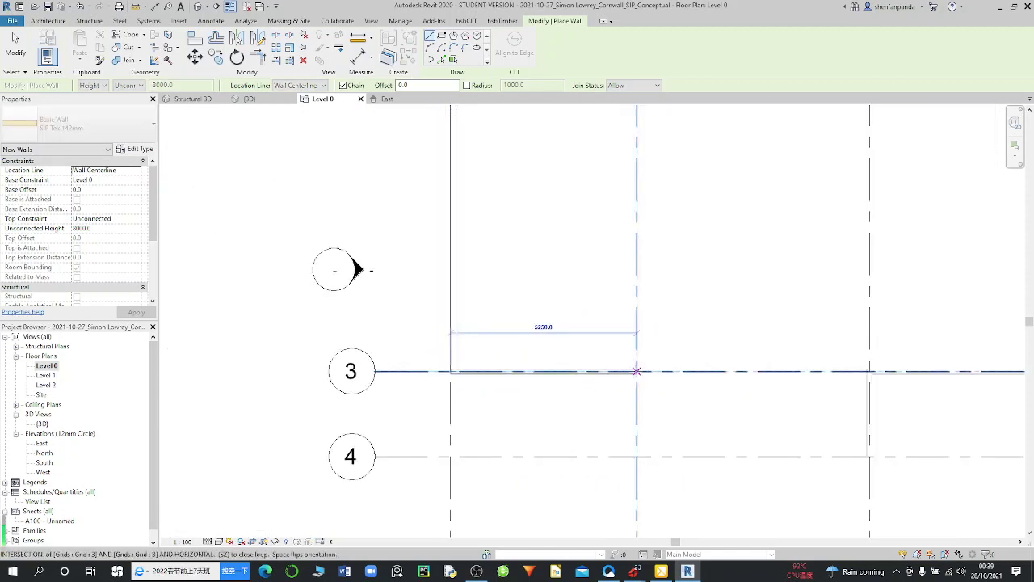
pyautogui.click(637, 371)
pyautogui.click(637, 456)
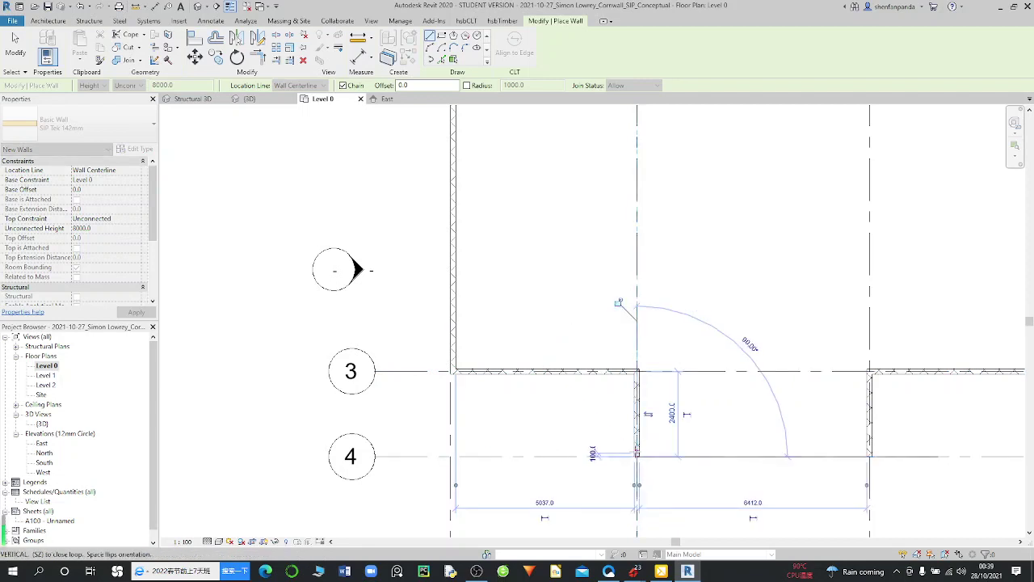
pyautogui.scroll(1, 634, 440)
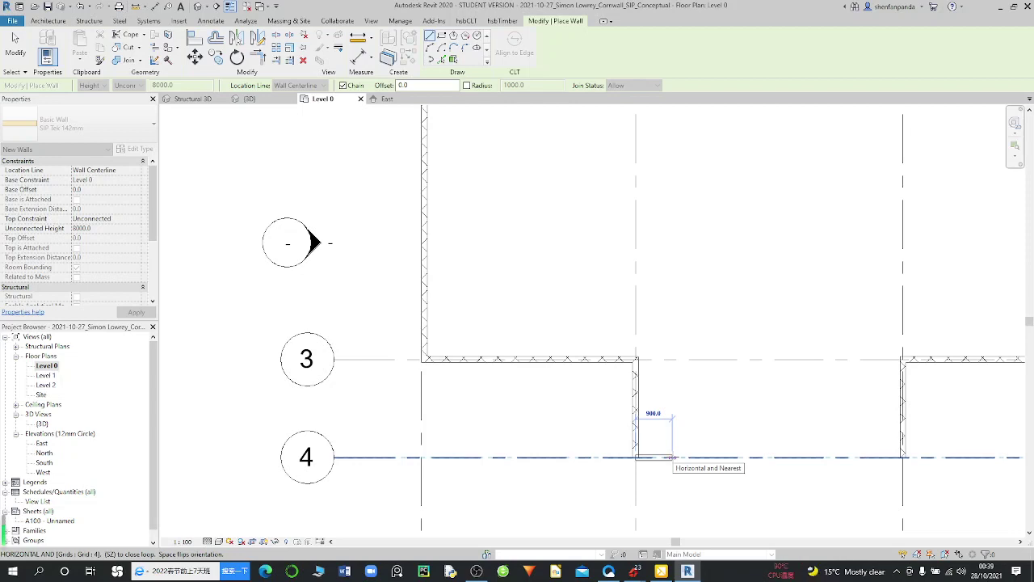
pyautogui.click(671, 457)
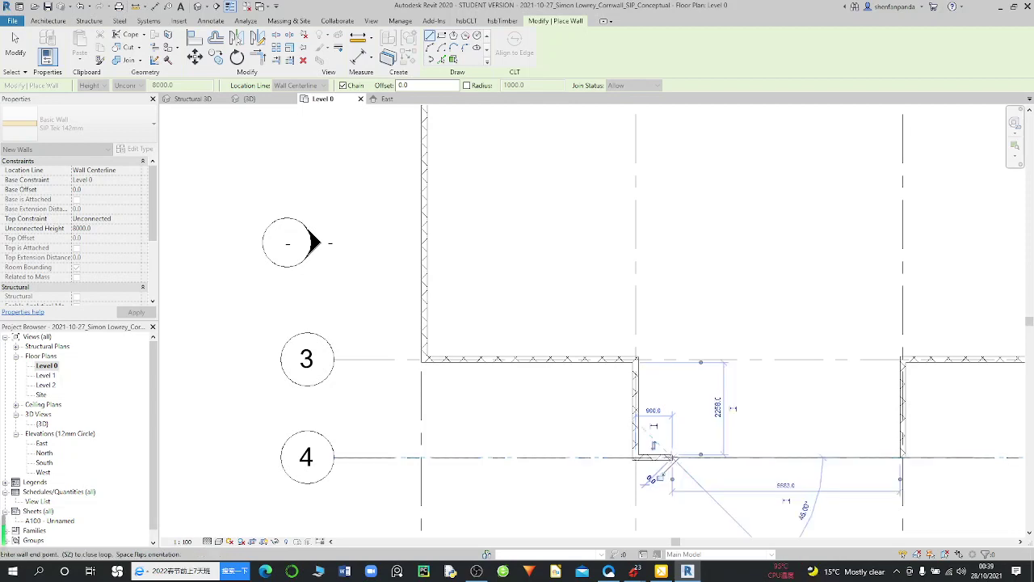
pyautogui.press('Escape')
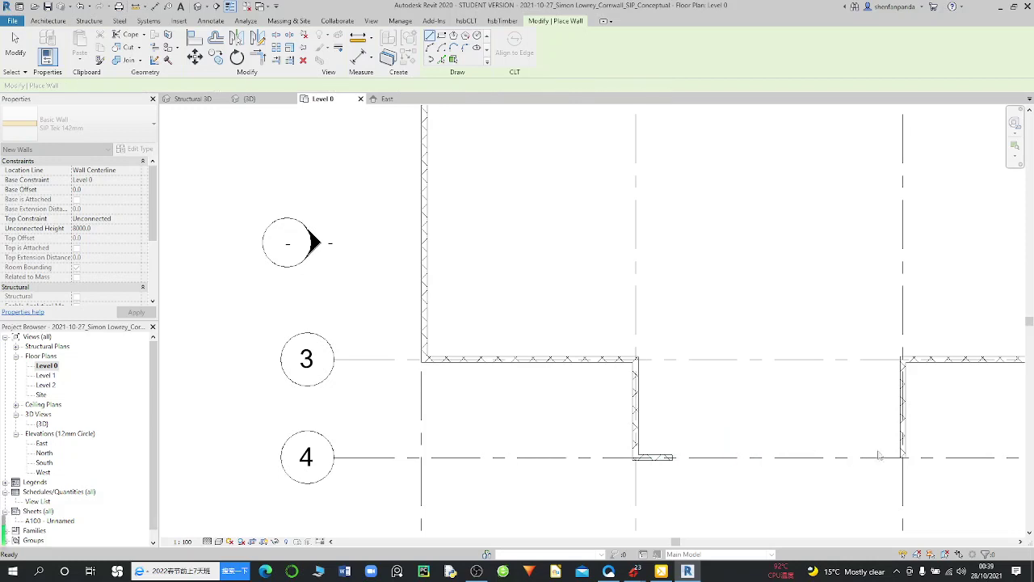
# Step: Add a 900 return wall on grid 4 from the right wall's lower end
pyautogui.scroll(2, 900, 457)
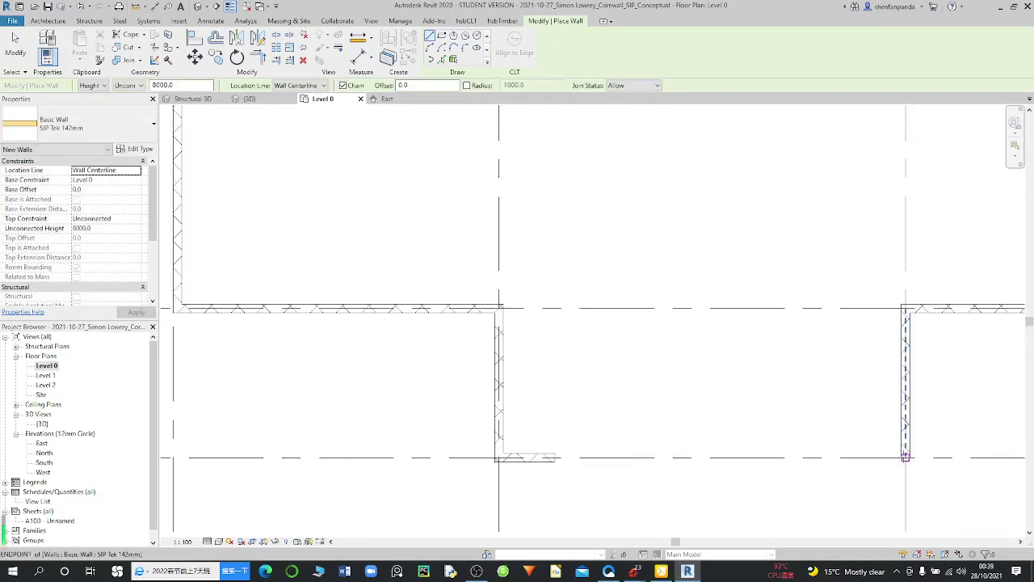
pyautogui.click(903, 458)
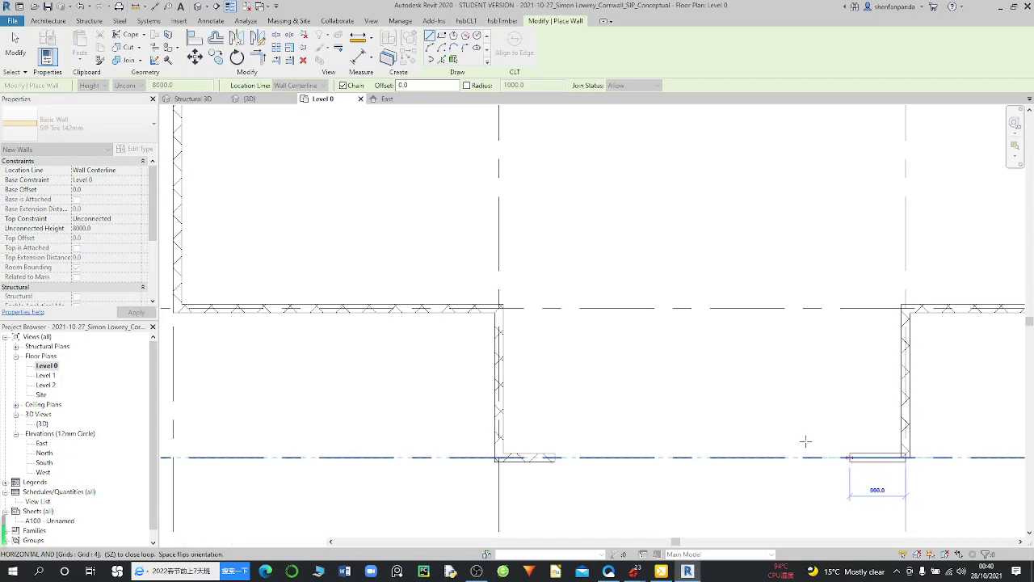
pyautogui.press('Escape')
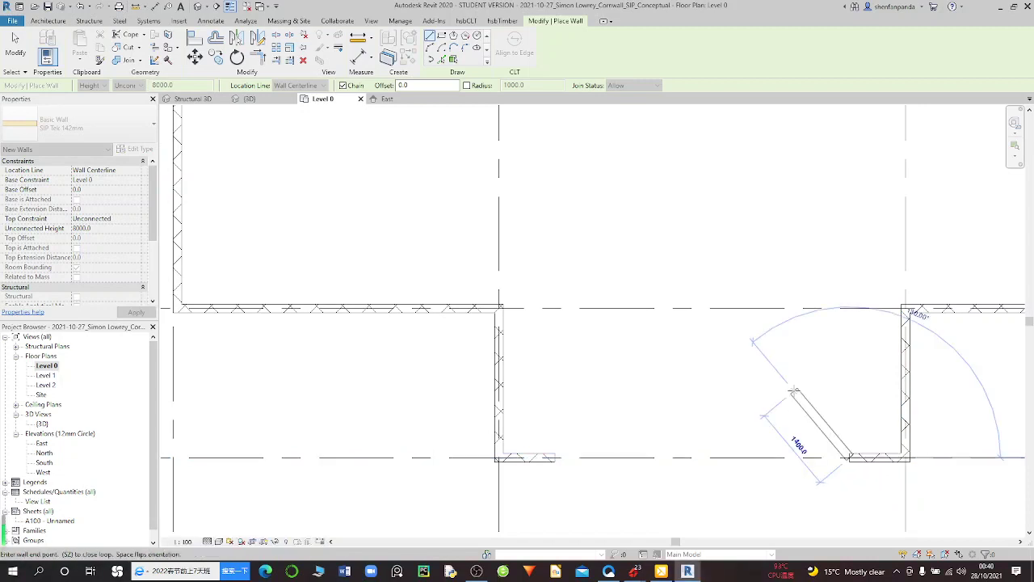
pyautogui.press('Escape')
pyautogui.scroll(-1, 796, 395)
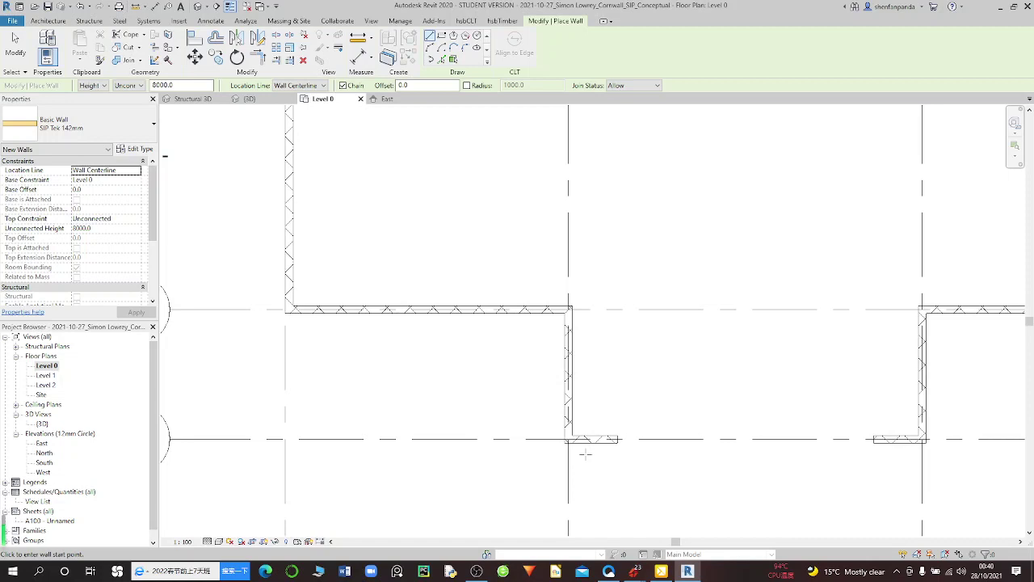
pyautogui.scroll(-2, 585, 454)
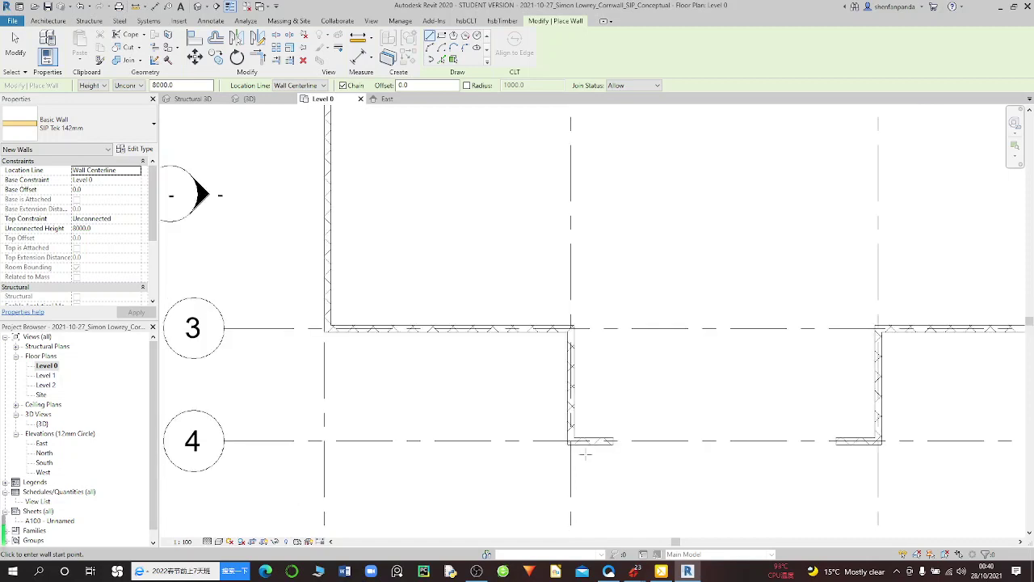
pyautogui.scroll(1, 585, 454)
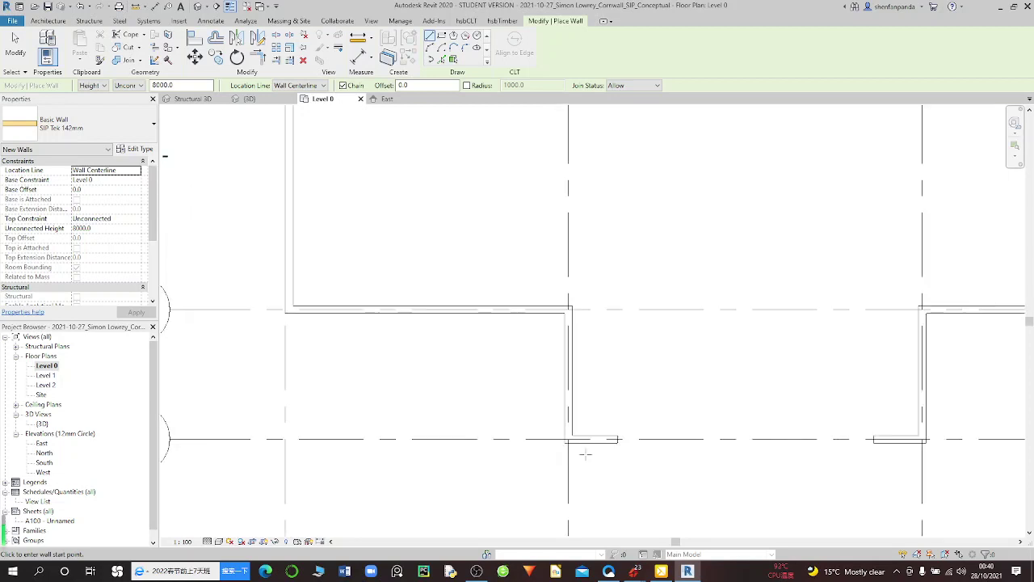
pyautogui.scroll(1, 585, 454)
pyautogui.scroll(1, 590, 449)
# Step: Exit wall placement and check the short return wall on grid 4
pyautogui.press('Escape')
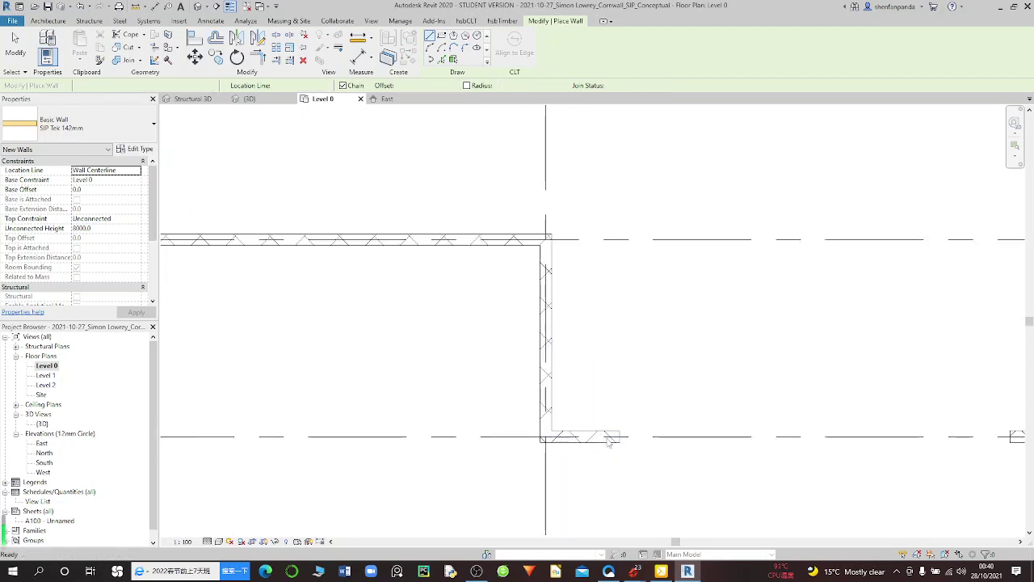
pyautogui.press('Escape')
pyautogui.scroll(1, 615, 439)
pyautogui.click(617, 441)
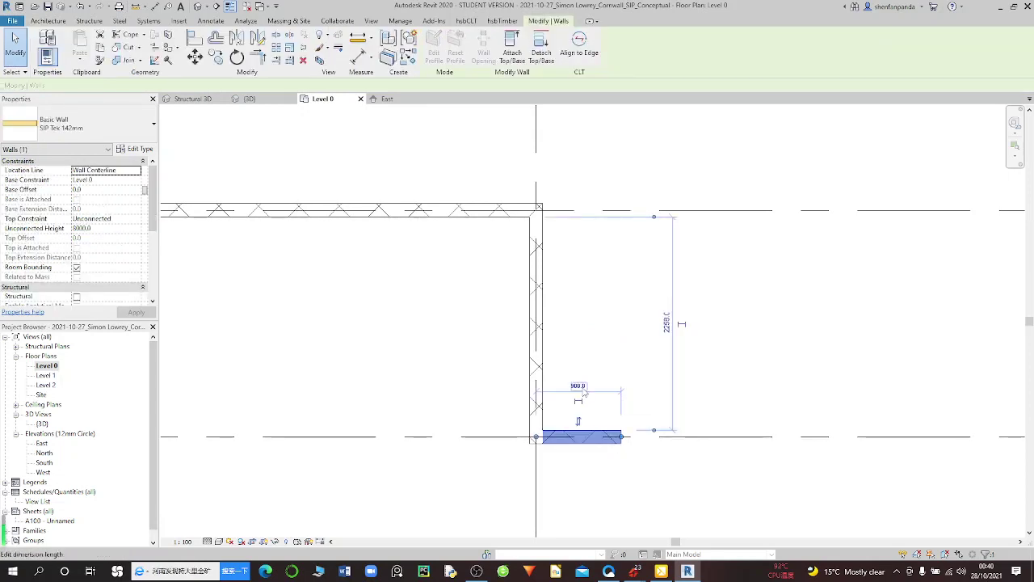
pyautogui.scroll(-2, 581, 396)
pyautogui.scroll(-1, 557, 412)
pyautogui.scroll(-1, 531, 429)
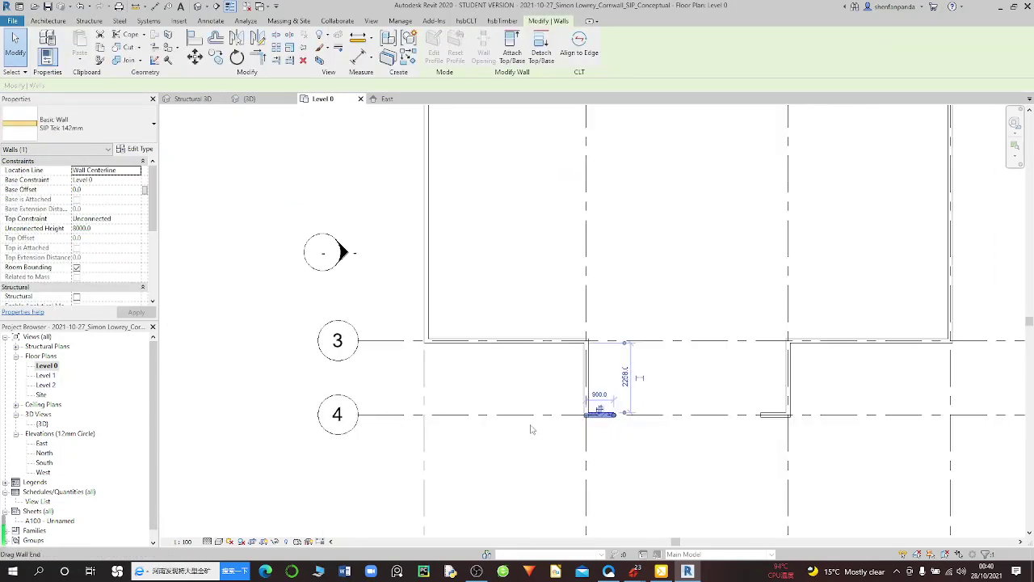
pyautogui.scroll(-2, 522, 444)
pyautogui.scroll(-1, 515, 458)
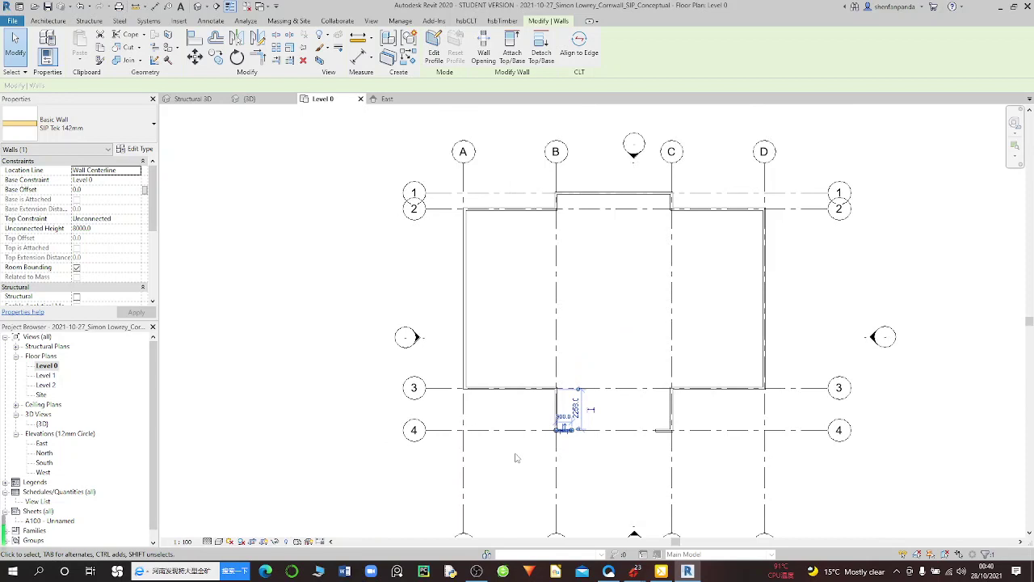
pyautogui.click(485, 276)
pyautogui.scroll(2, 482, 224)
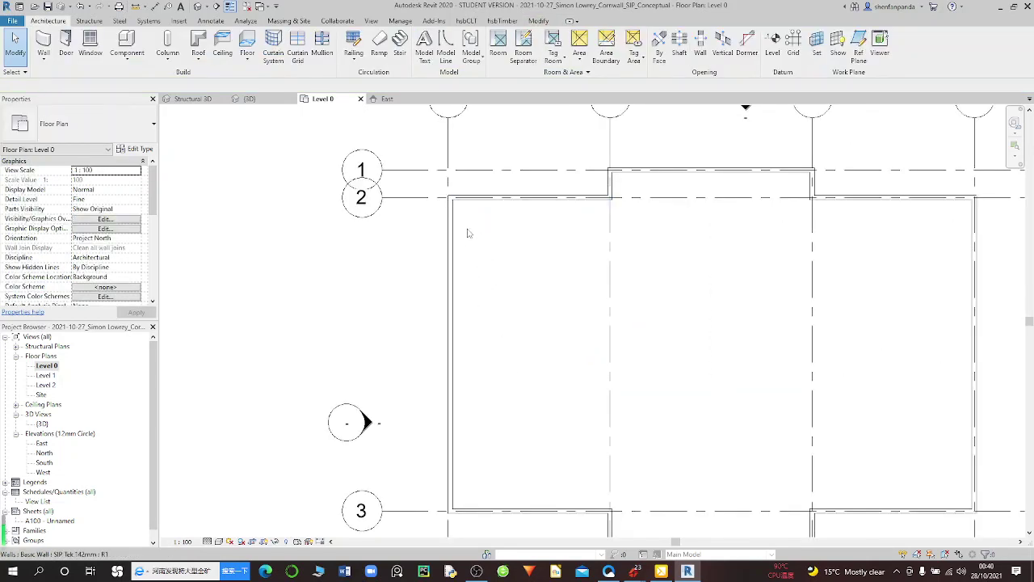
pyautogui.scroll(-2, 464, 240)
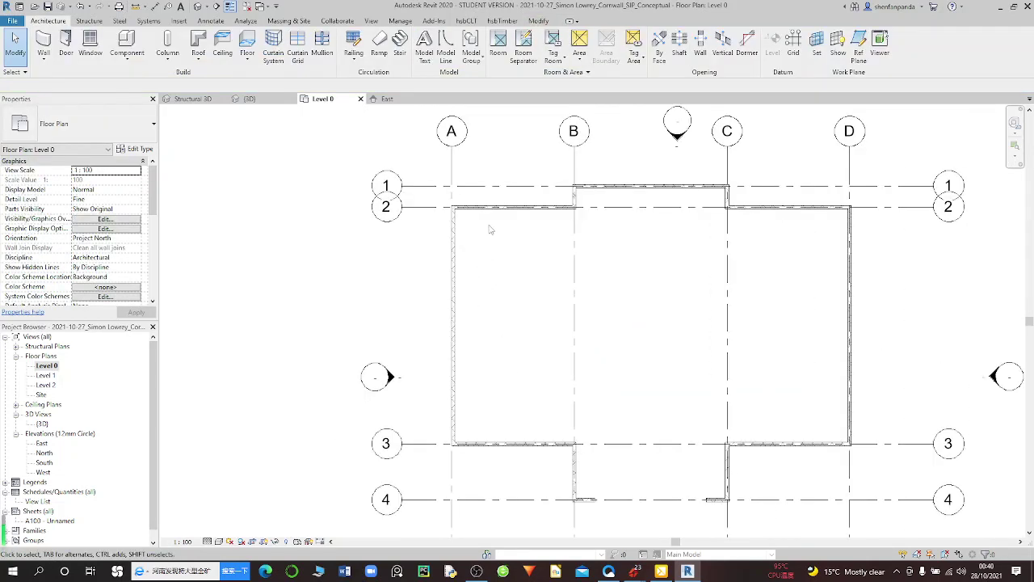
pyautogui.scroll(1, 481, 206)
pyautogui.scroll(1, 481, 205)
pyautogui.scroll(1, 480, 205)
pyautogui.scroll(1, 478, 206)
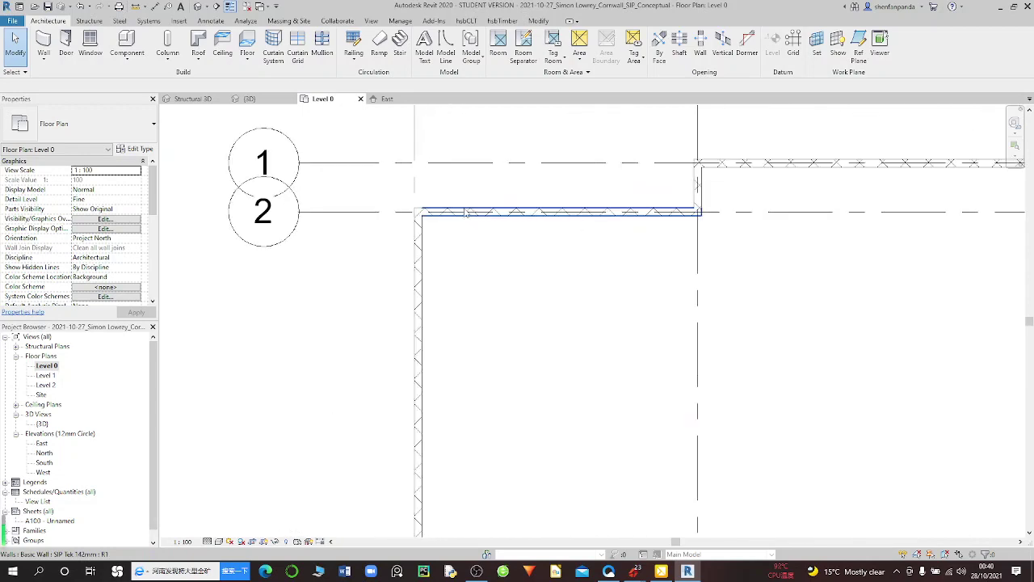
# Step: Disallow join at the left end of the grid 2 wall
pyautogui.click(467, 211)
pyautogui.scroll(2, 414, 211)
pyautogui.scroll(2, 408, 211)
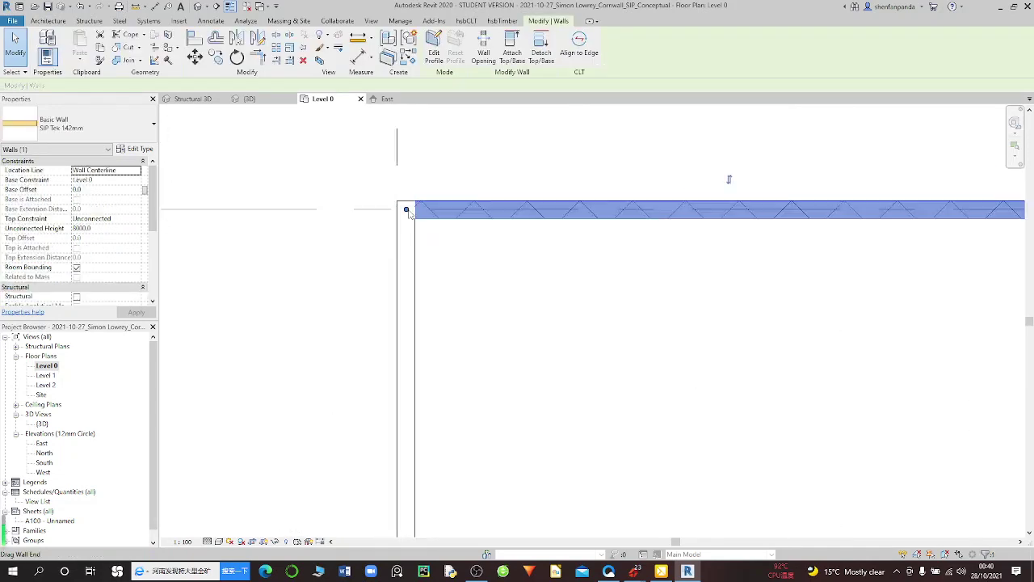
pyautogui.scroll(1, 408, 212)
pyautogui.scroll(1, 407, 209)
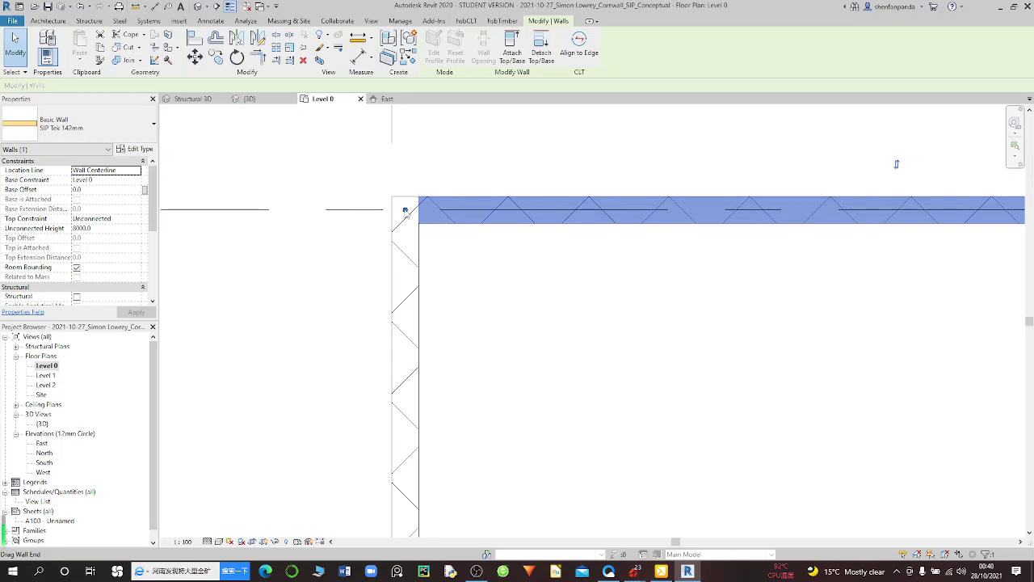
pyautogui.rightClick(406, 211)
pyautogui.click(443, 272)
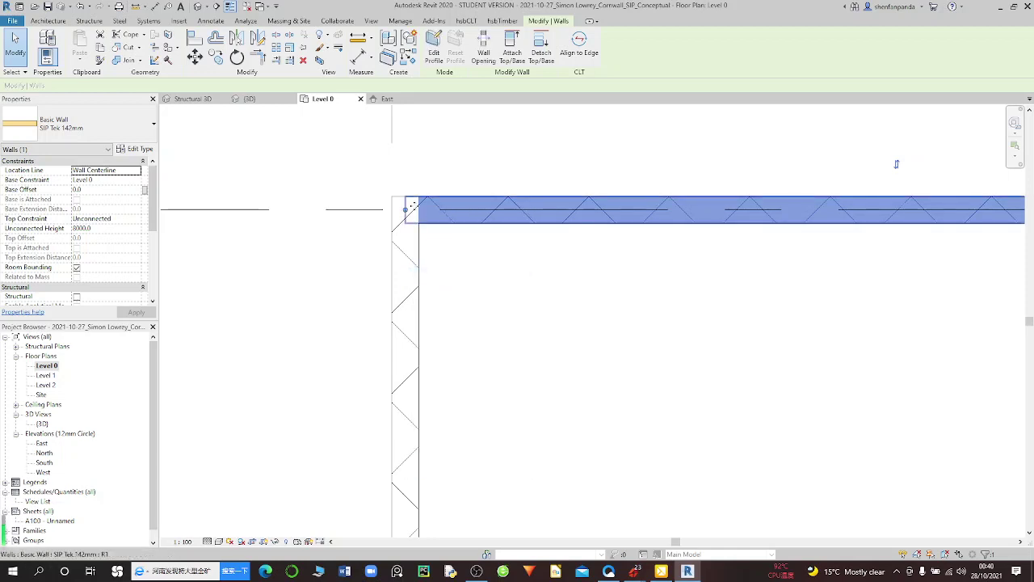
pyautogui.scroll(-1, 436, 239)
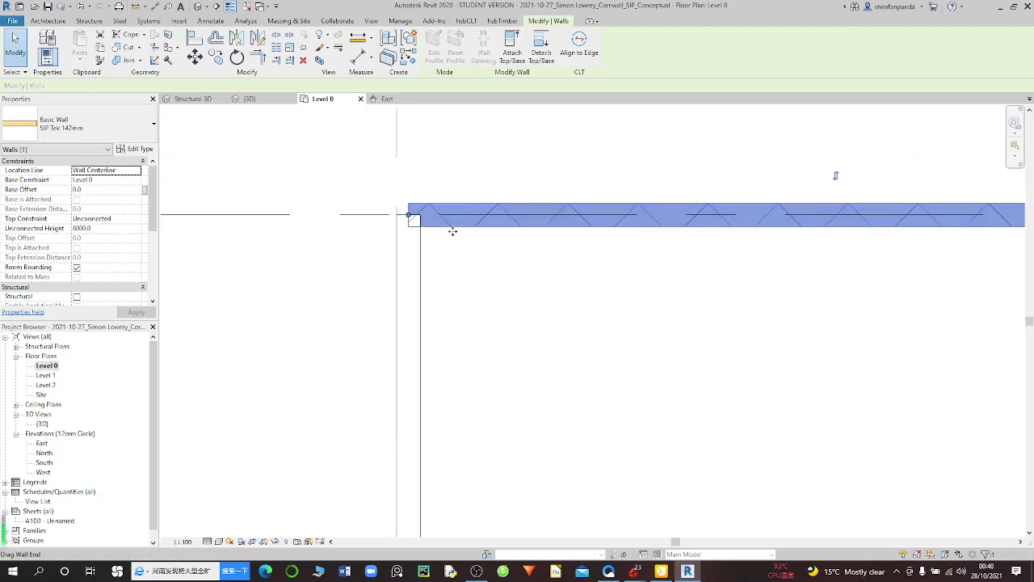
pyautogui.scroll(1, 452, 232)
pyautogui.press('Escape')
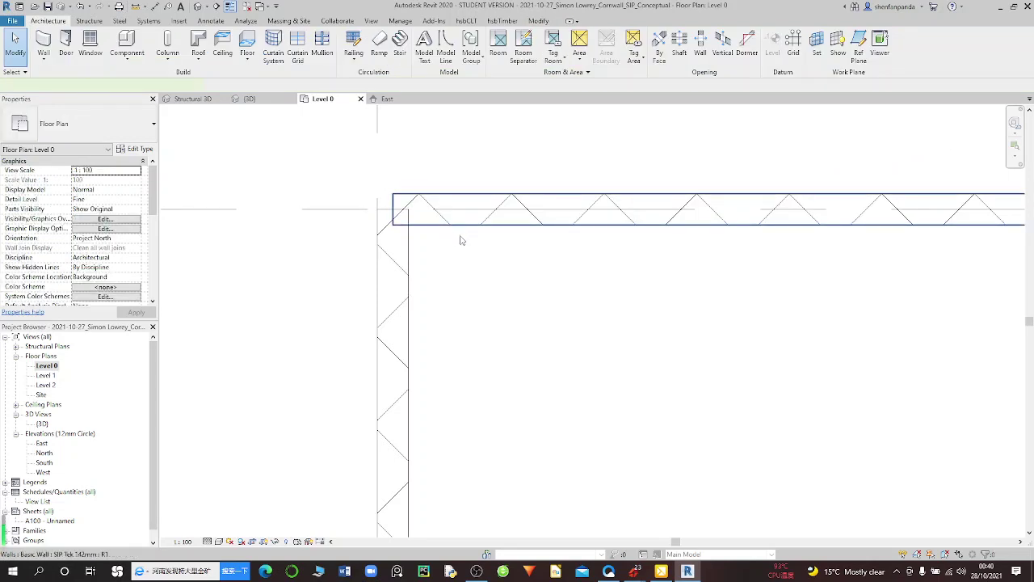
# Step: Move the grid 2 wall from its end point into its new position
pyautogui.click(460, 239)
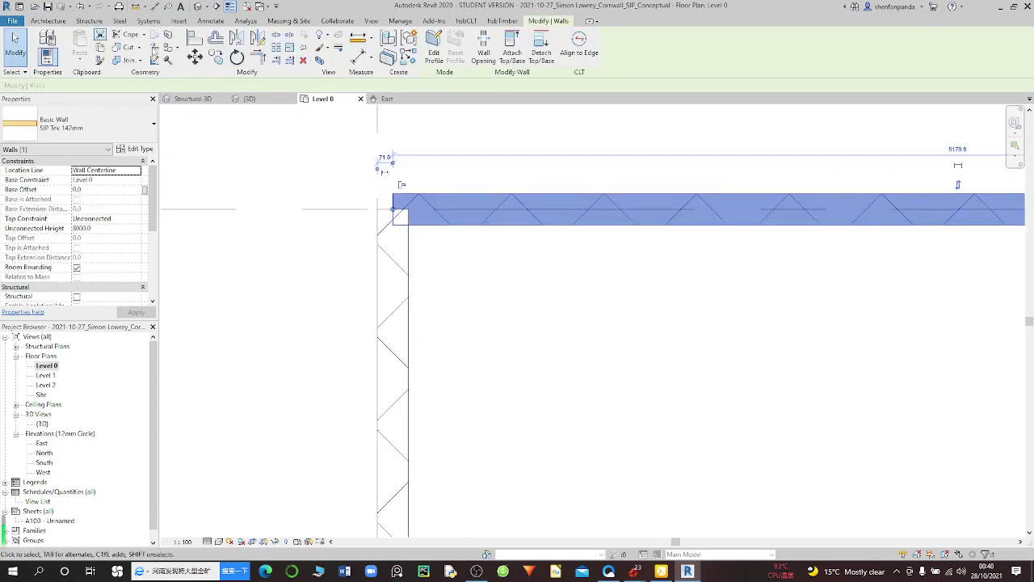
pyautogui.click(195, 57)
pyautogui.click(401, 218)
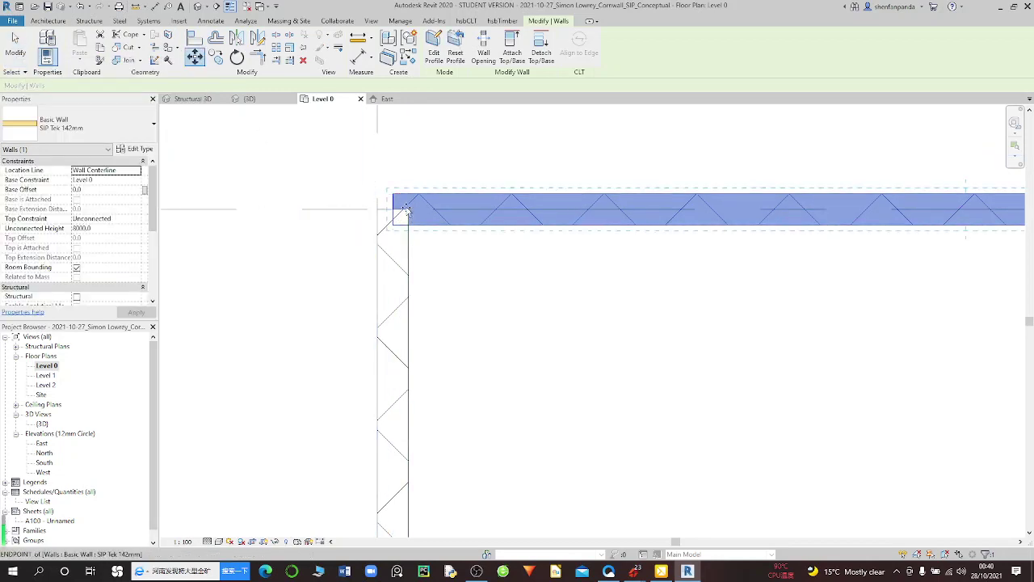
pyautogui.click(408, 211)
pyautogui.scroll(-2, 401, 215)
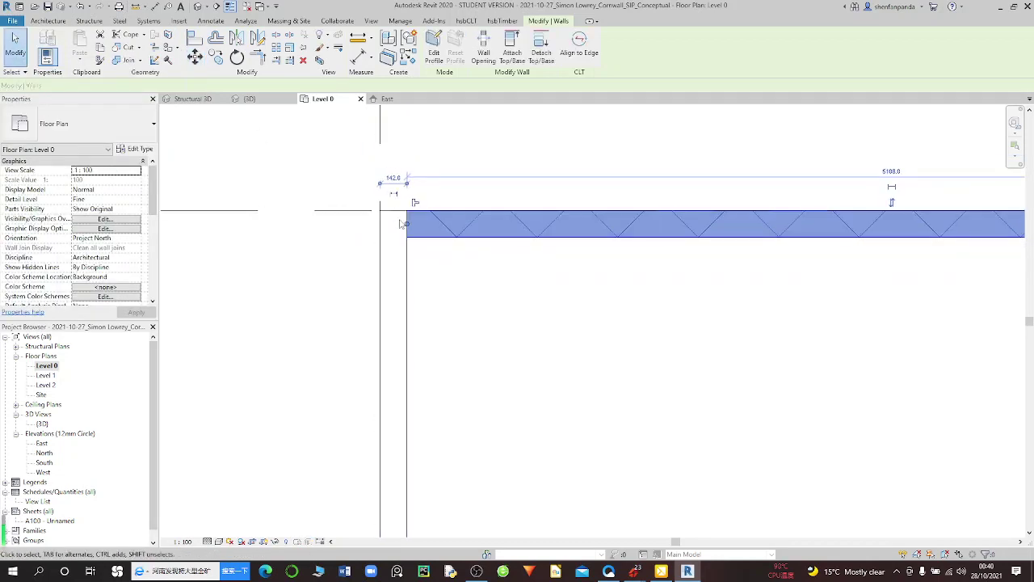
pyautogui.scroll(-2, 402, 215)
pyautogui.scroll(-2, 402, 215)
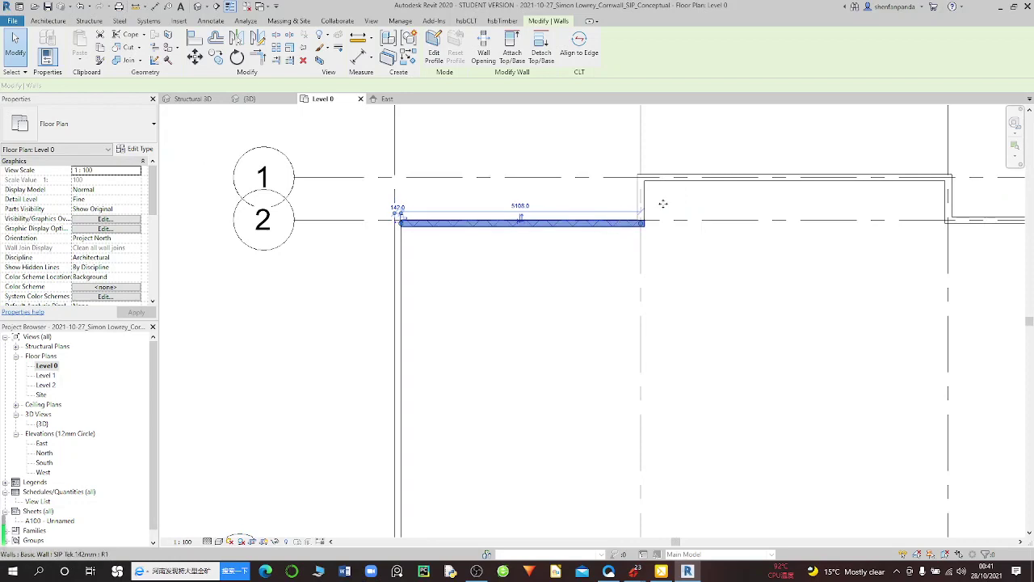
pyautogui.scroll(2, 877, 206)
# Step: Disallow join at the grid 2 wall's right end, then select the vertical corner wall
pyautogui.click(638, 226)
pyautogui.scroll(2, 639, 225)
pyautogui.scroll(1, 655, 239)
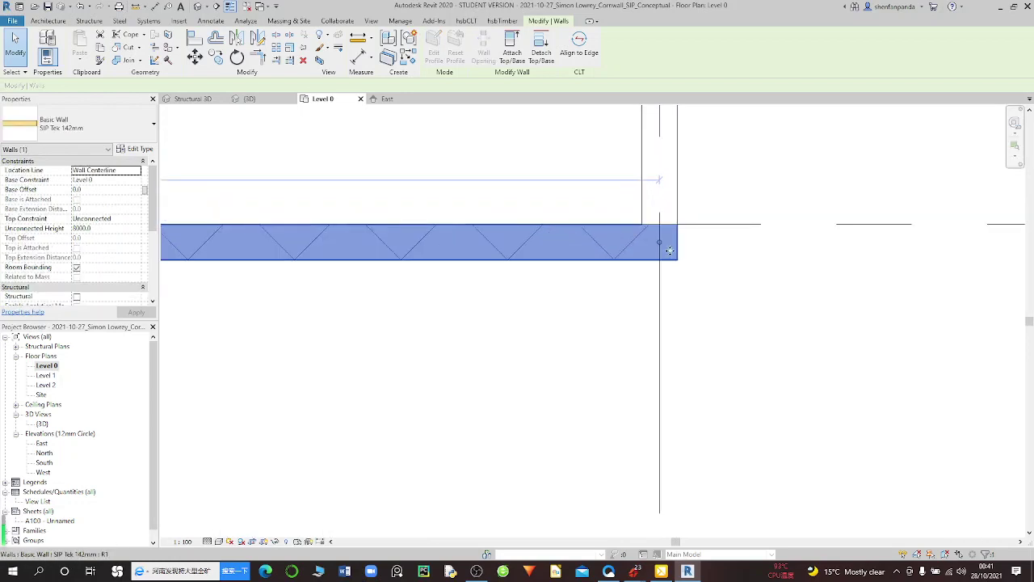
pyautogui.scroll(1, 644, 246)
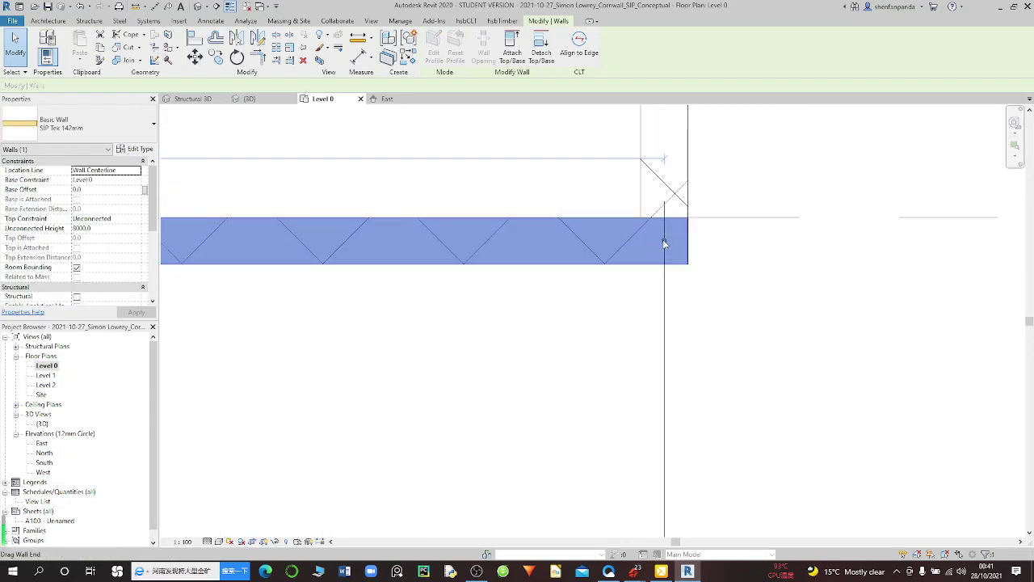
pyautogui.rightClick(664, 239)
pyautogui.click(699, 301)
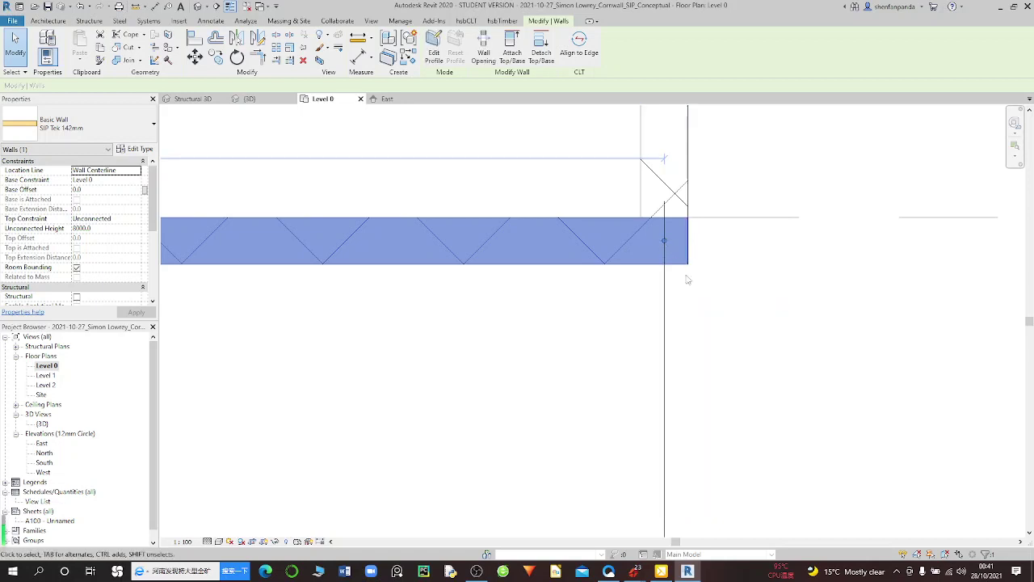
pyautogui.click(635, 280)
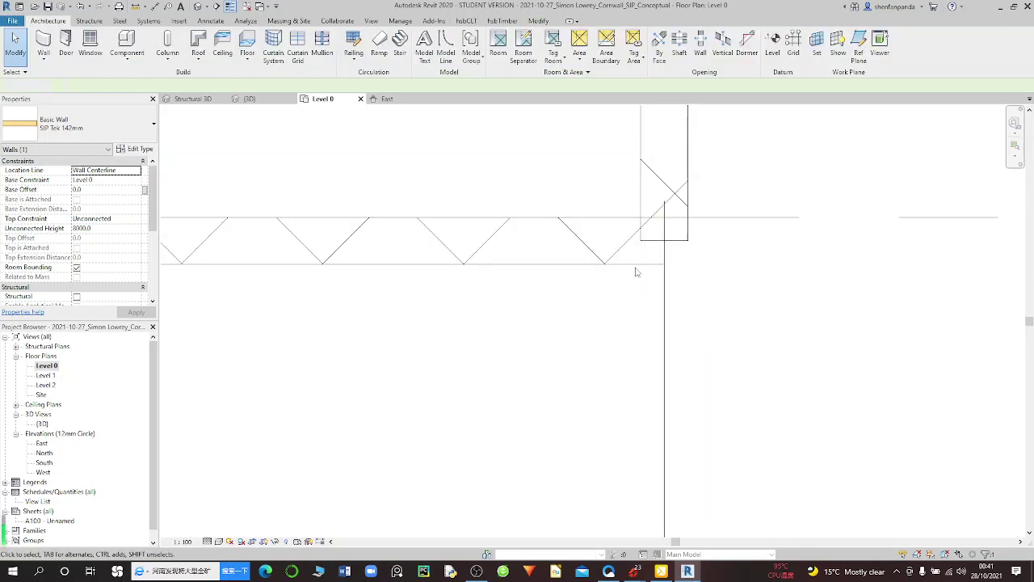
pyautogui.click(681, 240)
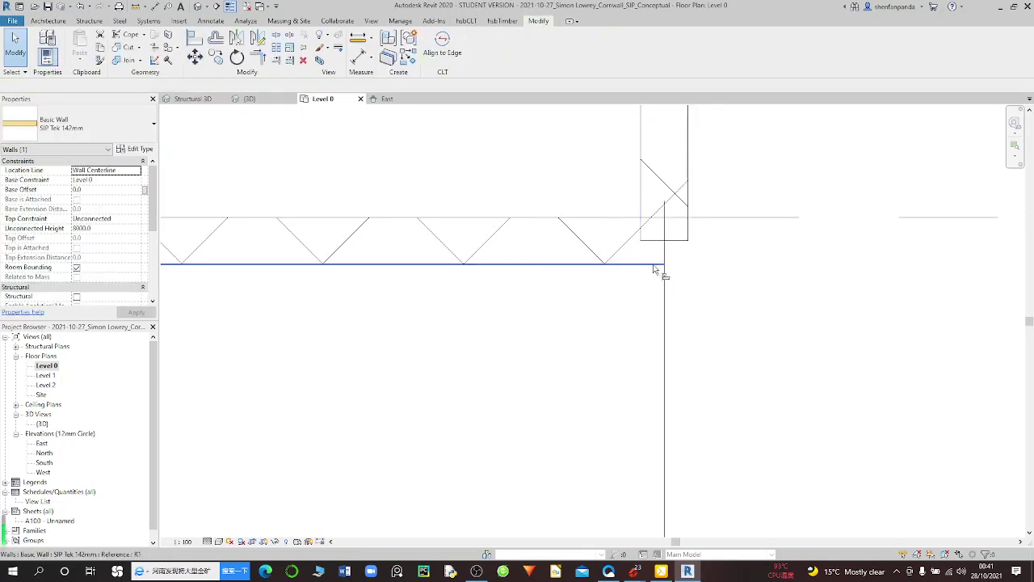
# Step: Align the corner wall's face to the grid line using Align (AL)
pyautogui.press('a')
pyautogui.press('l')
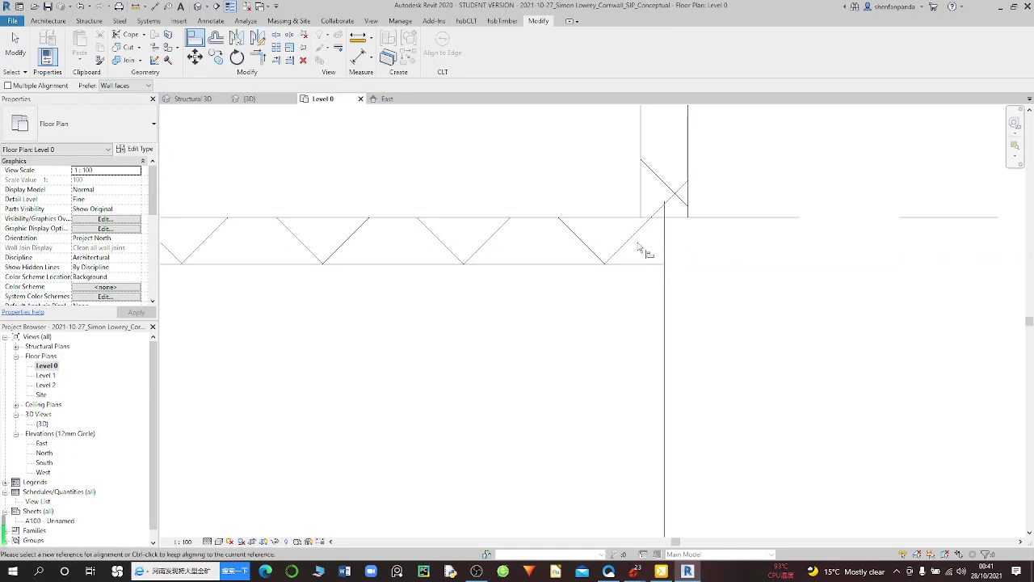
pyautogui.click(647, 264)
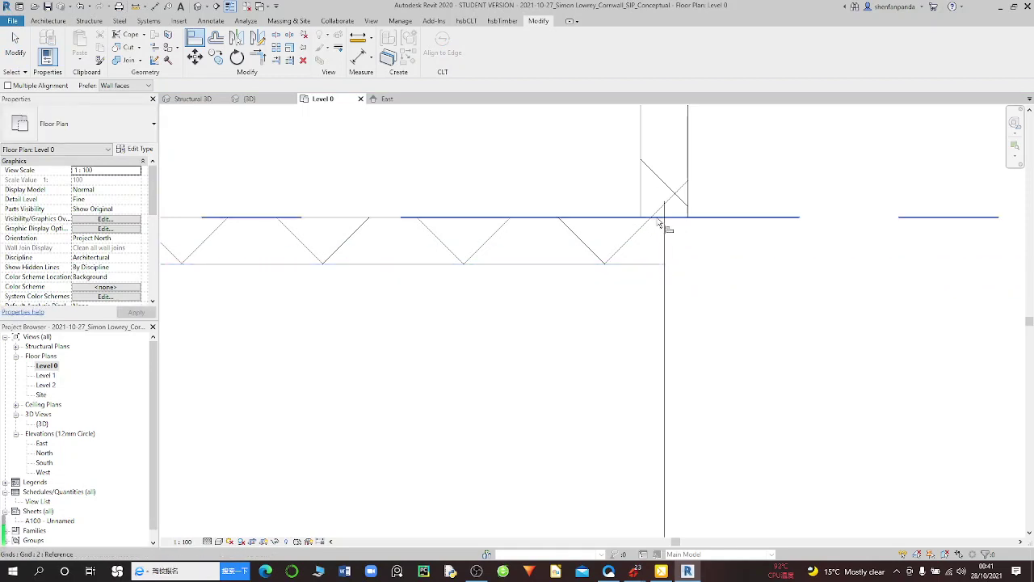
pyautogui.click(655, 224)
pyautogui.press('Escape')
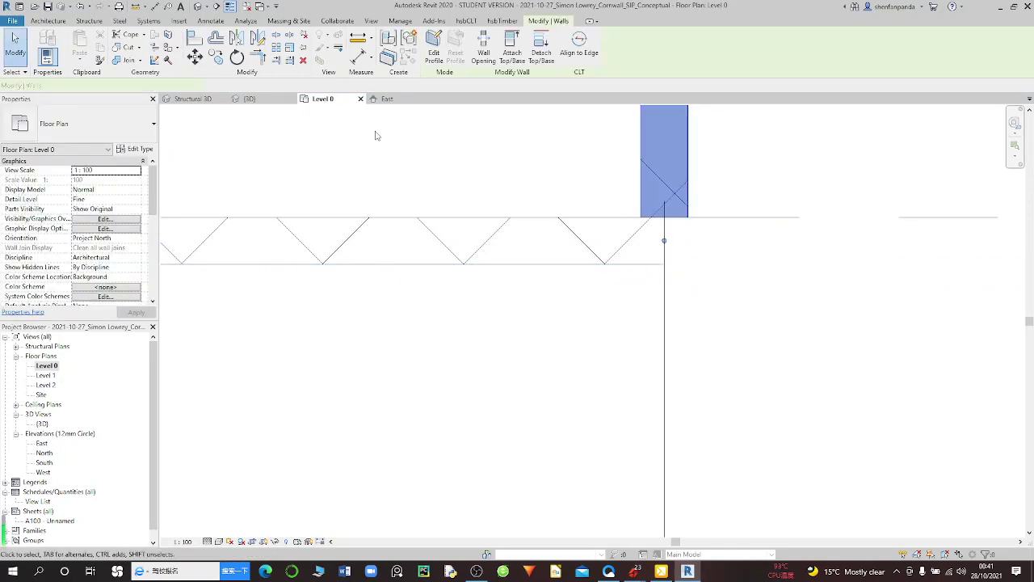
pyautogui.click(679, 233)
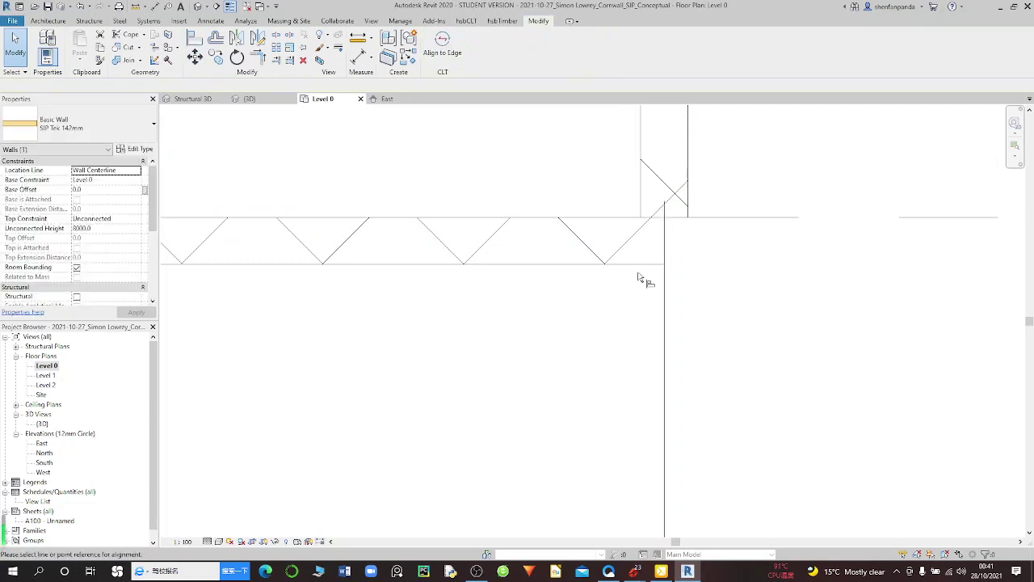
# Step: Align the vertical wall so its face lines up with the reference wall face
pyautogui.press('a')
pyautogui.press('l')
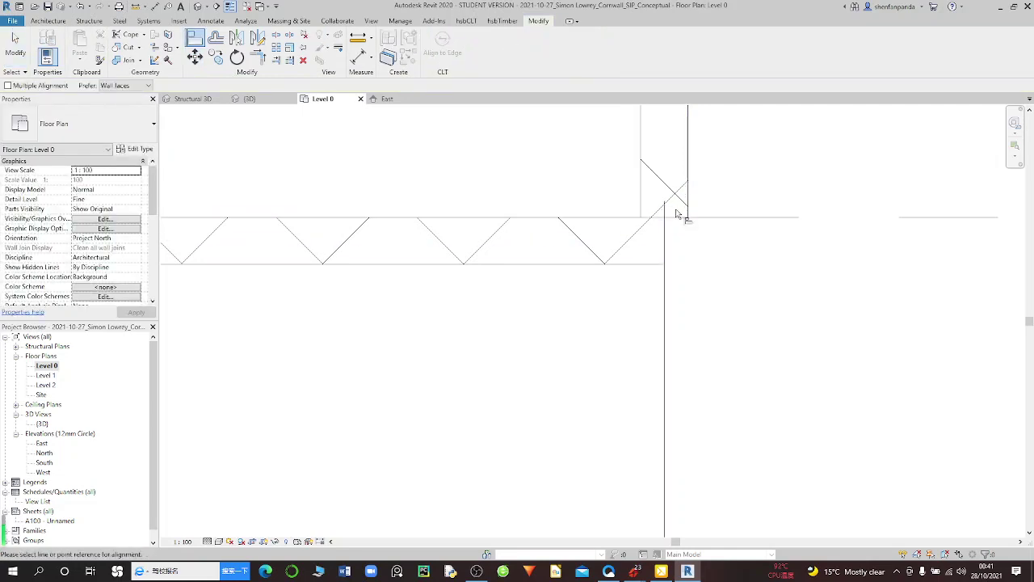
pyautogui.click(657, 218)
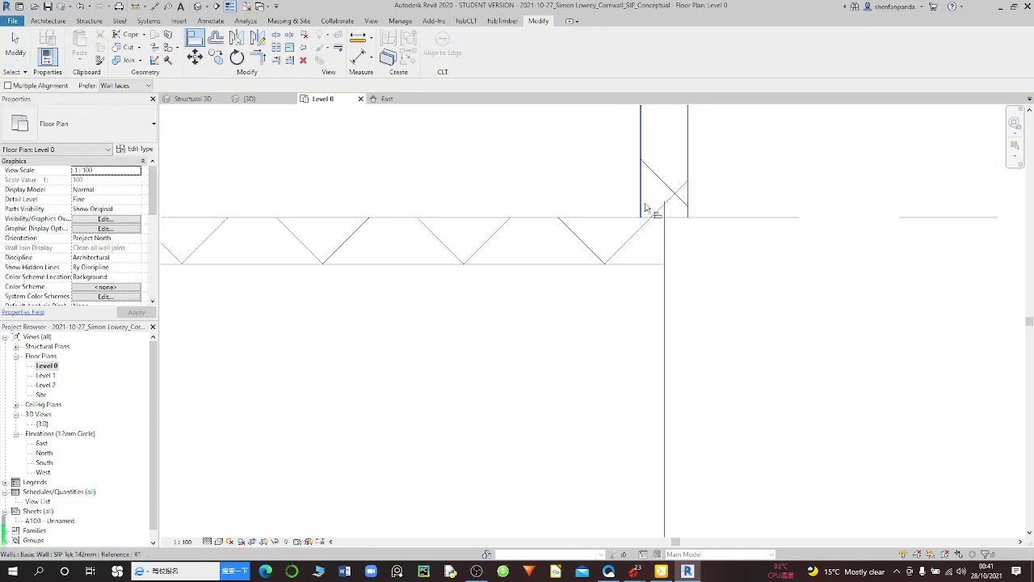
pyautogui.scroll(-2, 644, 205)
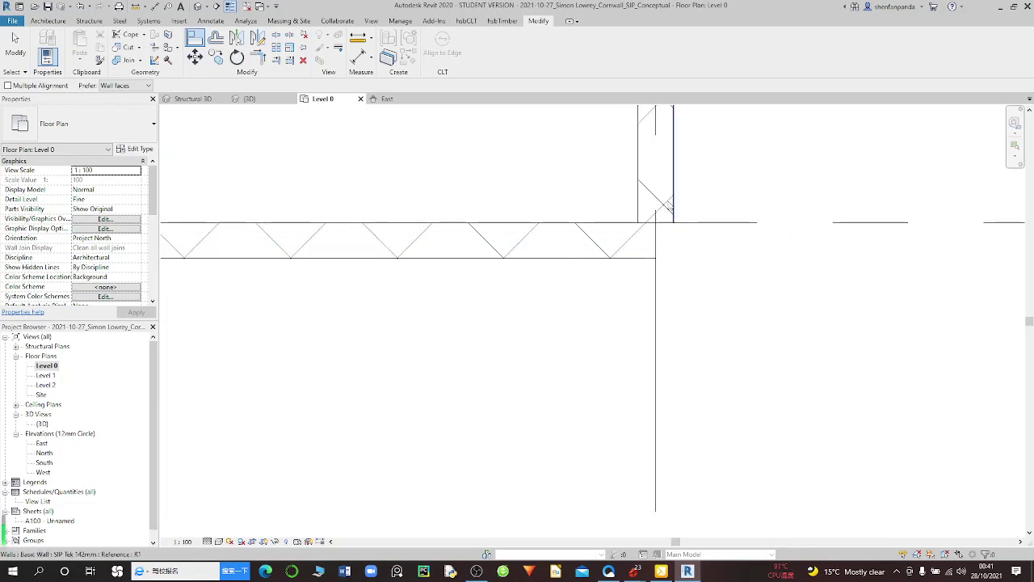
pyautogui.click(656, 241)
pyautogui.press('Escape')
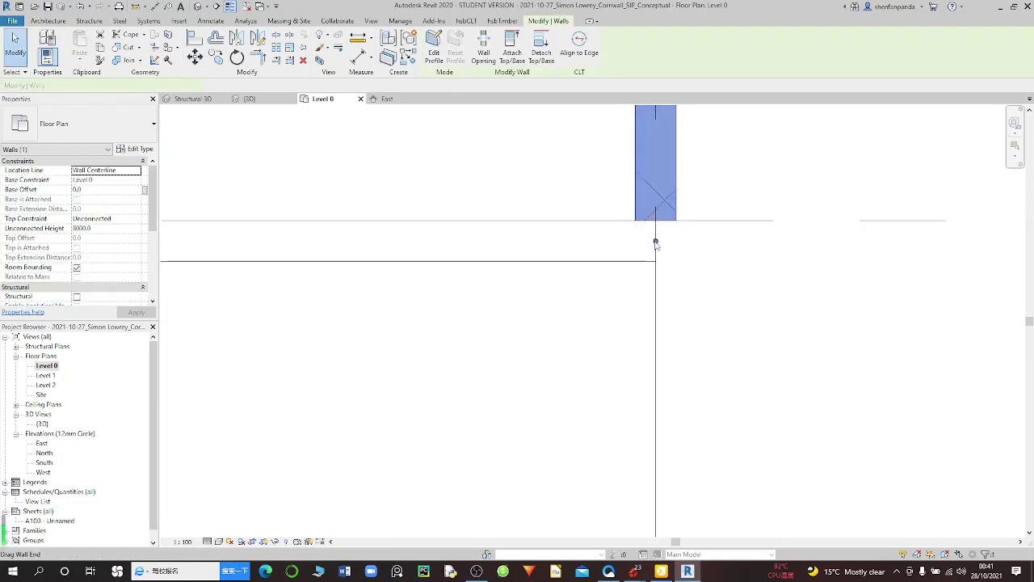
pyautogui.scroll(1, 656, 242)
# Step: Disallow join at the vertical wall's end, then align it to the horizontal wall's face
pyautogui.rightClick(656, 241)
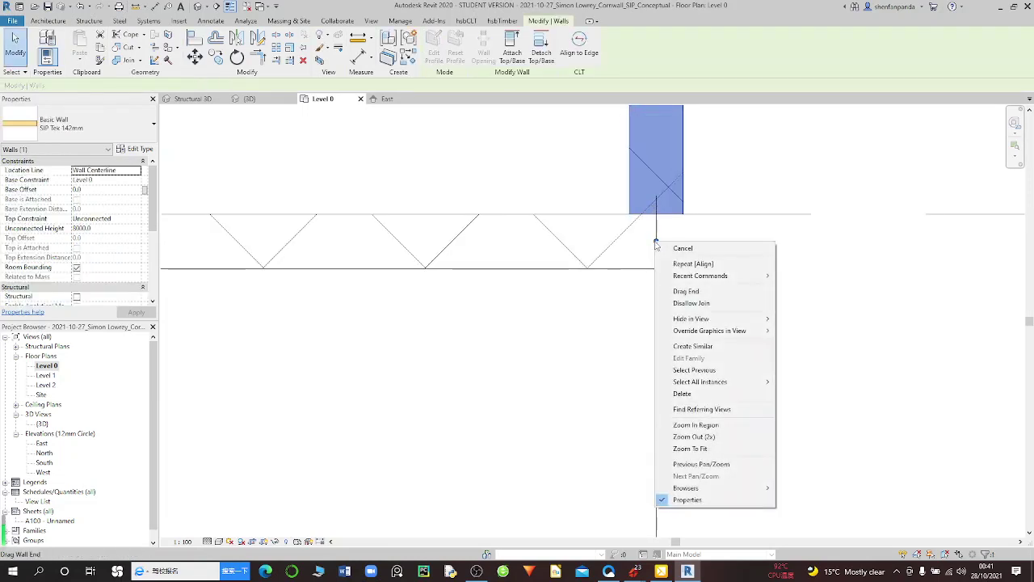
pyautogui.click(685, 303)
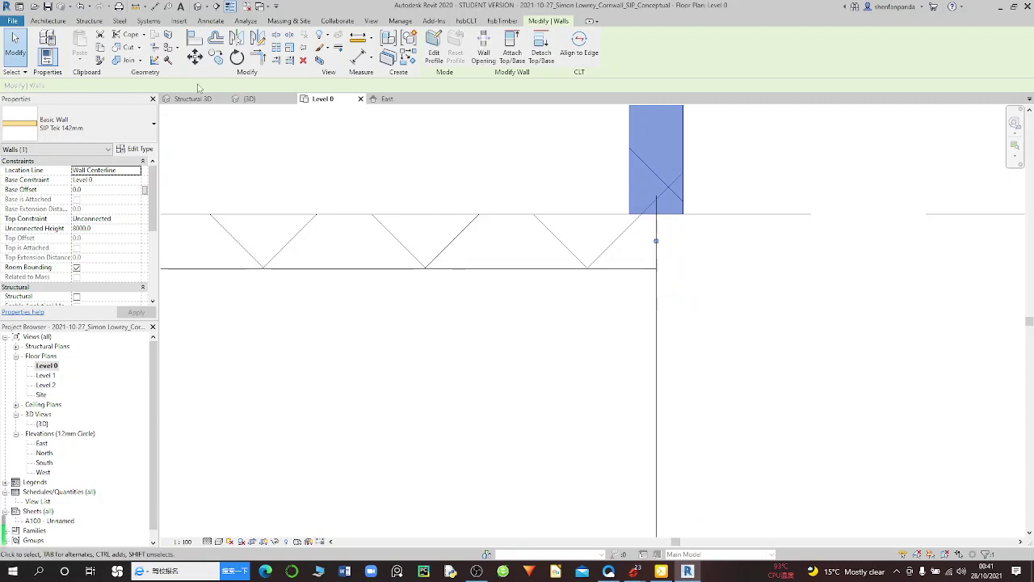
pyautogui.click(194, 41)
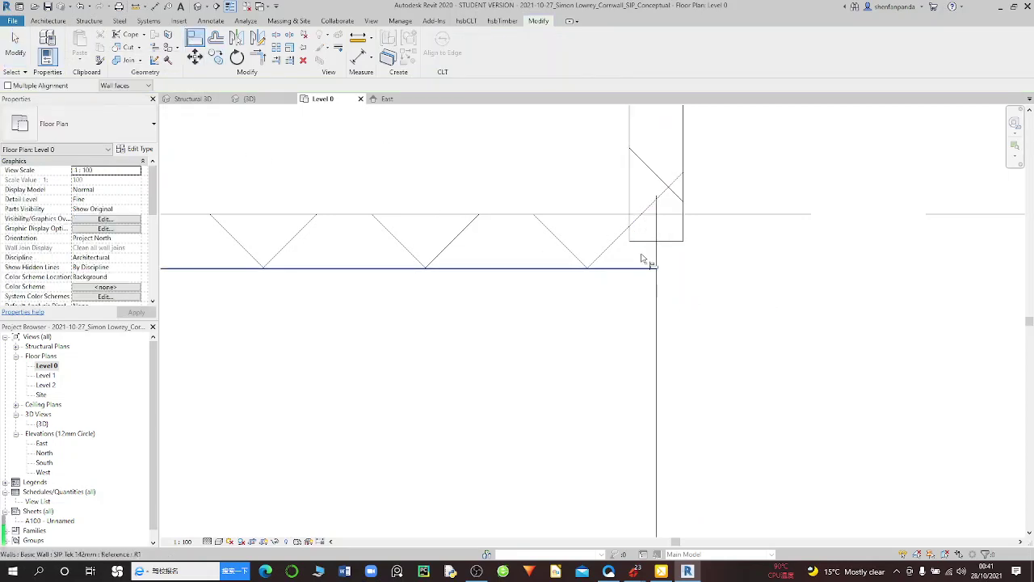
pyautogui.click(638, 250)
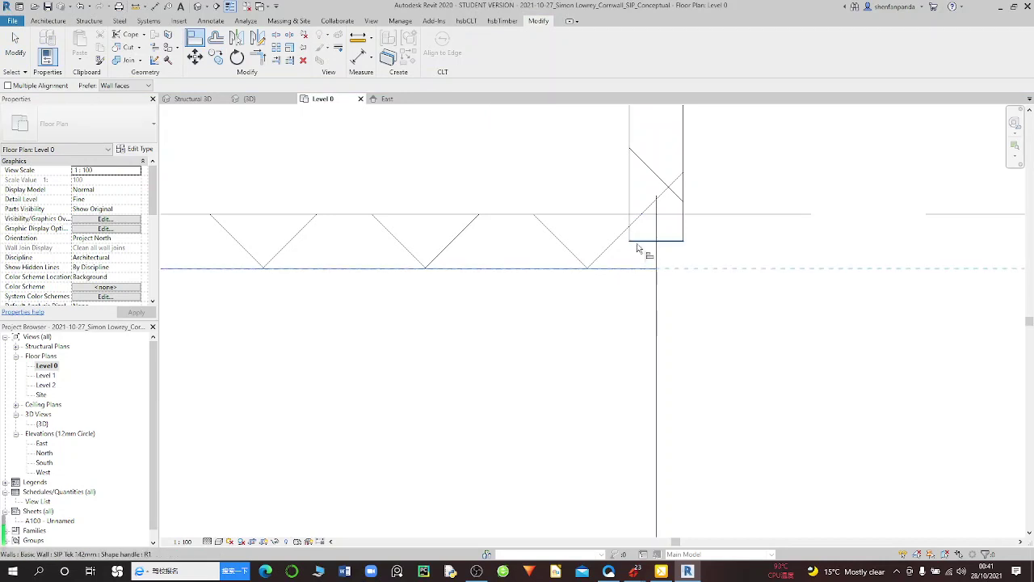
pyautogui.click(639, 270)
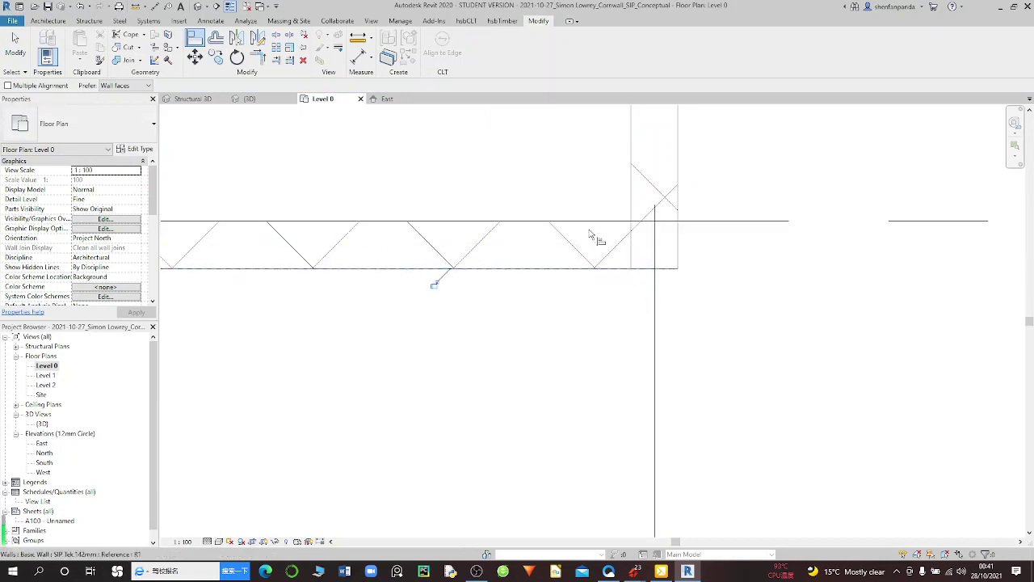
pyautogui.press('Escape')
# Step: Move the grid 2 wall's right end back 71 mm to the corner, making it 5037.0 long
pyautogui.click(570, 269)
pyautogui.scroll(1, 652, 231)
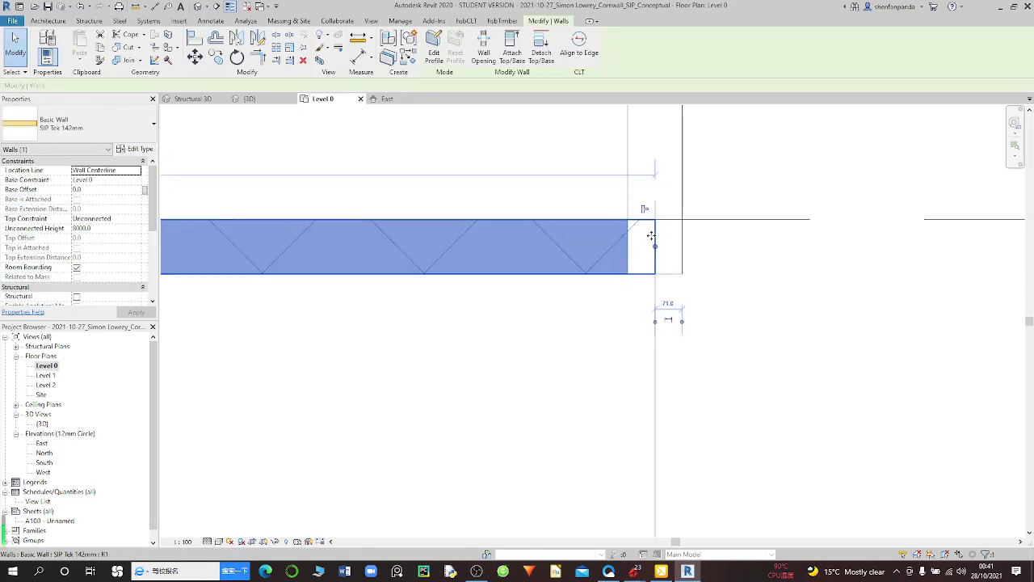
pyautogui.press('m')
pyautogui.press('v')
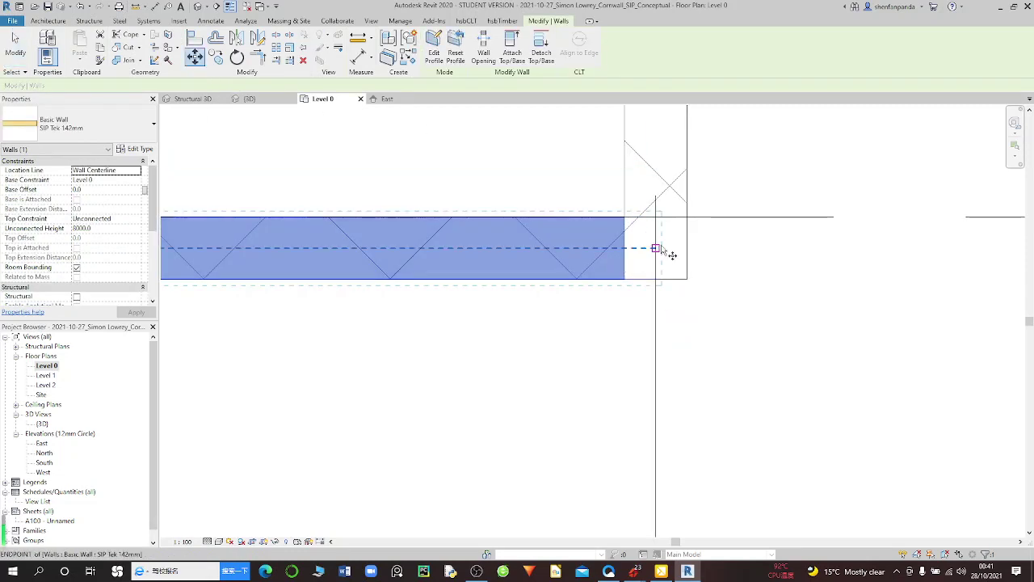
pyautogui.click(653, 249)
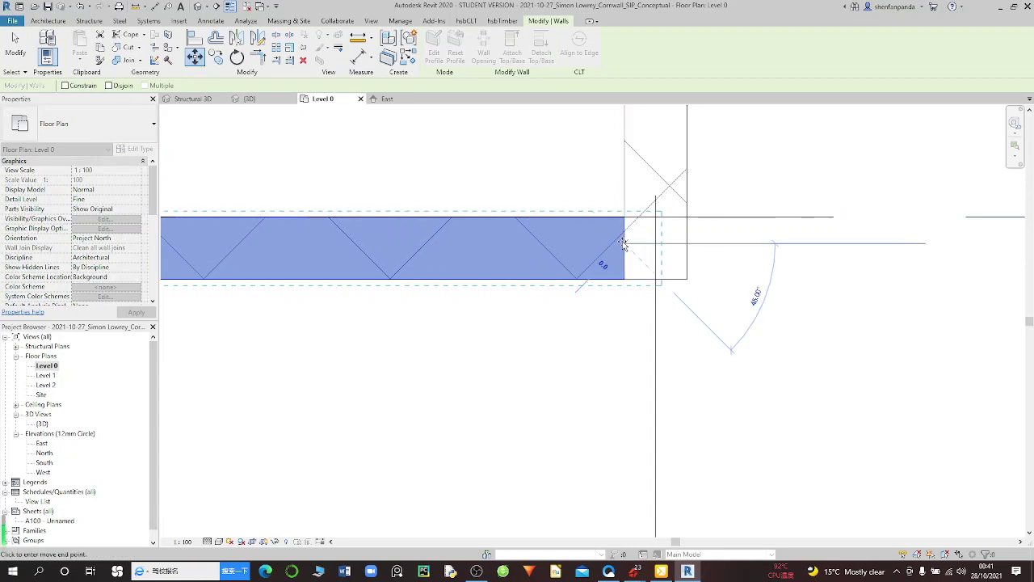
pyautogui.click(624, 245)
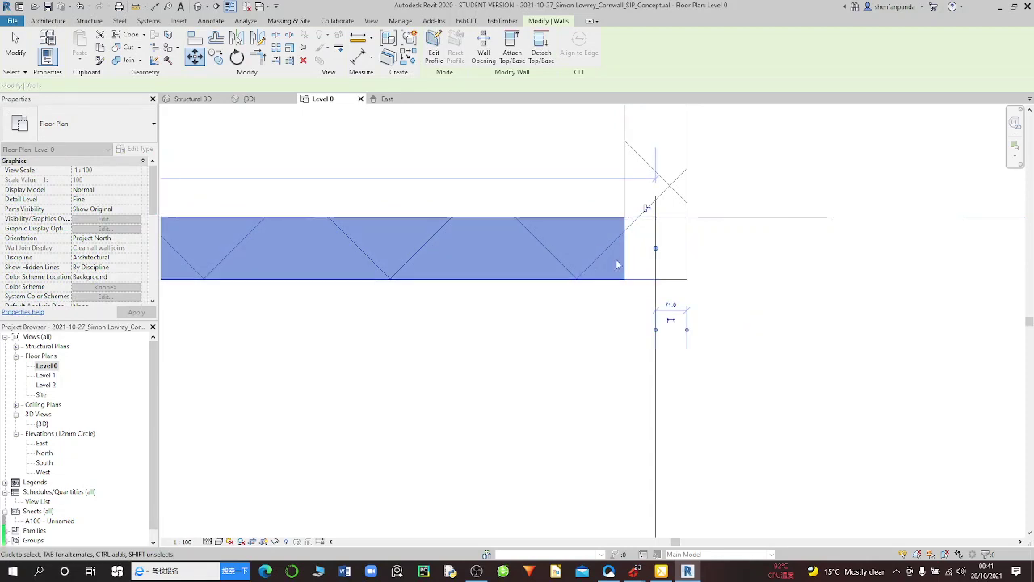
# Step: Reselect the grid 2 wall and cancel an accidentally started room separation line
pyautogui.click(596, 278)
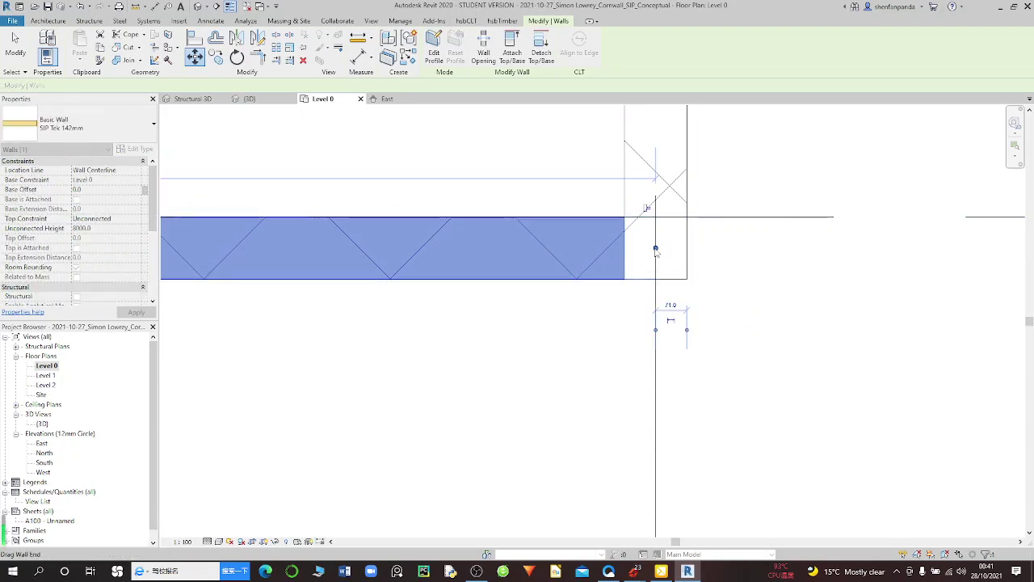
pyautogui.press('r')
pyautogui.press('s')
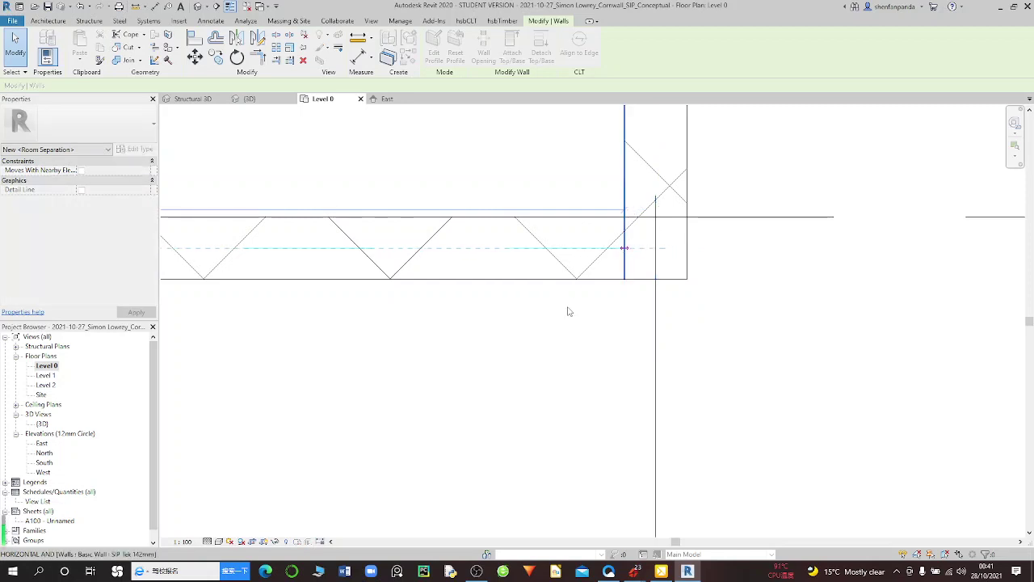
pyautogui.press('Escape')
pyautogui.scroll(-2, 623, 315)
pyautogui.scroll(-1, 604, 319)
# Step: Change the join setting at the end of the grid B vertical wall
pyautogui.scroll(-1, 579, 330)
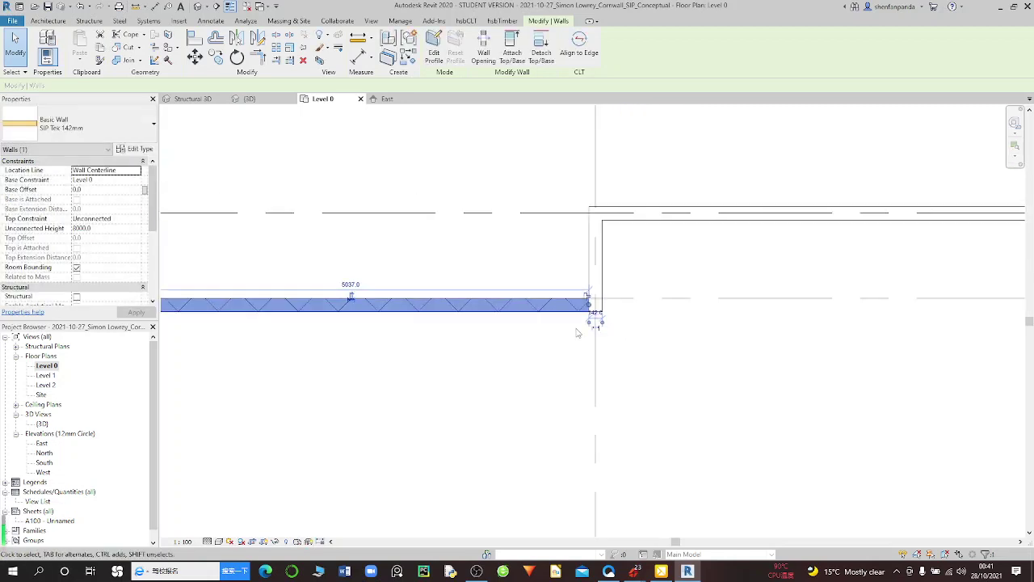
pyautogui.click(577, 331)
pyautogui.scroll(-1, 610, 250)
pyautogui.scroll(-1, 619, 242)
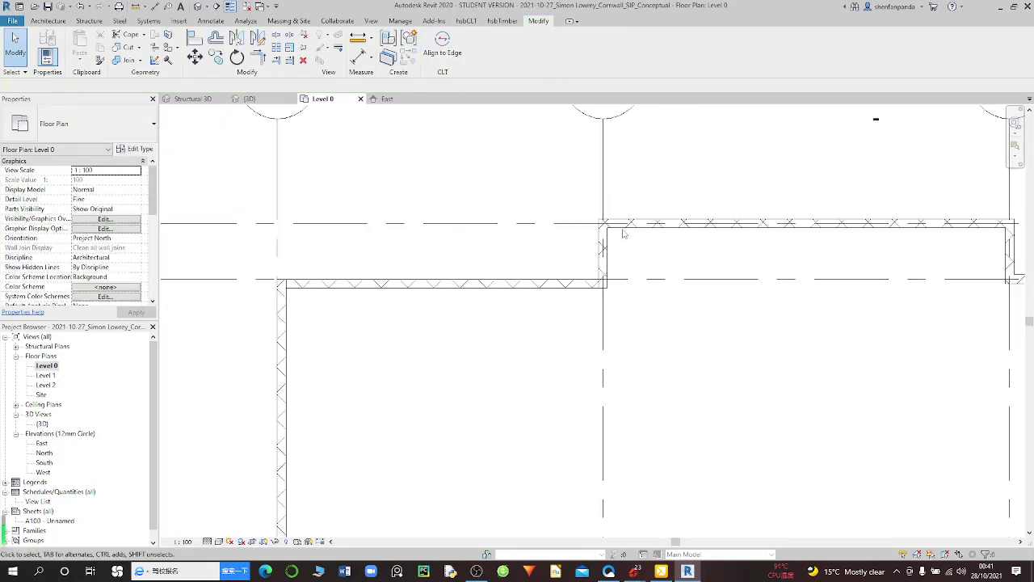
pyautogui.scroll(1, 623, 234)
pyautogui.scroll(1, 624, 231)
pyautogui.scroll(1, 624, 230)
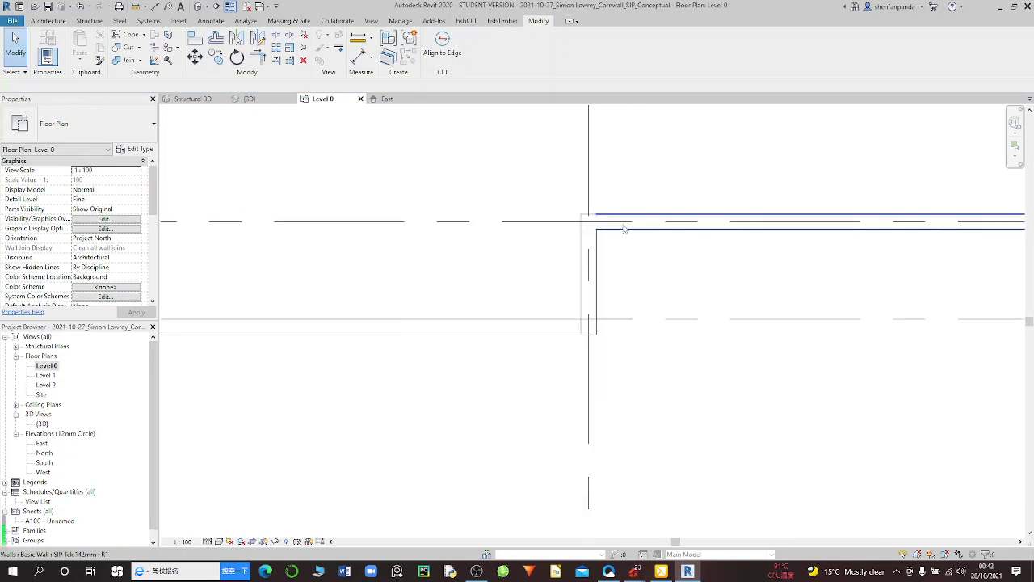
pyautogui.click(599, 253)
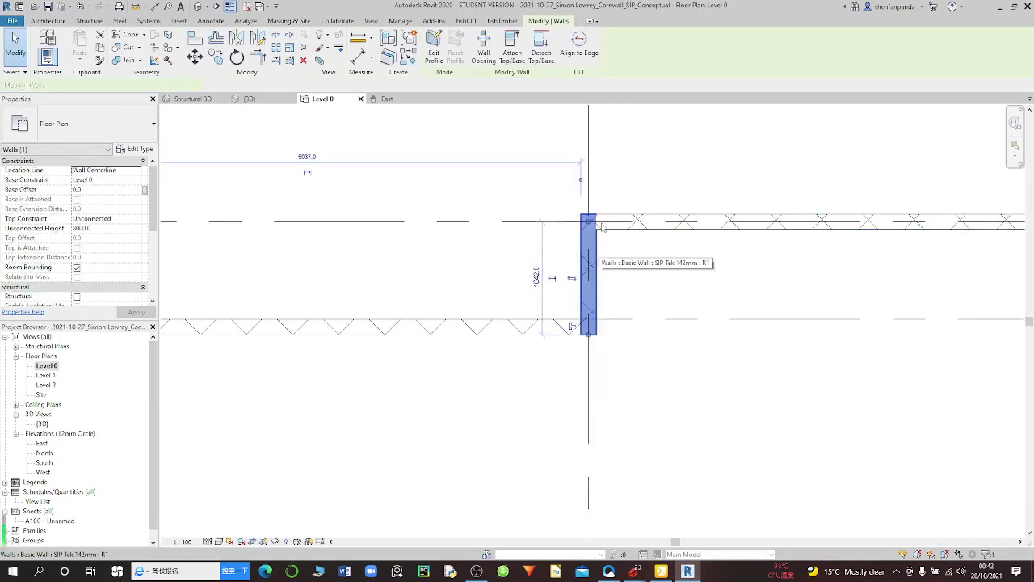
pyautogui.scroll(1, 594, 220)
pyautogui.scroll(1, 585, 231)
pyautogui.rightClick(582, 232)
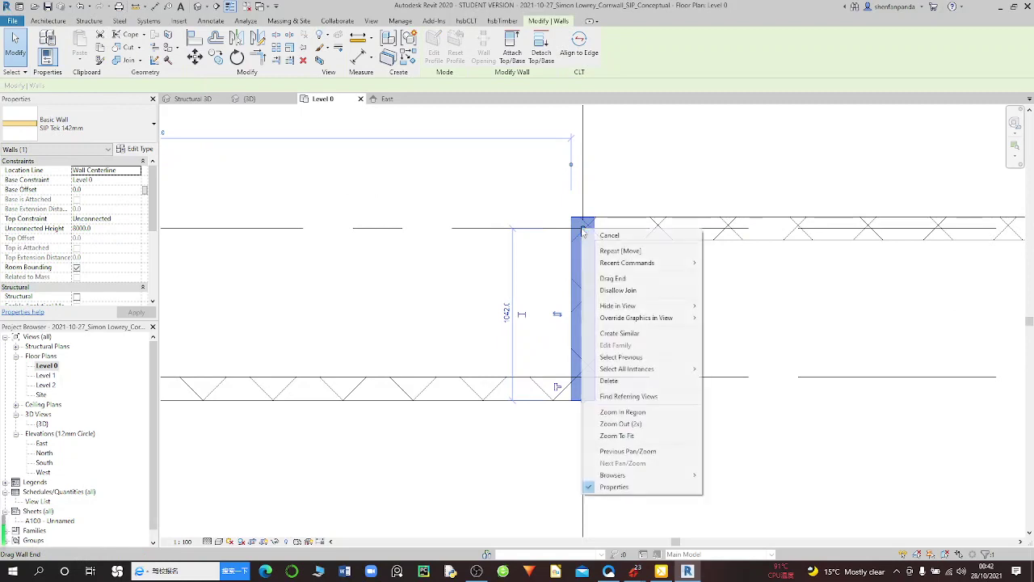
pyautogui.click(595, 236)
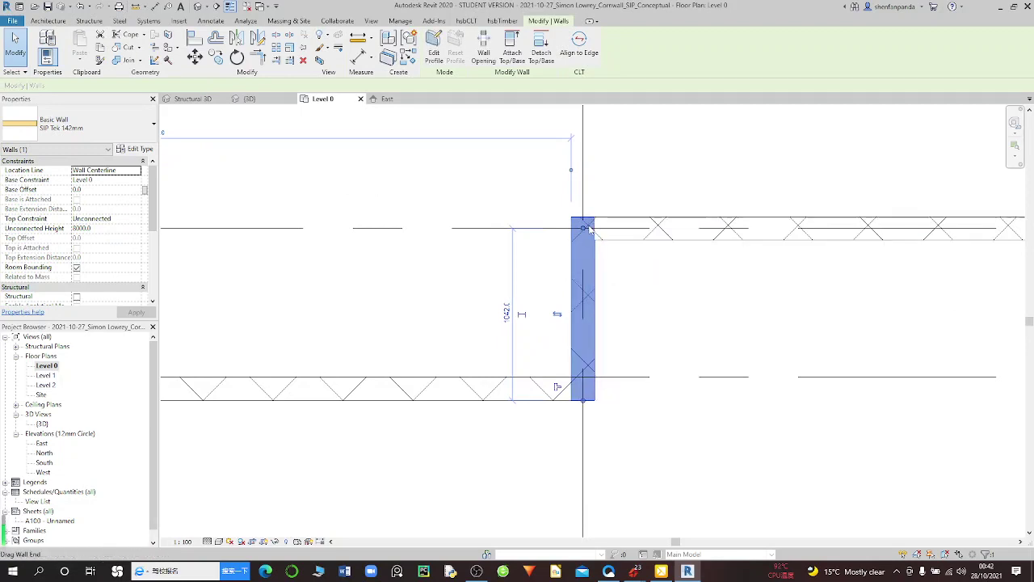
pyautogui.scroll(1, 595, 236)
pyautogui.press('Escape')
# Step: Move the top wall left so its corner snaps to the vertical wall's outer corner
pyautogui.click(654, 245)
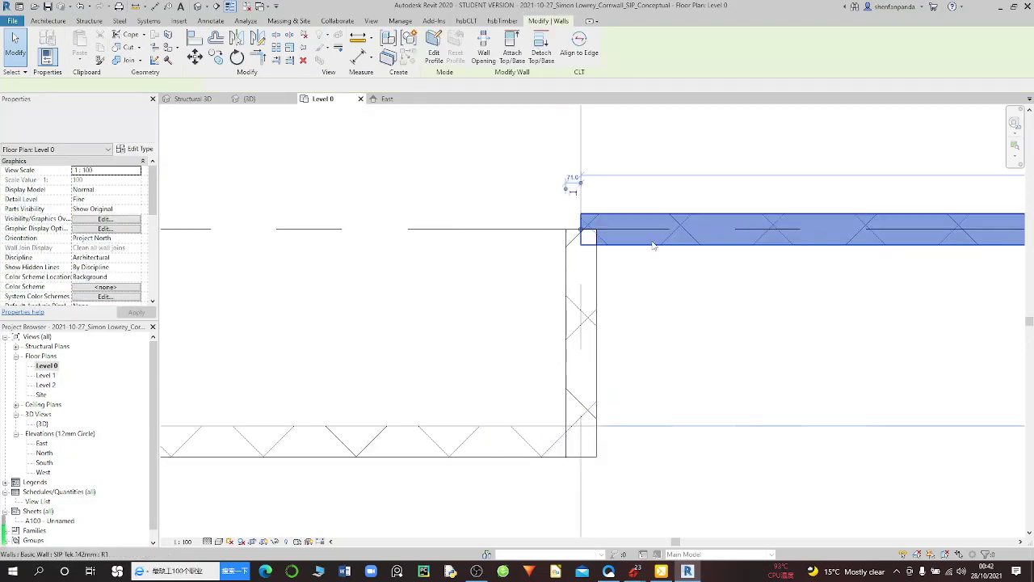
pyautogui.press('m')
pyautogui.press('v')
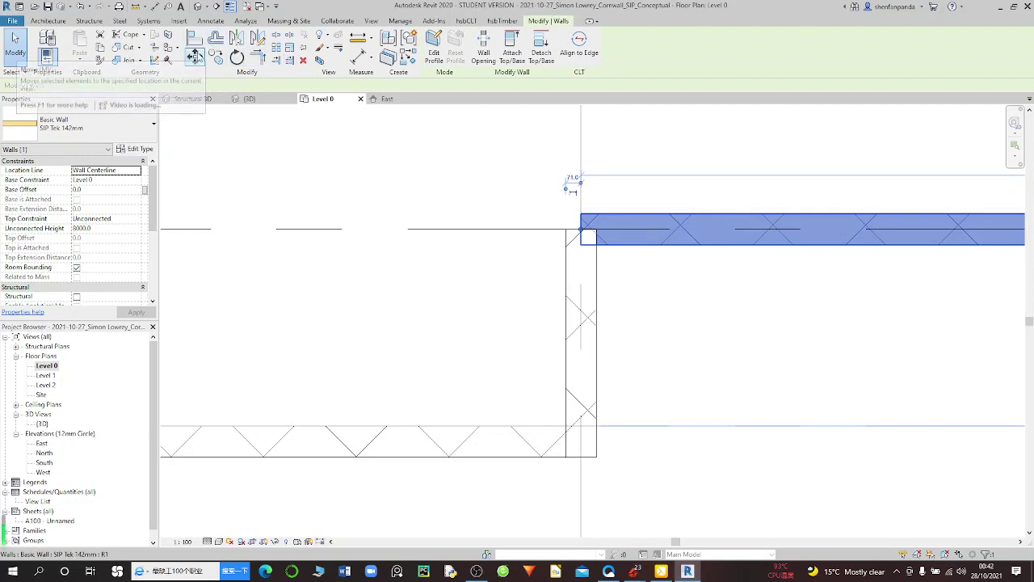
pyautogui.scroll(1, 602, 227)
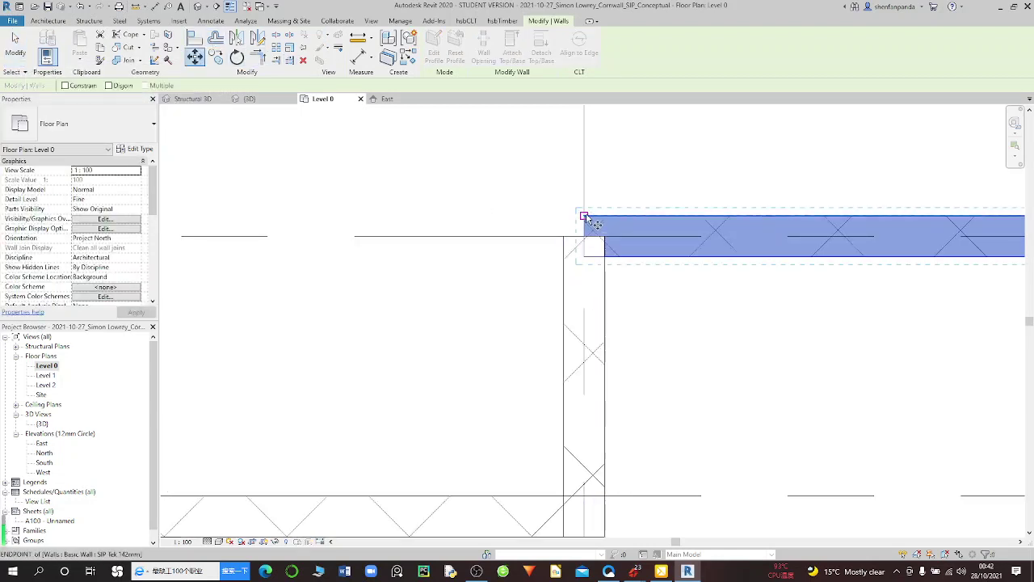
pyautogui.click(604, 236)
pyautogui.click(548, 233)
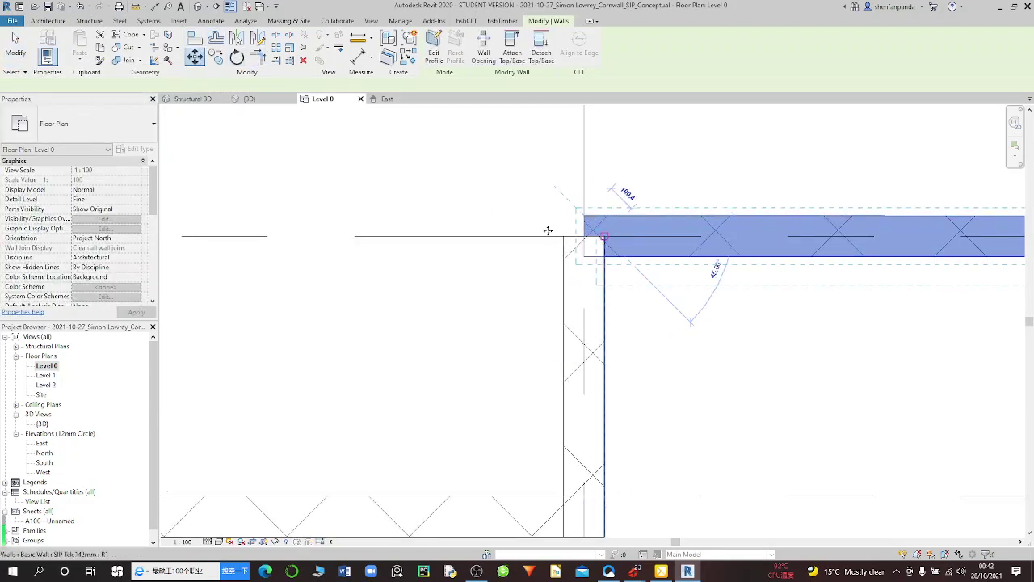
pyautogui.scroll(-3, 550, 233)
pyautogui.scroll(-1, 552, 235)
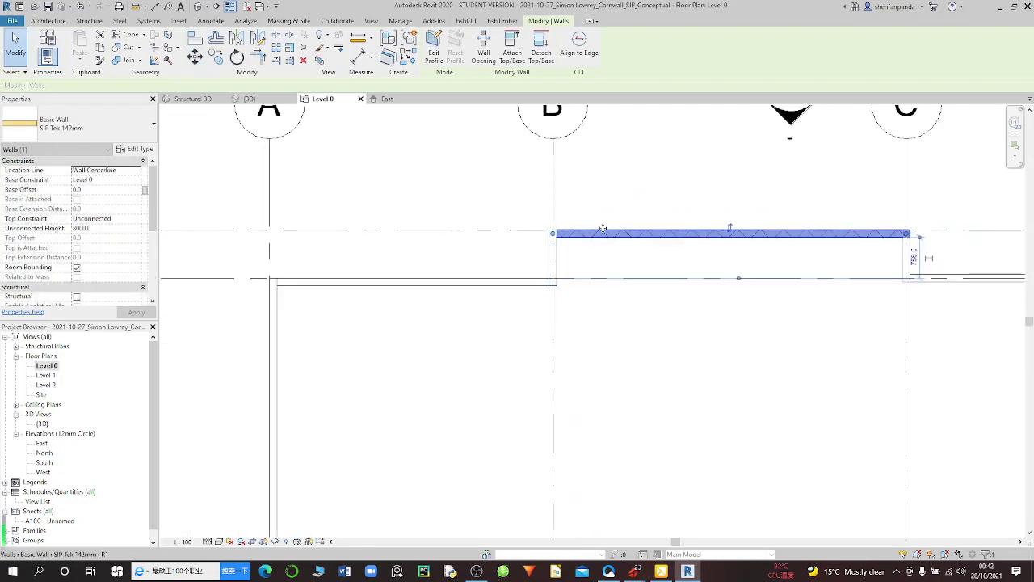
pyautogui.scroll(-1, 877, 237)
pyautogui.scroll(2, 878, 234)
pyautogui.scroll(2, 873, 226)
pyautogui.scroll(1, 875, 235)
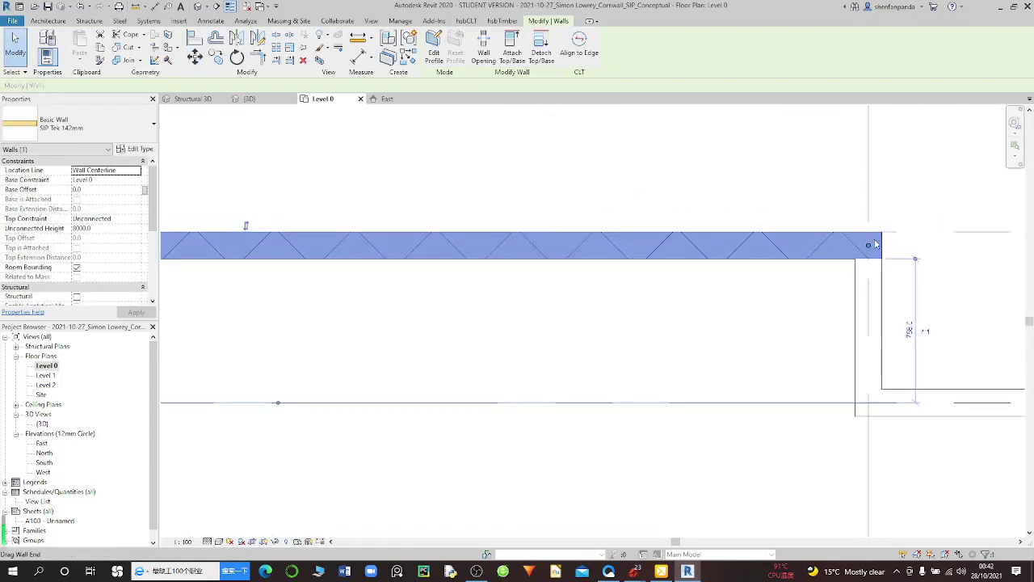
# Step: Change the join at the top wall's right end, then reselect the wall
pyautogui.rightClick(870, 249)
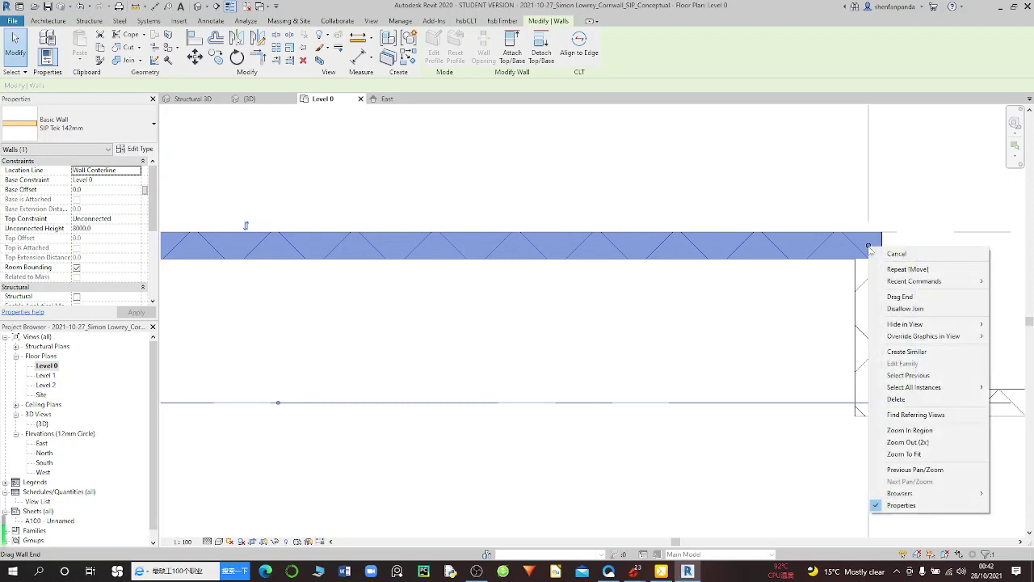
pyautogui.click(889, 306)
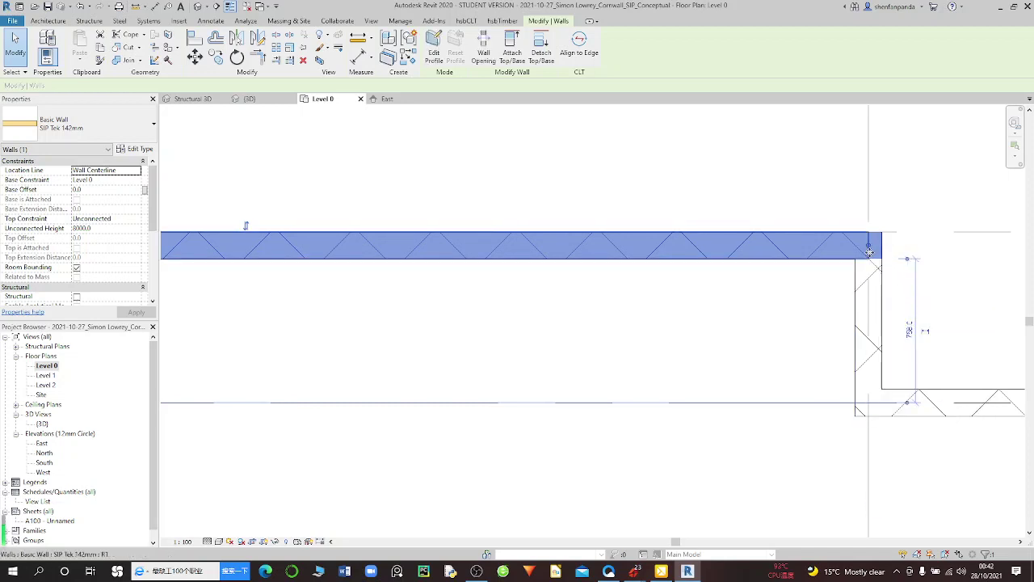
pyautogui.scroll(1, 881, 260)
pyautogui.scroll(1, 863, 259)
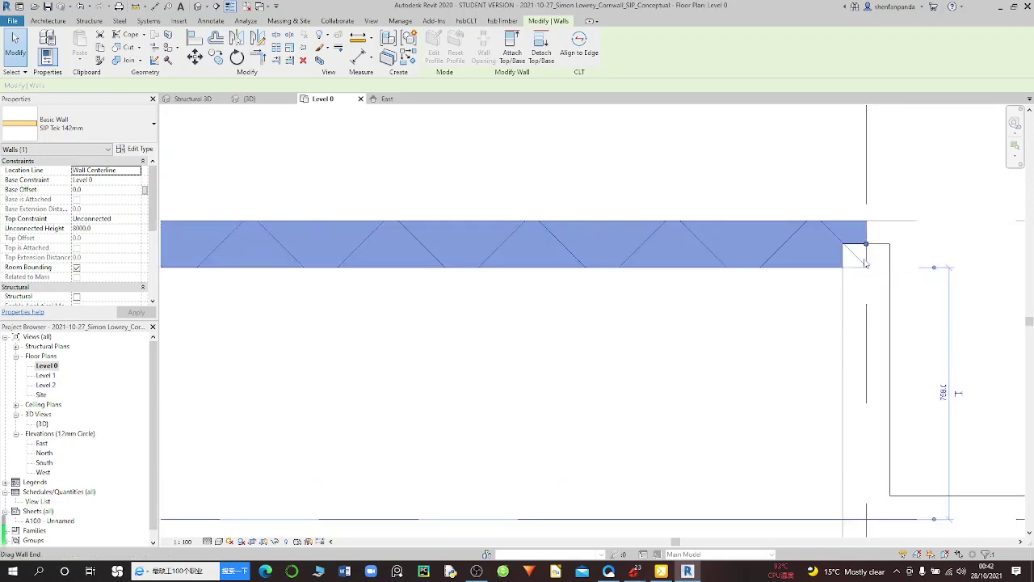
pyautogui.click(791, 304)
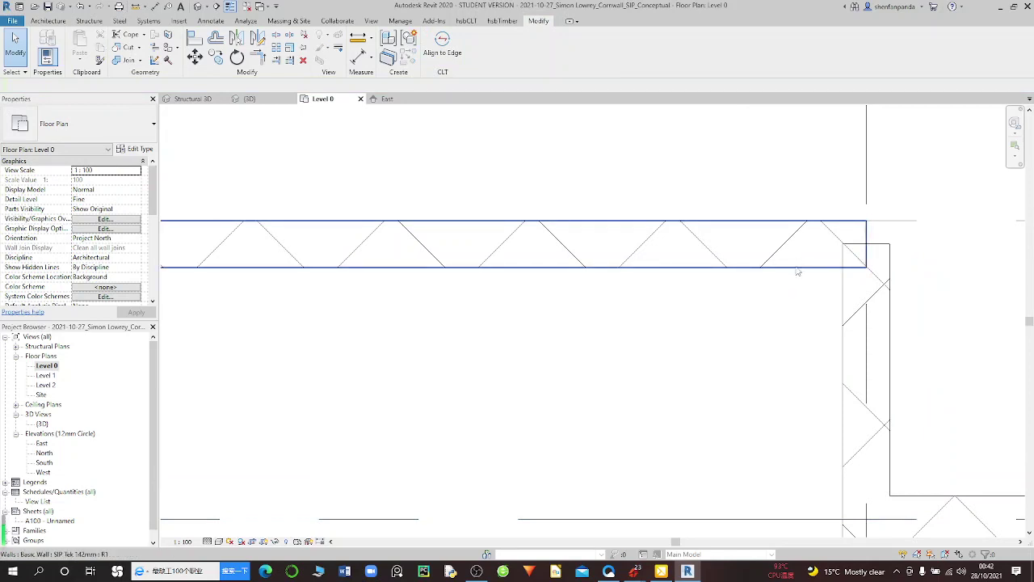
pyautogui.click(796, 272)
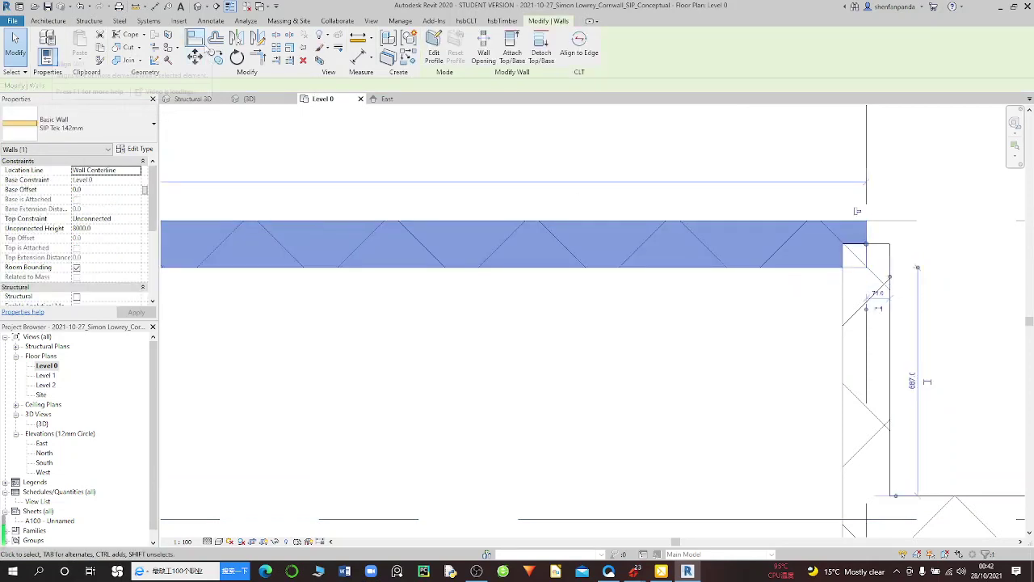
# Step: Align the outer face of the top wall between grids B and C to grid line 1
pyautogui.press('Escape')
pyautogui.click(841, 291)
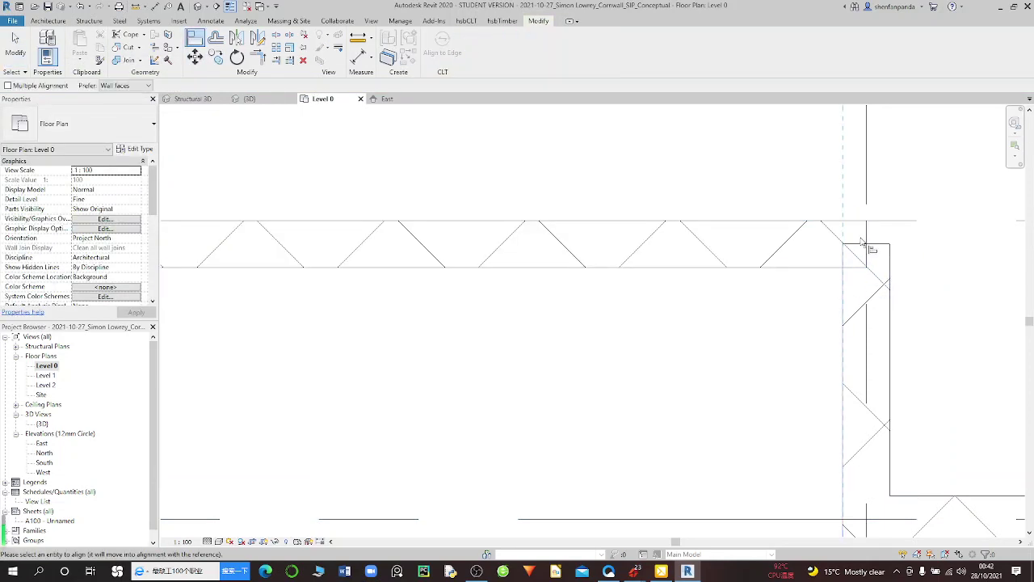
pyautogui.click(864, 240)
pyautogui.scroll(-1, 800, 238)
pyautogui.scroll(-2, 800, 238)
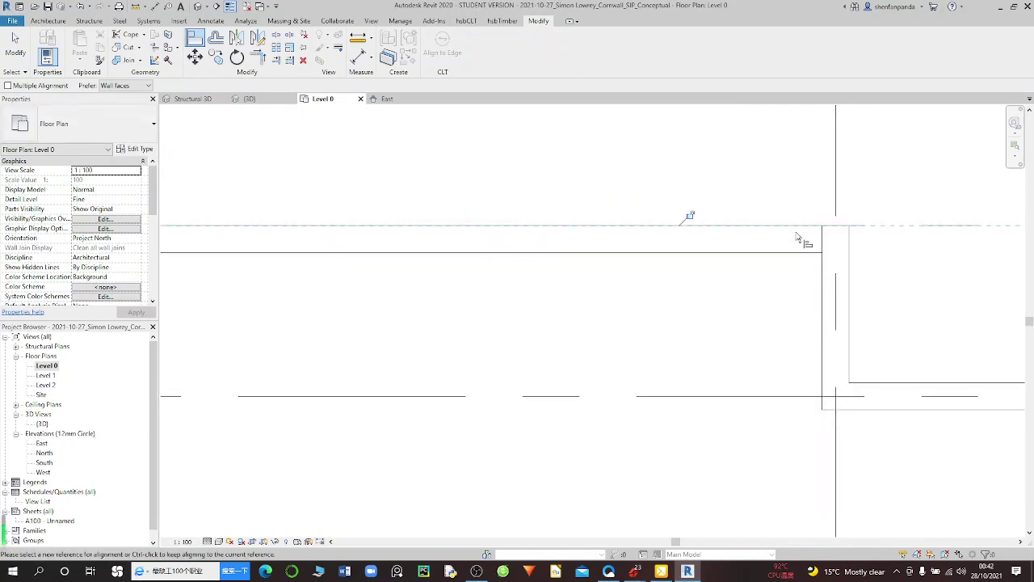
pyautogui.scroll(1, 808, 247)
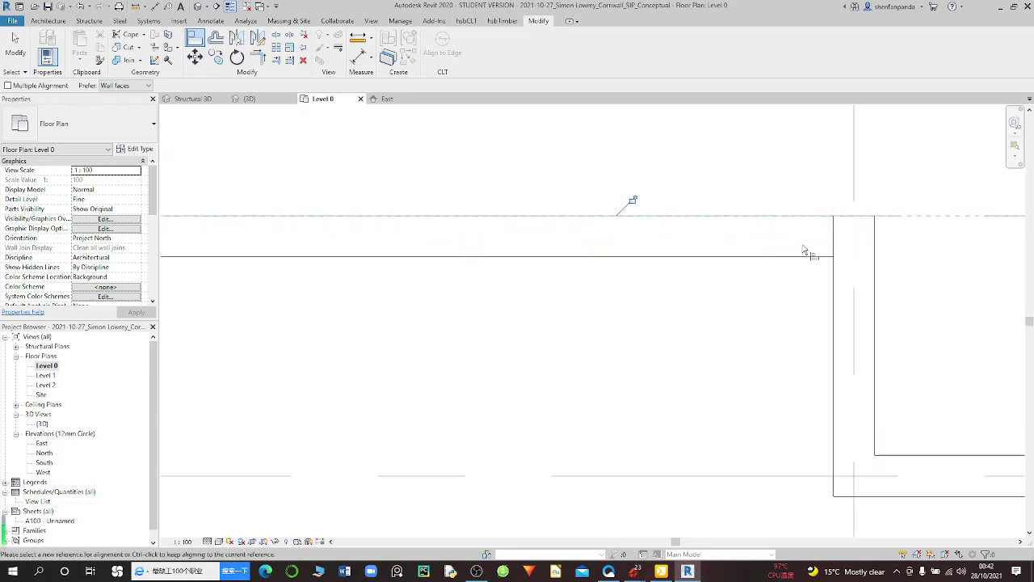
pyautogui.scroll(1, 802, 263)
pyautogui.scroll(-1, 670, 277)
pyautogui.scroll(-1, 427, 288)
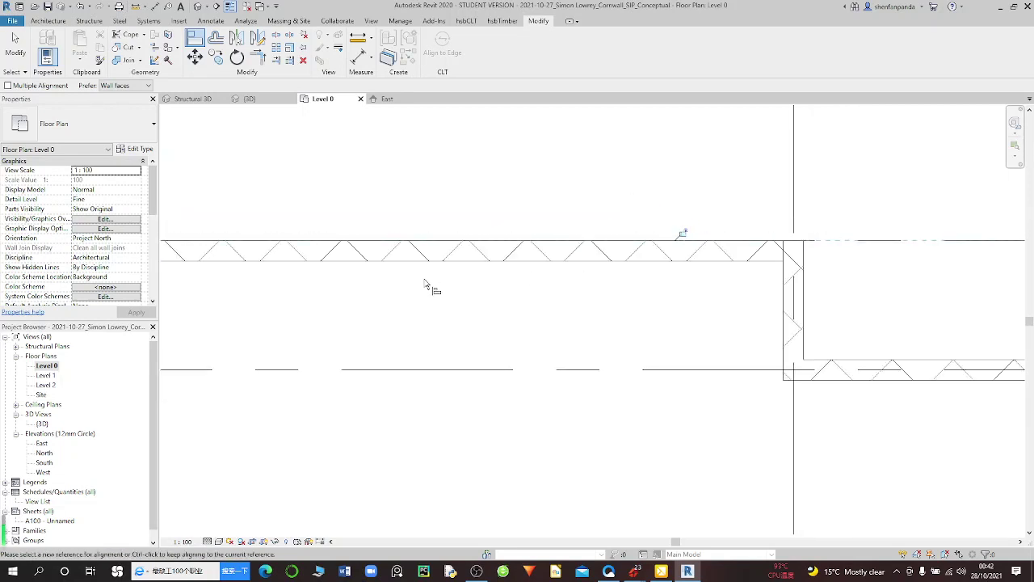
pyautogui.scroll(-1, 420, 278)
pyautogui.scroll(-1, 421, 277)
pyautogui.scroll(-1, 421, 277)
pyautogui.scroll(-1, 312, 280)
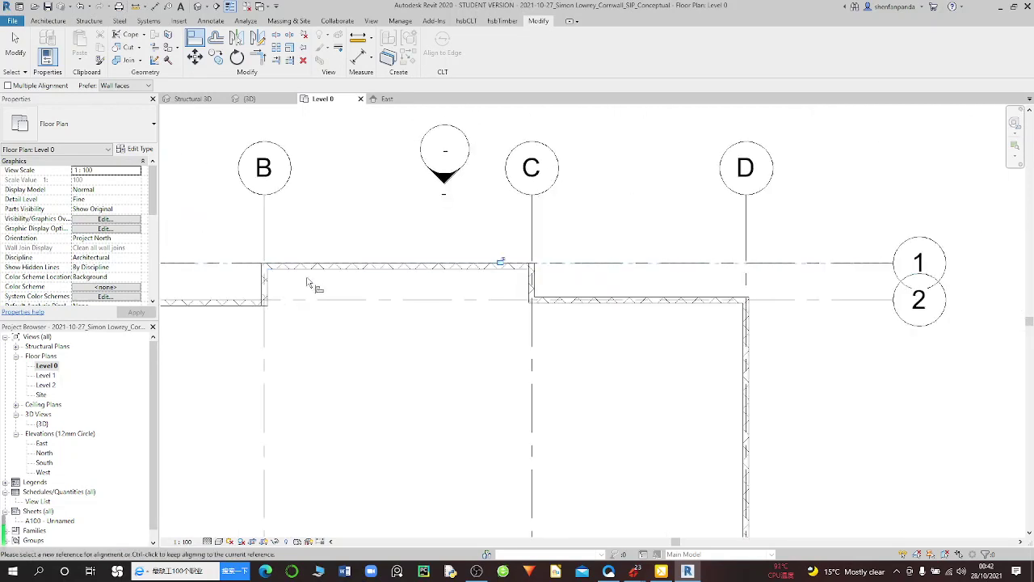
pyautogui.scroll(2, 259, 277)
pyautogui.scroll(1, 248, 270)
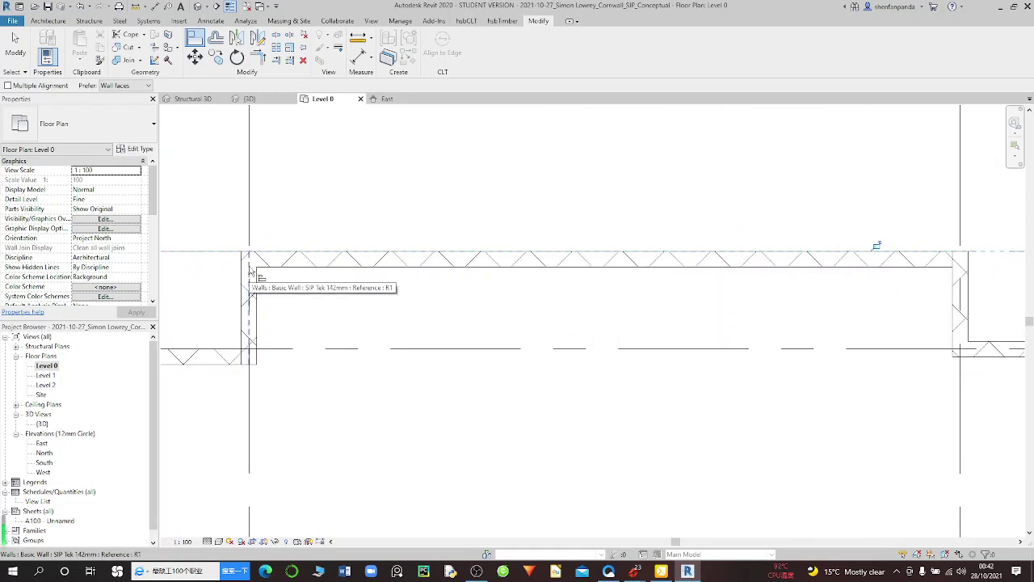
pyautogui.scroll(1, 248, 271)
pyautogui.scroll(1, 250, 271)
pyautogui.scroll(1, 248, 271)
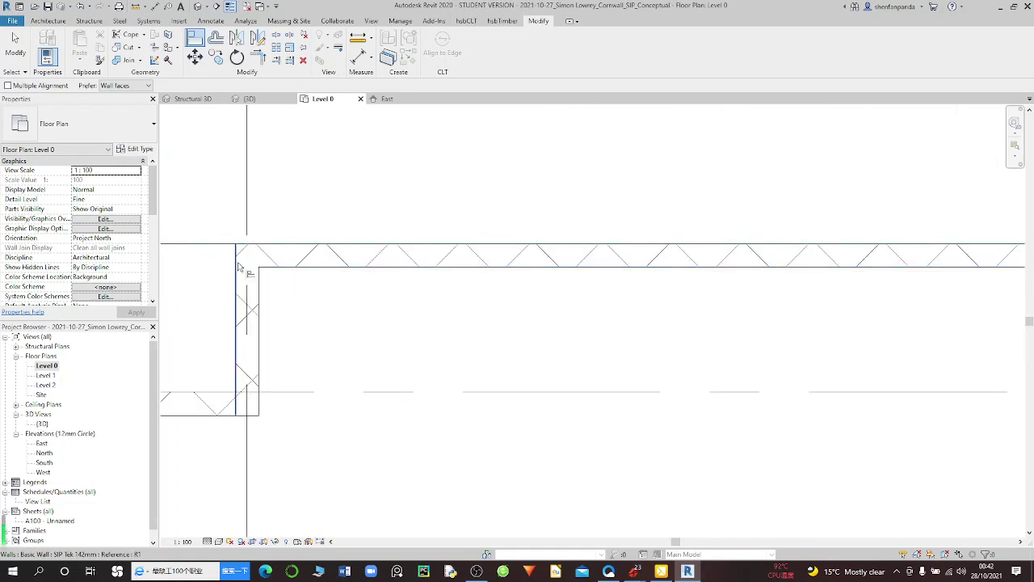
pyautogui.click(239, 269)
pyautogui.scroll(-1, 428, 277)
pyautogui.scroll(-1, 566, 289)
pyautogui.scroll(1, 750, 265)
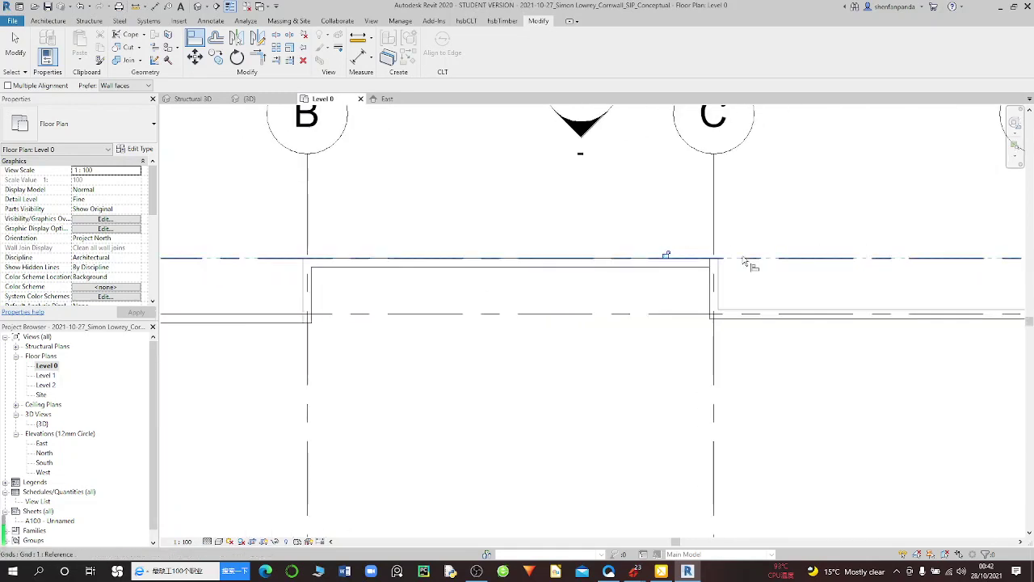
pyautogui.scroll(1, 728, 269)
pyautogui.scroll(1, 715, 273)
pyautogui.scroll(1, 695, 280)
pyautogui.scroll(1, 670, 285)
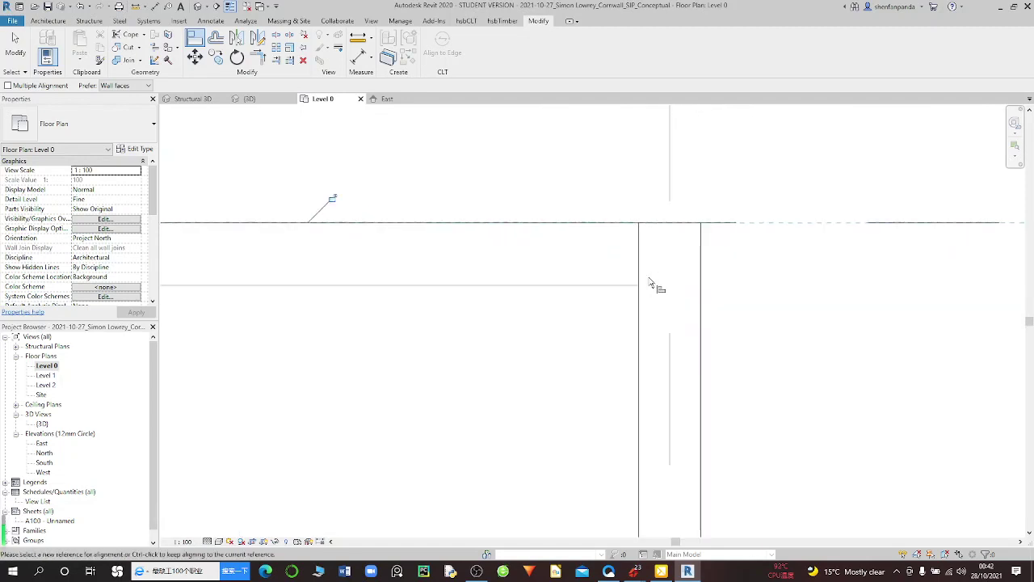
# Step: Select the top wall and check its end join options without changing them
pyautogui.press('Escape')
pyautogui.press('Escape')
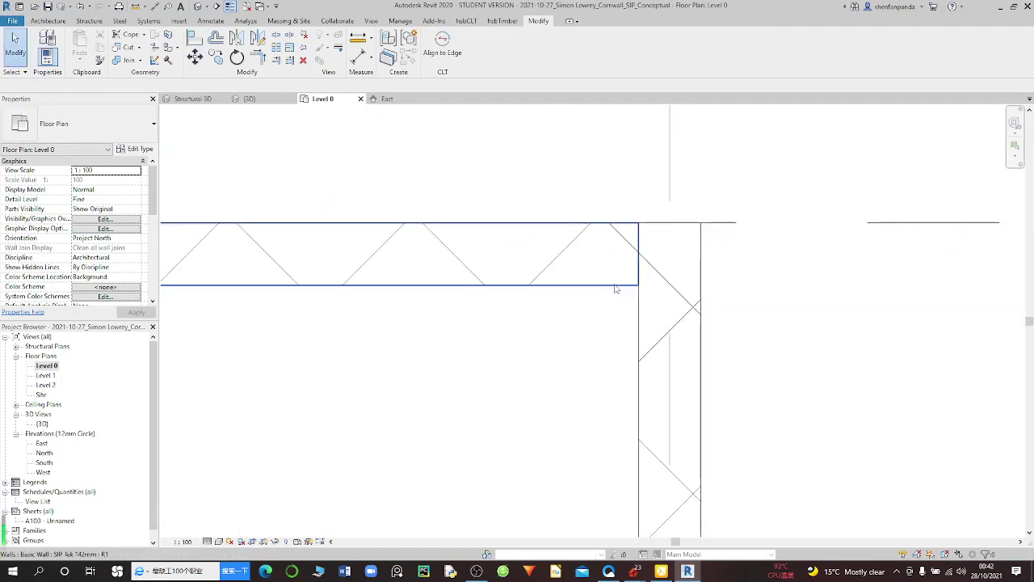
pyautogui.click(617, 287)
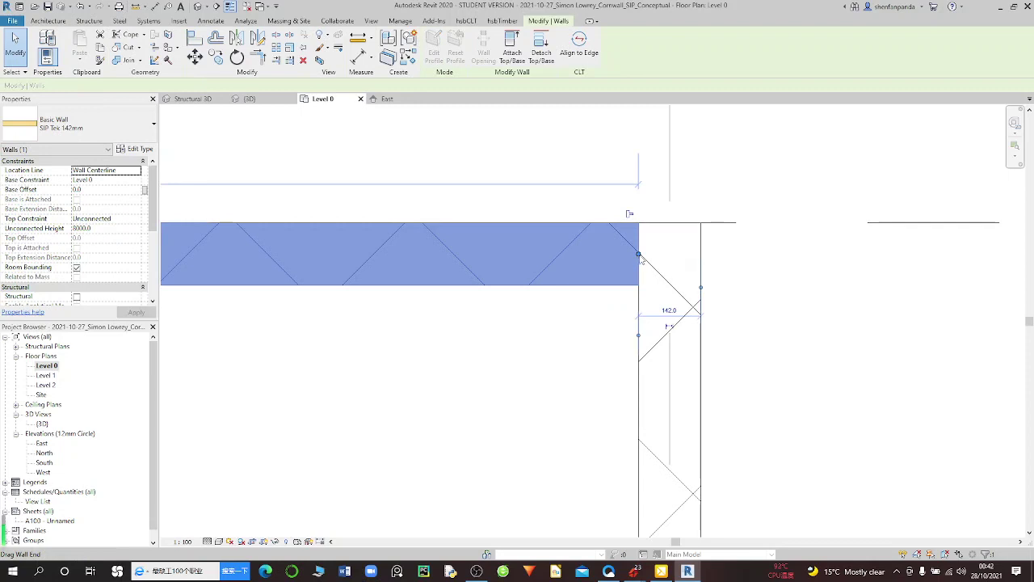
pyautogui.rightClick(640, 257)
pyautogui.press('Escape')
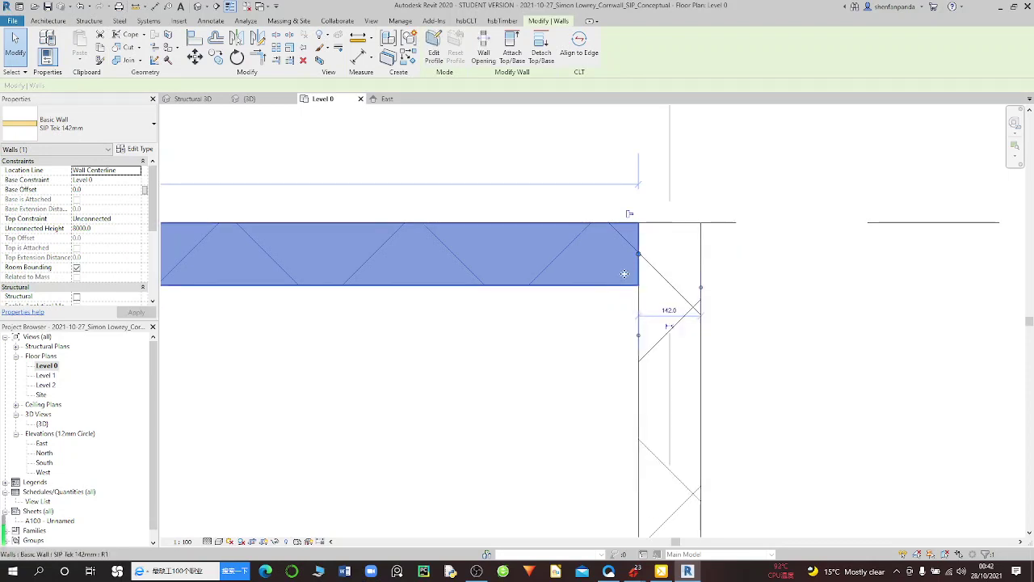
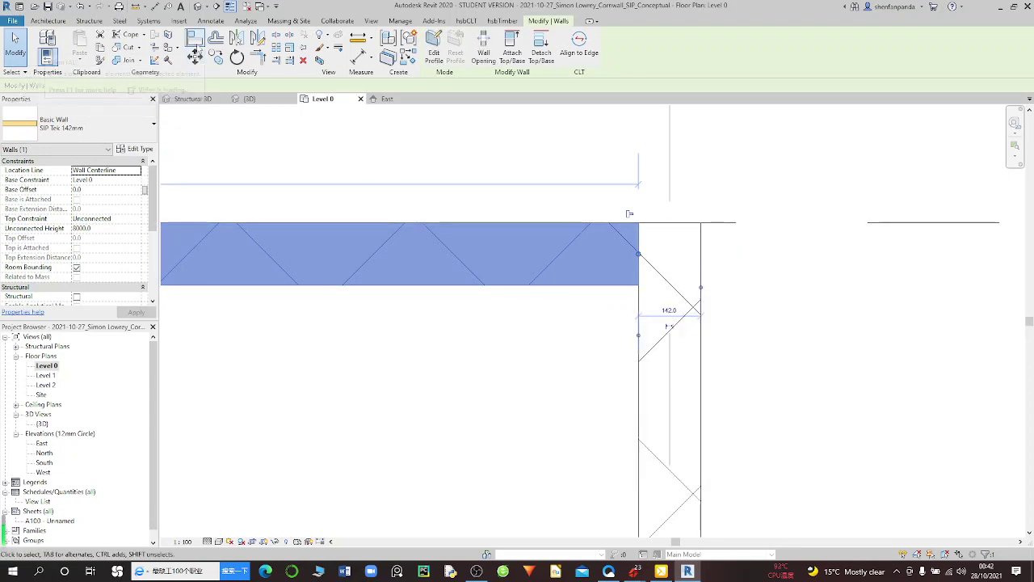
# Step: Disallow join at the end of the vertical corner wall
pyautogui.press('a')
pyautogui.press('l')
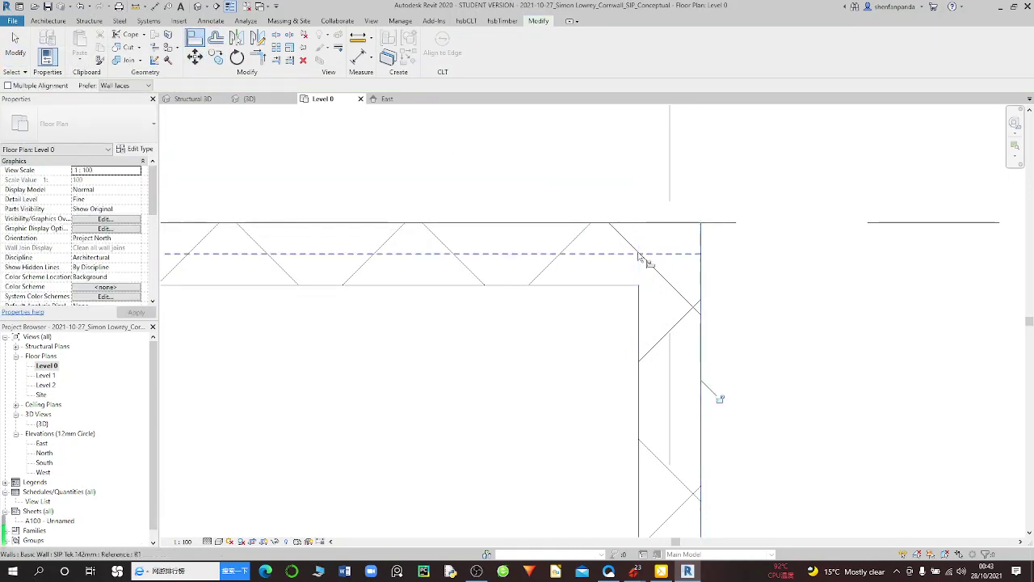
pyautogui.press('Escape')
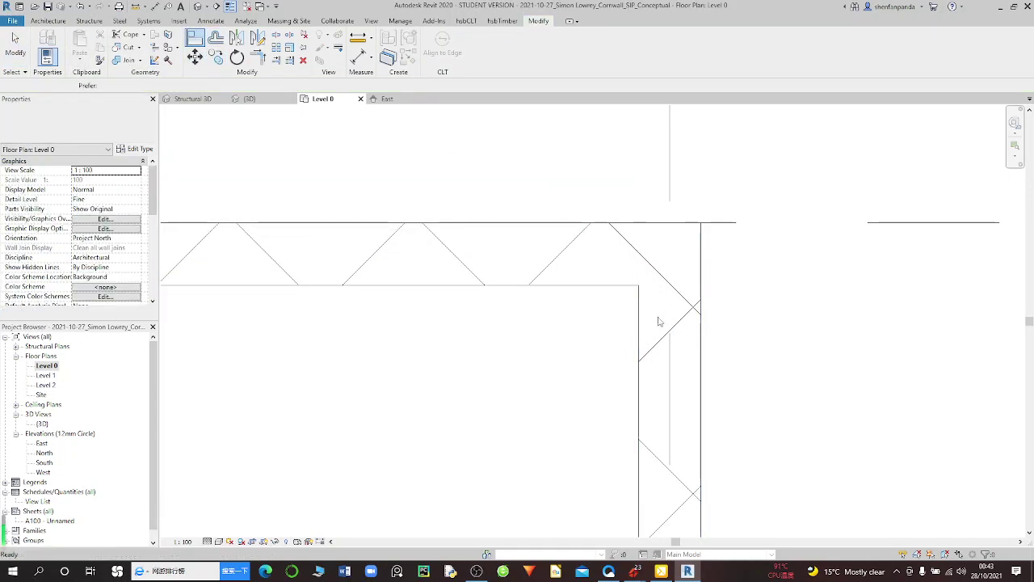
pyautogui.click(641, 330)
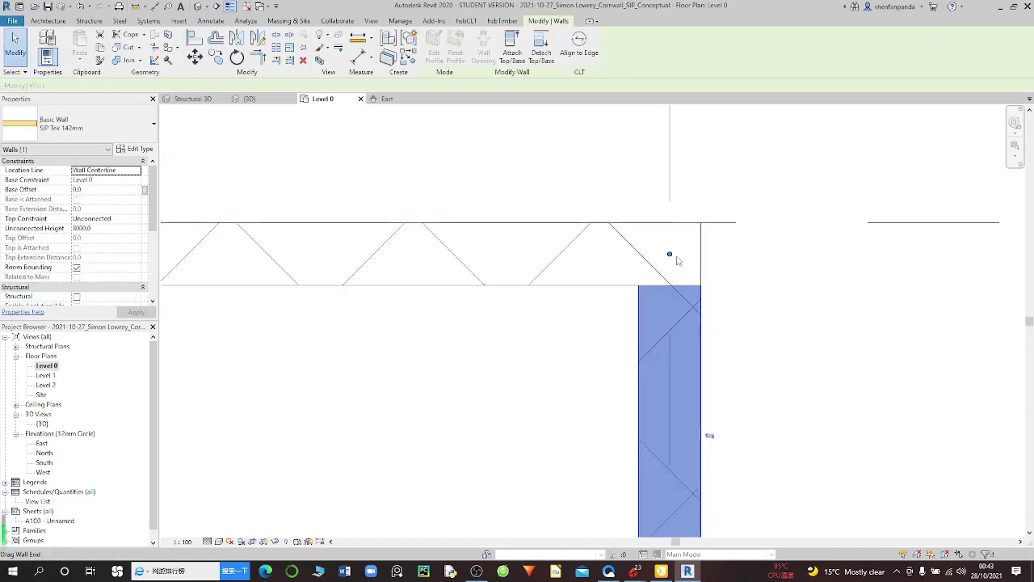
pyautogui.rightClick(670, 256)
pyautogui.click(702, 313)
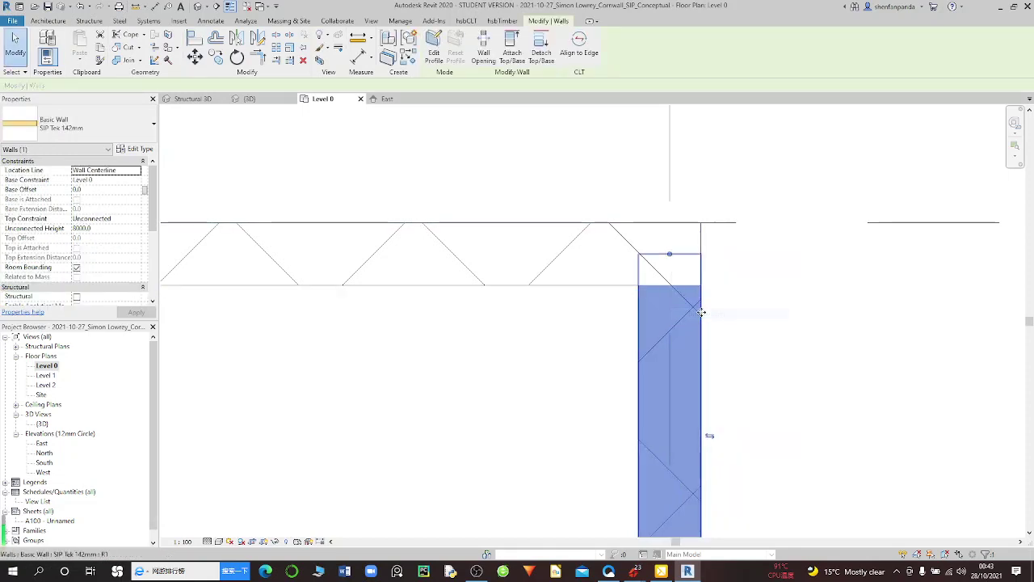
pyautogui.press('Escape')
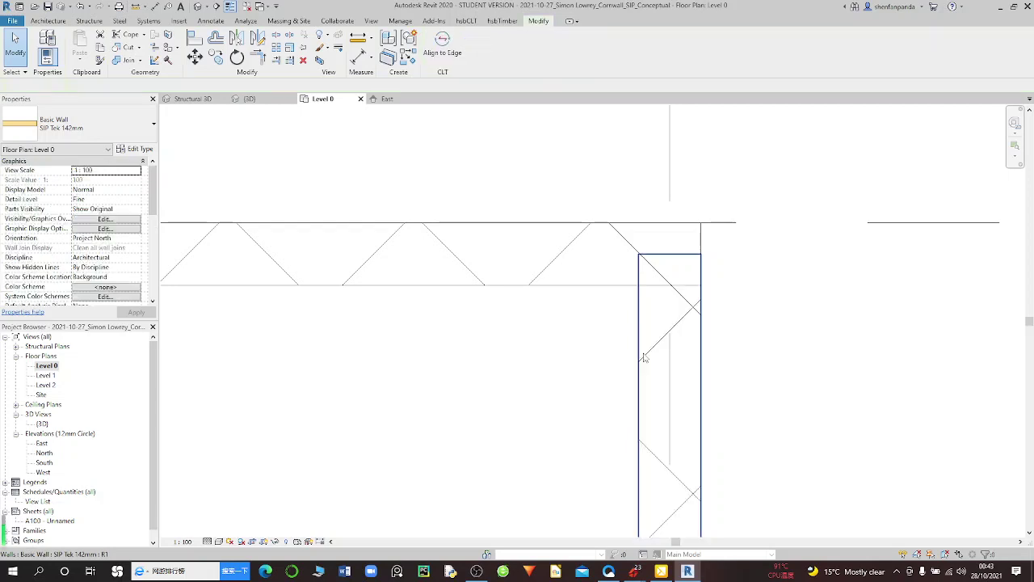
# Step: Disallow join on the top wall's end and drag it across to the vertical wall
pyautogui.click(672, 282)
pyautogui.scroll(2, 672, 282)
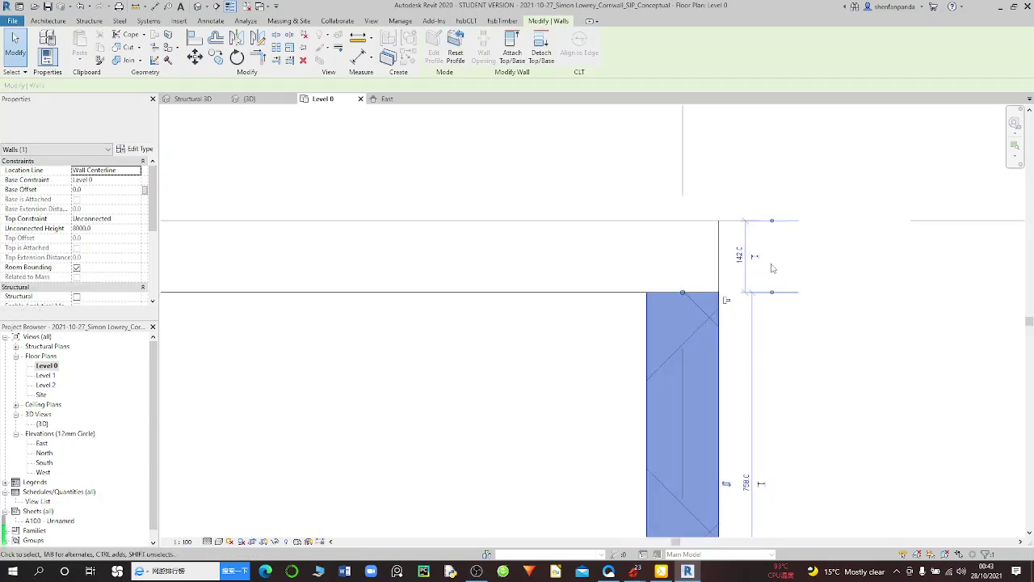
pyautogui.scroll(-3, 784, 266)
pyautogui.scroll(-2, 792, 269)
pyautogui.scroll(-2, 791, 269)
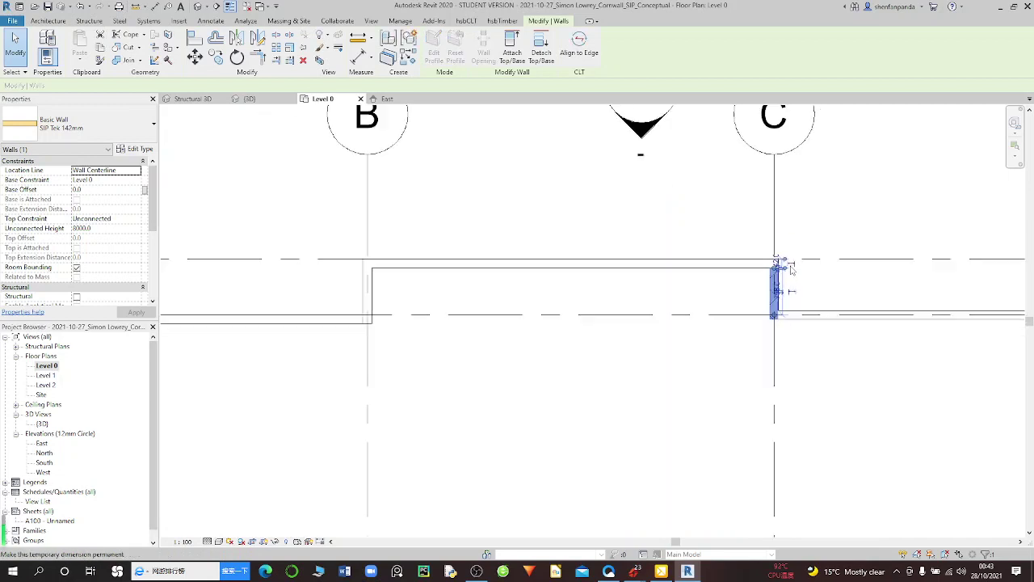
pyautogui.scroll(2, 404, 262)
pyautogui.scroll(2, 399, 263)
pyautogui.scroll(2, 400, 262)
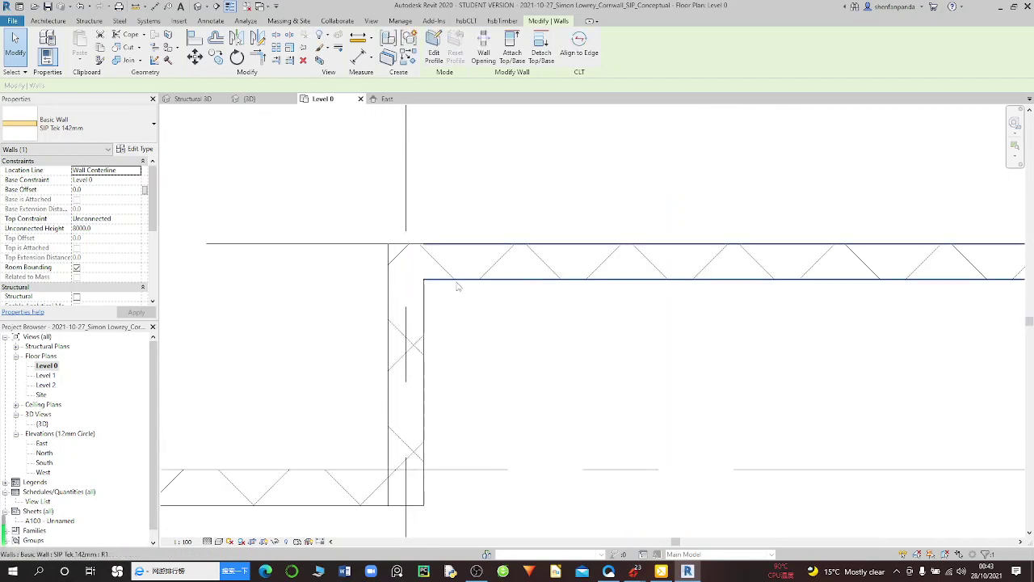
pyautogui.scroll(1, 404, 268)
pyautogui.scroll(1, 406, 271)
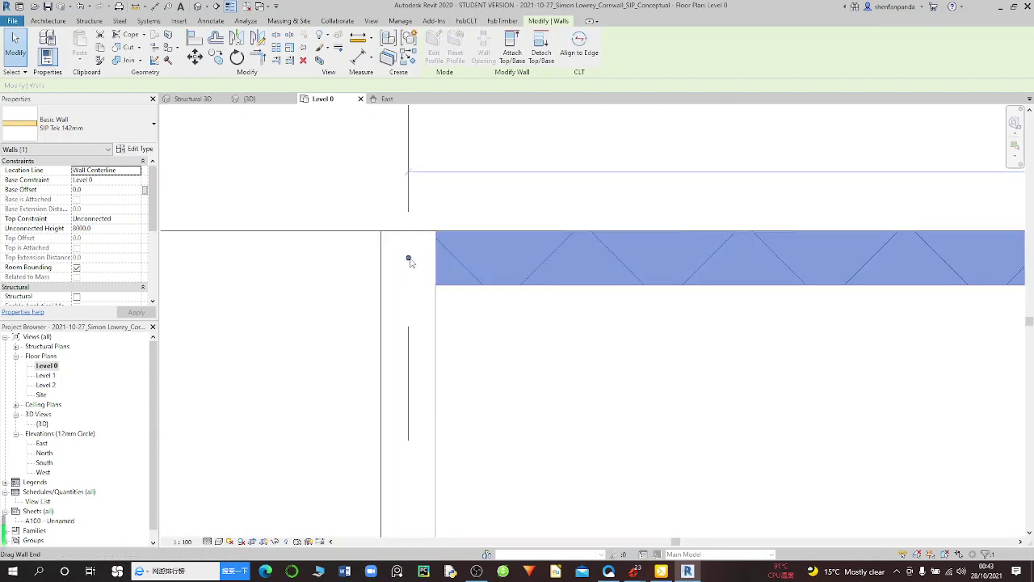
pyautogui.rightClick(409, 259)
pyautogui.click(446, 320)
pyautogui.scroll(1, 412, 260)
pyautogui.moveTo(409, 259); pyautogui.dragTo(431, 312)
pyautogui.click(372, 321)
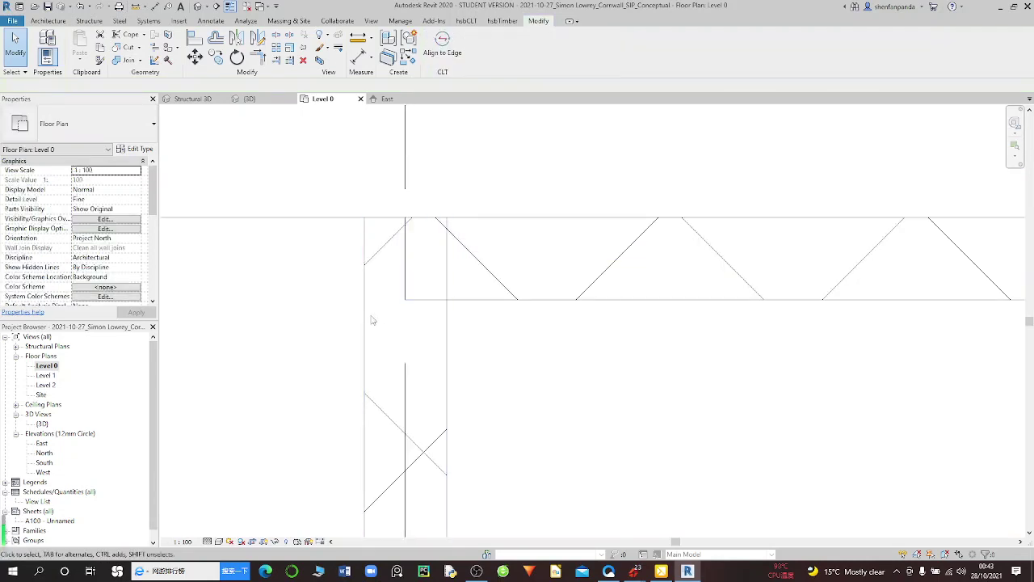
pyautogui.click(359, 260)
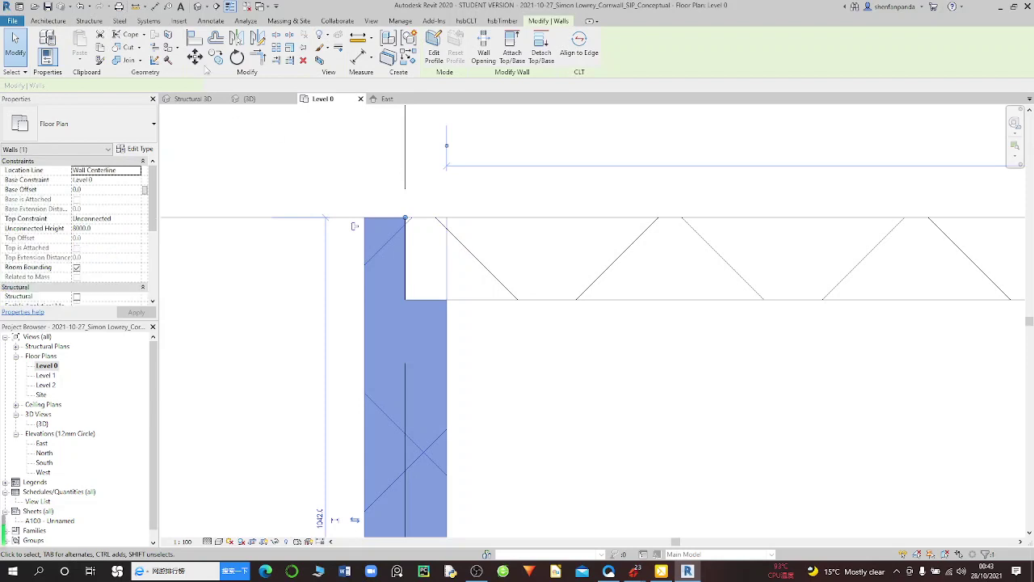
pyautogui.click(354, 226)
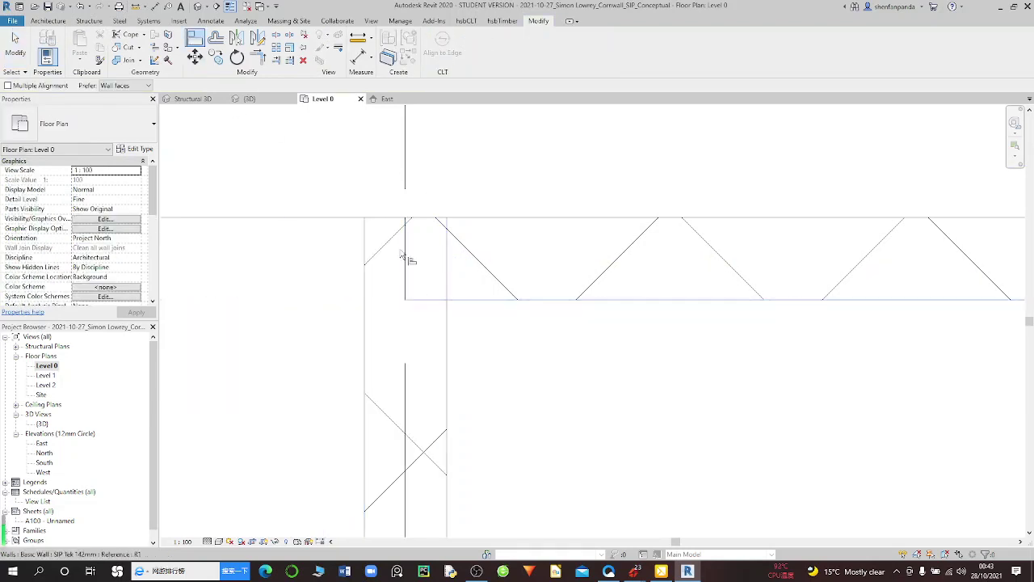
# Step: Undo the last two wall adjustments
pyautogui.hotkey('ctrl', 'z')
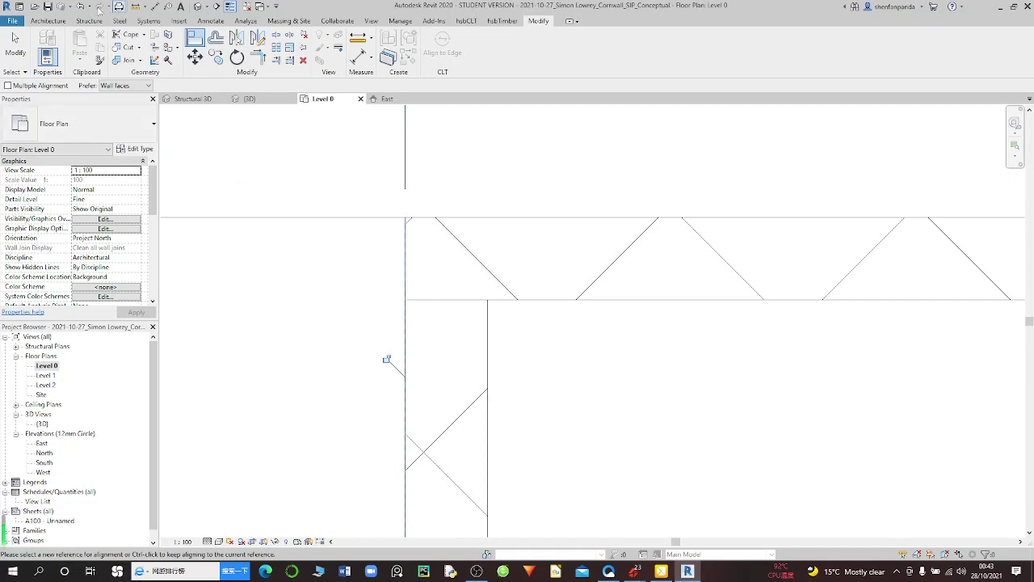
pyautogui.hotkey('ctrl', 'z')
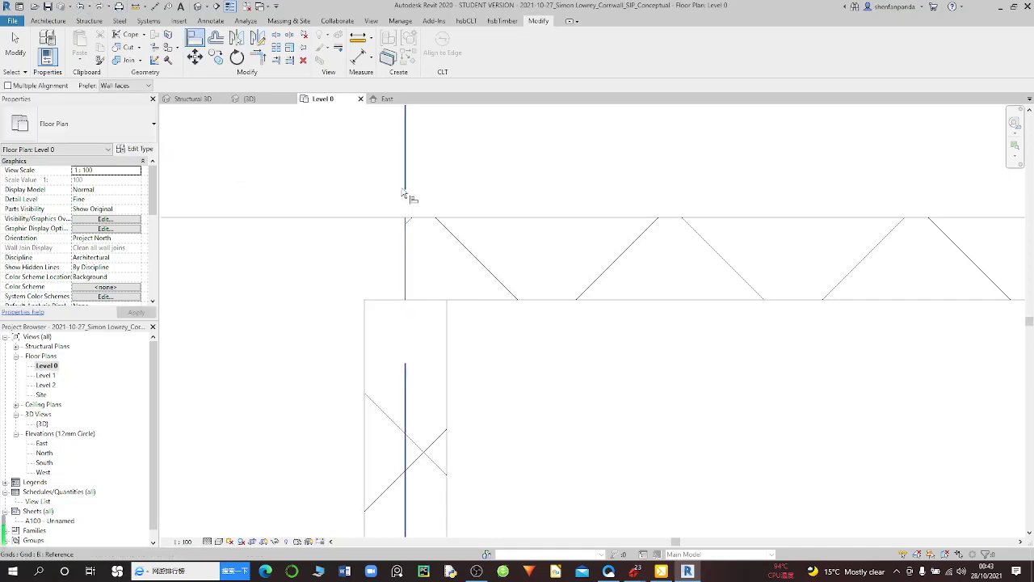
pyautogui.scroll(-2, 406, 194)
pyautogui.scroll(-1, 406, 192)
pyautogui.scroll(-1, 406, 192)
pyautogui.scroll(1, 408, 214)
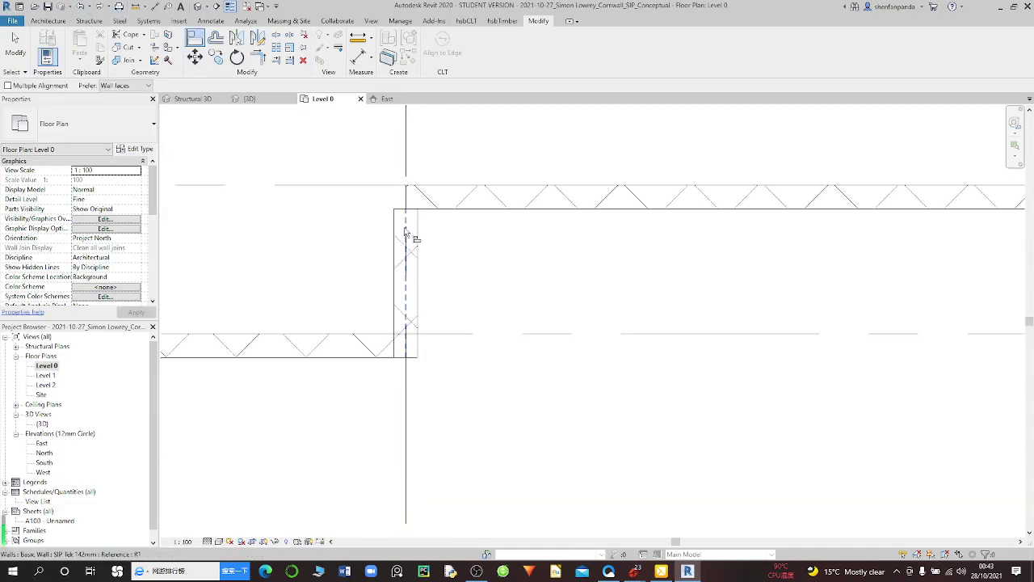
pyautogui.scroll(1, 407, 231)
pyautogui.scroll(1, 400, 192)
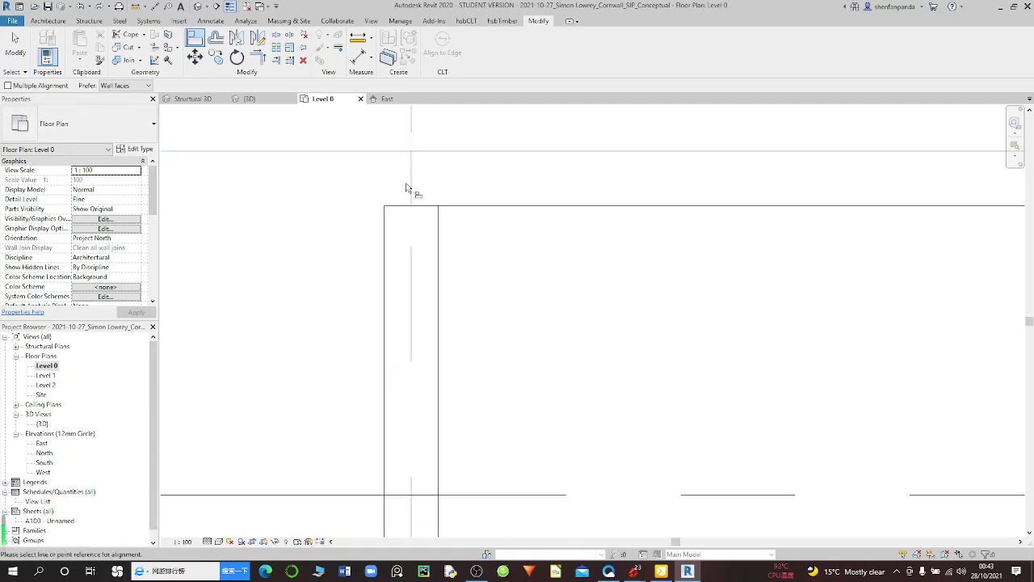
# Step: Pick a wall face as alignment reference and check the horizontal wall's offset
pyautogui.click(386, 241)
pyautogui.scroll(-1, 393, 307)
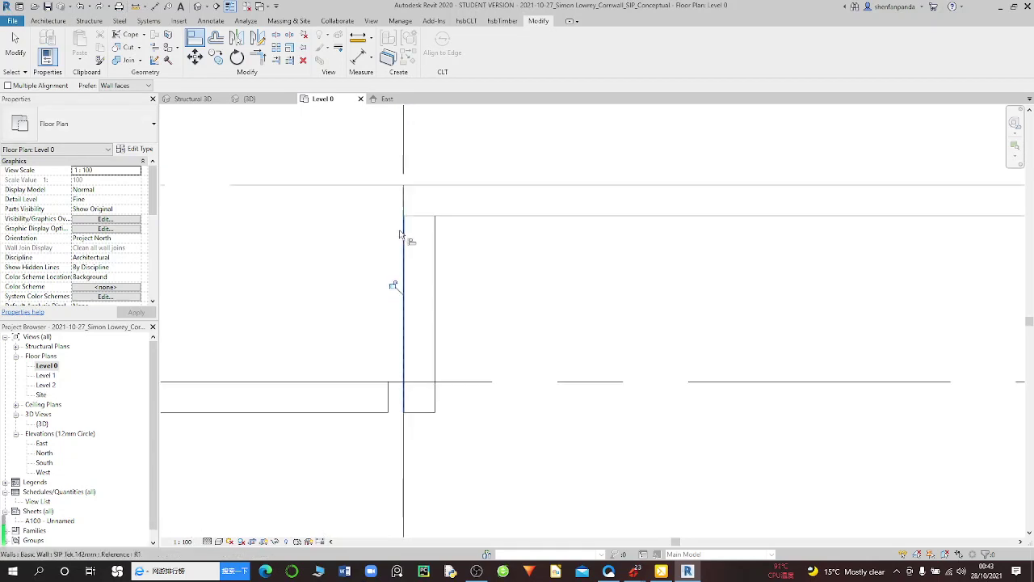
pyautogui.scroll(1, 394, 278)
pyautogui.scroll(-1, 420, 287)
pyautogui.scroll(-1, 444, 292)
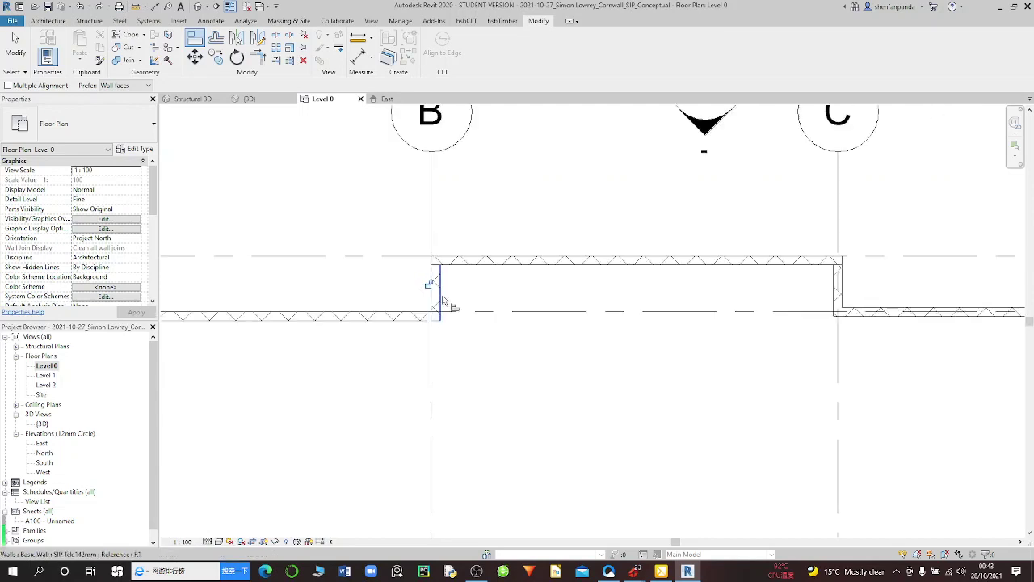
pyautogui.scroll(2, 395, 328)
pyautogui.scroll(2, 417, 327)
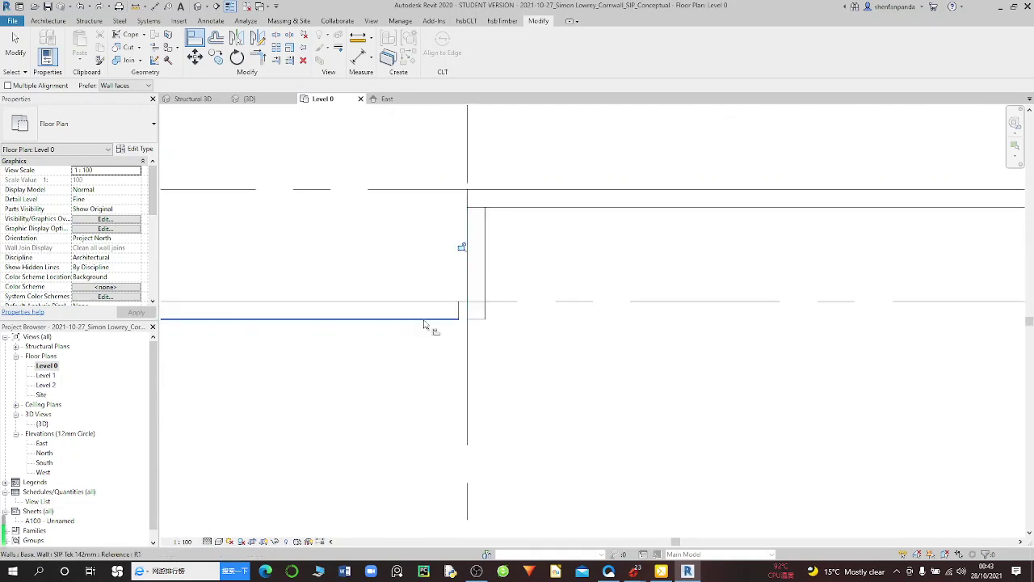
pyautogui.scroll(2, 457, 307)
pyautogui.scroll(1, 476, 300)
pyautogui.scroll(1, 477, 303)
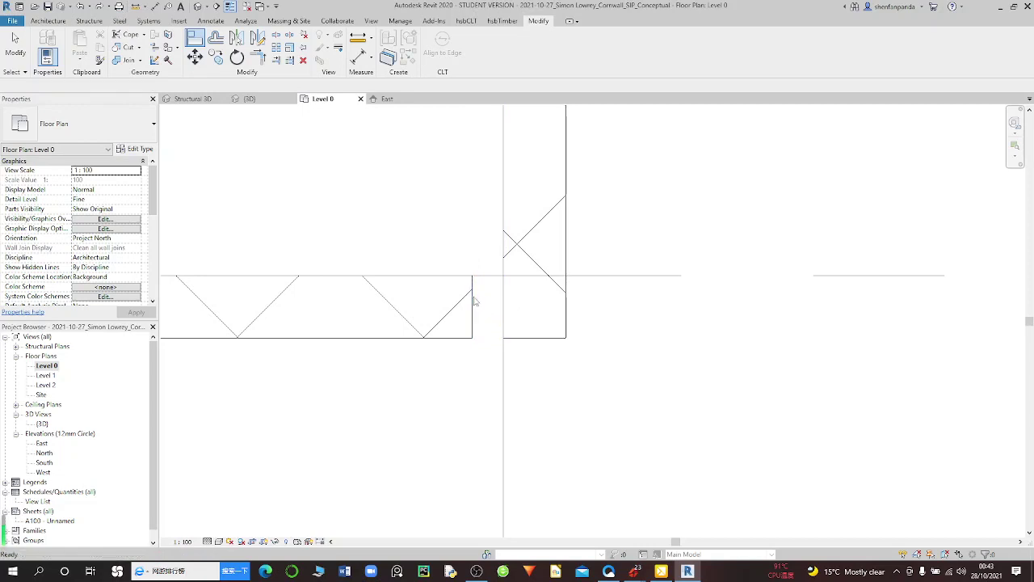
pyautogui.click(472, 306)
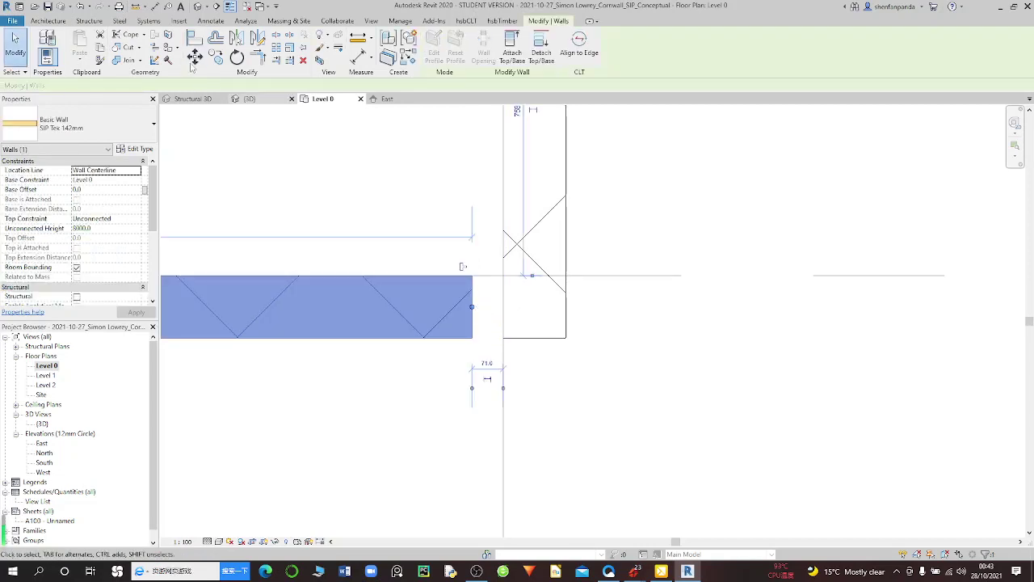
pyautogui.click(464, 268)
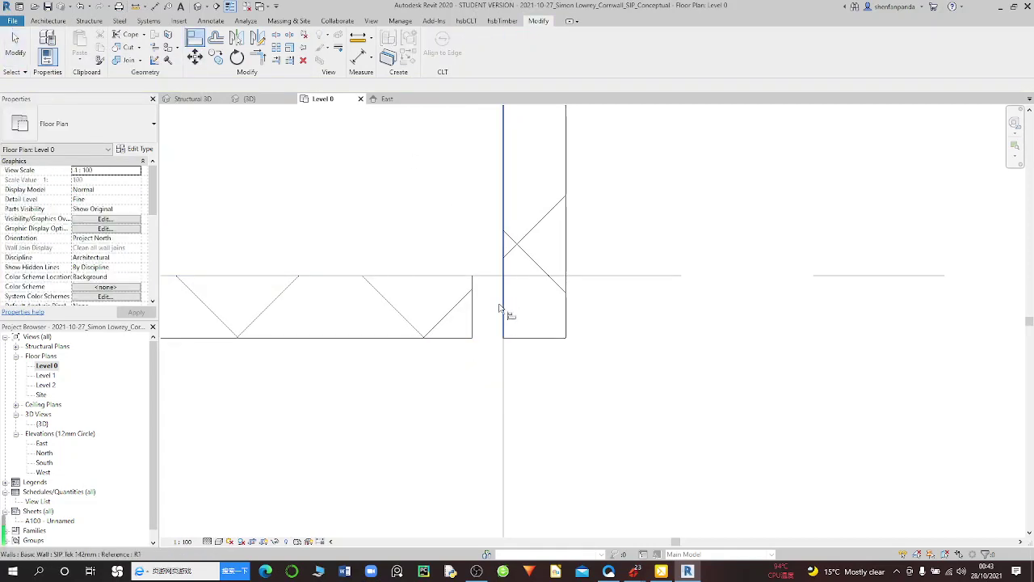
# Step: Align the wall's centreline to the chosen reference line
pyautogui.scroll(-2, 526, 301)
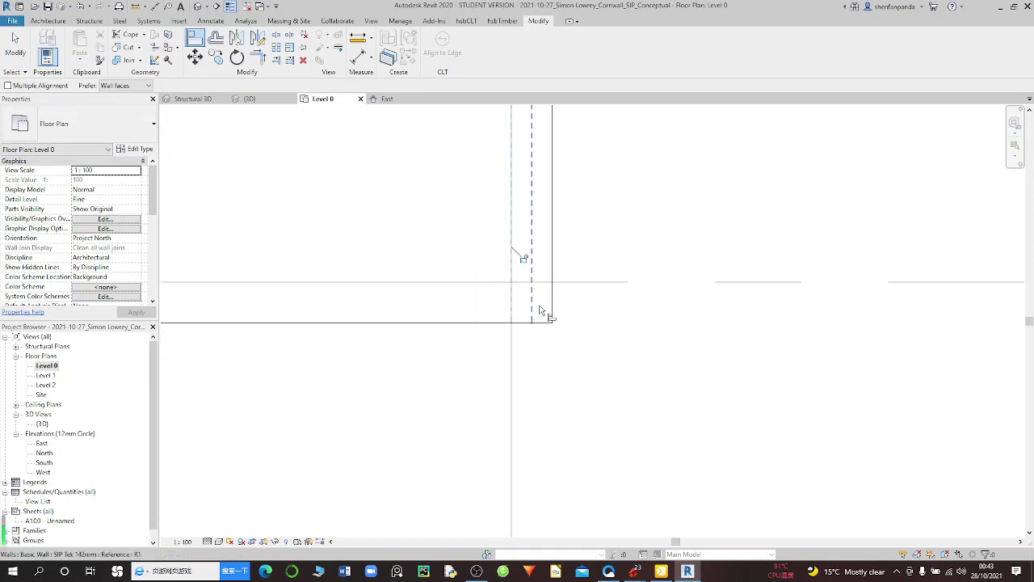
pyautogui.scroll(-2, 541, 307)
pyautogui.scroll(-1, 545, 322)
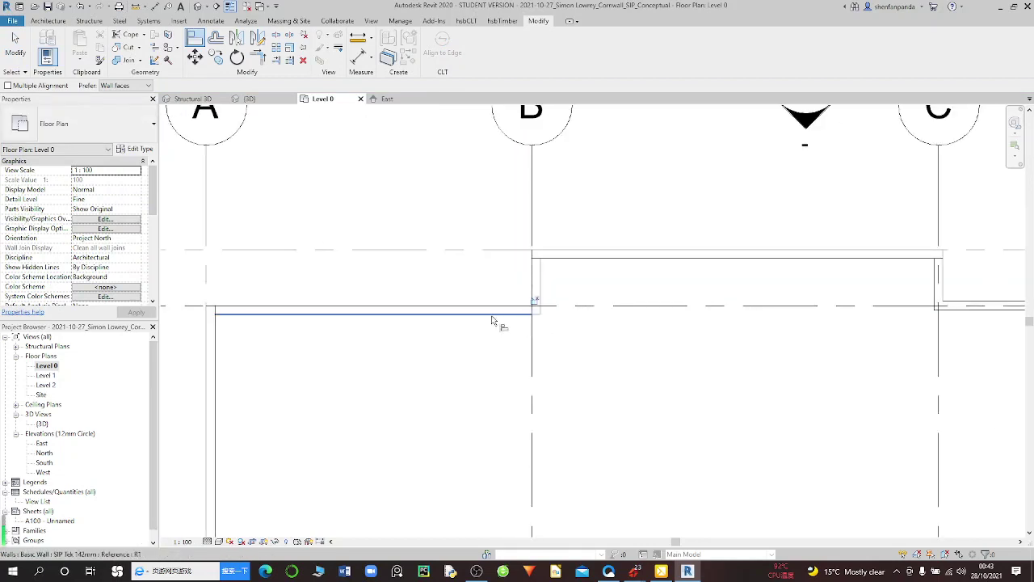
pyautogui.scroll(-1, 240, 319)
pyautogui.click(237, 321)
pyautogui.scroll(-2, 386, 281)
pyautogui.scroll(-2, 619, 299)
pyautogui.scroll(3, 687, 271)
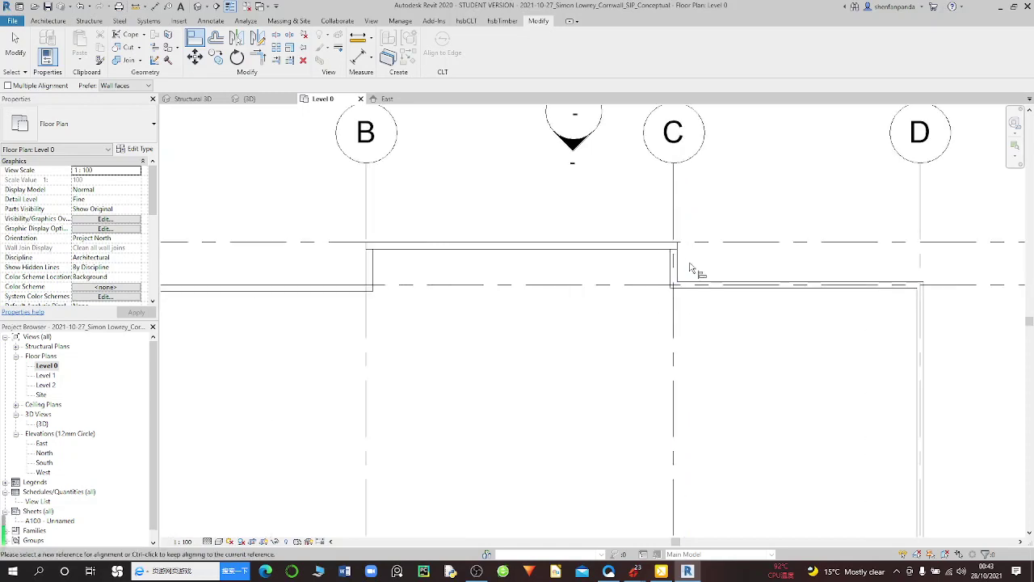
pyautogui.scroll(1, 690, 267)
pyautogui.scroll(1, 684, 267)
pyautogui.scroll(1, 671, 271)
pyautogui.scroll(2, 667, 236)
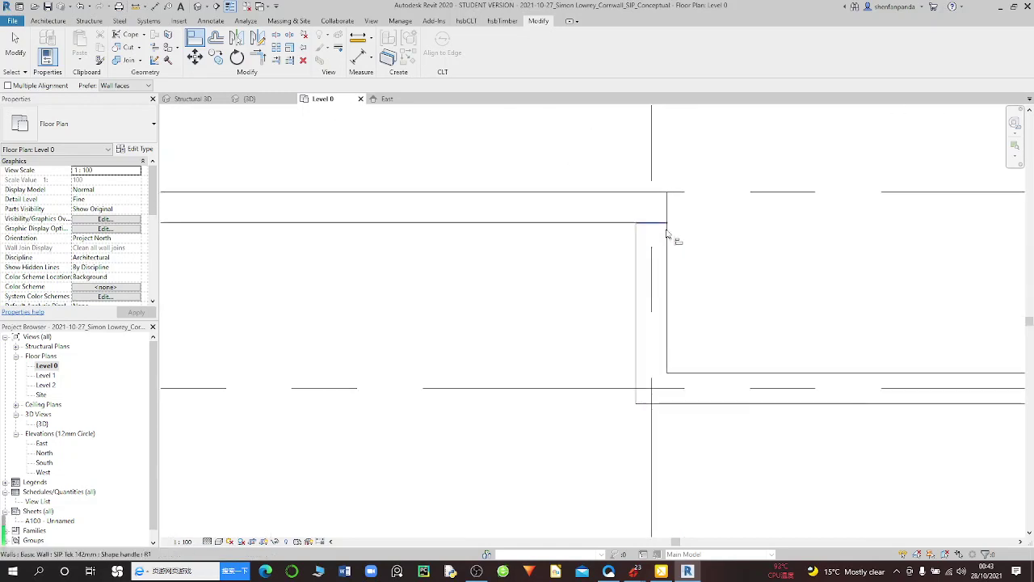
pyautogui.scroll(1, 668, 234)
pyautogui.click(651, 256)
pyautogui.press('Escape')
pyautogui.press('Escape')
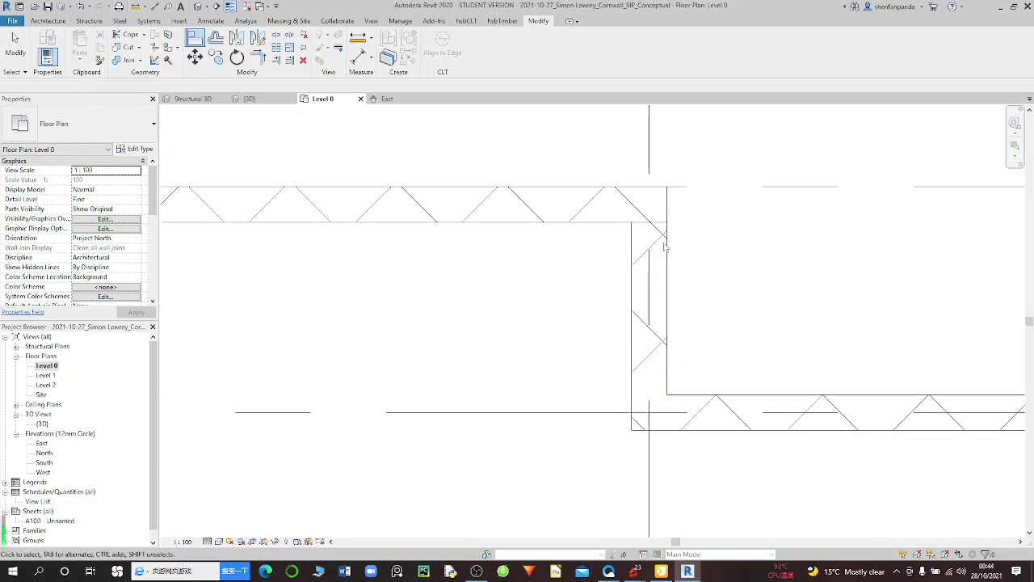
# Step: Align the vertical wall at the grid C corner to the grid line
pyautogui.click(664, 242)
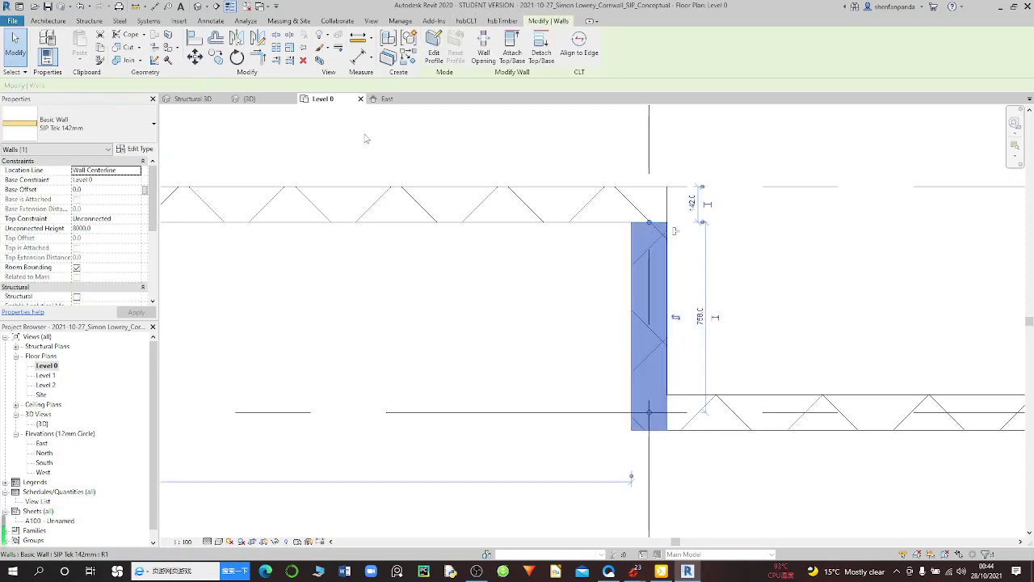
pyautogui.press('a')
pyautogui.press('l')
pyautogui.scroll(2, 670, 238)
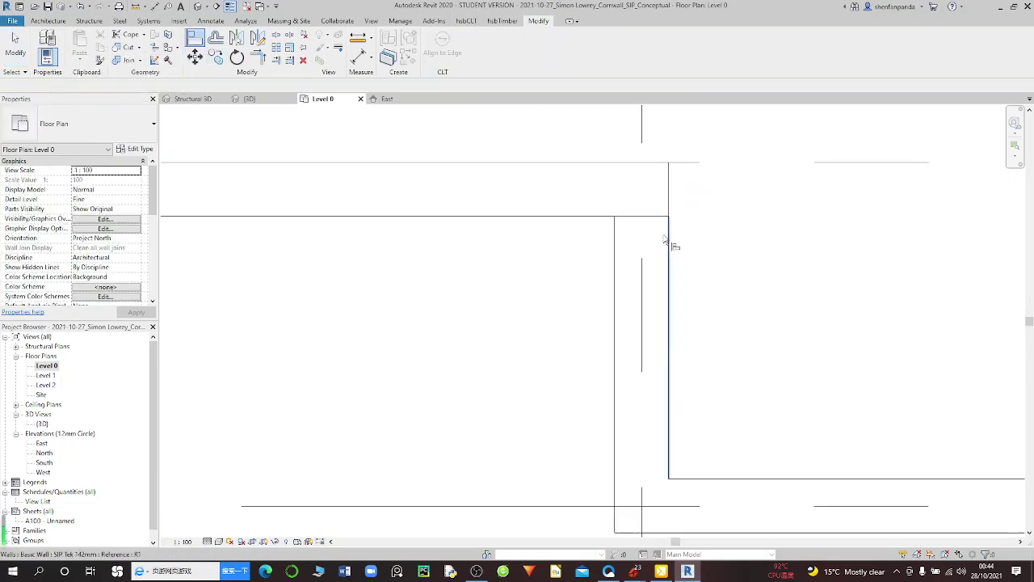
pyautogui.click(645, 295)
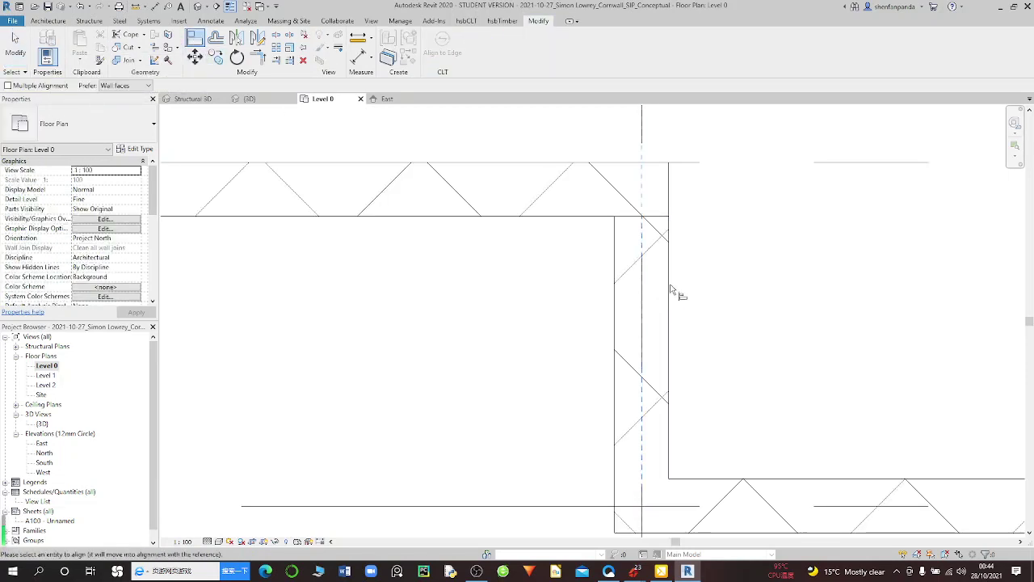
pyautogui.press('Escape')
pyautogui.press('Escape')
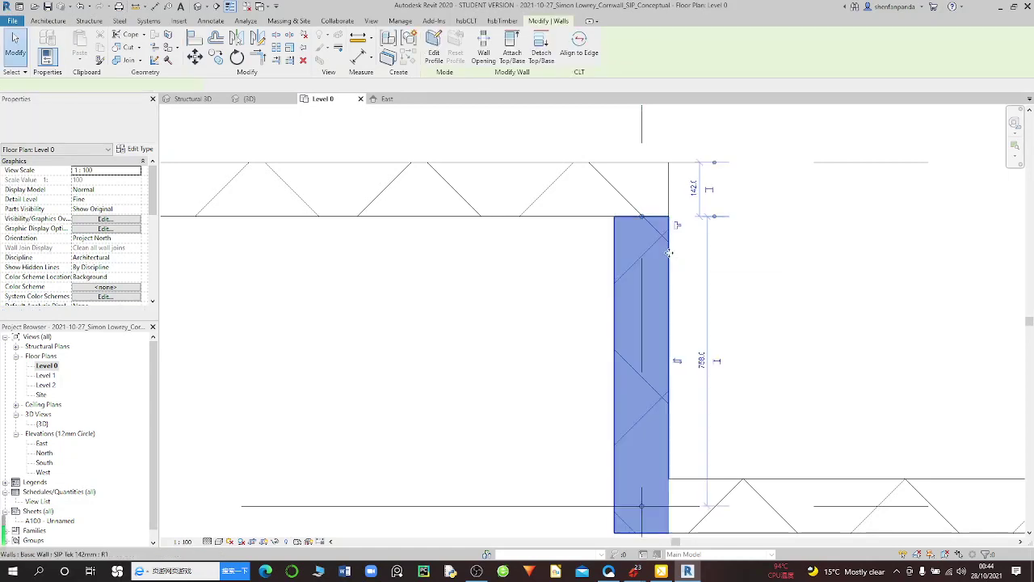
# Step: Move the vertical wall at grid C slightly left into position
pyautogui.click(672, 260)
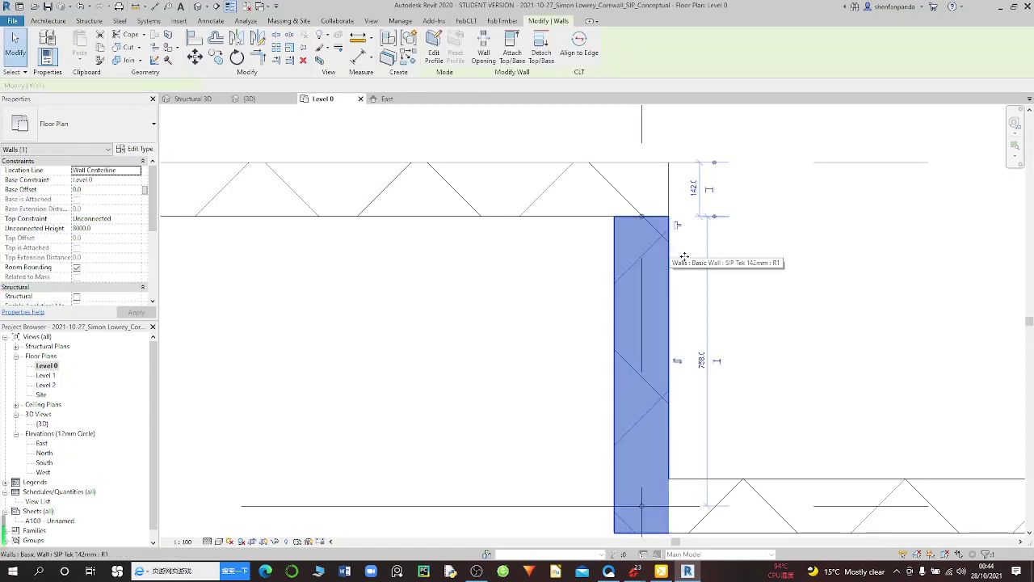
pyautogui.click(195, 56)
pyautogui.click(677, 222)
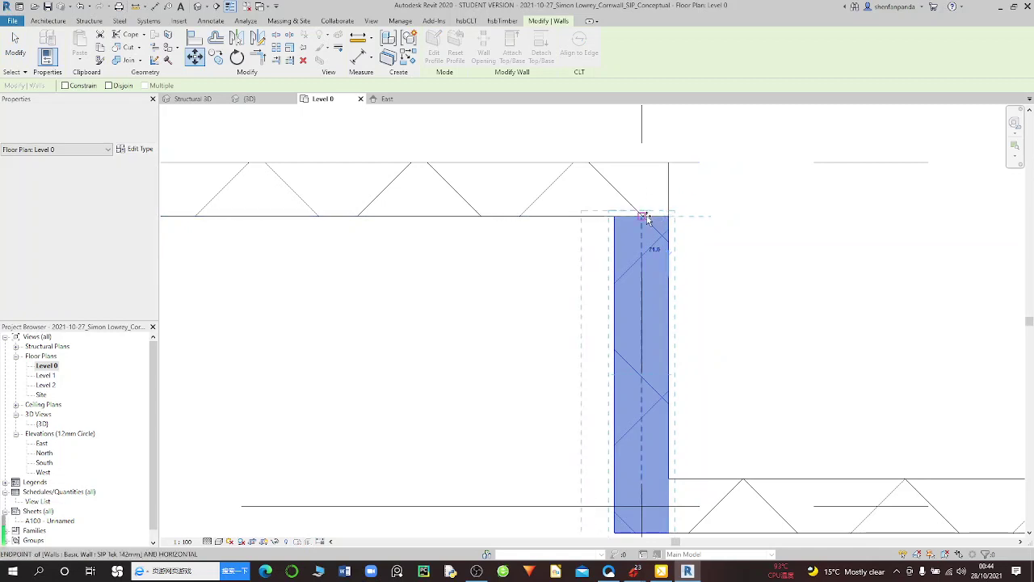
pyautogui.click(653, 239)
pyautogui.scroll(-2, 602, 262)
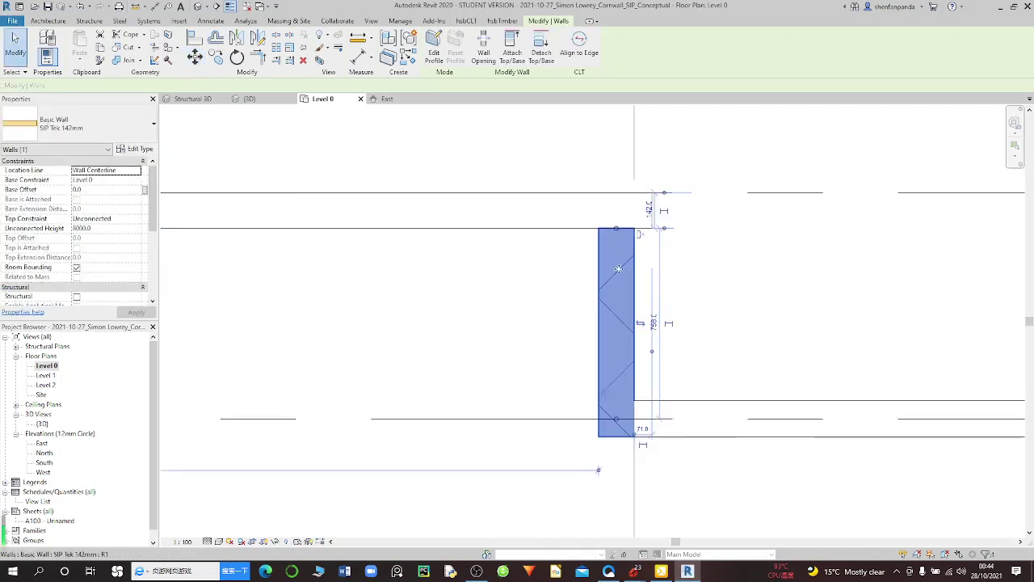
pyautogui.press('Escape')
# Step: Begin aligning to a wall face with AL, then cancel the alignment
pyautogui.scroll(-2, 607, 263)
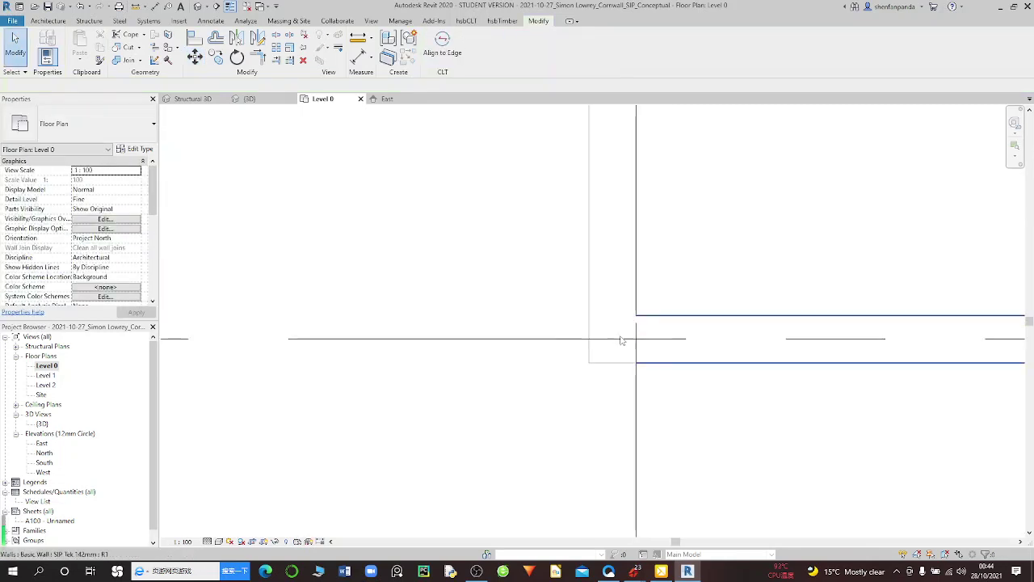
pyautogui.scroll(2, 619, 341)
pyautogui.scroll(-2, 595, 272)
pyautogui.scroll(-2, 609, 283)
pyautogui.scroll(1, 609, 283)
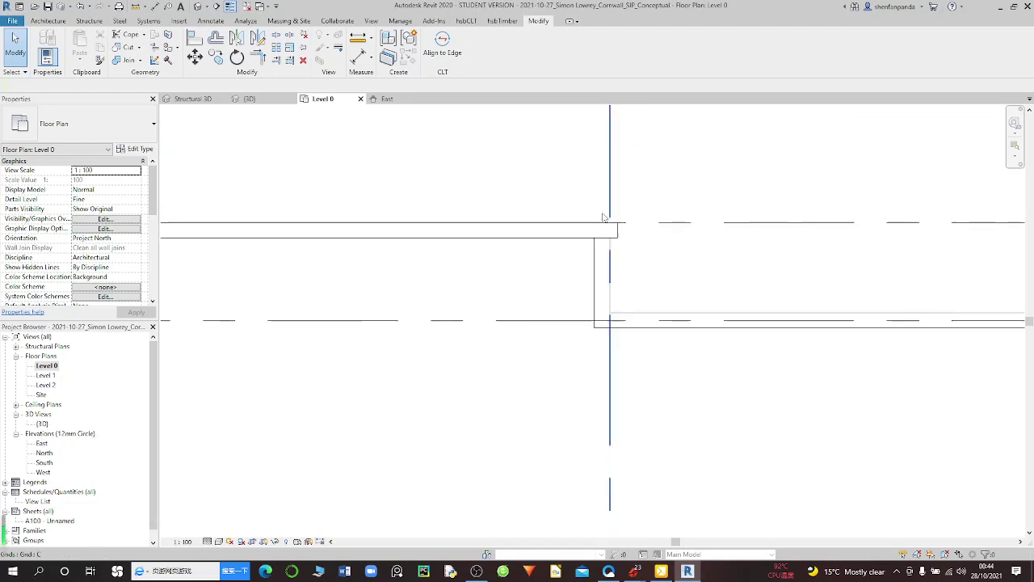
pyautogui.scroll(1, 611, 233)
pyautogui.scroll(1, 610, 234)
pyautogui.scroll(1, 614, 243)
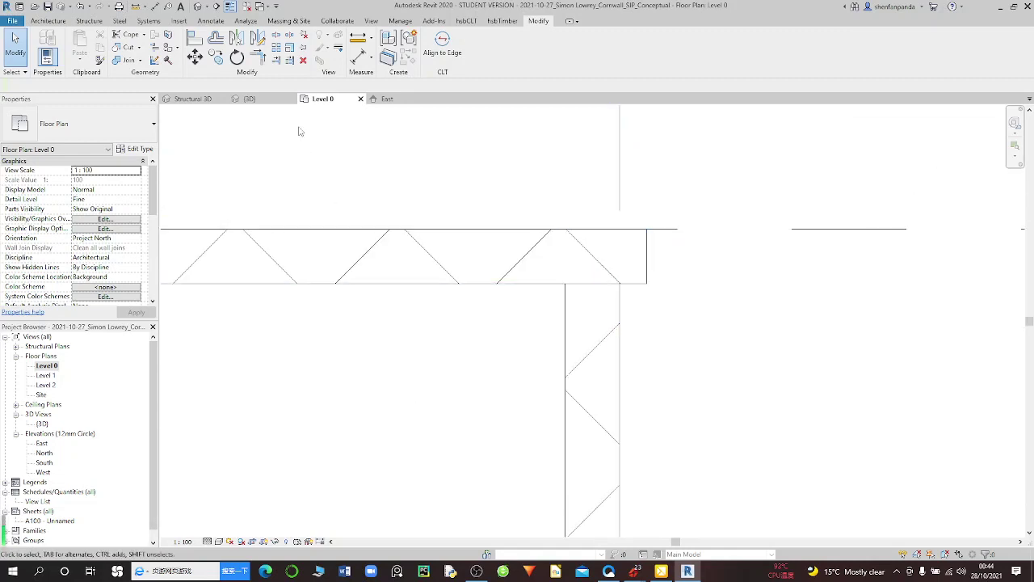
pyautogui.press('a')
pyautogui.press('l')
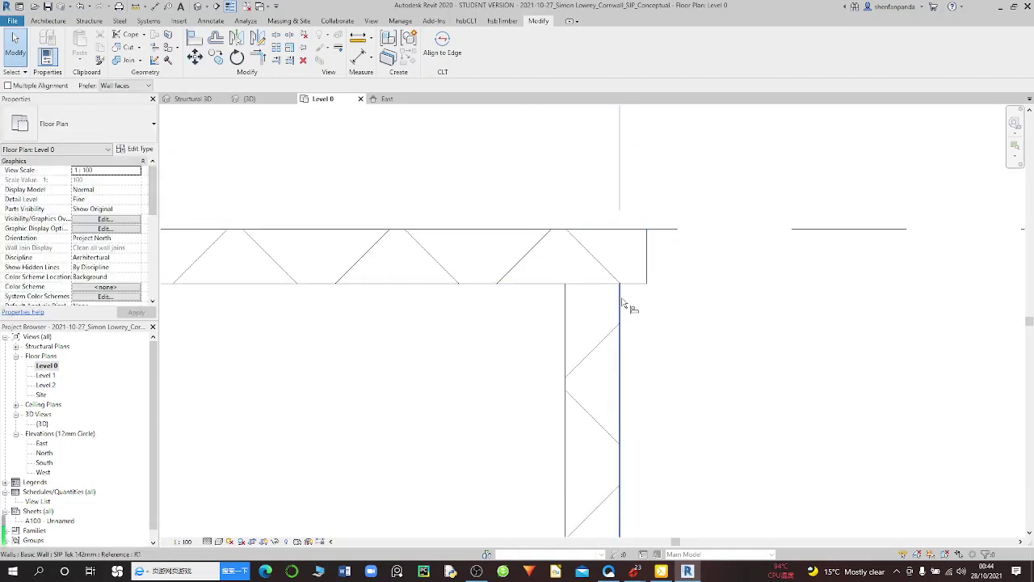
pyautogui.click(622, 304)
pyautogui.scroll(-2, 586, 279)
pyautogui.scroll(-2, 582, 281)
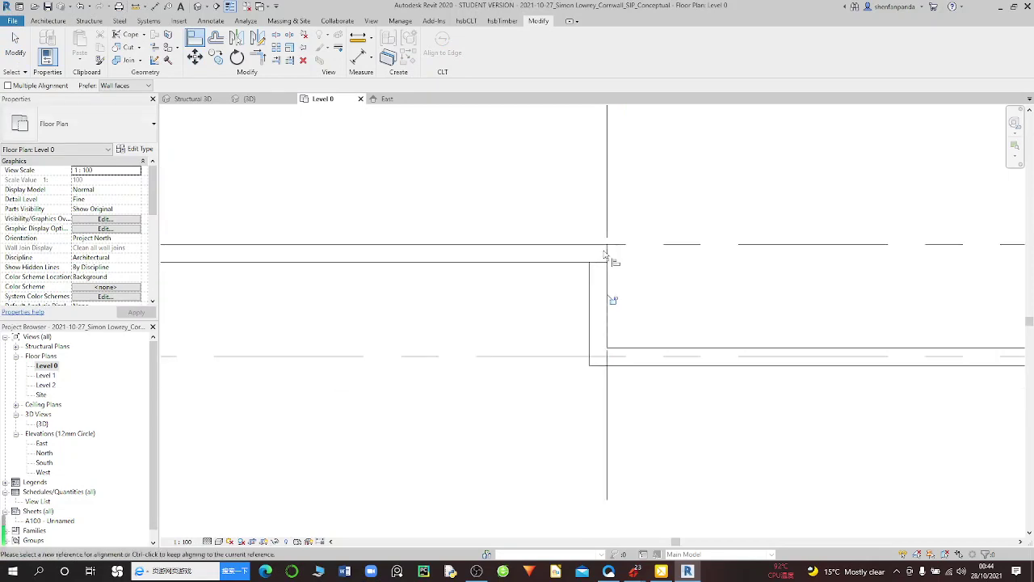
pyautogui.scroll(-2, 566, 284)
pyautogui.scroll(-2, 551, 291)
pyautogui.scroll(-1, 363, 282)
pyautogui.scroll(3, 388, 282)
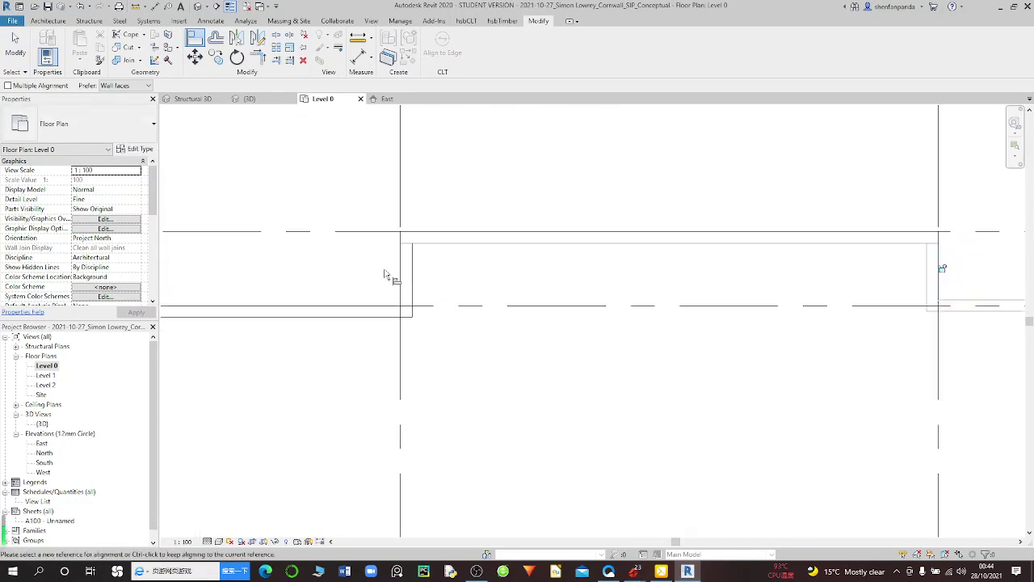
pyautogui.scroll(1, 393, 267)
pyautogui.scroll(-1, 408, 260)
pyautogui.scroll(-2, 408, 260)
pyautogui.scroll(2, 670, 279)
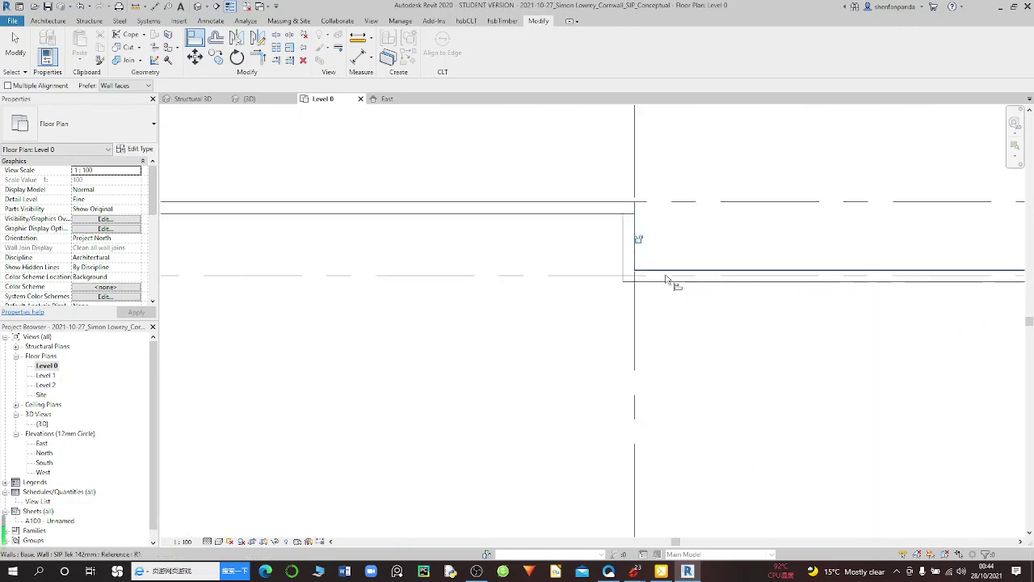
pyautogui.scroll(2, 655, 279)
pyautogui.press('Escape')
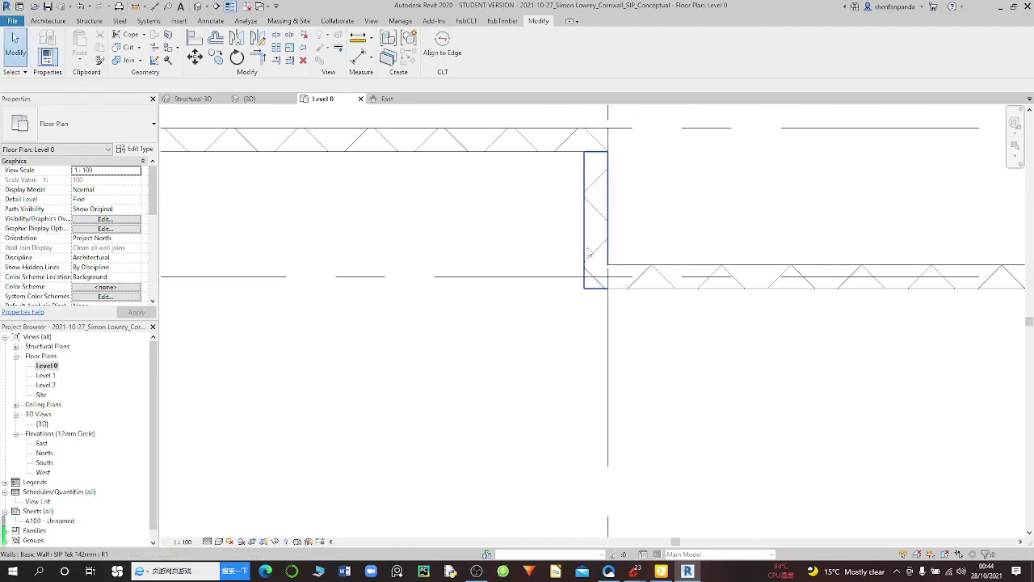
# Step: Change the end join behaviour of the short corner wall segment
pyautogui.click(591, 252)
pyautogui.rightClick(600, 283)
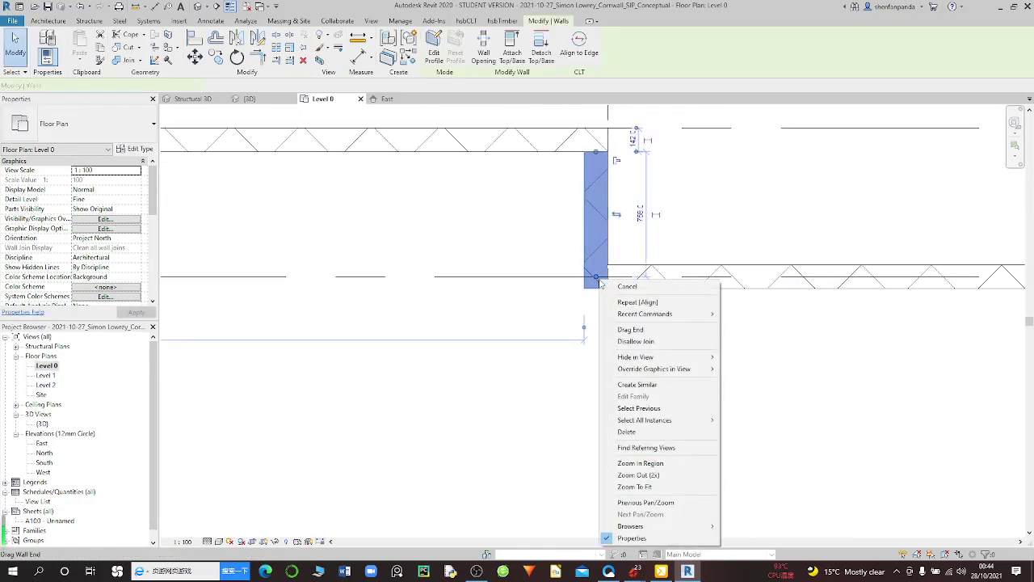
pyautogui.click(638, 357)
pyautogui.scroll(1, 612, 285)
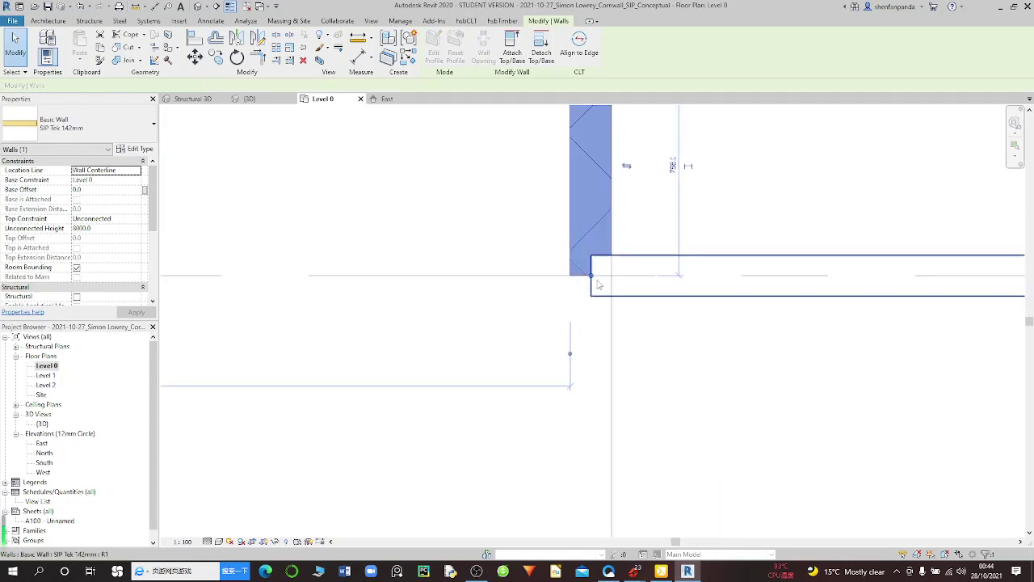
pyautogui.scroll(-2, 595, 289)
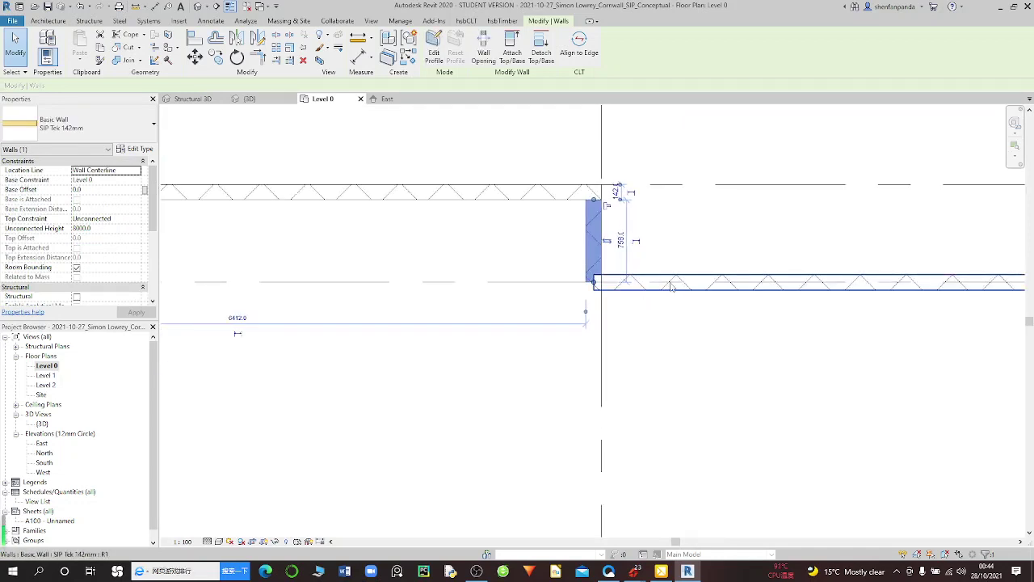
pyautogui.scroll(-1, 671, 286)
pyautogui.scroll(-2, 646, 293)
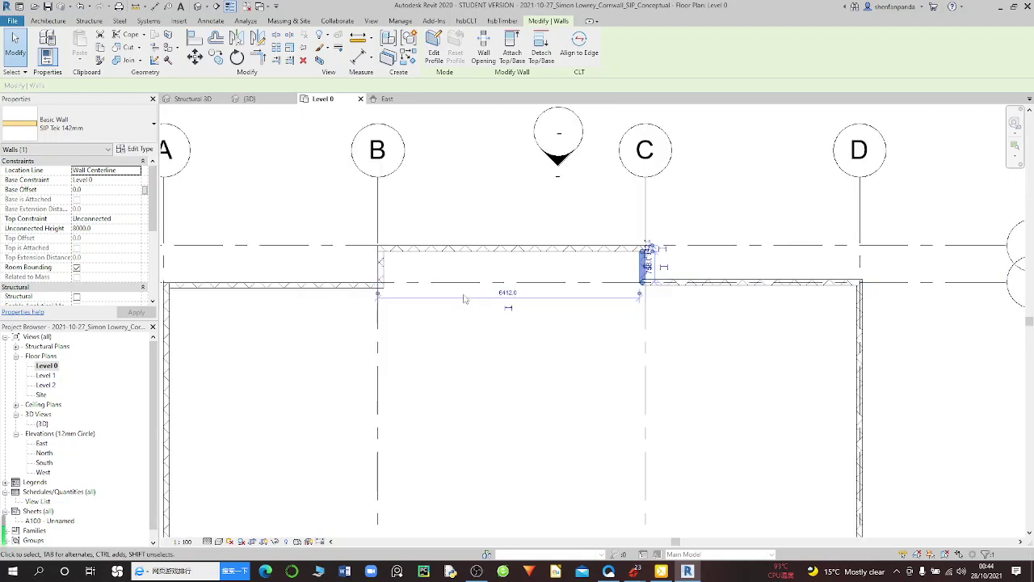
pyautogui.scroll(1, 464, 299)
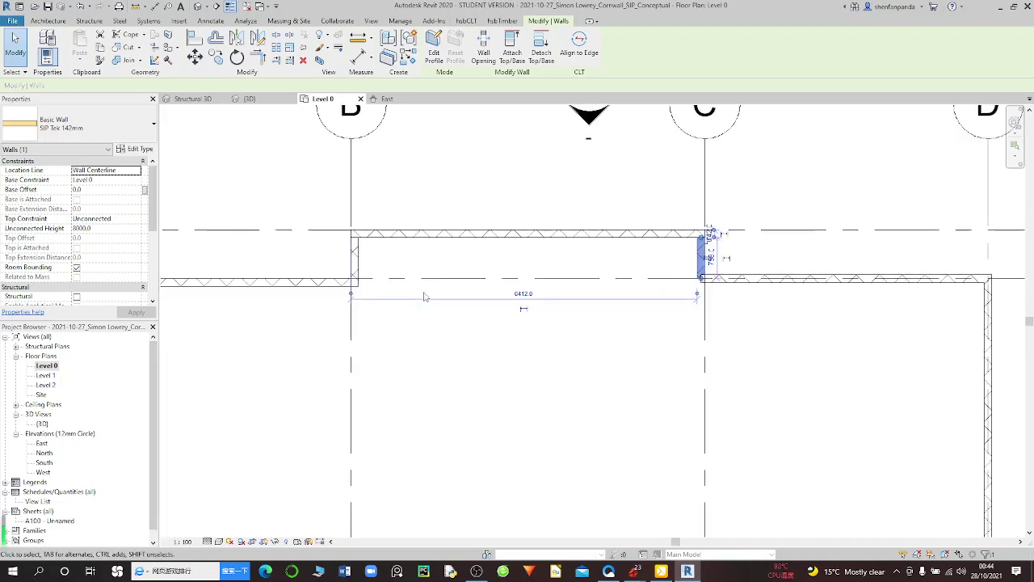
pyautogui.scroll(2, 741, 261)
pyautogui.scroll(1, 681, 272)
# Step: Move the lower horizontal wall to the new corner position with MV
pyautogui.press('Escape')
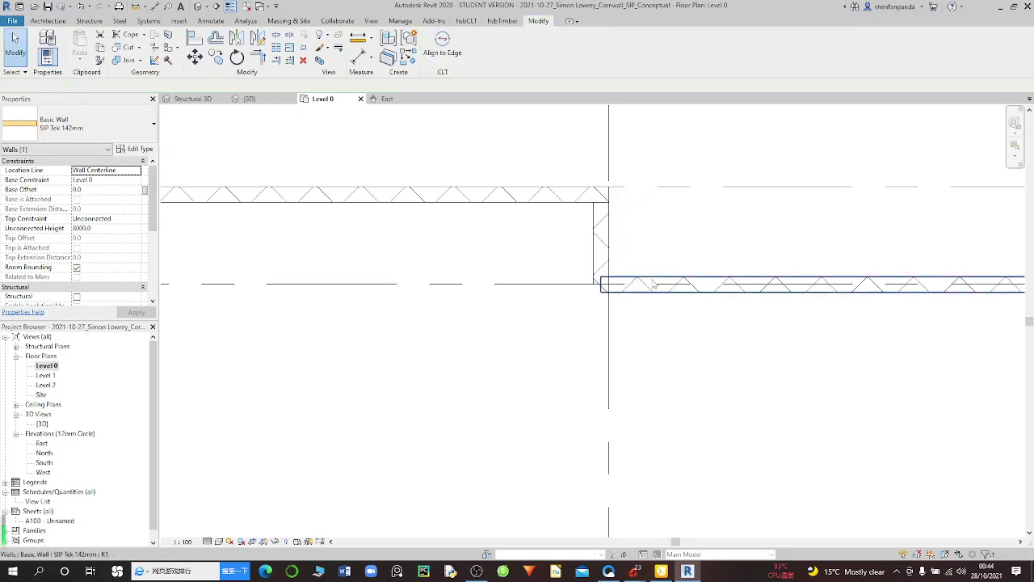
pyautogui.scroll(2, 654, 284)
pyautogui.scroll(1, 654, 284)
pyautogui.click(655, 282)
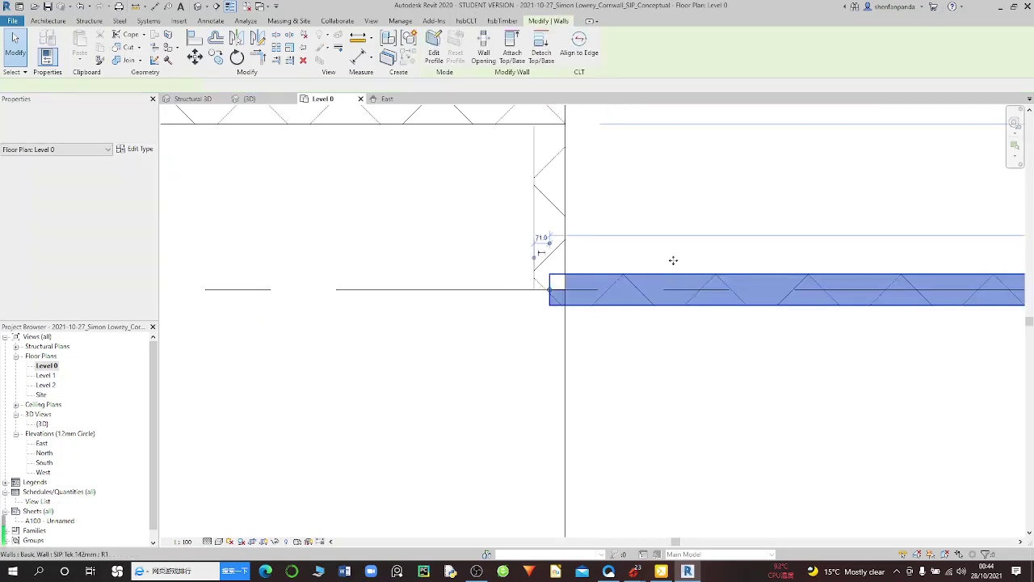
pyautogui.scroll(2, 557, 287)
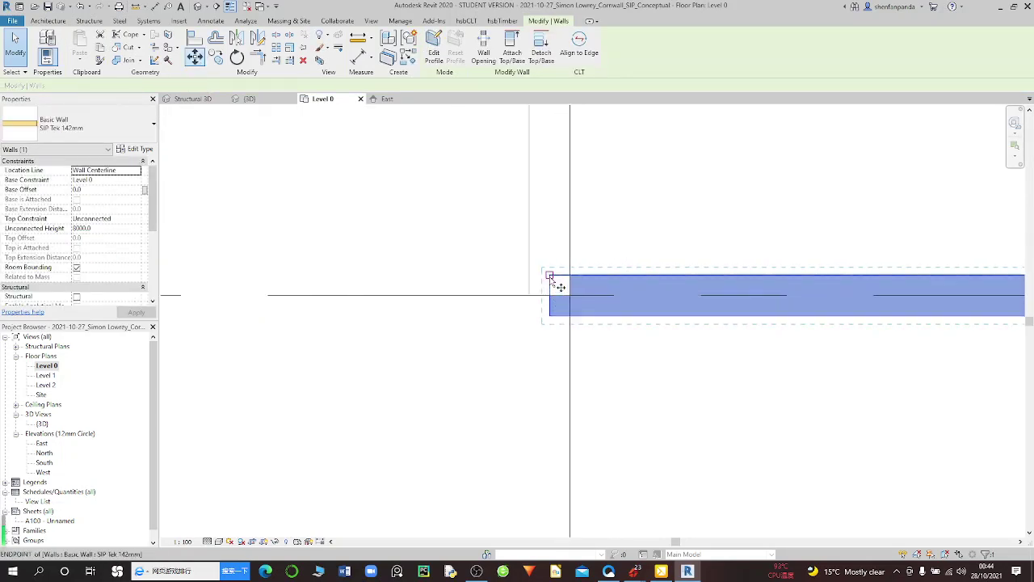
pyautogui.press('m')
pyautogui.press('v')
pyautogui.click(565, 291)
pyautogui.click(575, 298)
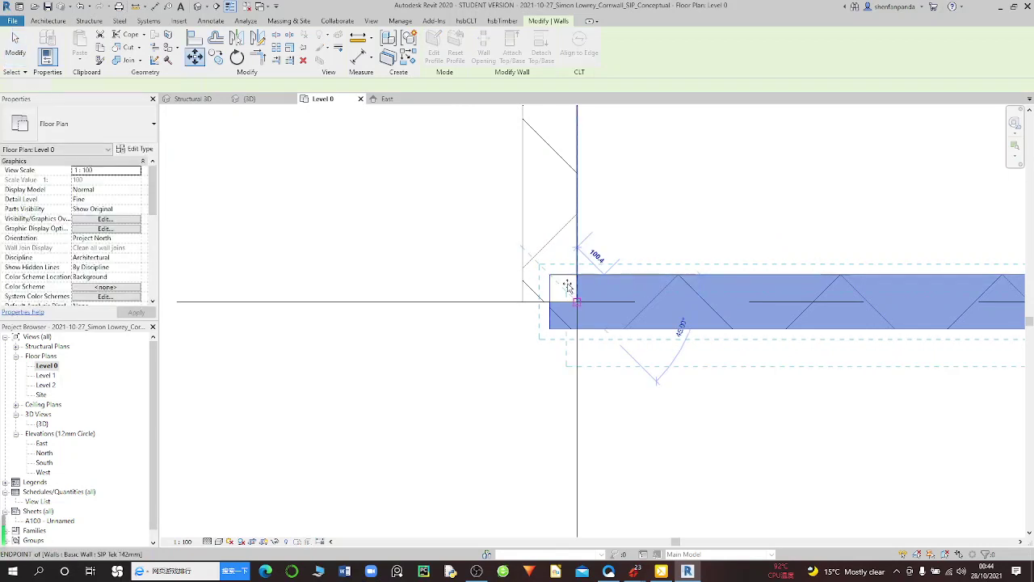
# Step: Disallow join on the horizontal wall's end at the vertical corner wall
pyautogui.scroll(-3, 569, 287)
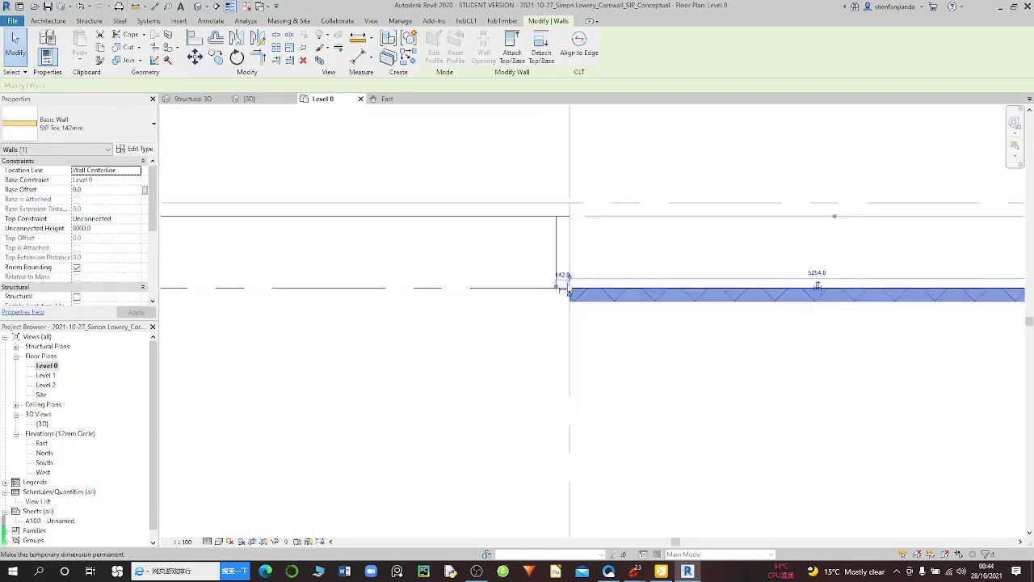
pyautogui.scroll(-2, 867, 320)
pyautogui.scroll(1, 867, 320)
pyautogui.scroll(2, 857, 312)
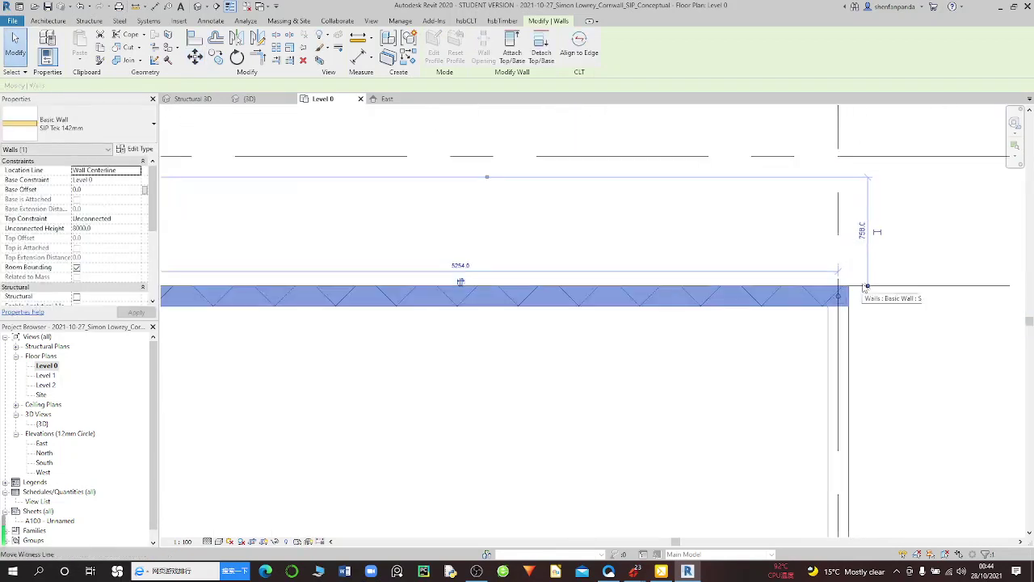
pyautogui.scroll(2, 843, 299)
pyautogui.scroll(2, 828, 306)
pyautogui.rightClick(823, 307)
pyautogui.moveTo(858, 114)
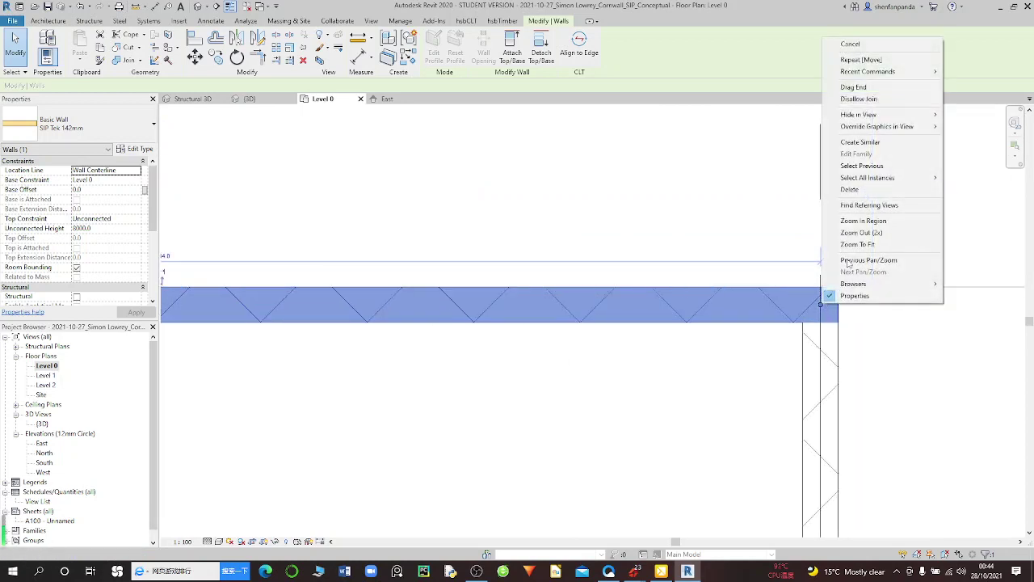
pyautogui.click(860, 99)
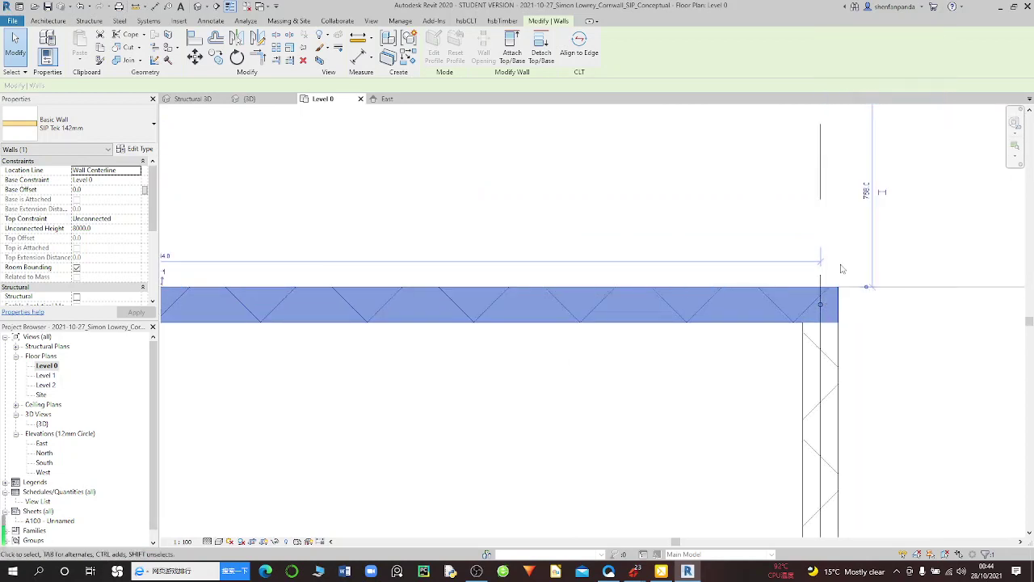
pyautogui.scroll(1, 831, 316)
pyautogui.scroll(1, 829, 315)
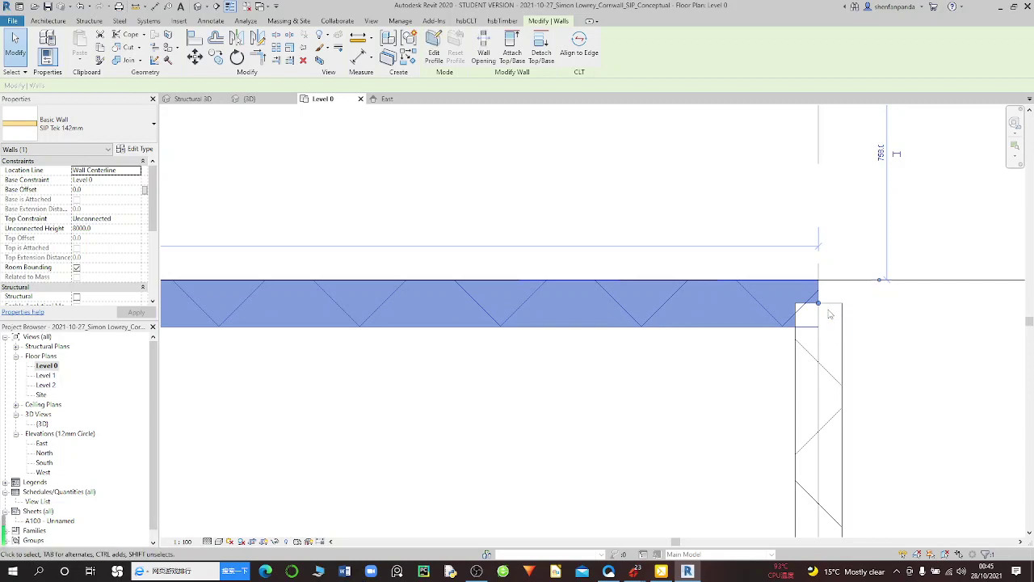
pyautogui.scroll(1, 830, 313)
pyautogui.scroll(1, 835, 307)
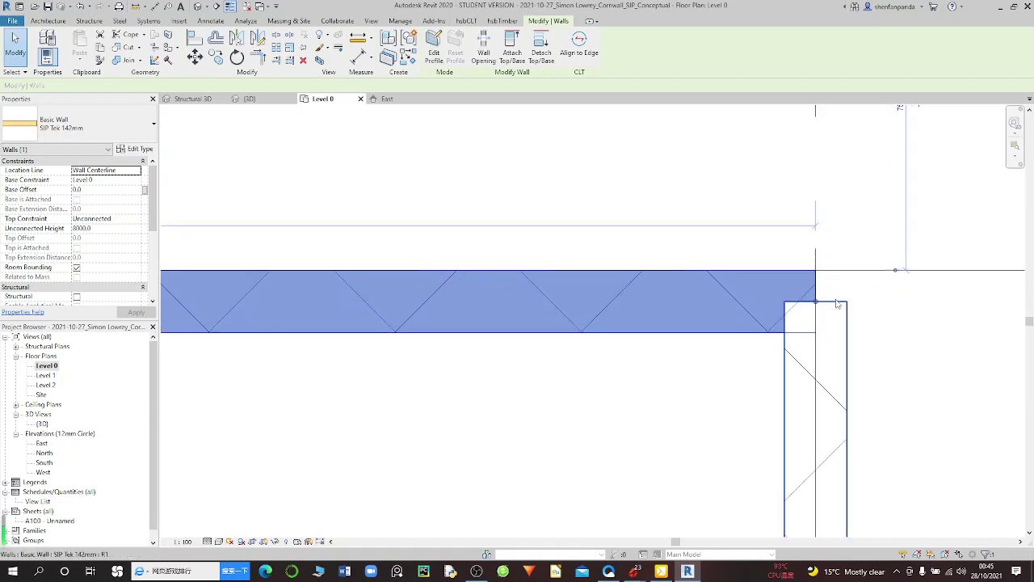
pyautogui.click(837, 304)
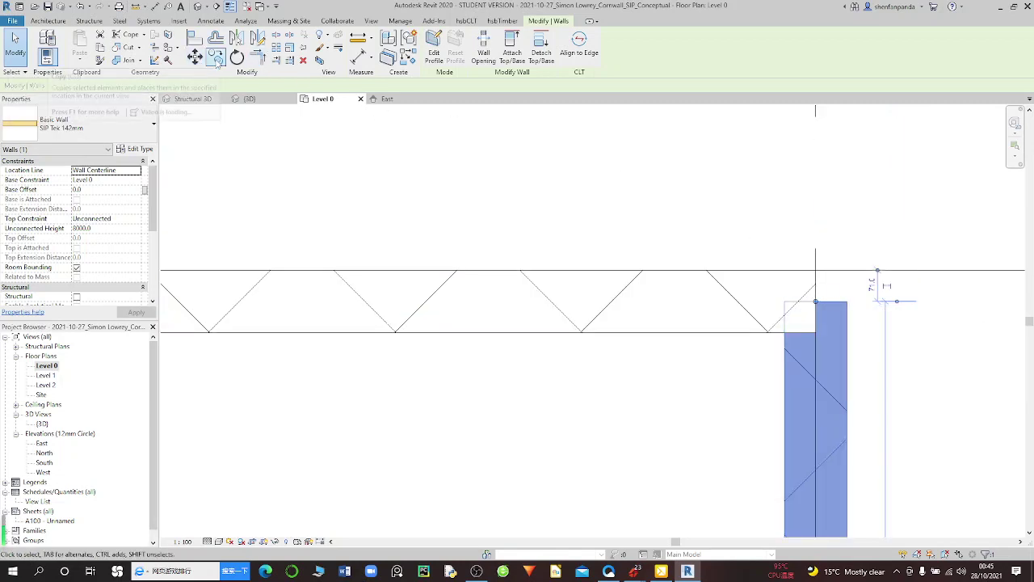
# Step: Align the corner wall faces at grid C to the grid line, then exit Align
pyautogui.press('Escape')
pyautogui.press('a')
pyautogui.press('l')
pyautogui.click(828, 301)
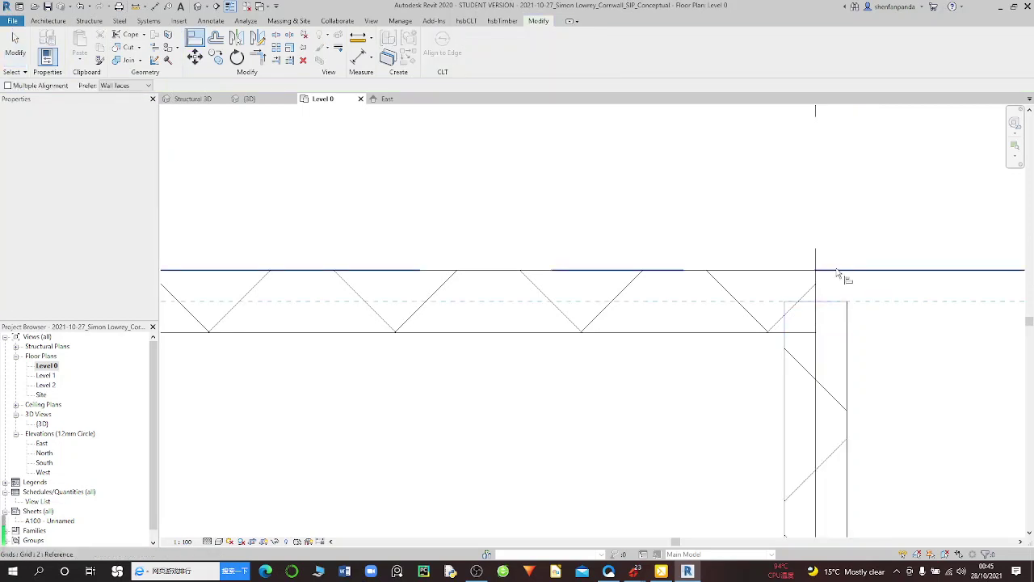
pyautogui.scroll(-1, 816, 303)
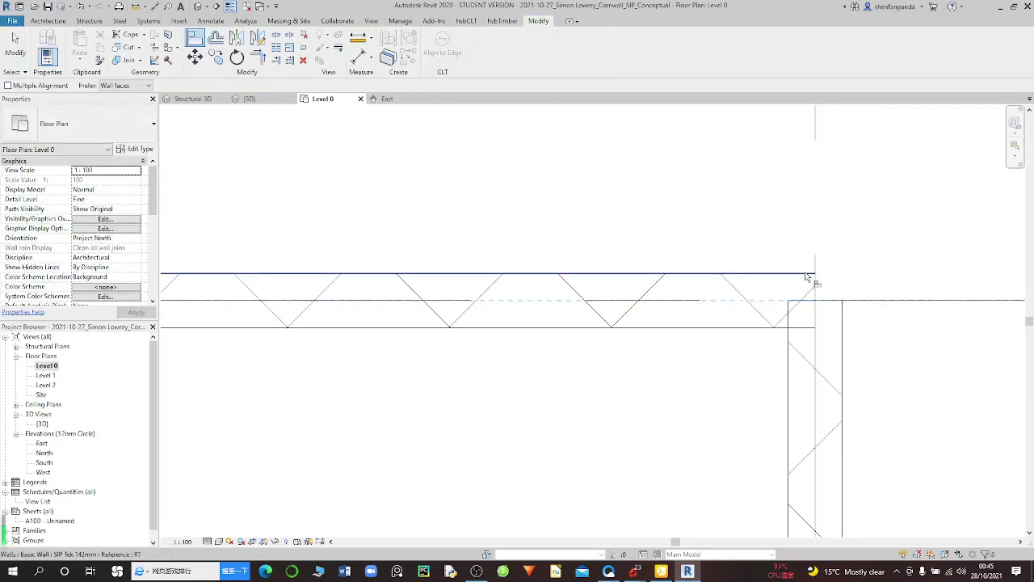
pyautogui.click(806, 277)
pyautogui.scroll(-3, 808, 291)
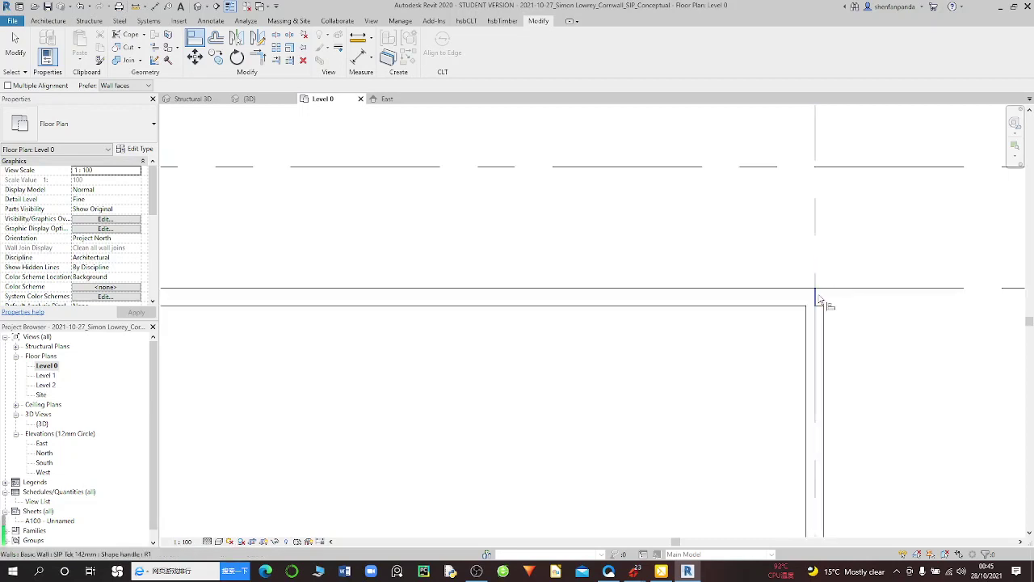
pyautogui.scroll(-1, 815, 303)
pyautogui.scroll(2, 818, 303)
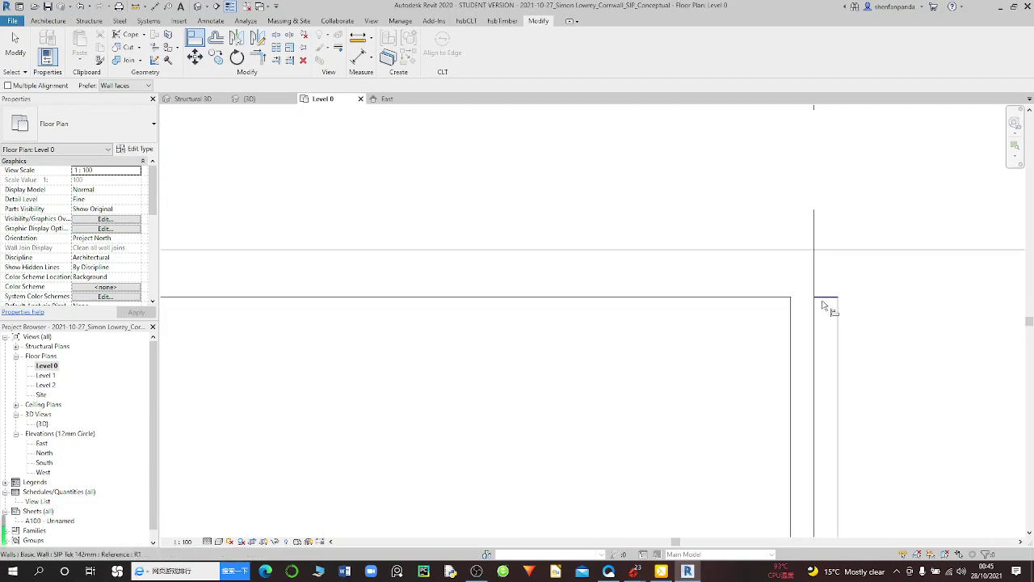
pyautogui.scroll(2, 833, 267)
pyautogui.click(841, 198)
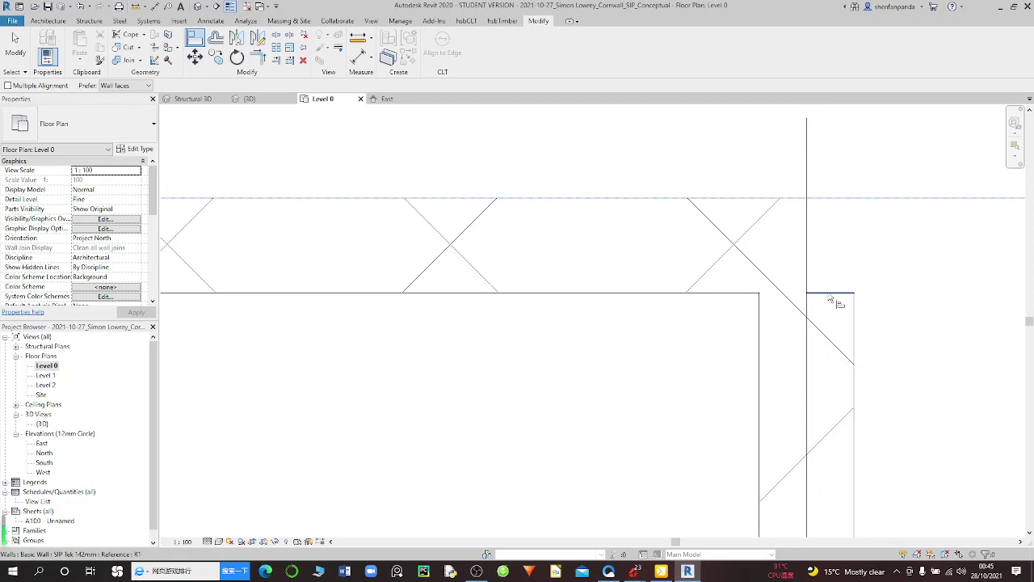
pyautogui.press('Escape')
pyautogui.press('Escape')
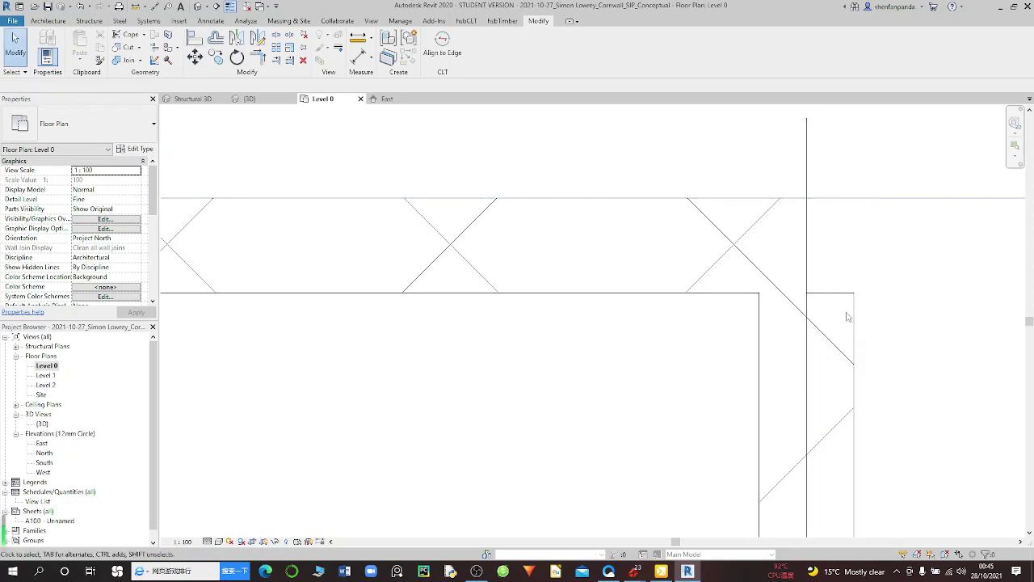
pyautogui.scroll(-1, 848, 315)
# Step: Disallow the join on the vertical wall's end and extend it up to the horizontal wall's top edge
pyautogui.click(853, 310)
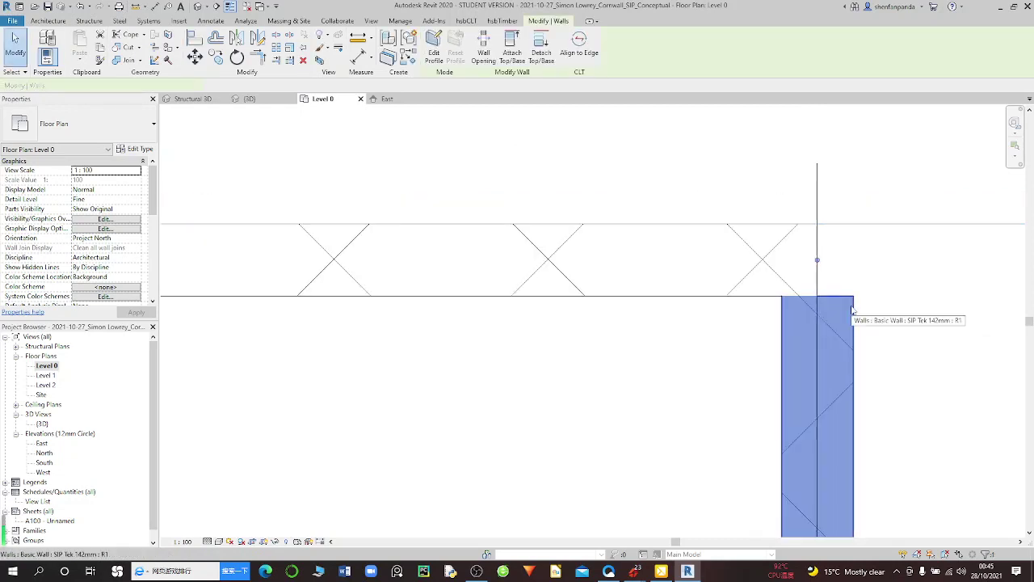
pyautogui.rightClick(817, 261)
pyautogui.click(853, 319)
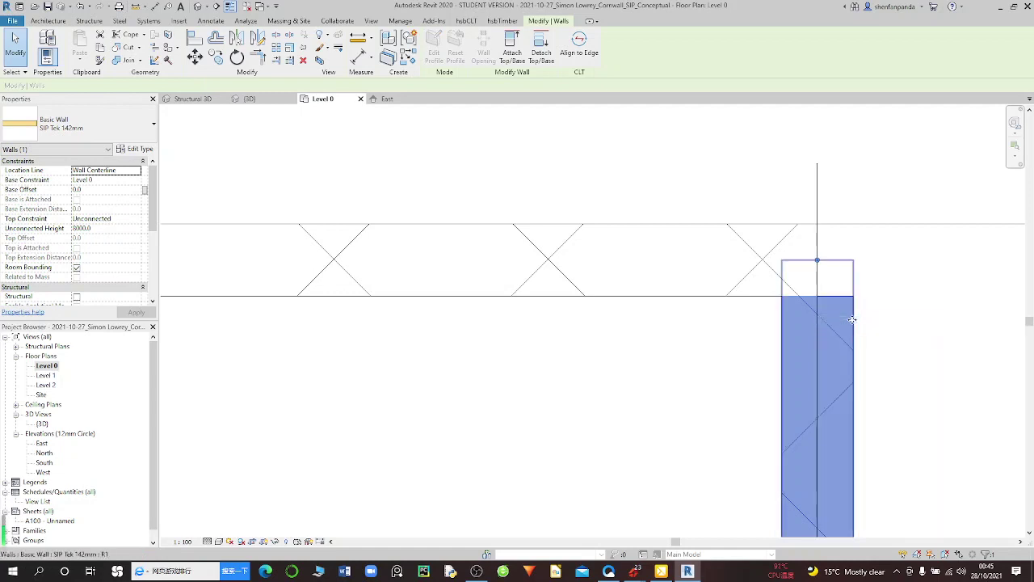
pyautogui.click(866, 289)
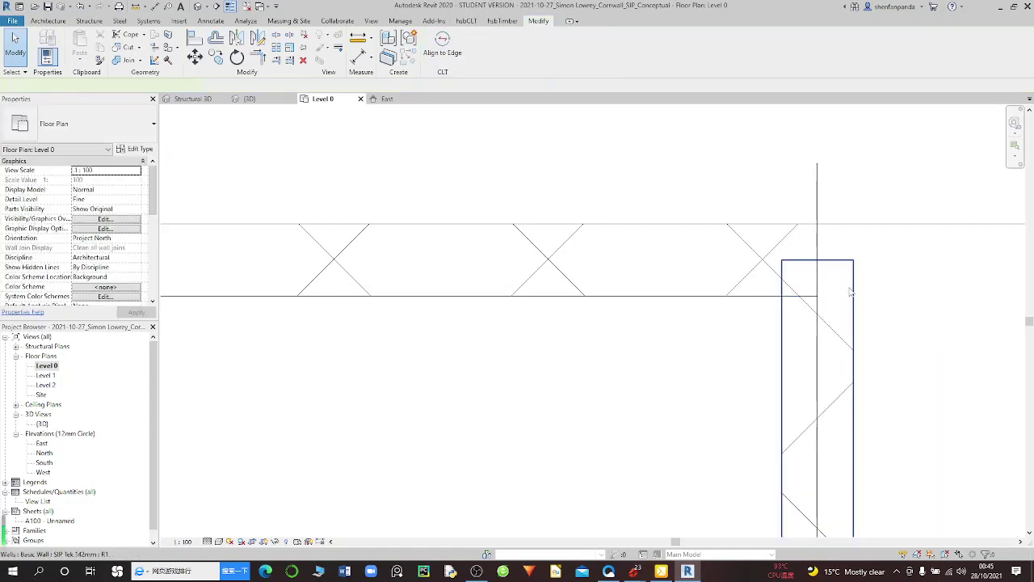
pyautogui.click(850, 291)
pyautogui.moveTo(817, 263); pyautogui.dragTo(818, 223)
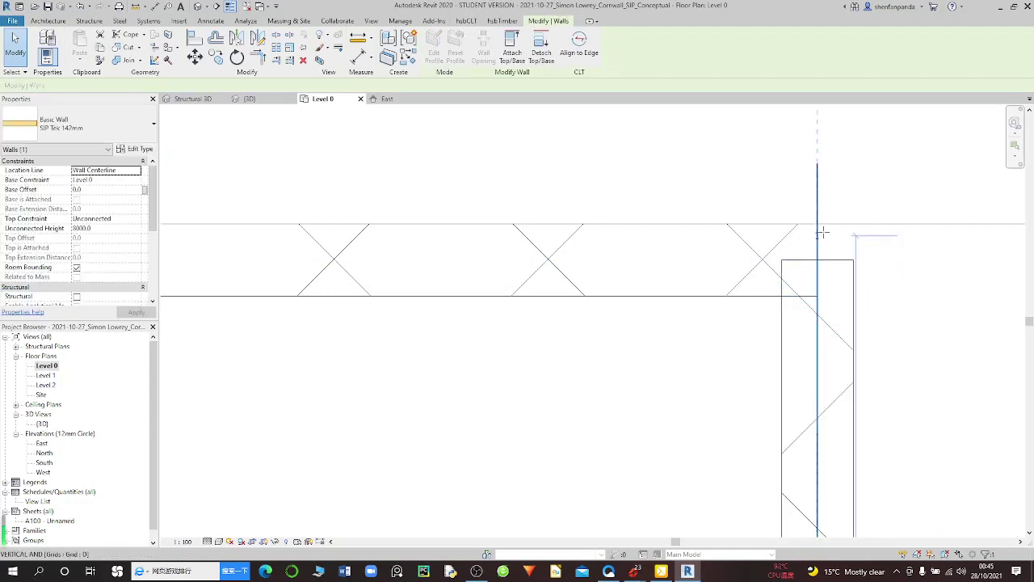
pyautogui.click(749, 301)
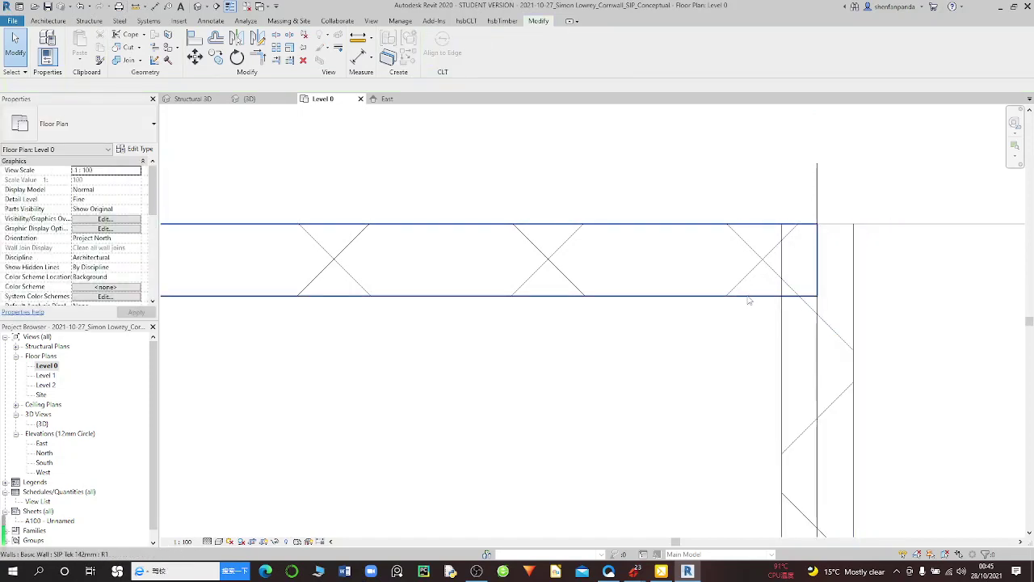
# Step: Pull the horizontal wall's end back so it stops against the vertical wall's face
pyautogui.click(749, 300)
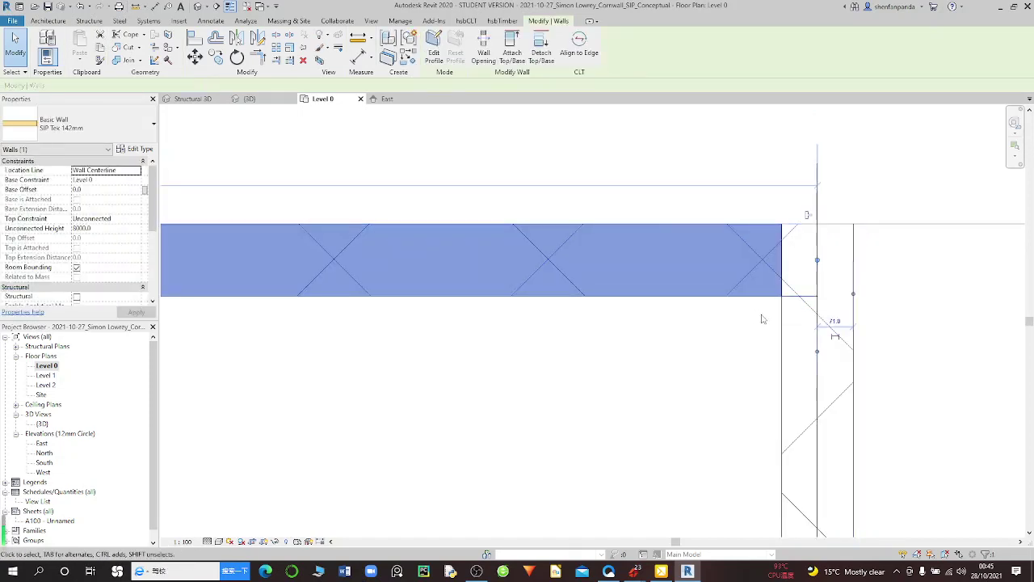
pyautogui.scroll(1, 816, 262)
pyautogui.scroll(1, 816, 263)
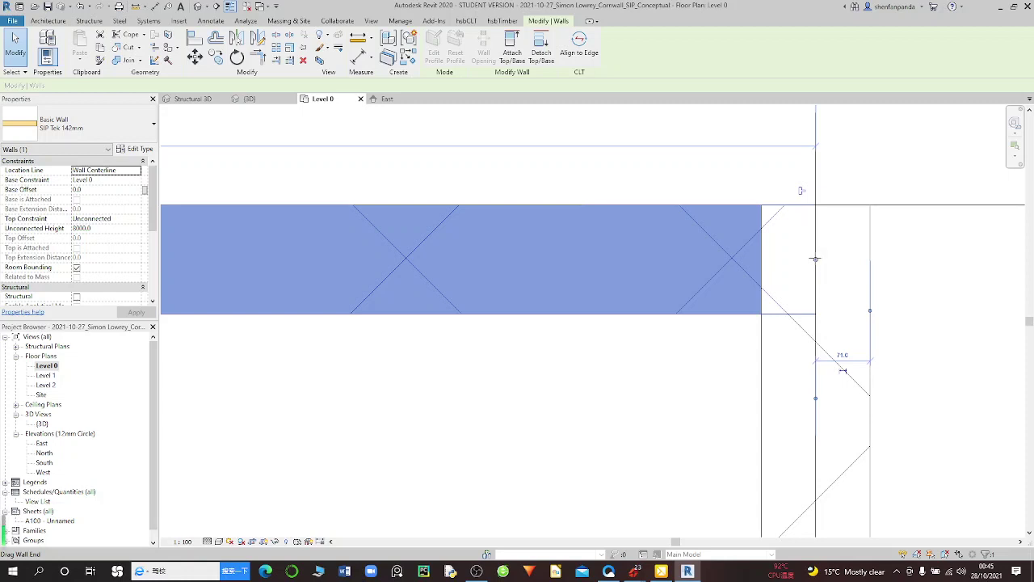
pyautogui.moveTo(815, 258); pyautogui.dragTo(763, 258)
pyautogui.scroll(-1, 768, 257)
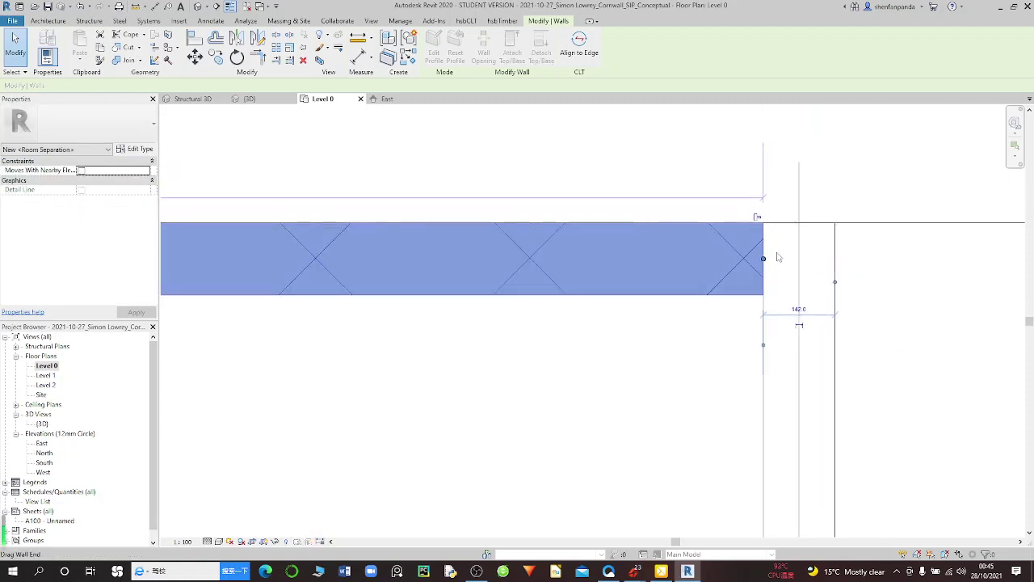
pyautogui.scroll(-1, 775, 256)
pyautogui.scroll(-1, 796, 246)
pyautogui.scroll(-1, 796, 250)
# Step: Align using the grid 3 wall's lower face as the reference
pyautogui.scroll(-1, 681, 272)
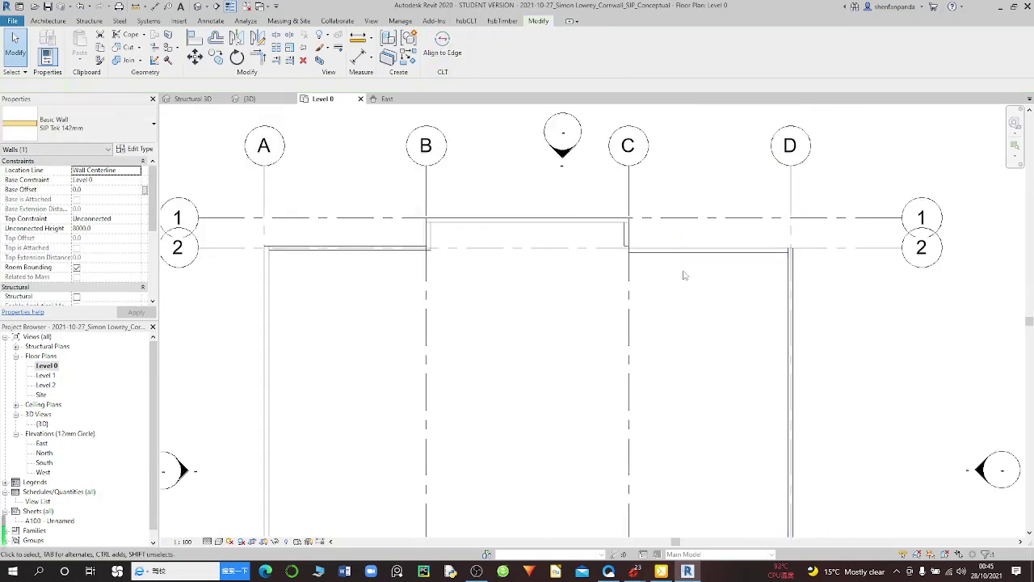
pyautogui.scroll(1, 641, 259)
pyautogui.scroll(1, 625, 245)
pyautogui.press('Escape')
pyautogui.scroll(1, 624, 245)
pyautogui.scroll(1, 625, 246)
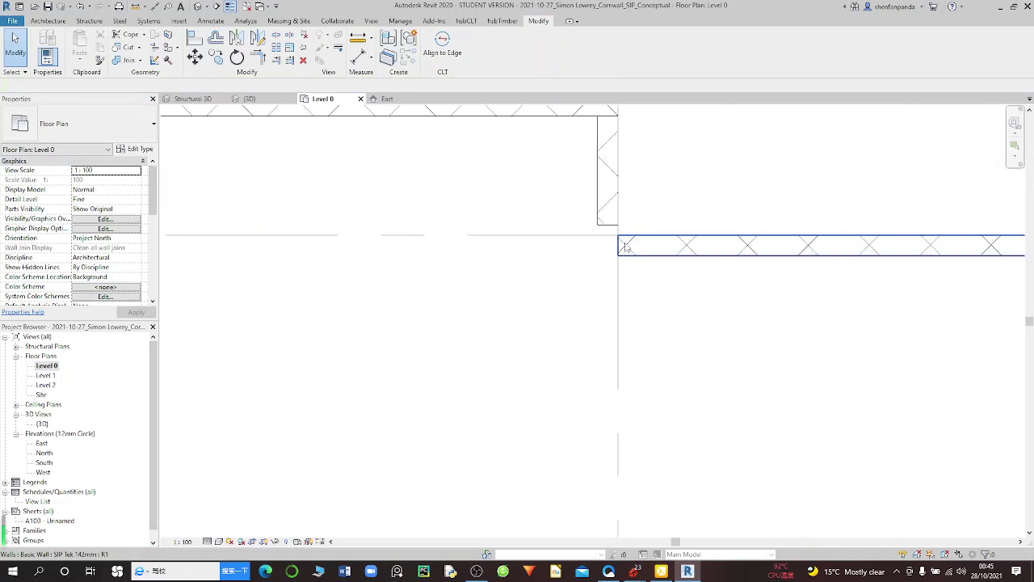
pyautogui.scroll(-2, 626, 249)
pyautogui.scroll(-1, 626, 254)
pyautogui.scroll(1, 626, 252)
pyautogui.scroll(1, 626, 246)
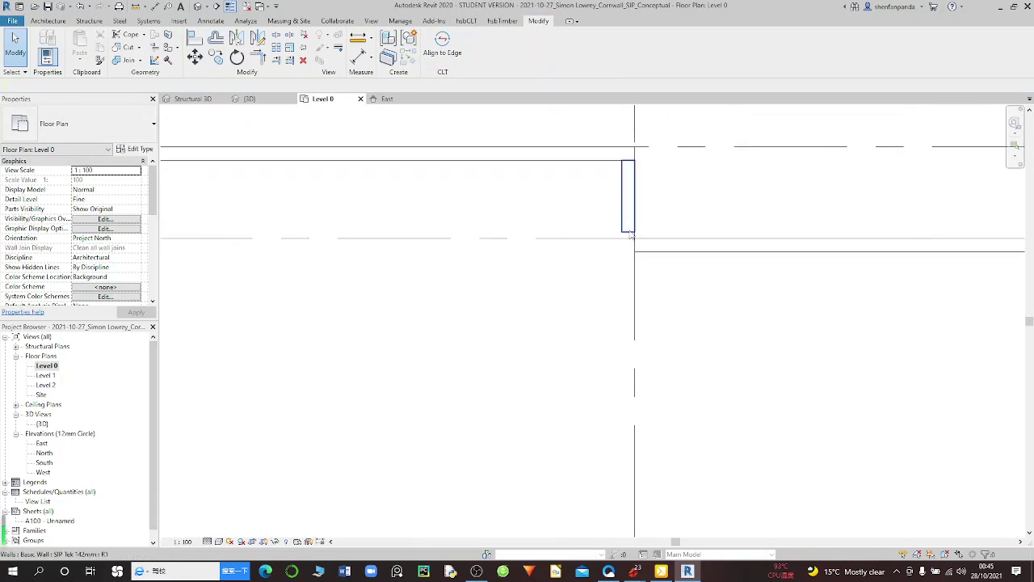
pyautogui.scroll(1, 625, 241)
pyautogui.scroll(1, 618, 250)
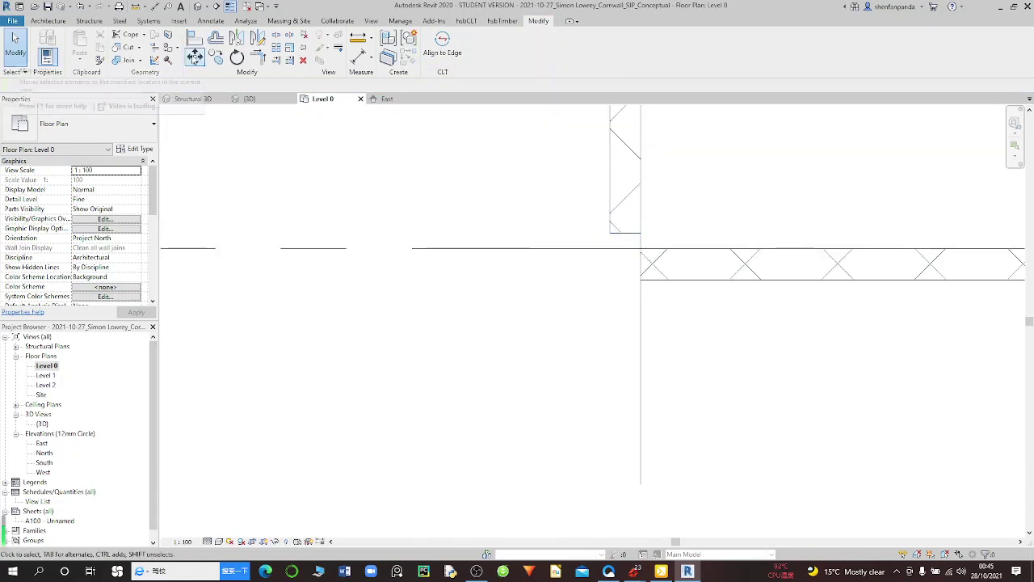
pyautogui.scroll(1, 583, 212)
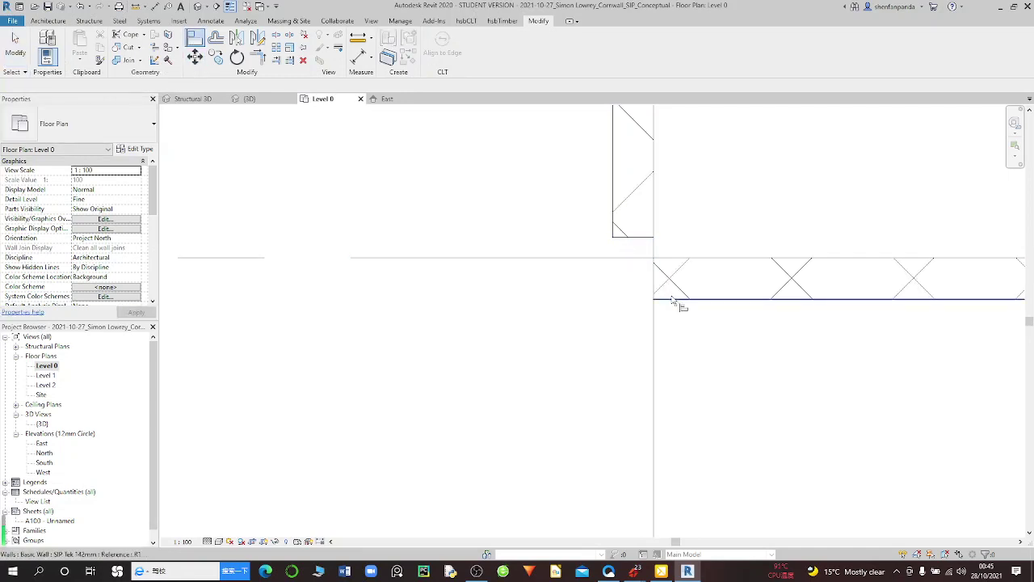
pyautogui.click(676, 299)
pyautogui.scroll(-1, 623, 266)
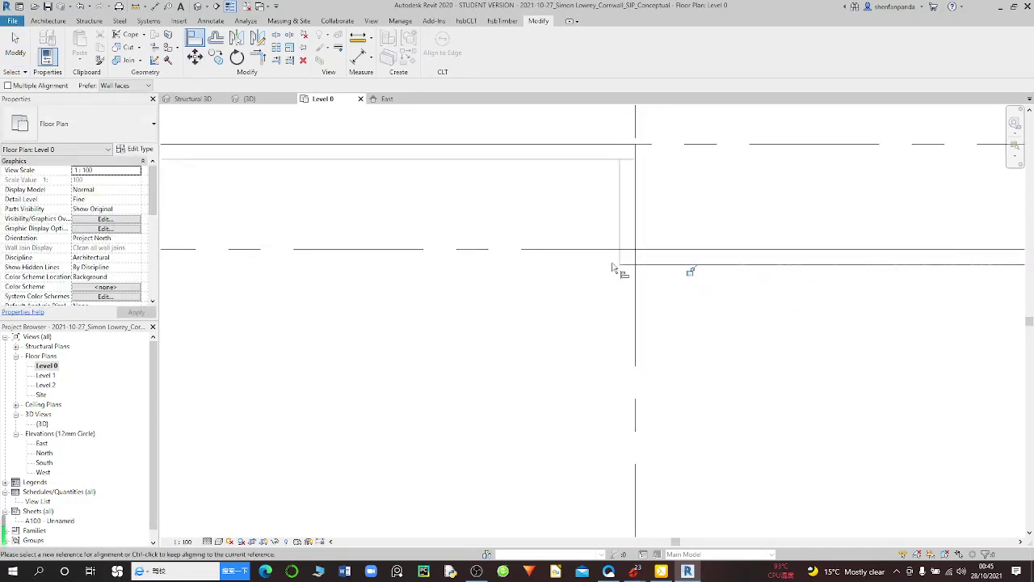
pyautogui.scroll(-1, 619, 267)
pyautogui.scroll(-1, 620, 261)
pyautogui.scroll(-1, 626, 252)
pyautogui.scroll(1, 716, 396)
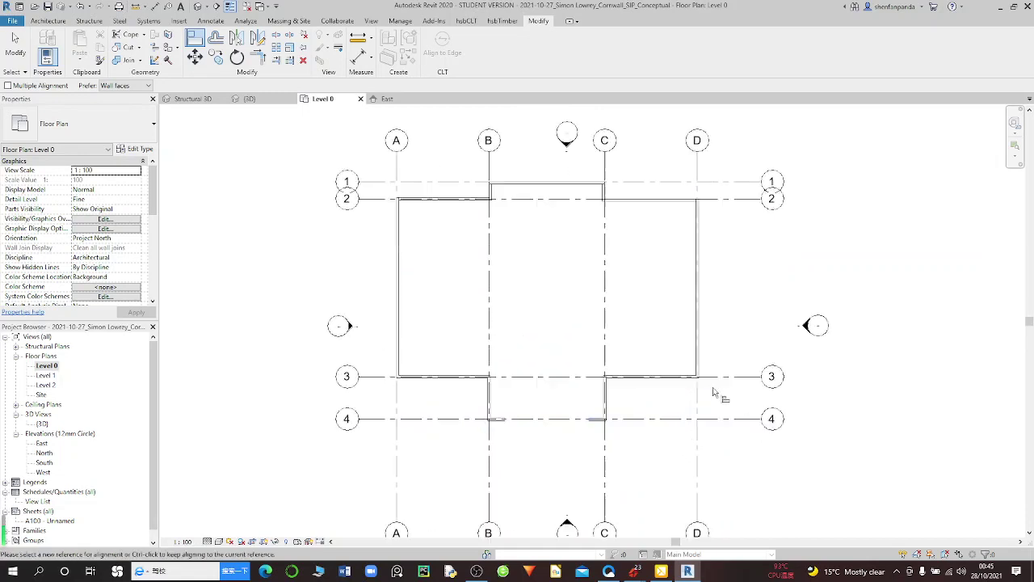
pyautogui.scroll(2, 704, 377)
pyautogui.scroll(2, 670, 370)
pyautogui.scroll(-3, 667, 368)
pyautogui.scroll(-2, 667, 368)
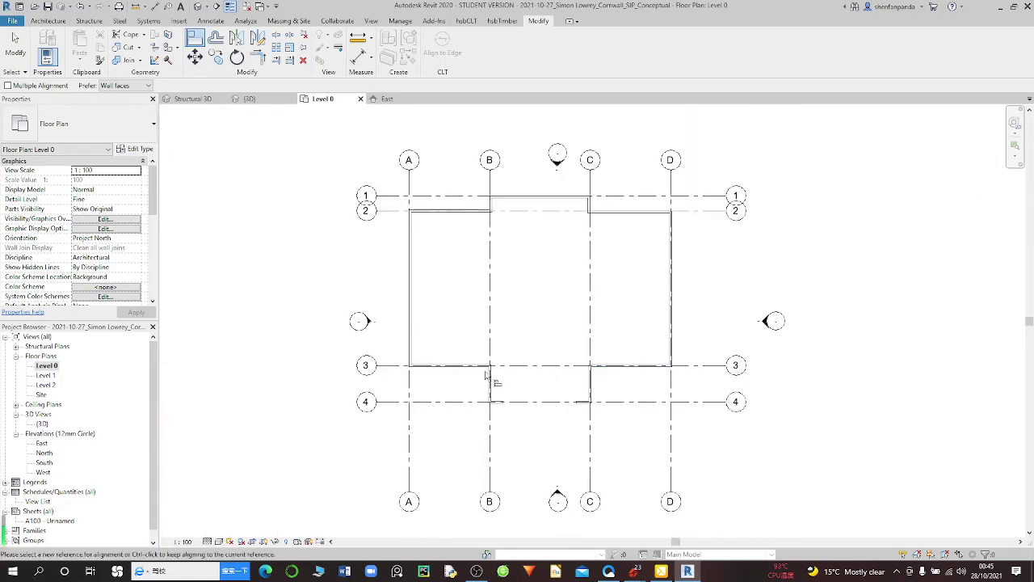
pyautogui.scroll(2, 396, 369)
pyautogui.scroll(2, 397, 365)
pyautogui.scroll(1, 393, 361)
pyautogui.scroll(-1, 394, 361)
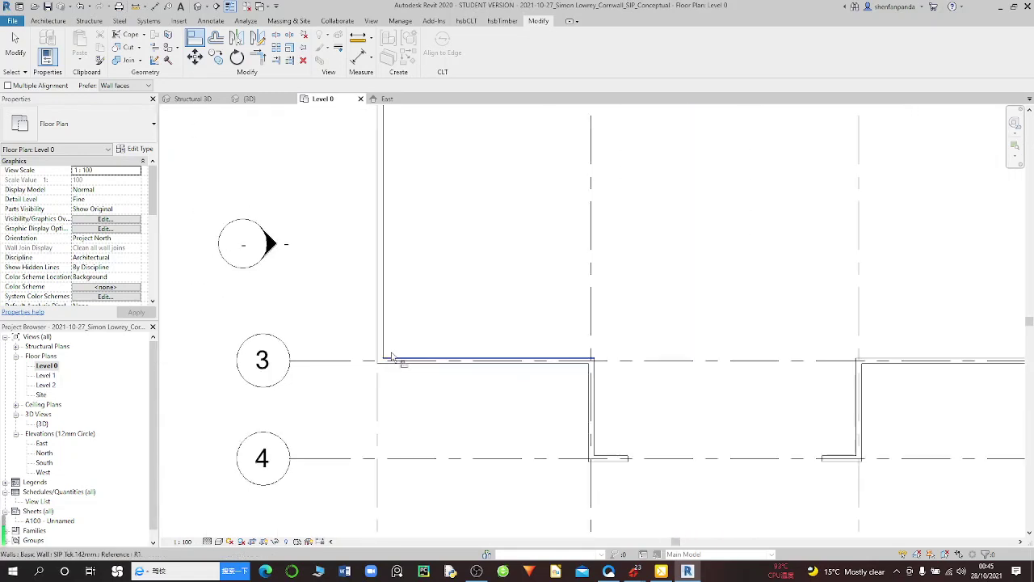
pyautogui.scroll(-1, 393, 362)
pyautogui.scroll(-1, 541, 355)
pyautogui.scroll(1, 812, 358)
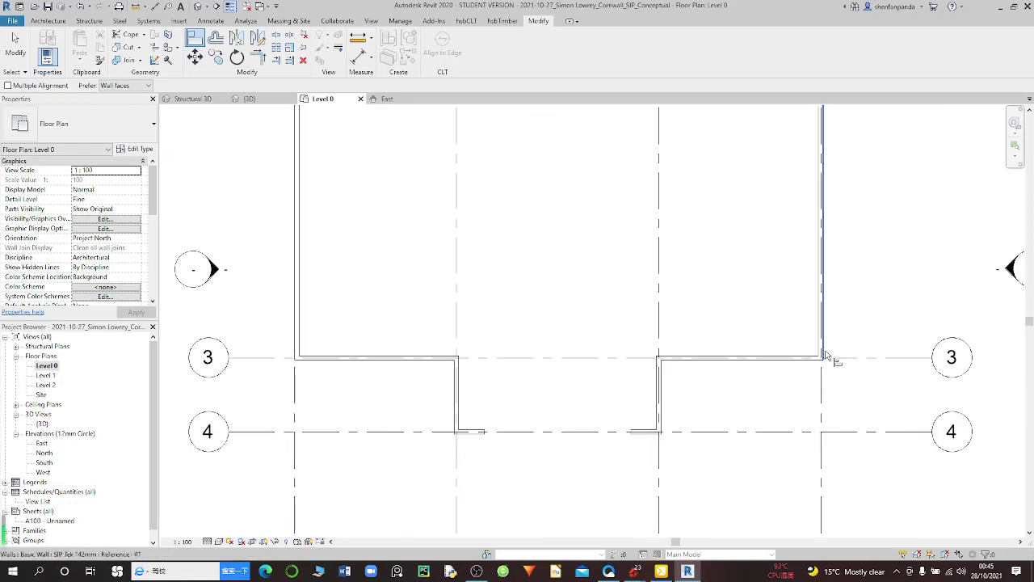
pyautogui.scroll(2, 836, 360)
pyautogui.scroll(1, 832, 364)
pyautogui.press('Escape')
pyautogui.press('Escape')
# Step: Disallow the join on the grid D wall's end and drag it to the grid 3 wall's centreline
pyautogui.scroll(1, 808, 356)
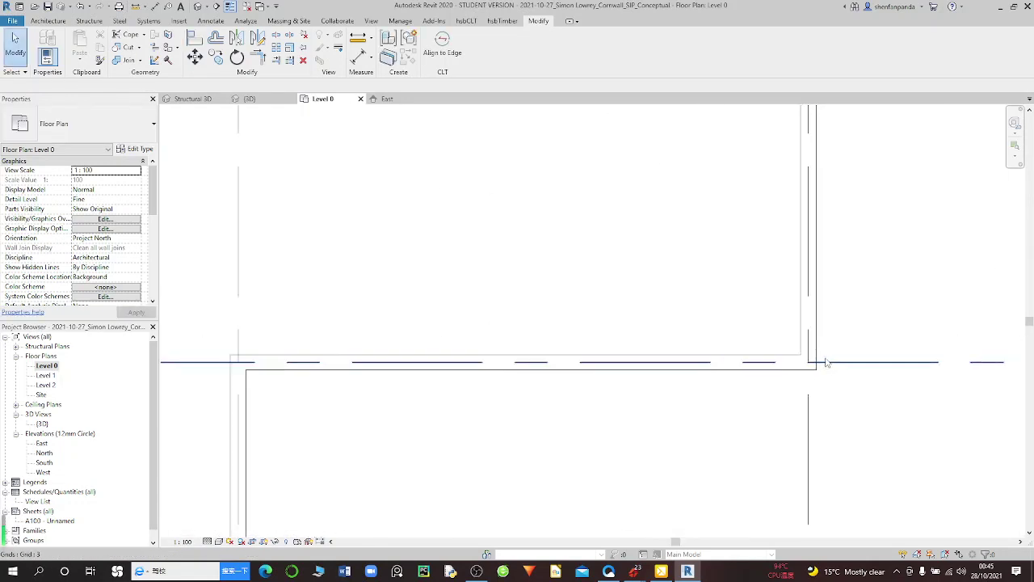
pyautogui.scroll(1, 800, 349)
pyautogui.scroll(1, 796, 344)
pyautogui.scroll(-1, 796, 343)
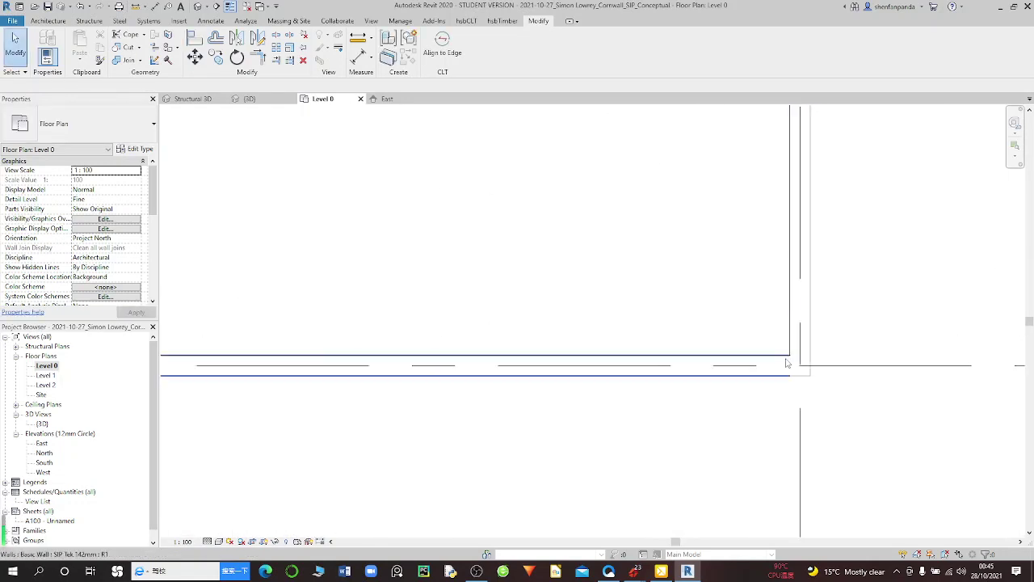
pyautogui.click(804, 325)
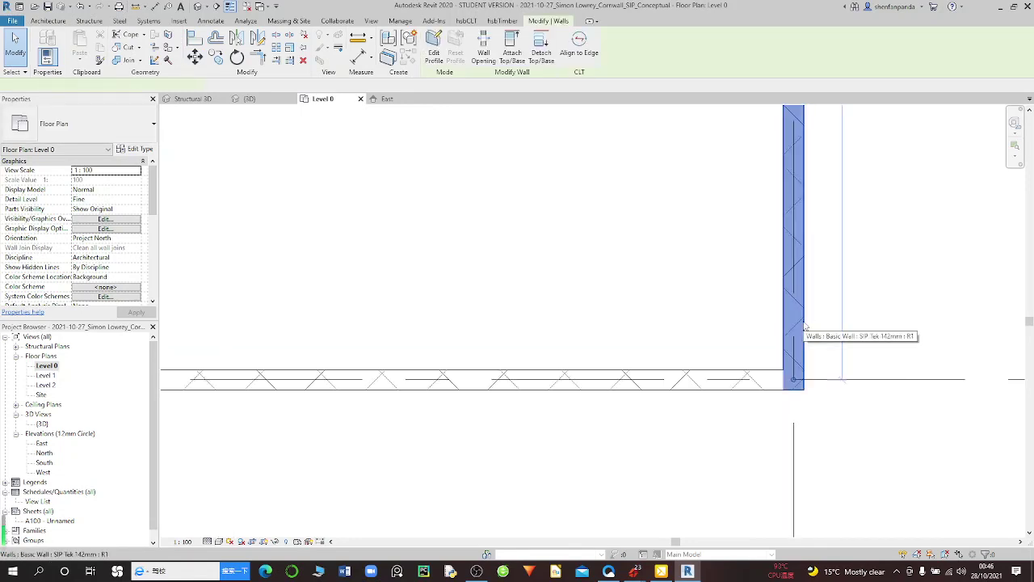
pyautogui.scroll(1, 800, 380)
pyautogui.scroll(1, 803, 392)
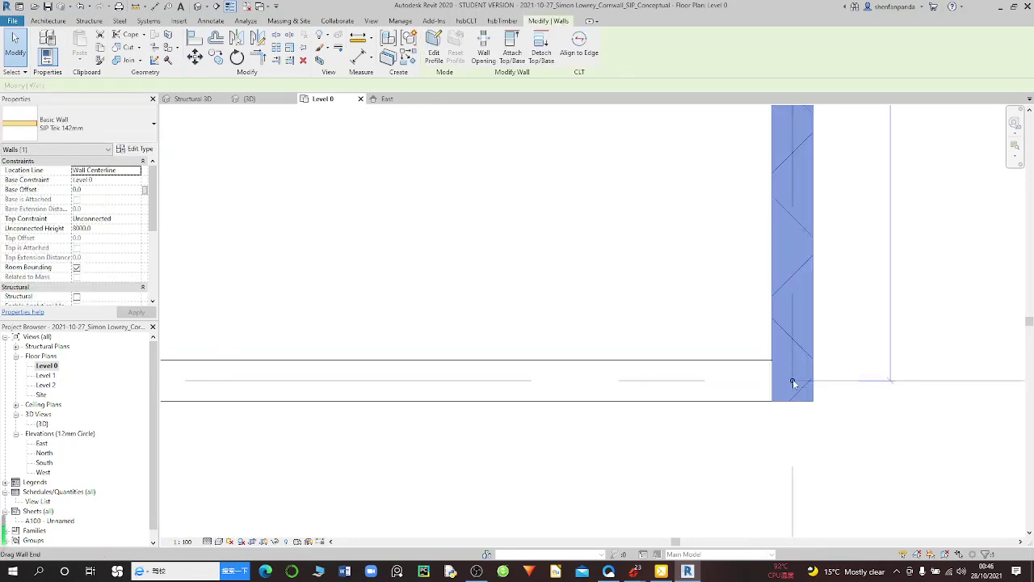
pyautogui.rightClick(793, 383)
pyautogui.click(832, 174)
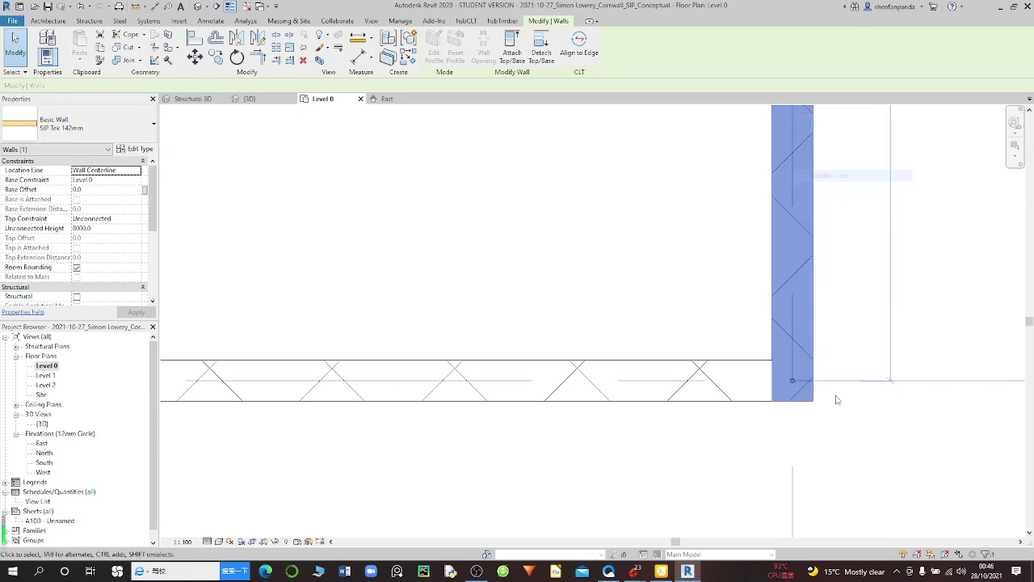
pyautogui.moveTo(792, 383); pyautogui.dragTo(774, 381)
pyautogui.scroll(2, 773, 377)
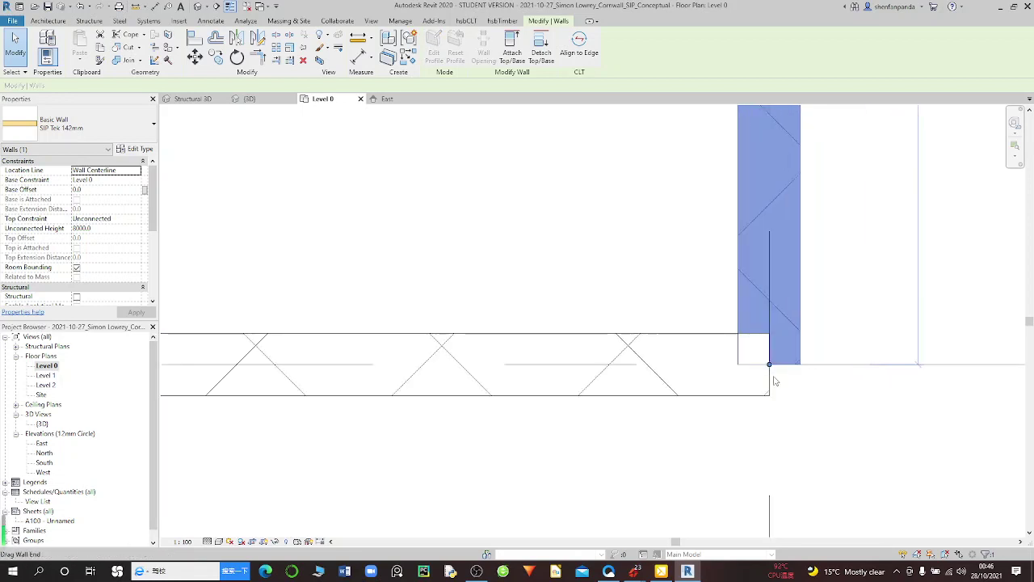
# Step: Move the grid D wall from its corner endpoint so its lower end meets the horizontal wall
pyautogui.click(196, 55)
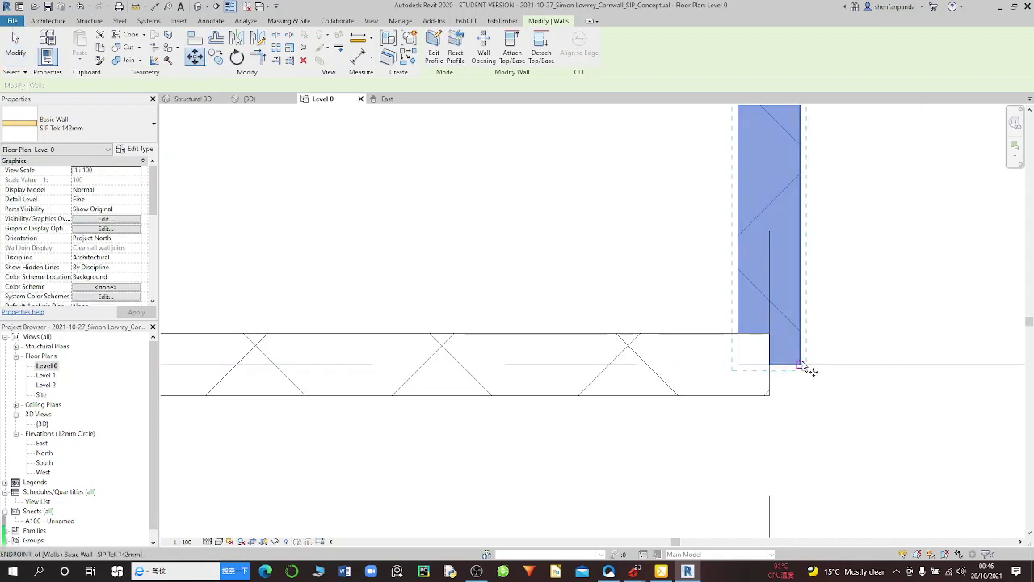
pyautogui.click(802, 366)
pyautogui.scroll(-5, 744, 372)
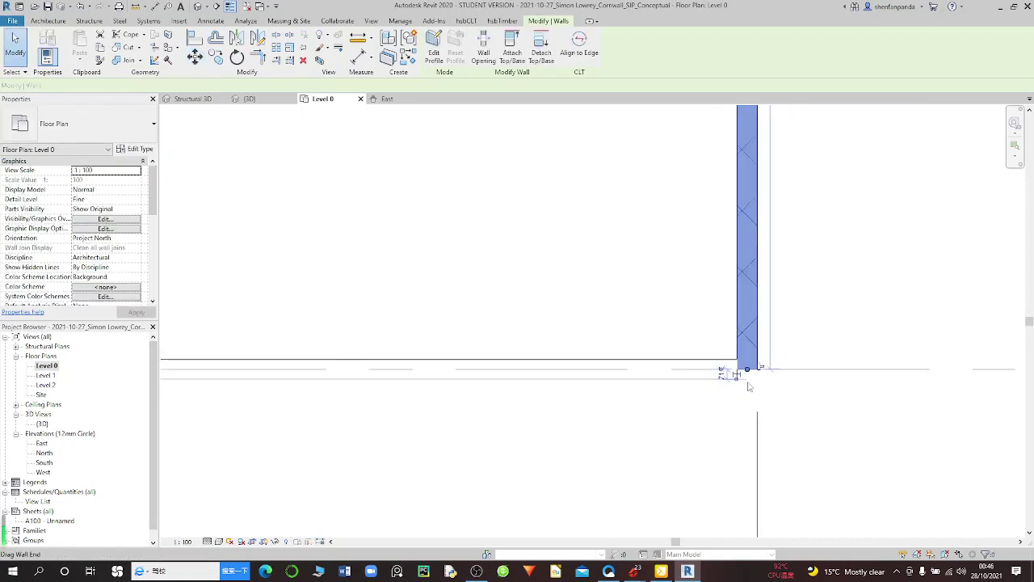
pyautogui.scroll(-3, 737, 307)
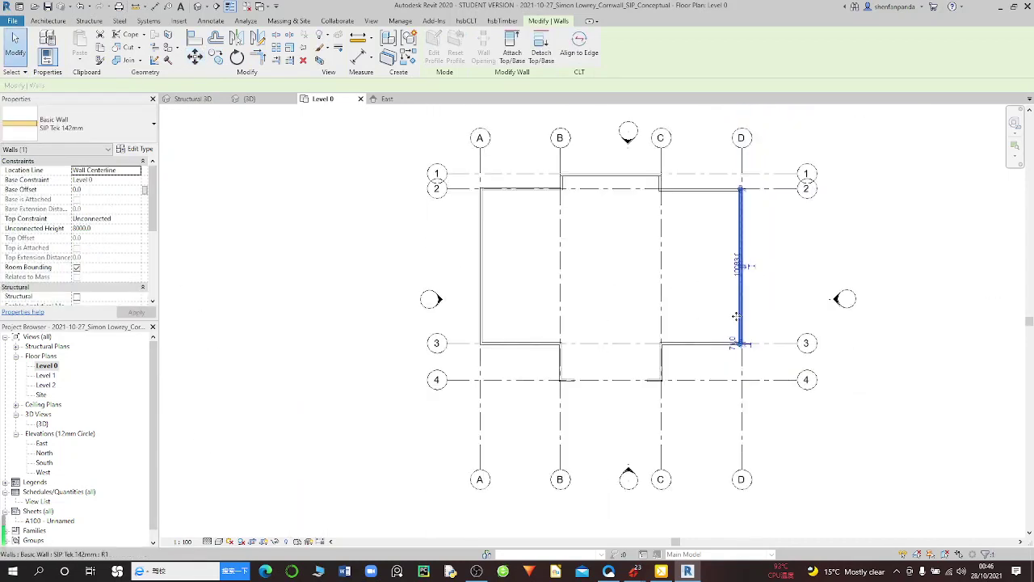
pyautogui.scroll(3, 730, 200)
pyautogui.scroll(2, 731, 210)
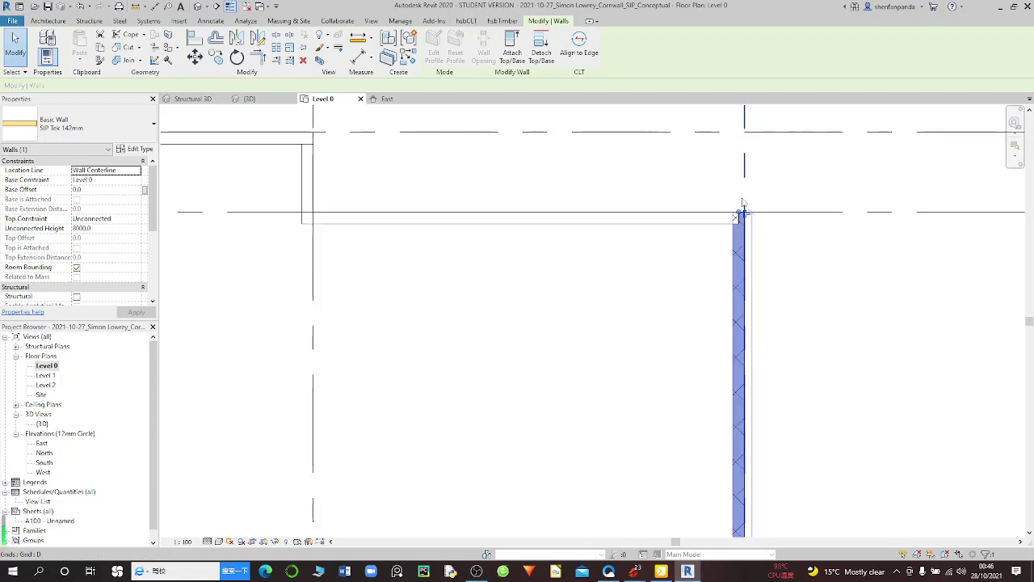
pyautogui.scroll(2, 731, 222)
pyautogui.scroll(2, 732, 234)
pyautogui.press('Escape')
pyautogui.scroll(2, 732, 243)
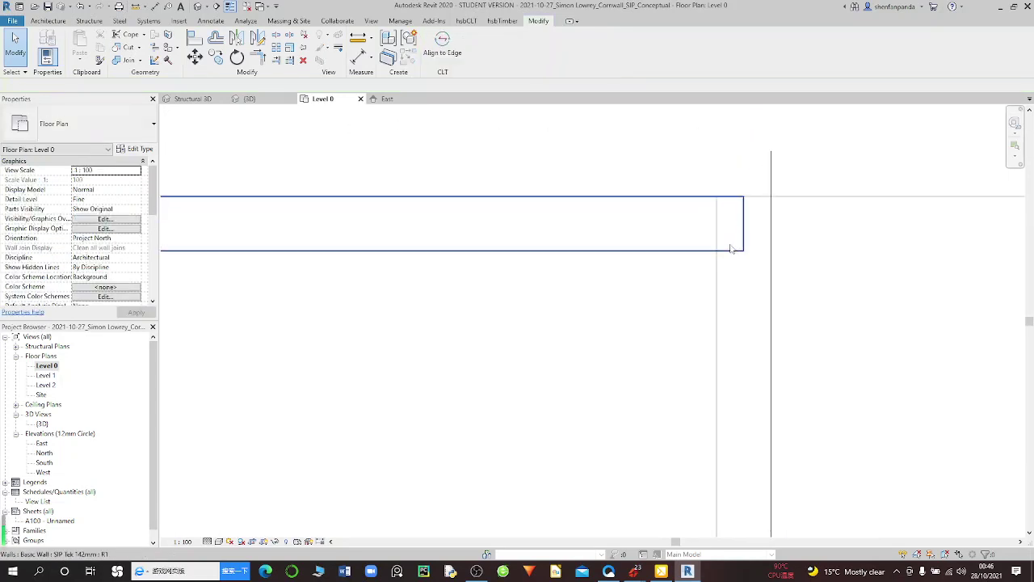
pyautogui.click(687, 254)
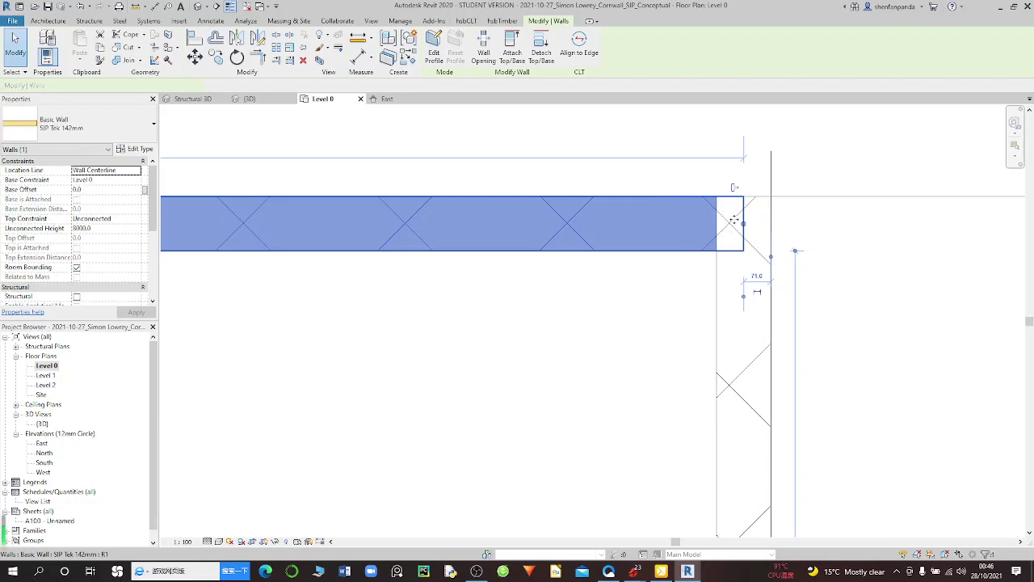
pyautogui.scroll(2, 731, 220)
pyautogui.scroll(1, 751, 231)
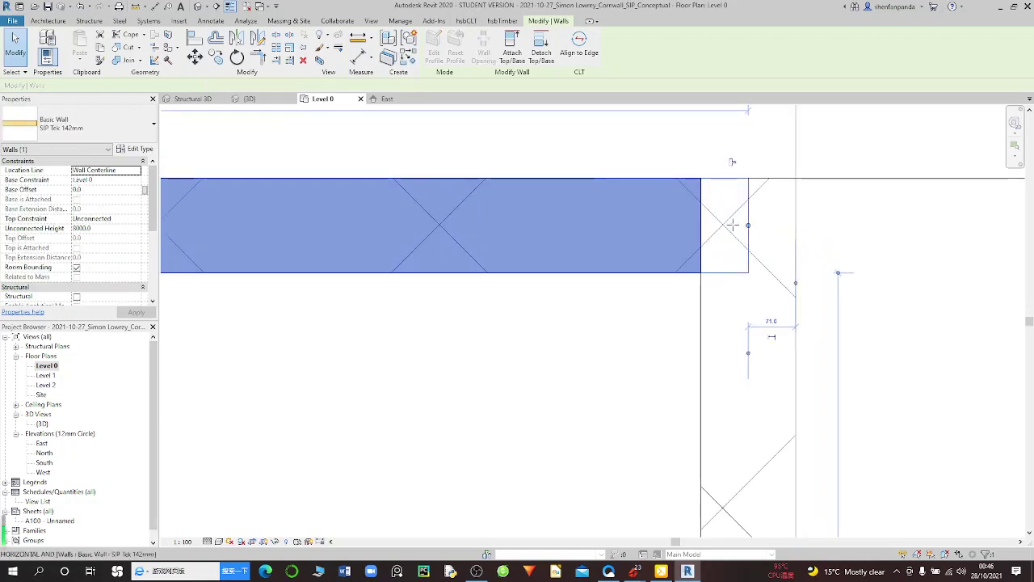
pyautogui.moveTo(748, 225); pyautogui.dragTo(701, 225)
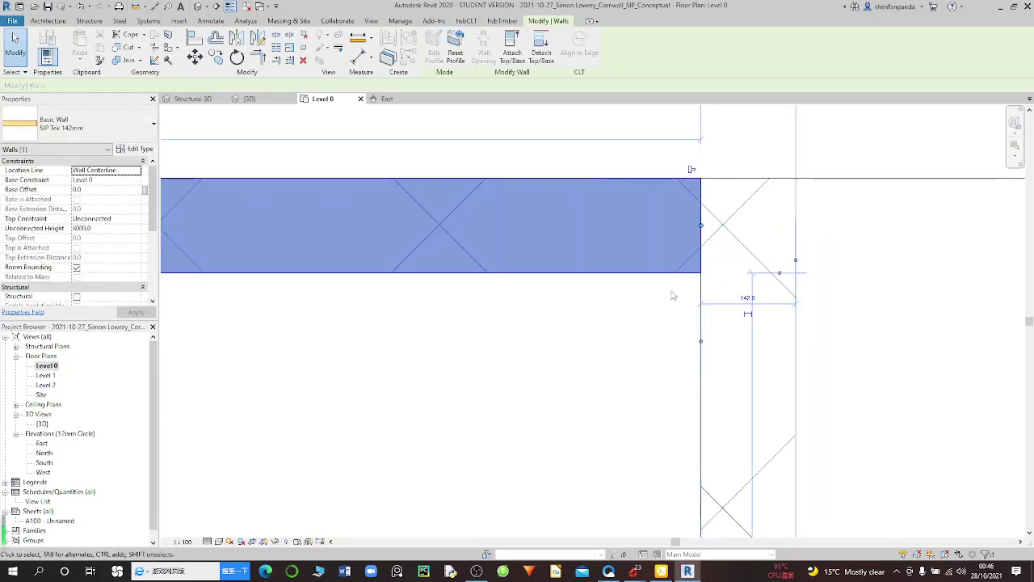
pyautogui.click(673, 296)
pyautogui.scroll(3, 698, 270)
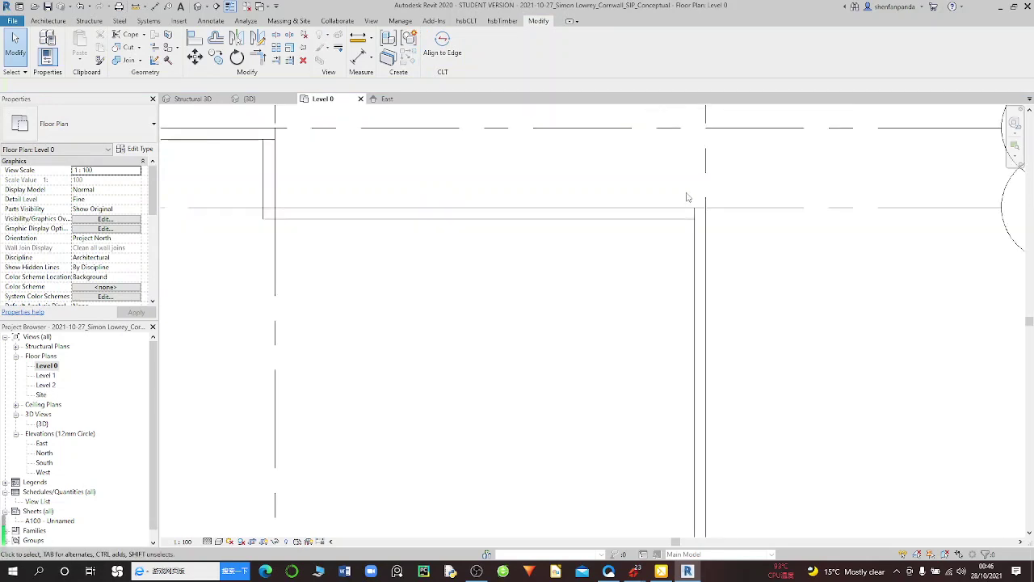
pyautogui.scroll(-3, 688, 197)
pyautogui.scroll(-2, 688, 218)
pyautogui.scroll(3, 681, 389)
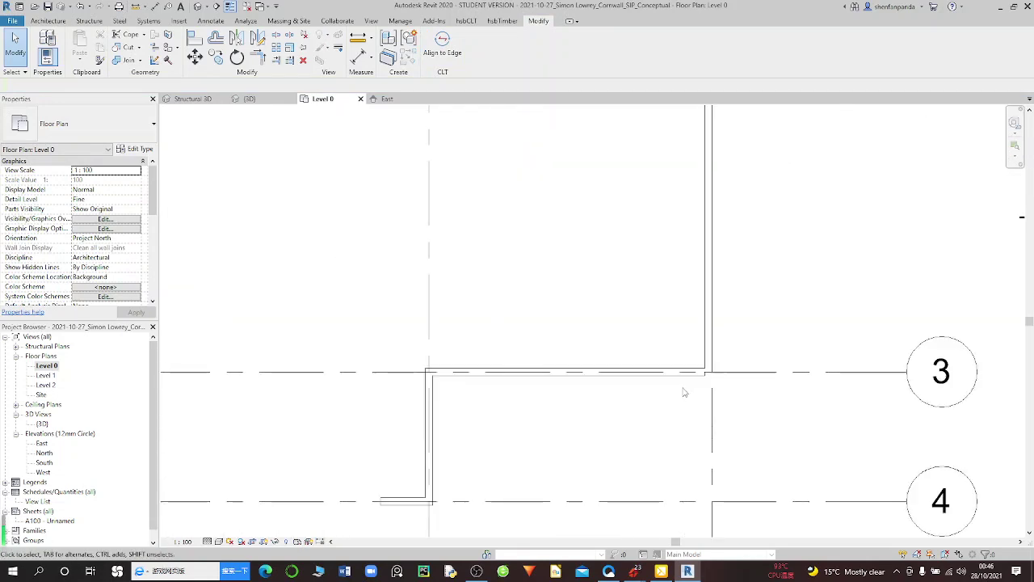
pyautogui.scroll(2, 703, 393)
pyautogui.scroll(2, 687, 355)
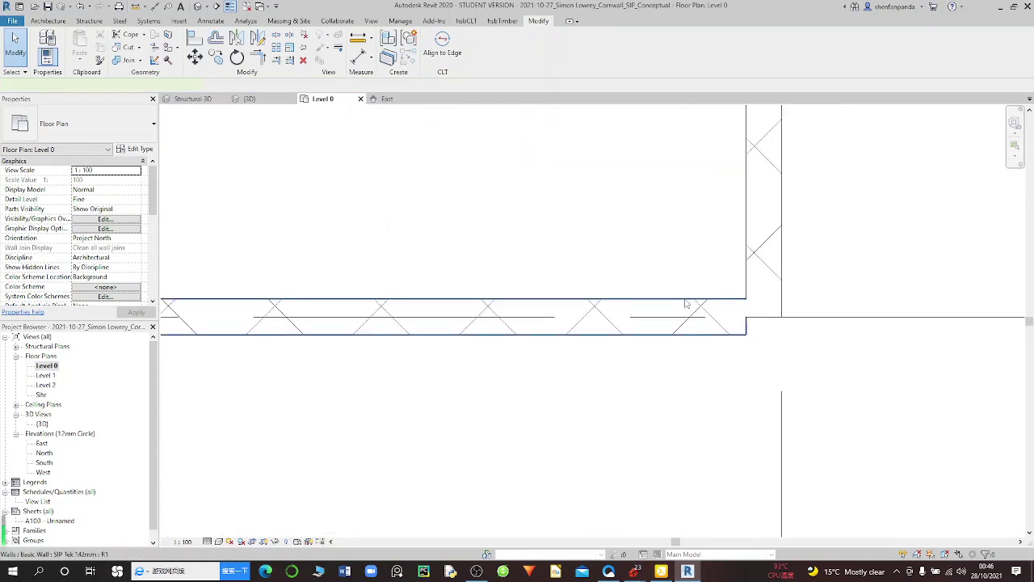
# Step: Reposition the end point of the grid 3 wall with Drag End
pyautogui.click(686, 304)
pyautogui.rightClick(762, 317)
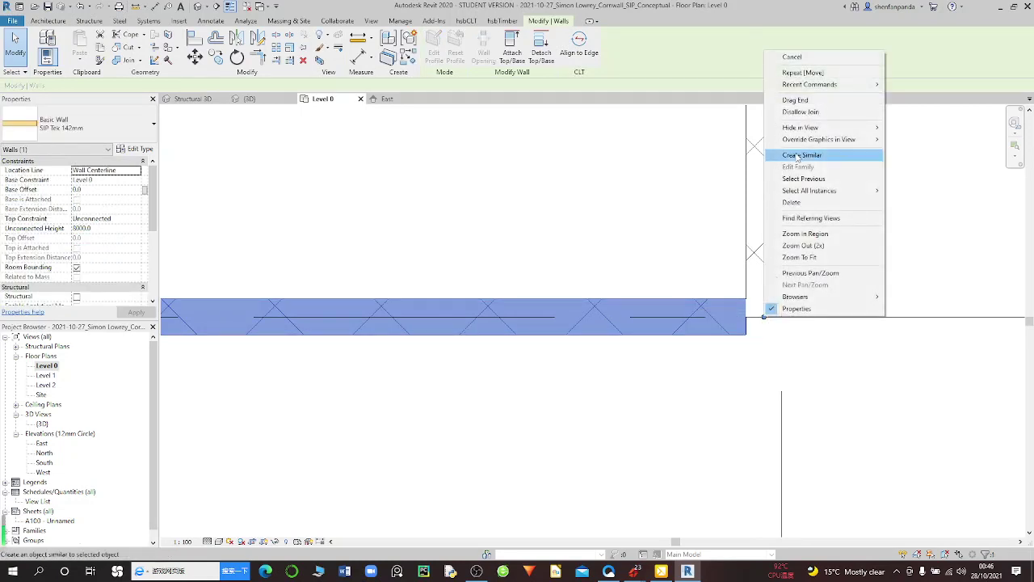
pyautogui.click(795, 100)
pyautogui.scroll(-2, 688, 322)
pyautogui.scroll(-2, 687, 321)
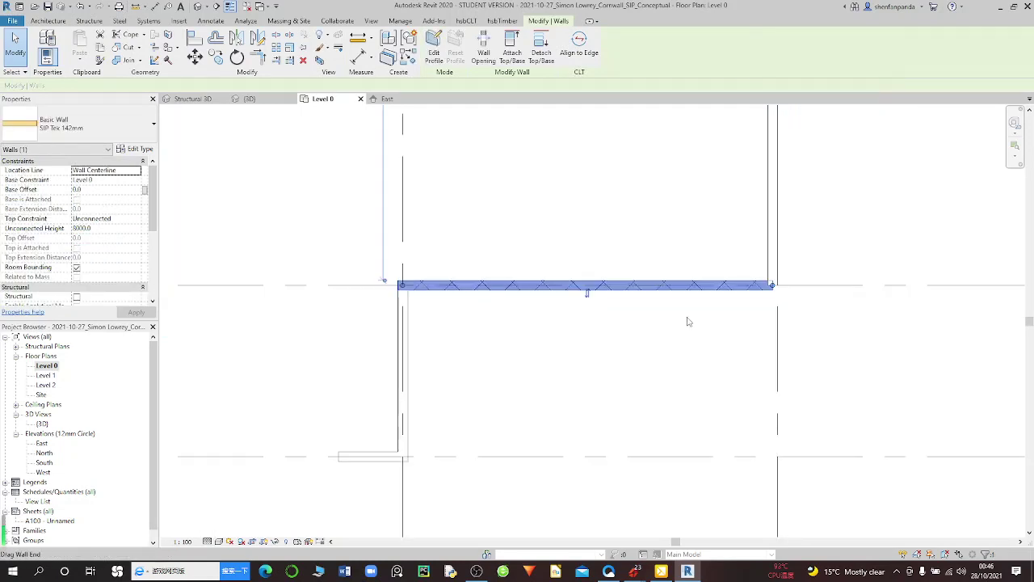
pyautogui.scroll(-1, 695, 314)
pyautogui.scroll(2, 488, 307)
pyautogui.scroll(1, 458, 309)
pyautogui.scroll(-1, 469, 288)
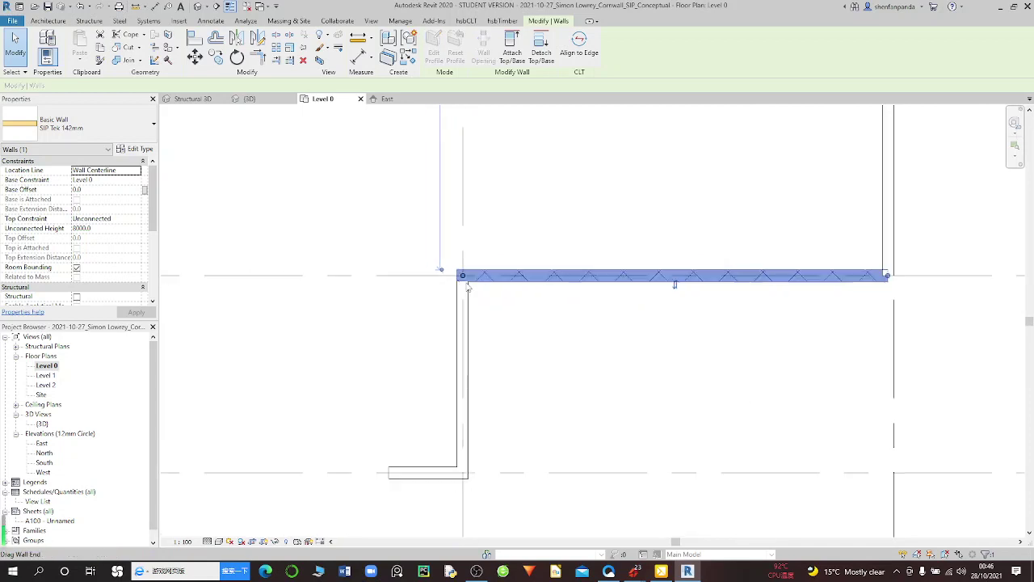
pyautogui.click(467, 288)
pyautogui.scroll(-1, 467, 288)
pyautogui.scroll(2, 792, 282)
pyautogui.scroll(2, 728, 267)
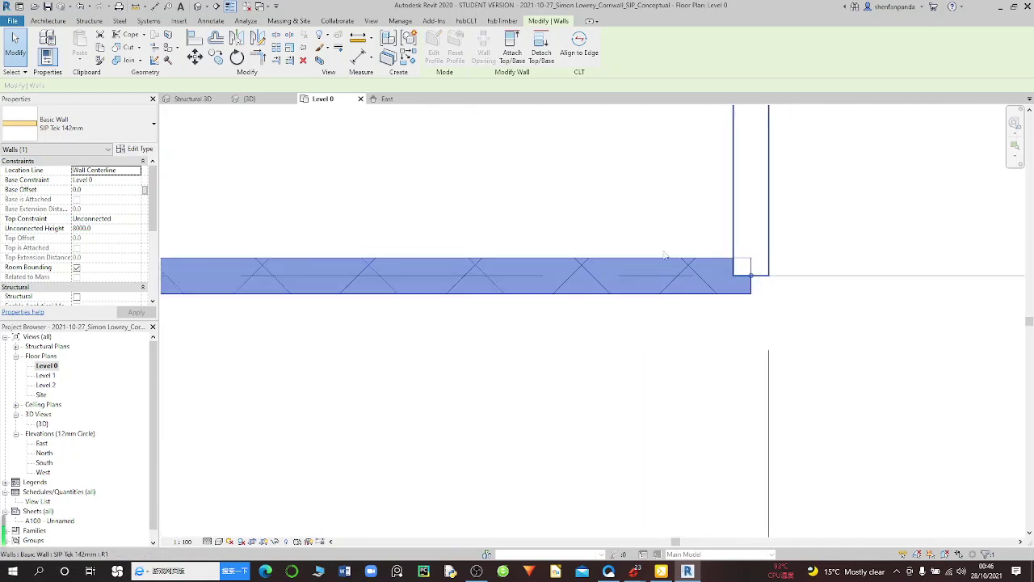
# Step: Move the grid 3 wall with MV from its corner to the adjoining wall's corner
pyautogui.press('m')
pyautogui.press('v')
pyautogui.scroll(1, 762, 302)
pyautogui.click(750, 296)
pyautogui.click(718, 267)
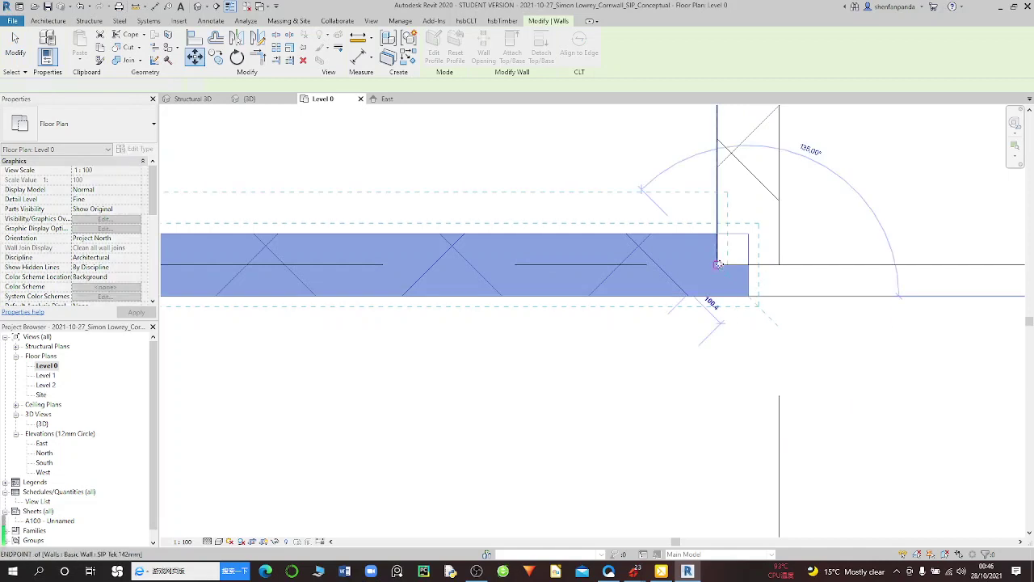
pyautogui.scroll(-2, 717, 270)
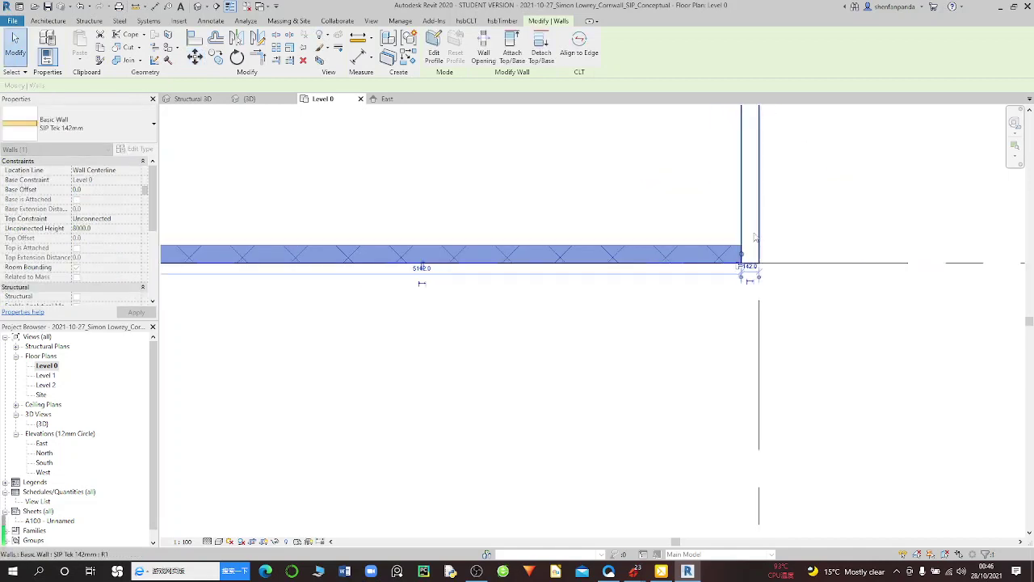
pyautogui.scroll(2, 758, 267)
pyautogui.scroll(-1, 756, 264)
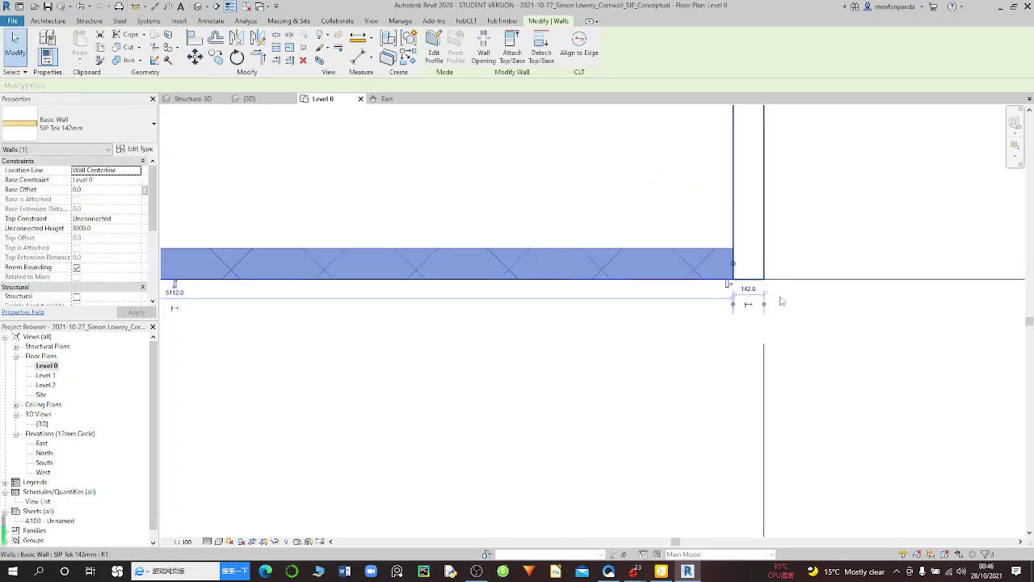
pyautogui.scroll(-1, 781, 298)
pyautogui.scroll(-1, 838, 296)
pyautogui.scroll(1, 380, 323)
pyautogui.scroll(2, 381, 315)
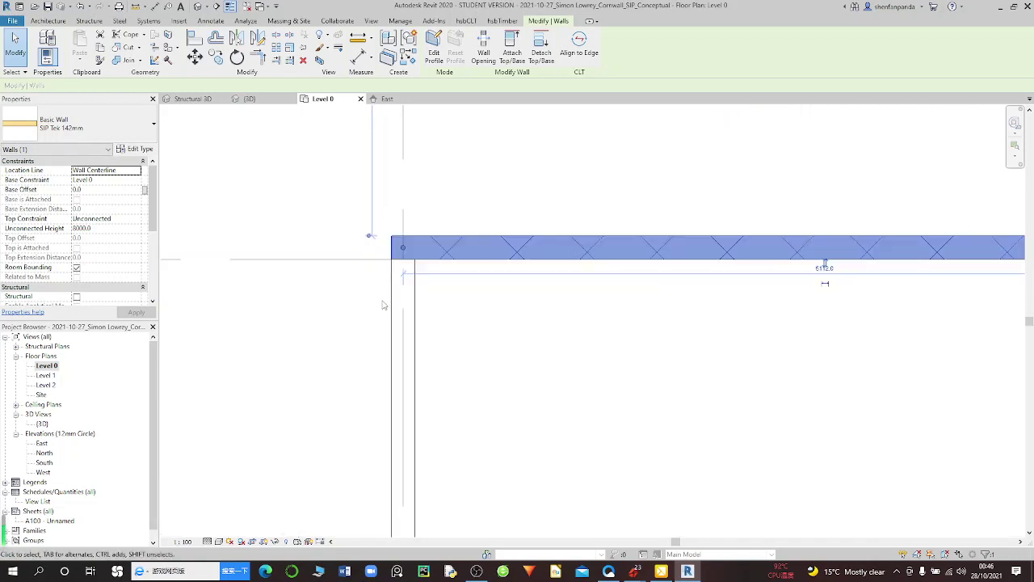
pyautogui.scroll(1, 382, 303)
pyautogui.scroll(1, 400, 251)
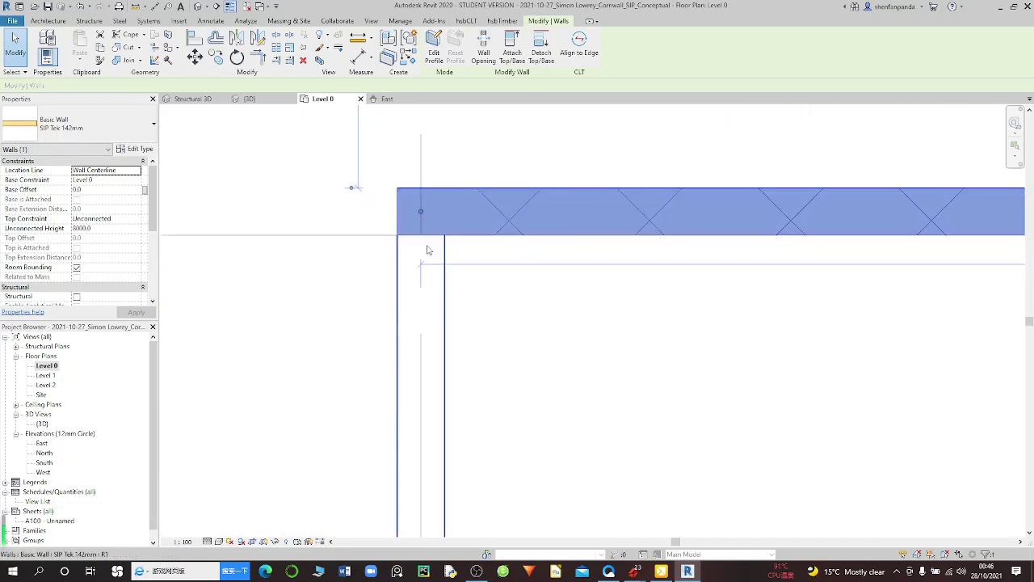
# Step: Pull the wall's left end rightward and disallow its join with the vertical wall
pyautogui.moveTo(421, 211); pyautogui.dragTo(433, 215)
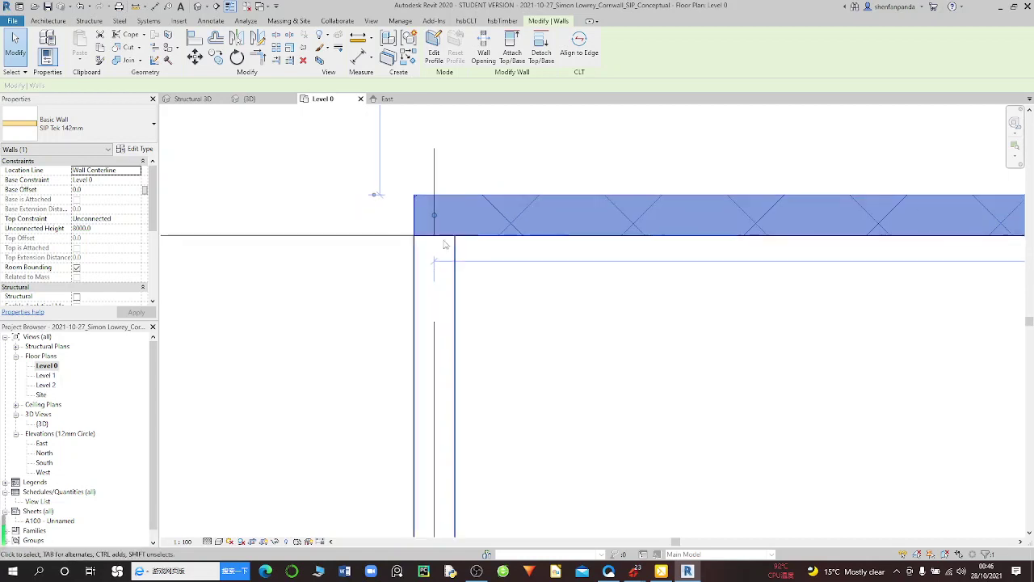
pyautogui.rightClick(433, 215)
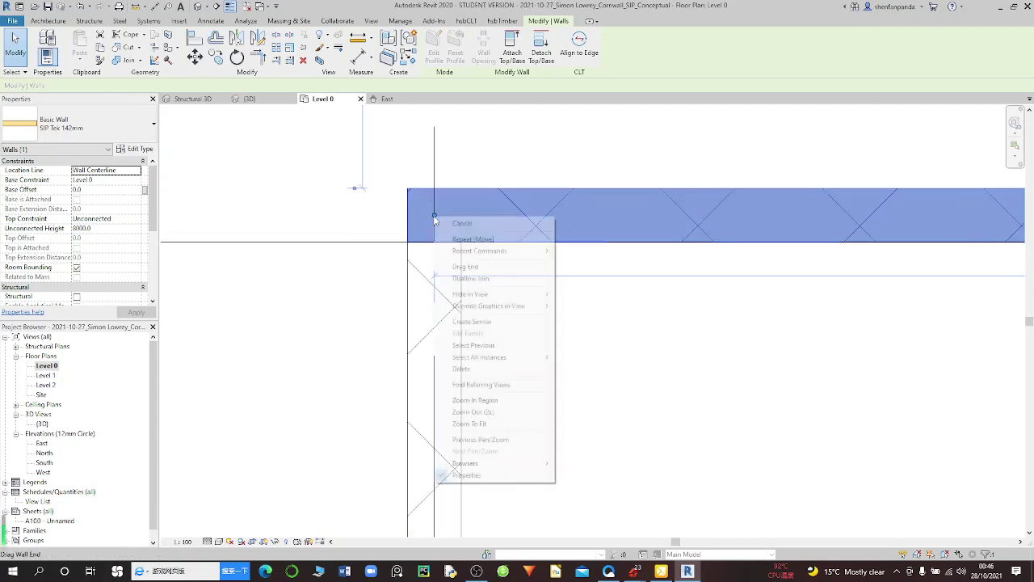
pyautogui.click(472, 280)
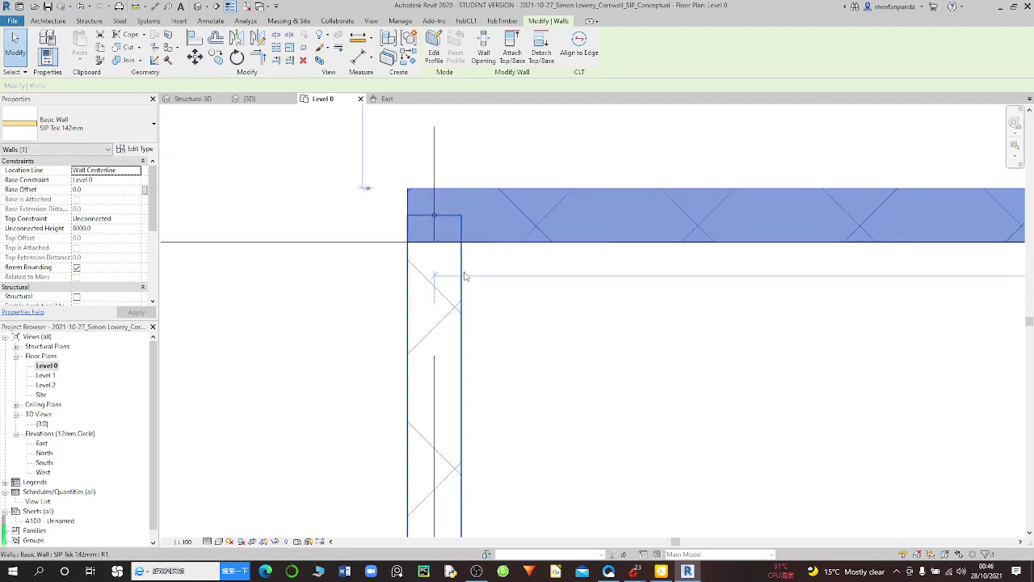
pyautogui.click(429, 261)
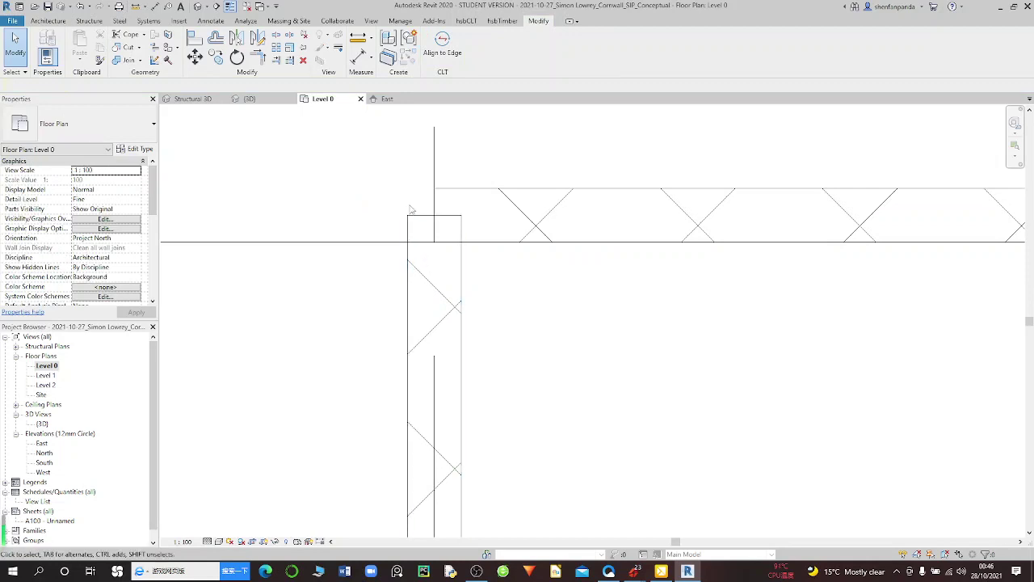
pyautogui.scroll(1, 412, 217)
pyautogui.scroll(-1, 411, 203)
# Step: Zoom to the C/4 corner and move the grid C wall's top up to the horizontal wall
pyautogui.scroll(-1, 410, 206)
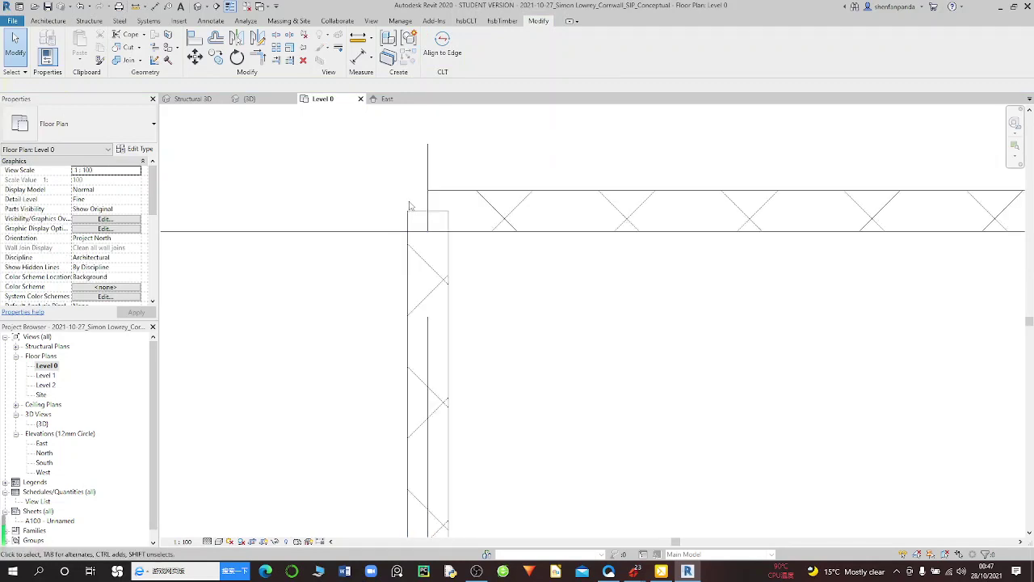
pyautogui.scroll(-1, 409, 206)
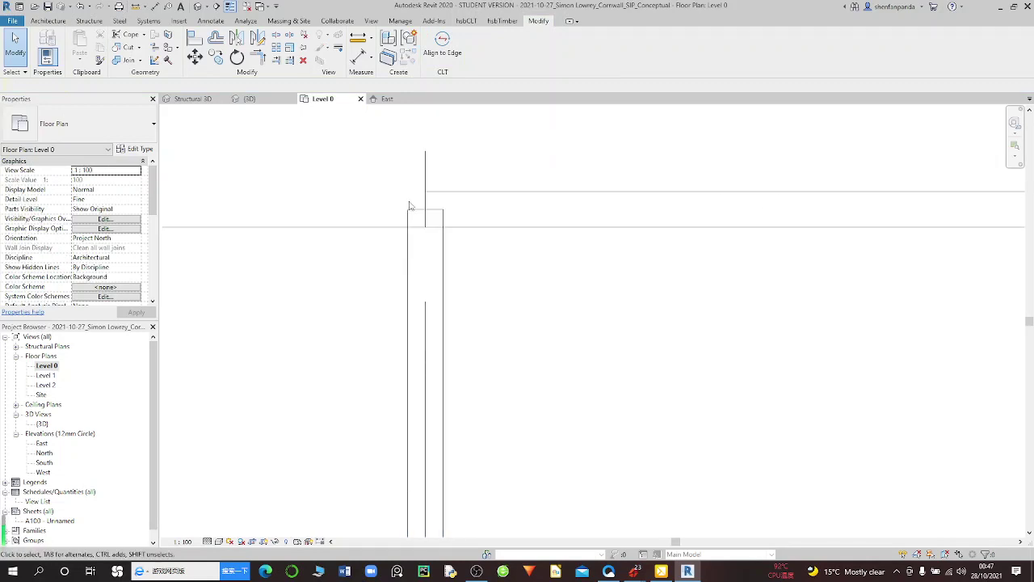
pyautogui.scroll(1, 407, 210)
pyautogui.scroll(-1, 405, 215)
pyautogui.scroll(-2, 405, 215)
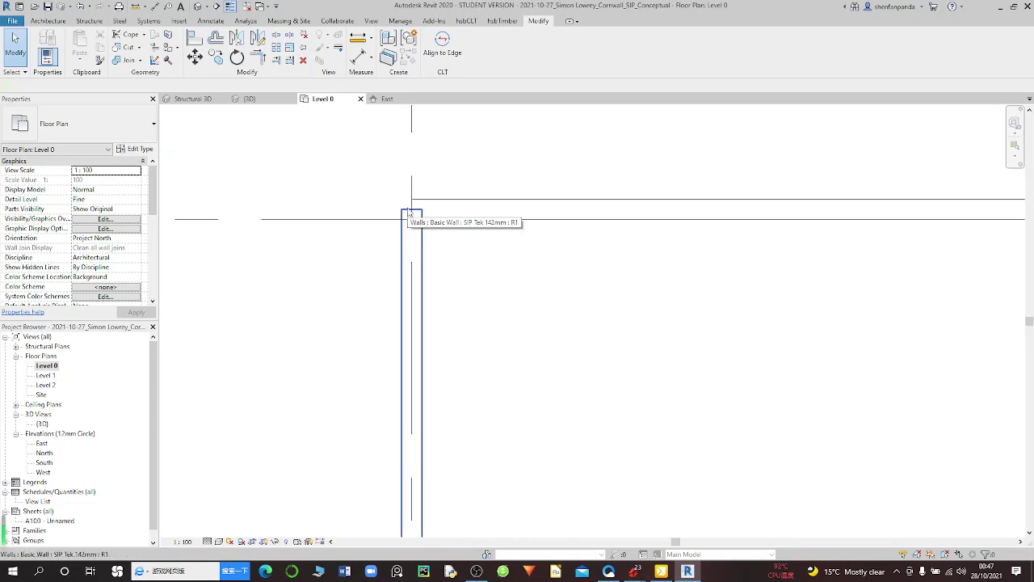
pyautogui.scroll(-1, 409, 210)
pyautogui.scroll(1, 412, 206)
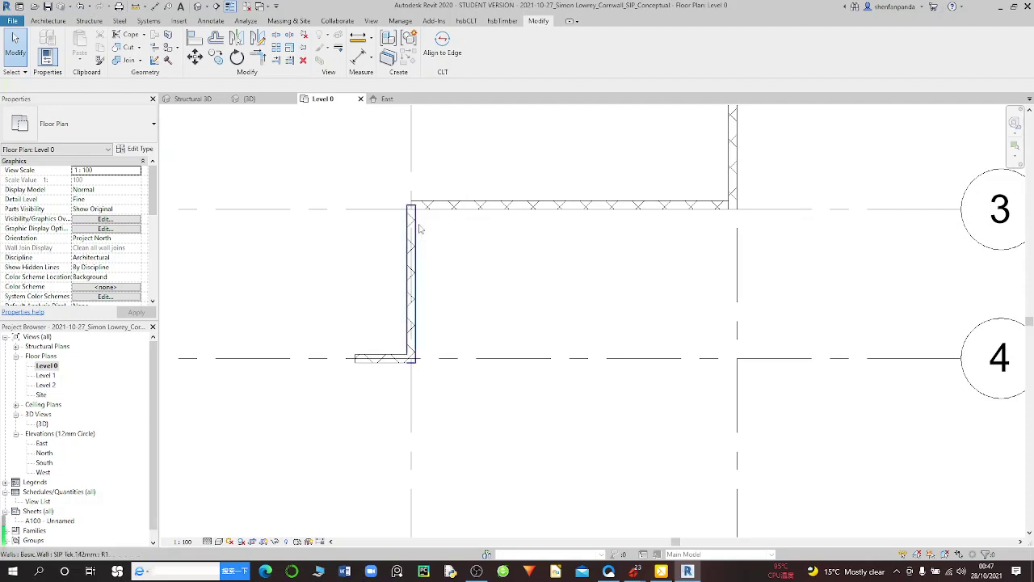
pyautogui.scroll(2, 417, 229)
pyautogui.scroll(1, 412, 230)
pyautogui.scroll(1, 409, 231)
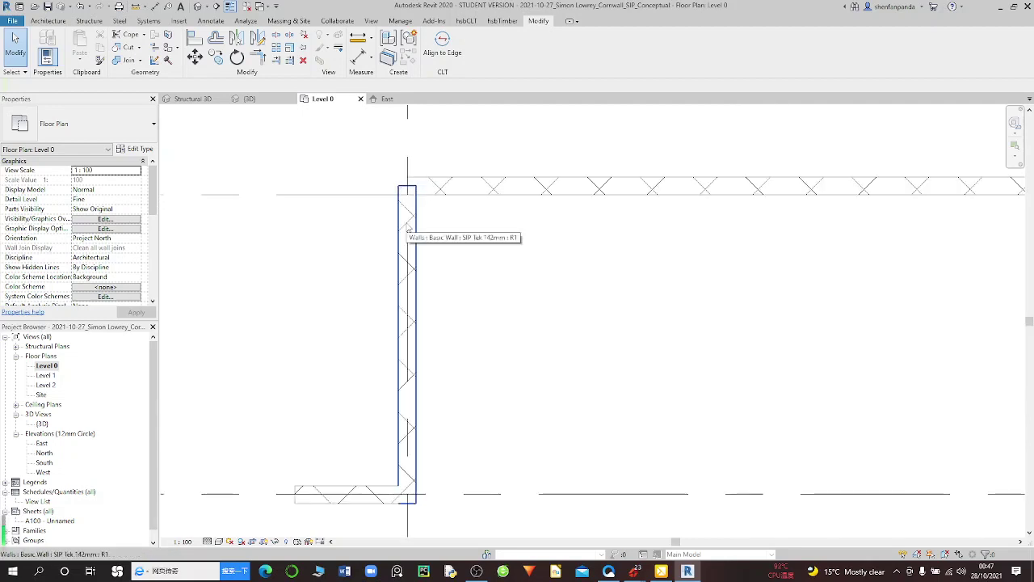
pyautogui.scroll(1, 407, 227)
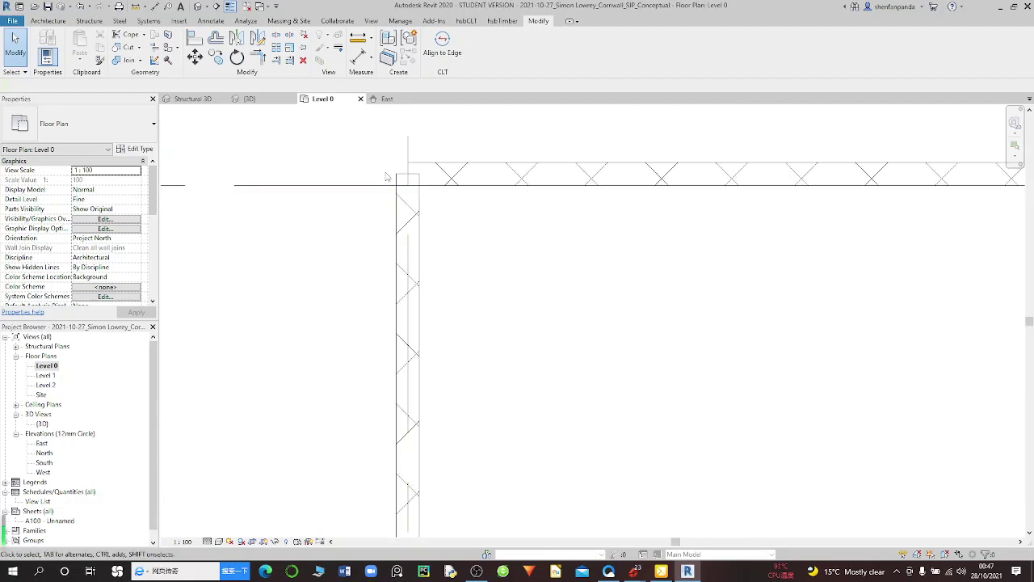
pyautogui.scroll(-1, 388, 177)
pyautogui.scroll(-1, 388, 176)
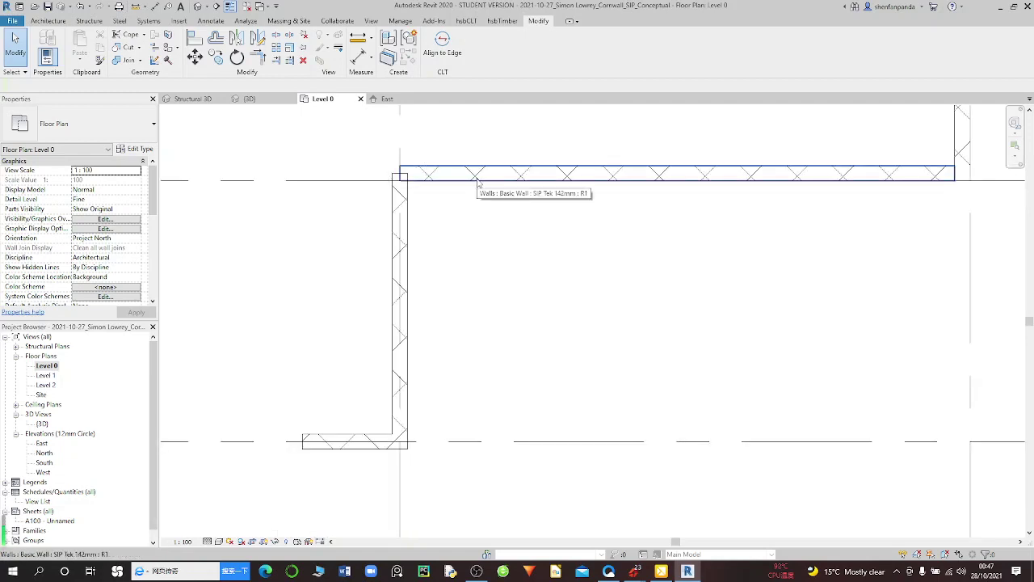
pyautogui.scroll(1, 461, 194)
pyautogui.scroll(1, 436, 209)
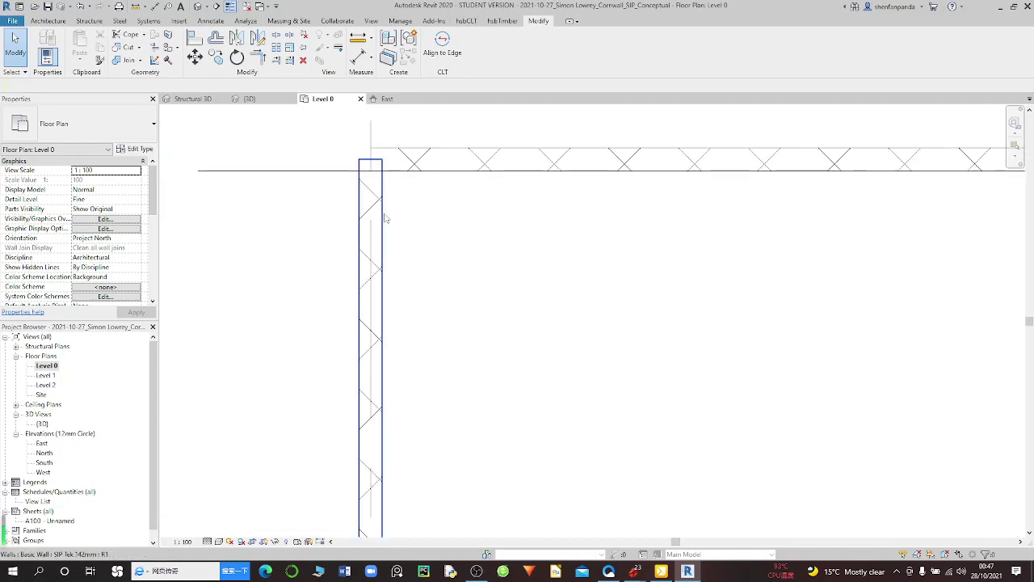
pyautogui.click(385, 218)
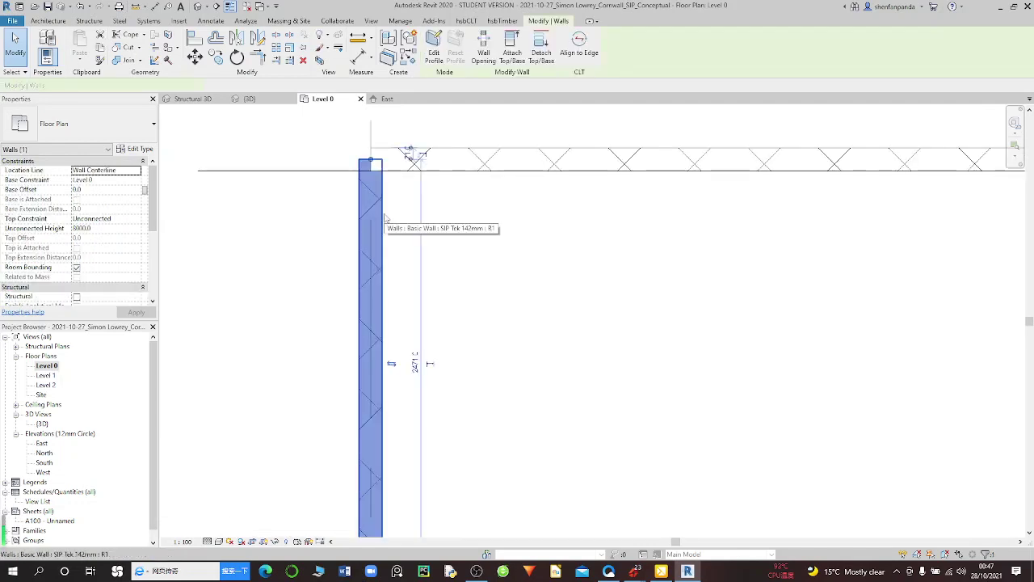
pyautogui.click(196, 57)
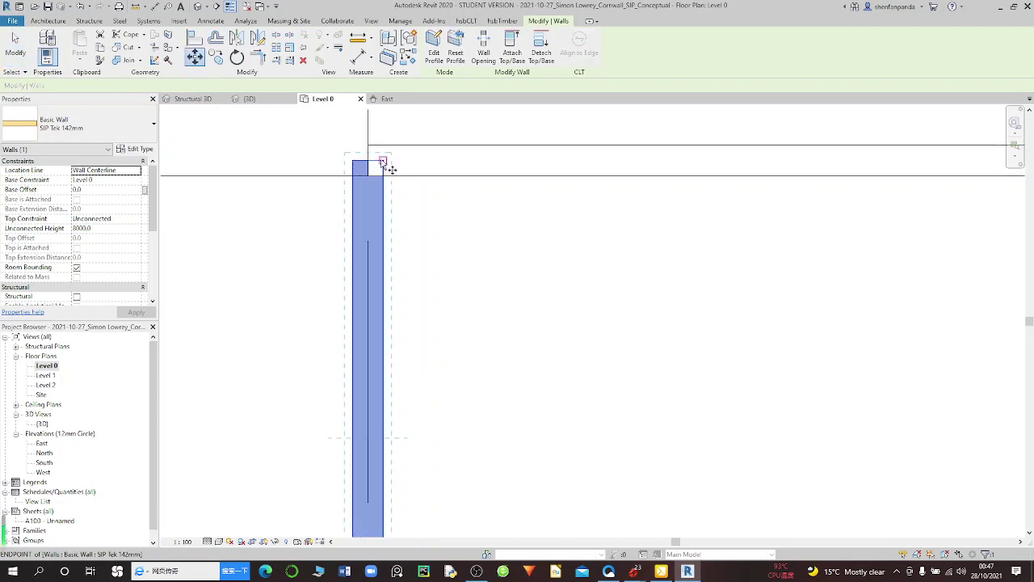
pyautogui.click(390, 168)
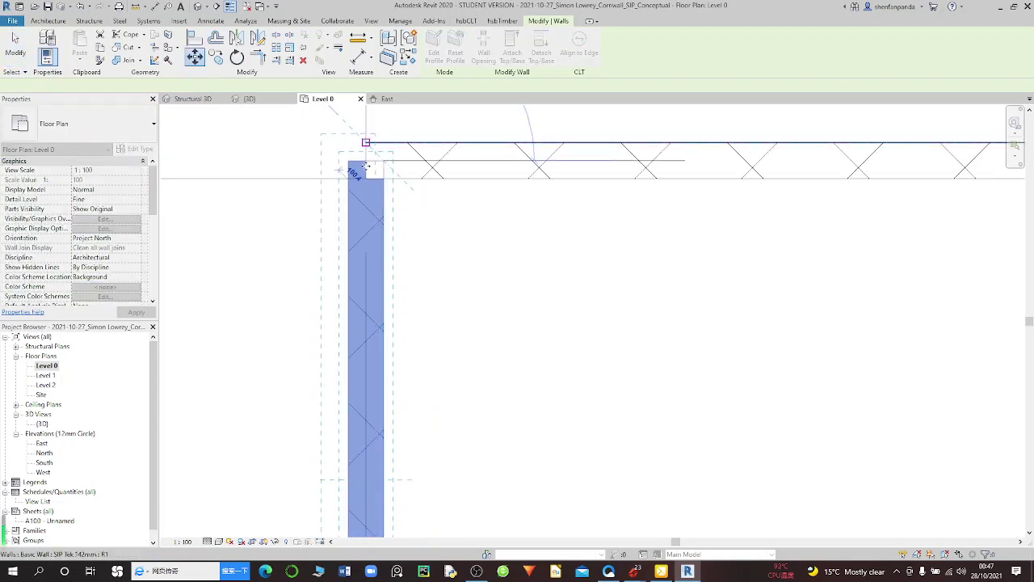
pyautogui.click(366, 165)
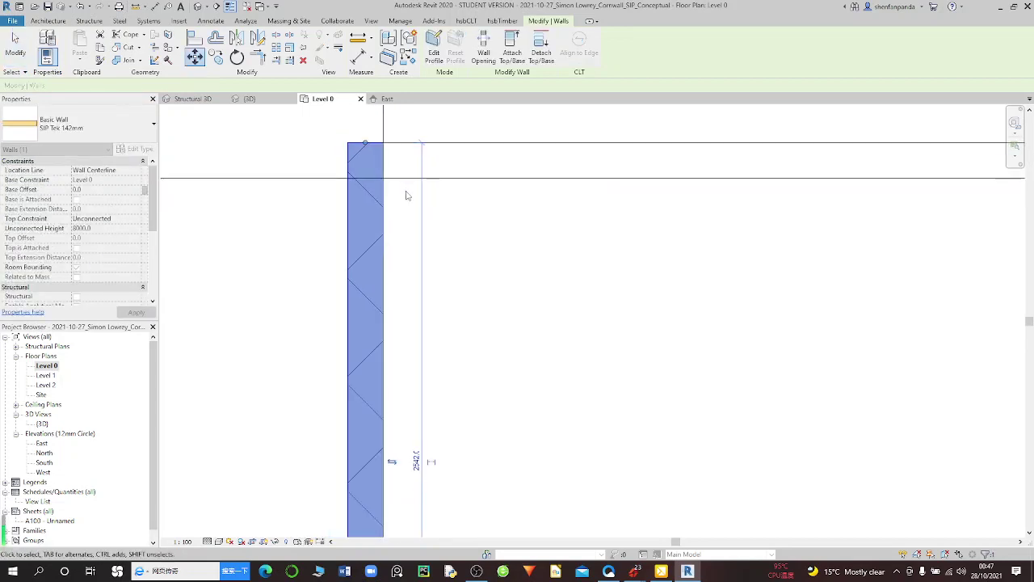
# Step: Zoom around to check the corner and clear the wall selection
pyautogui.scroll(-4, 407, 195)
pyautogui.scroll(-2, 411, 323)
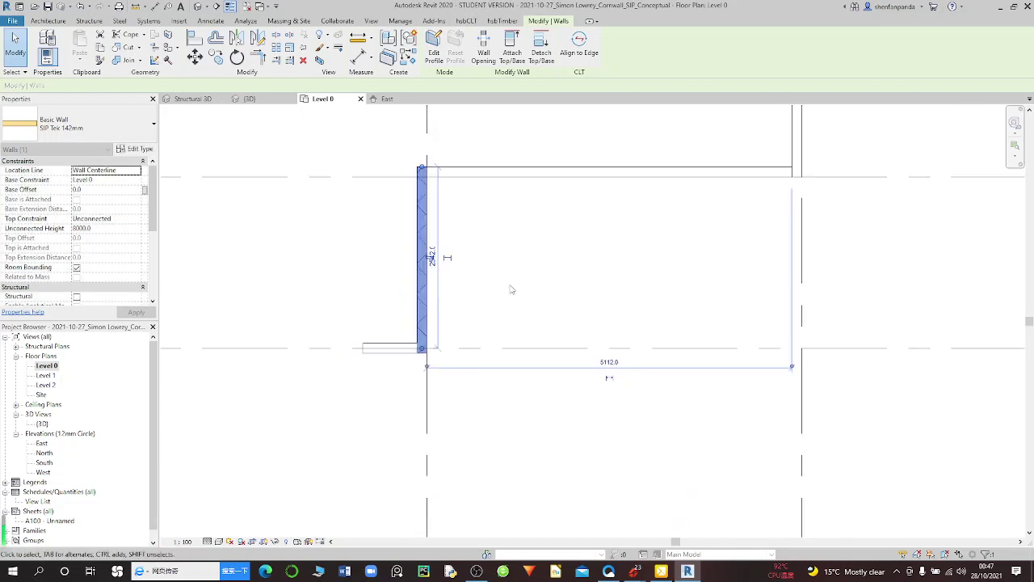
pyautogui.scroll(-2, 515, 296)
pyautogui.scroll(-2, 380, 304)
pyautogui.scroll(-2, 343, 273)
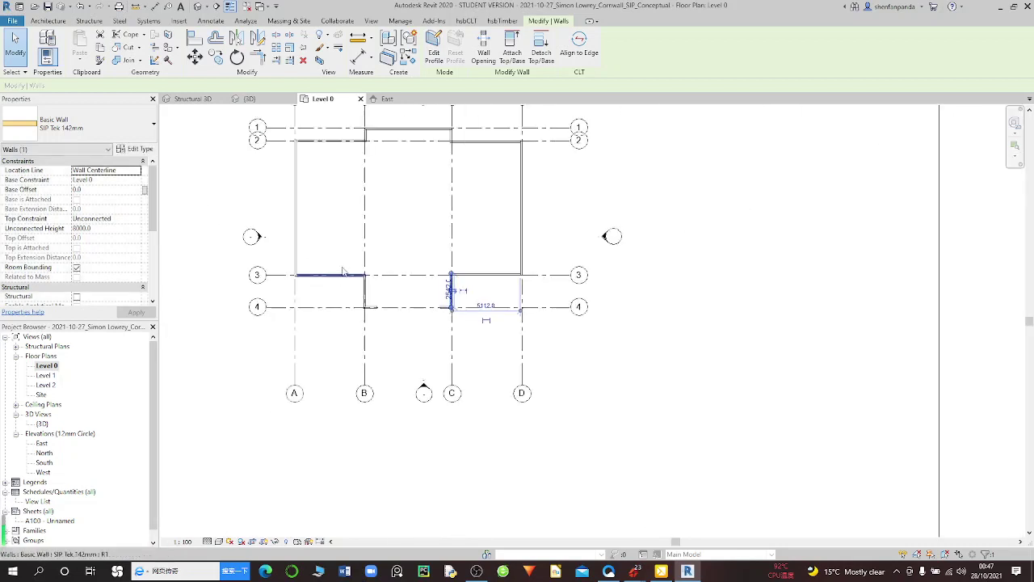
pyautogui.scroll(2, 343, 269)
pyautogui.scroll(-2, 425, 303)
pyautogui.scroll(2, 434, 282)
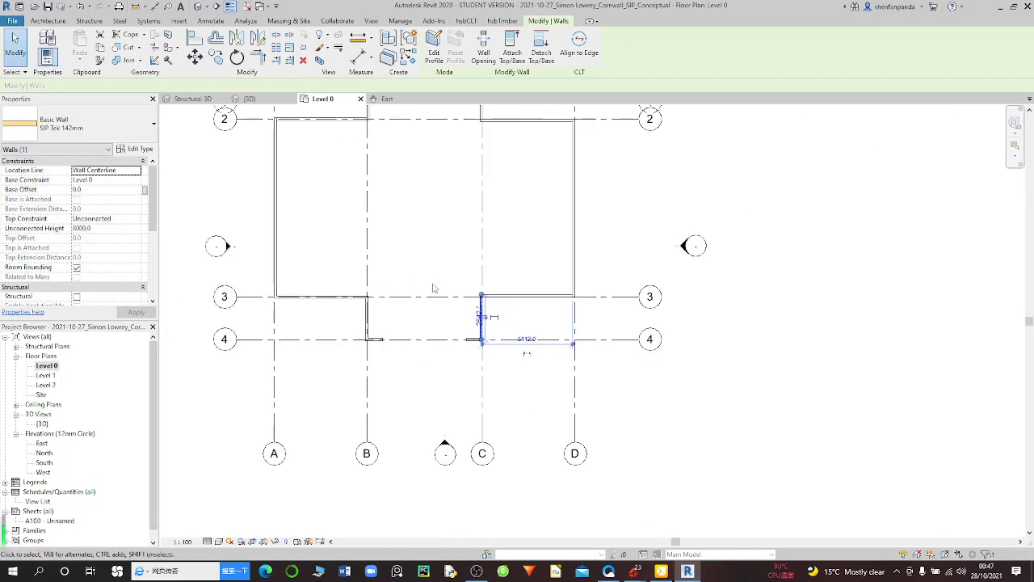
pyautogui.scroll(1, 434, 287)
pyautogui.scroll(-4, 442, 249)
pyautogui.scroll(2, 434, 231)
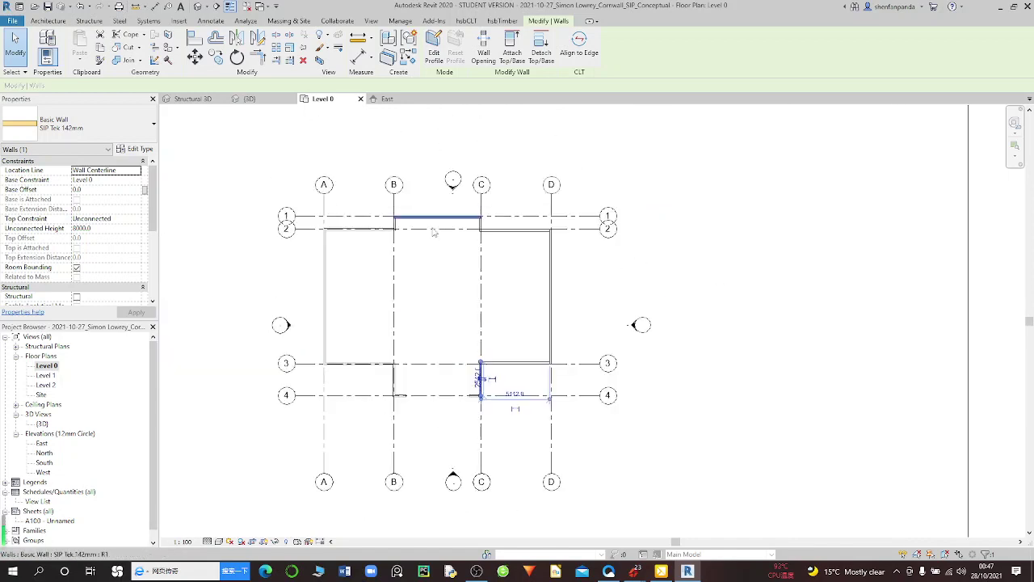
pyautogui.scroll(3, 445, 394)
pyautogui.scroll(2, 486, 415)
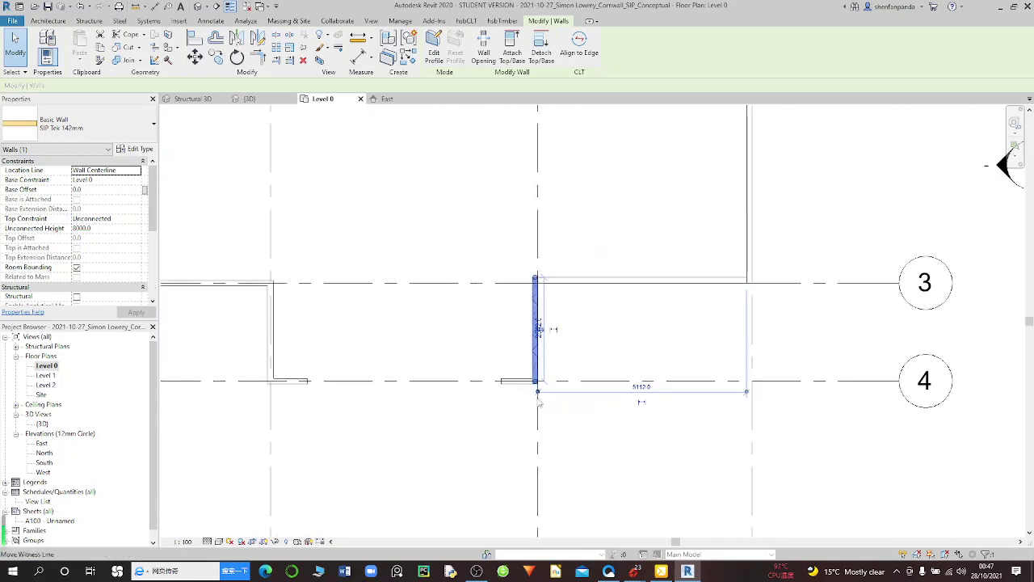
pyautogui.press('Escape')
pyautogui.scroll(2, 550, 383)
pyautogui.scroll(2, 547, 385)
pyautogui.scroll(2, 521, 382)
pyautogui.scroll(1, 521, 382)
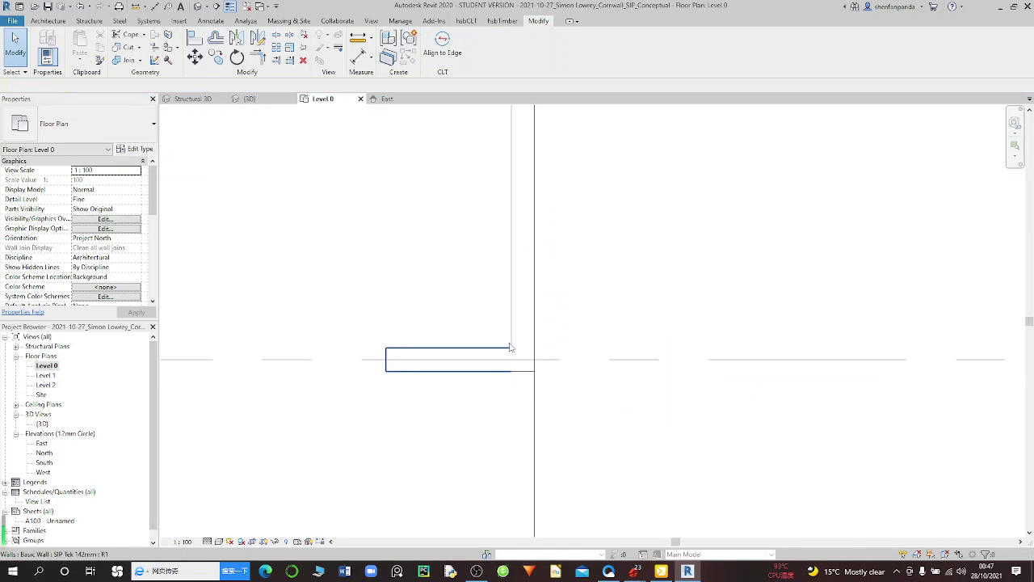
# Step: Inspect the grid C wall's and its end's context options without changing anything
pyautogui.click(515, 340)
pyautogui.rightClick(516, 344)
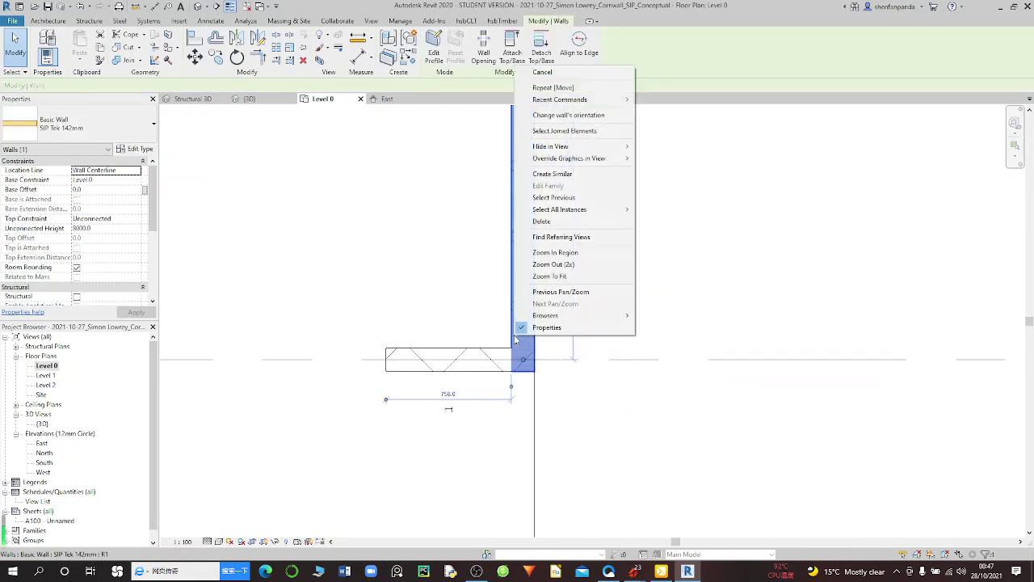
pyautogui.press('Escape')
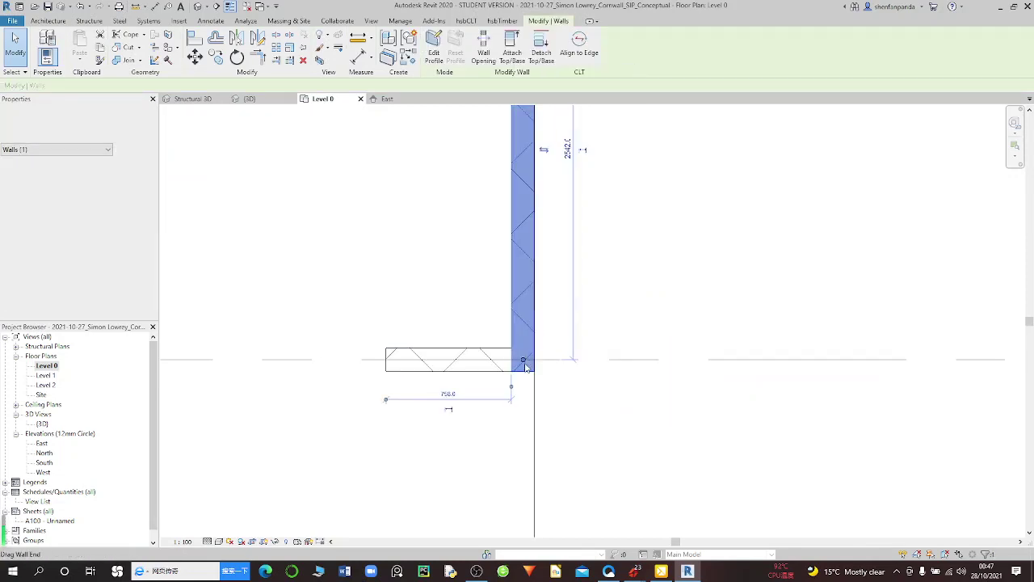
pyautogui.rightClick(523, 364)
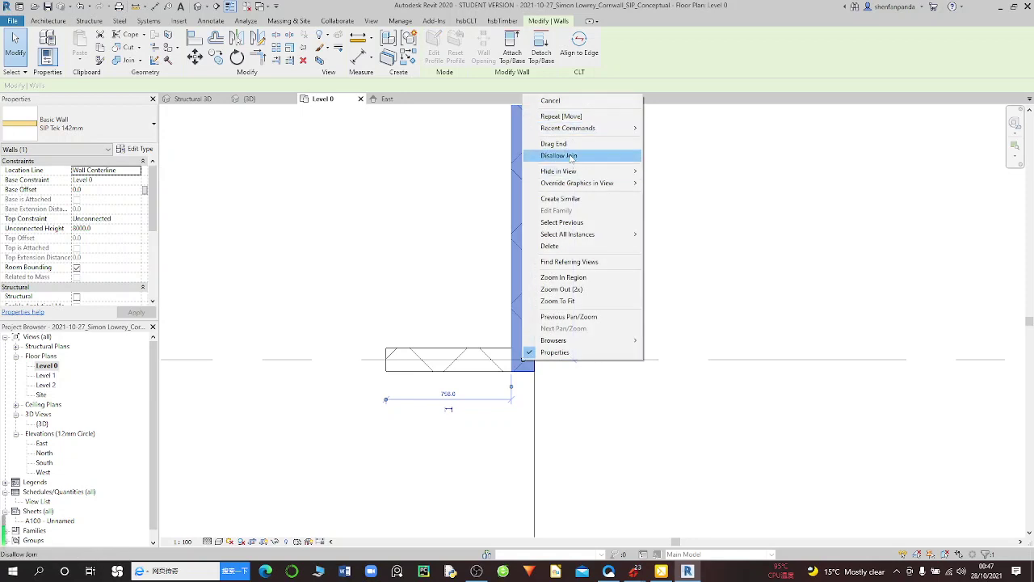
pyautogui.press('Escape')
pyautogui.scroll(3, 522, 363)
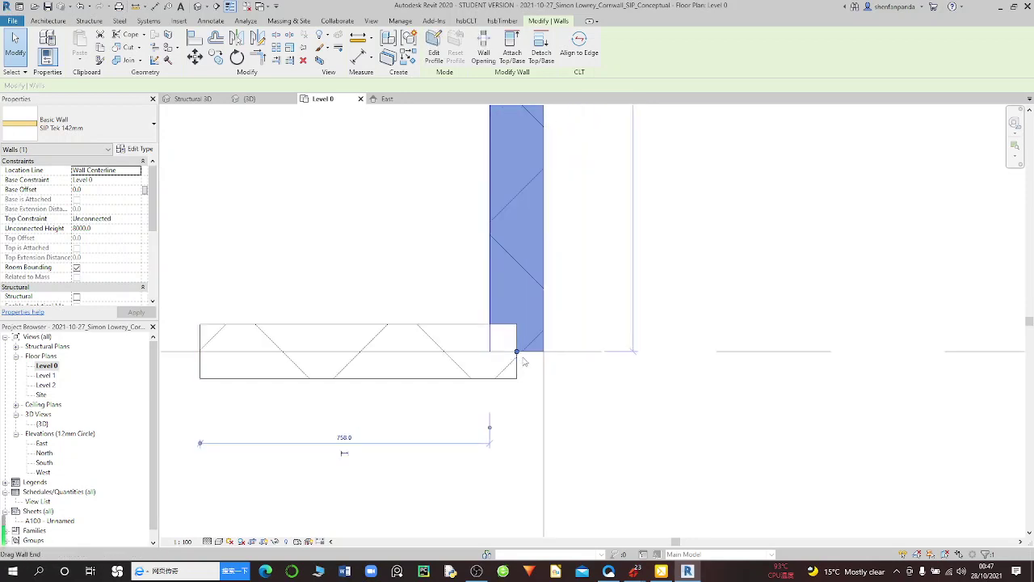
pyautogui.scroll(-3, 517, 354)
pyautogui.scroll(-2, 517, 354)
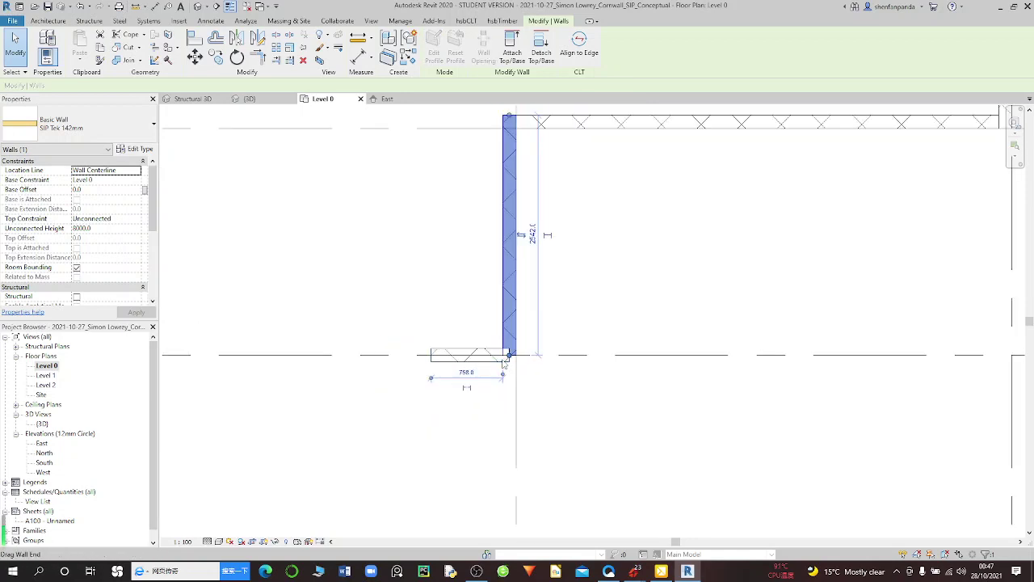
pyautogui.scroll(3, 502, 386)
# Step: Move the short horizontal wall at C/4 from its corner onto grid line 4
pyautogui.click(474, 315)
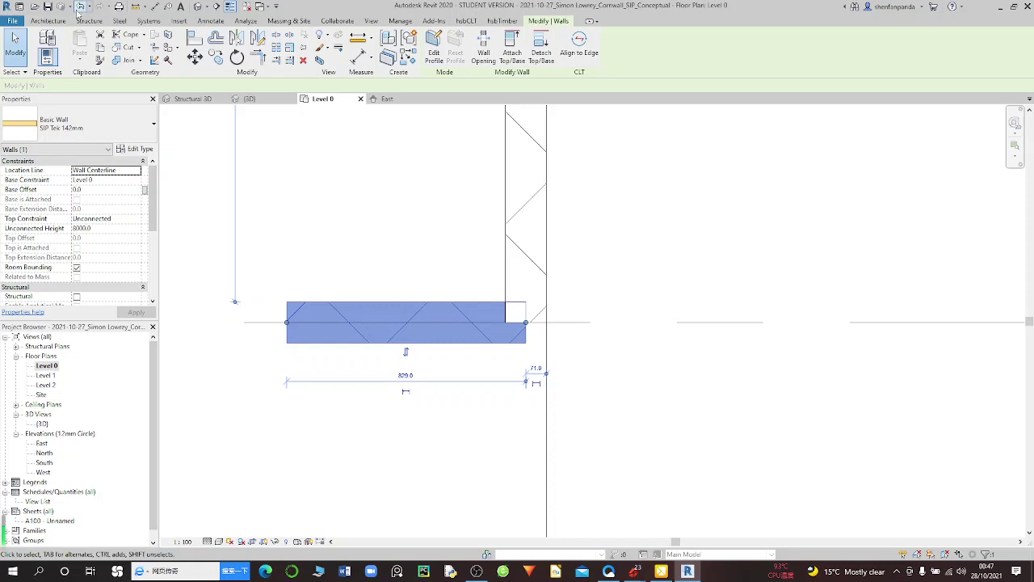
pyautogui.click(195, 55)
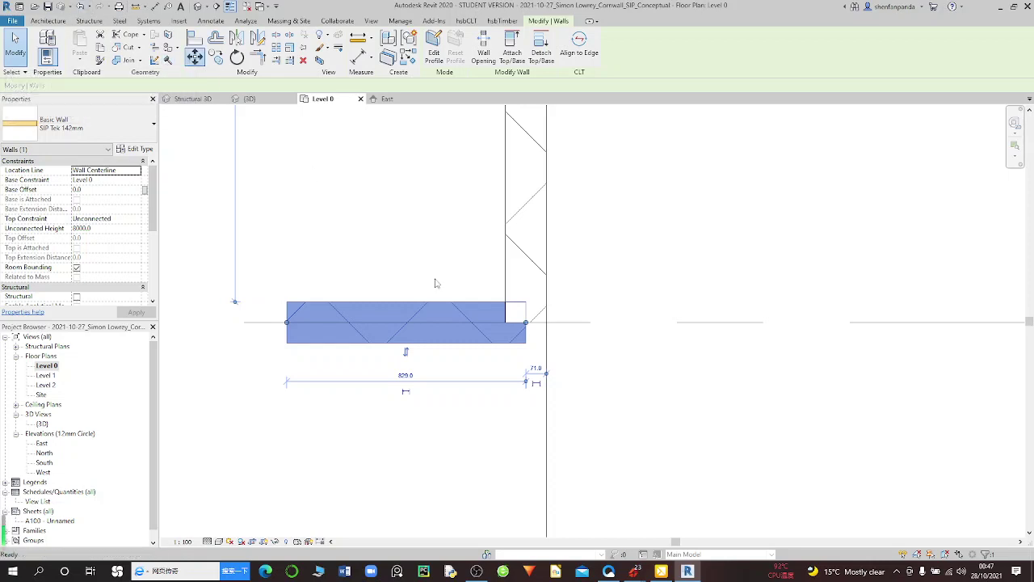
pyautogui.click(535, 353)
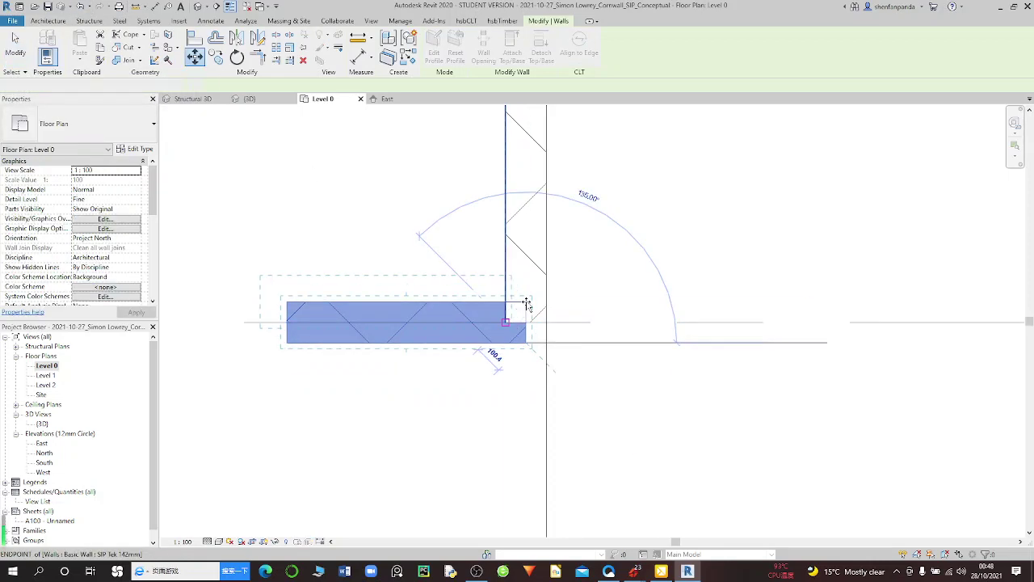
pyautogui.click(526, 303)
pyautogui.scroll(-4, 591, 291)
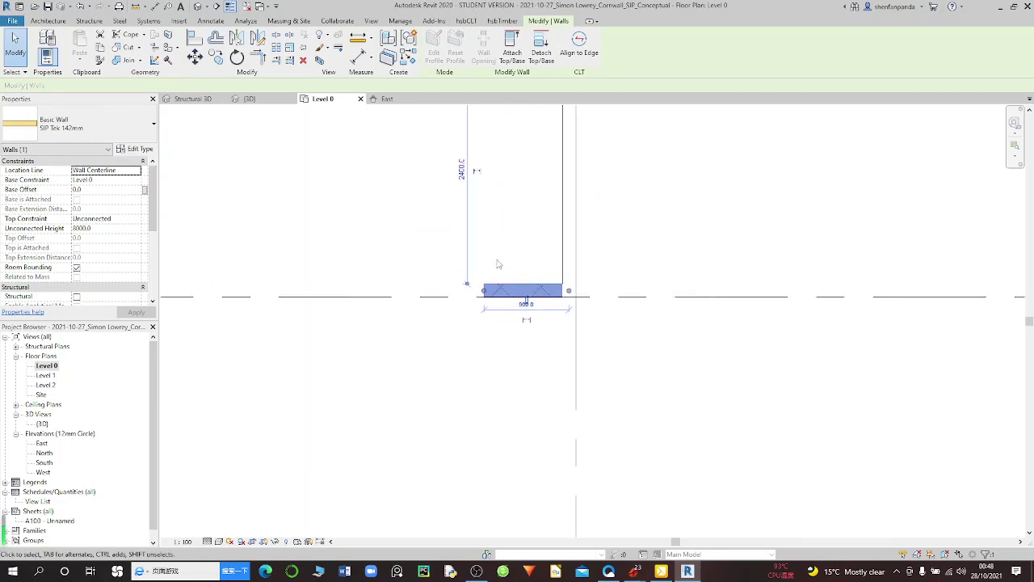
pyautogui.scroll(1, 509, 292)
pyautogui.press('Escape')
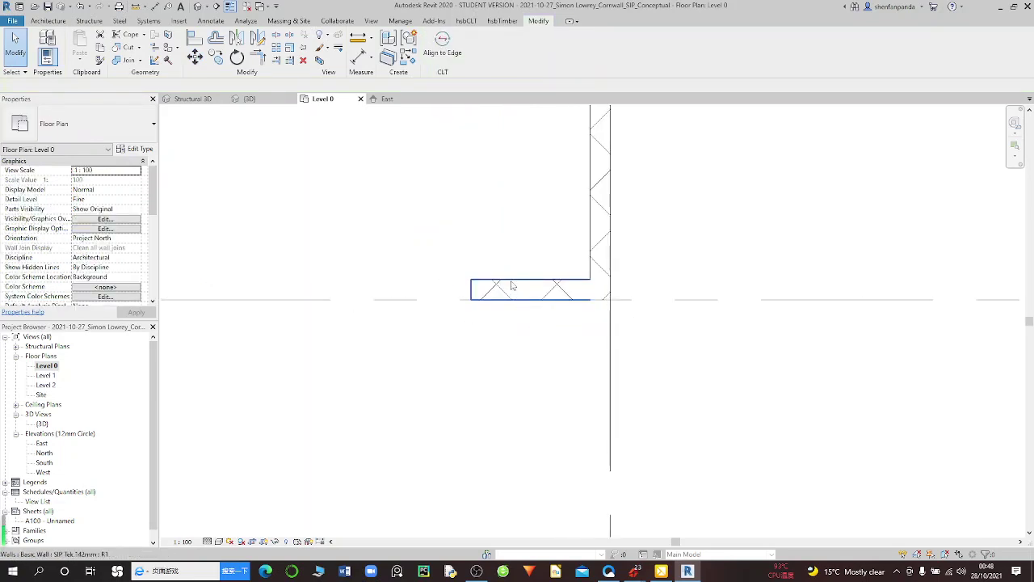
# Step: Disallow join at the short wall's end so it stops joining the grid C wall
pyautogui.click(511, 286)
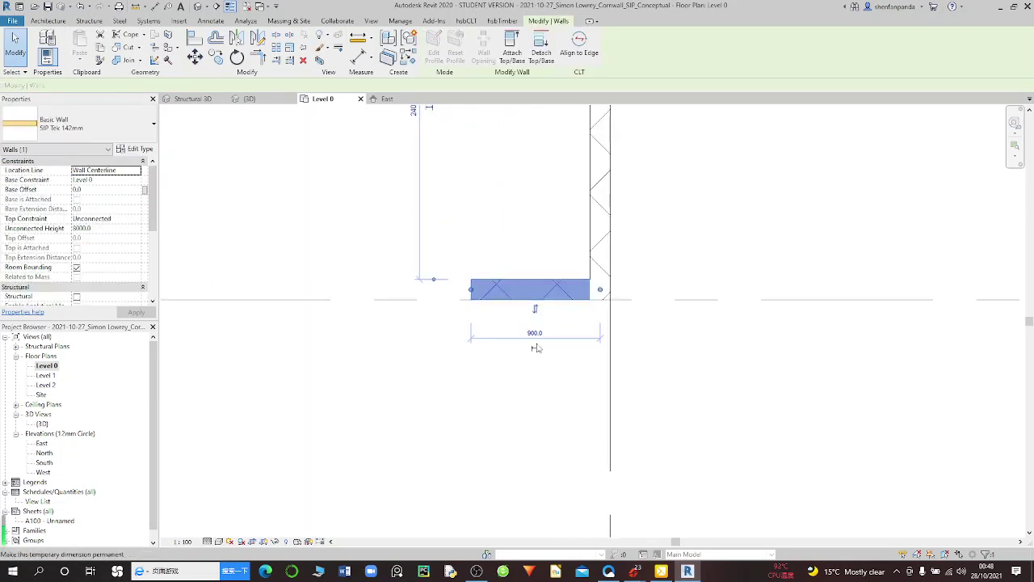
pyautogui.scroll(1, 549, 290)
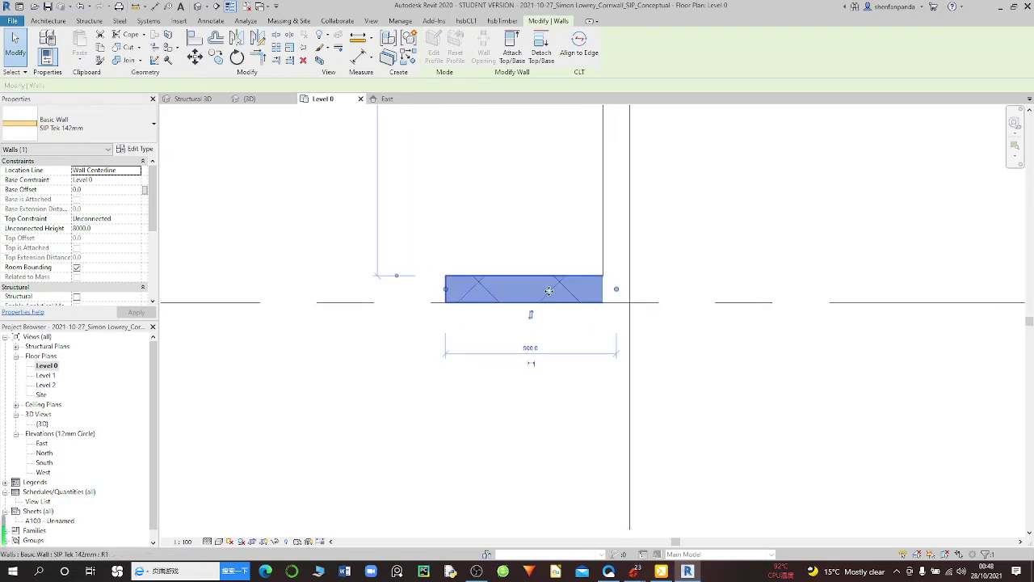
pyautogui.rightClick(619, 296)
pyautogui.click(651, 353)
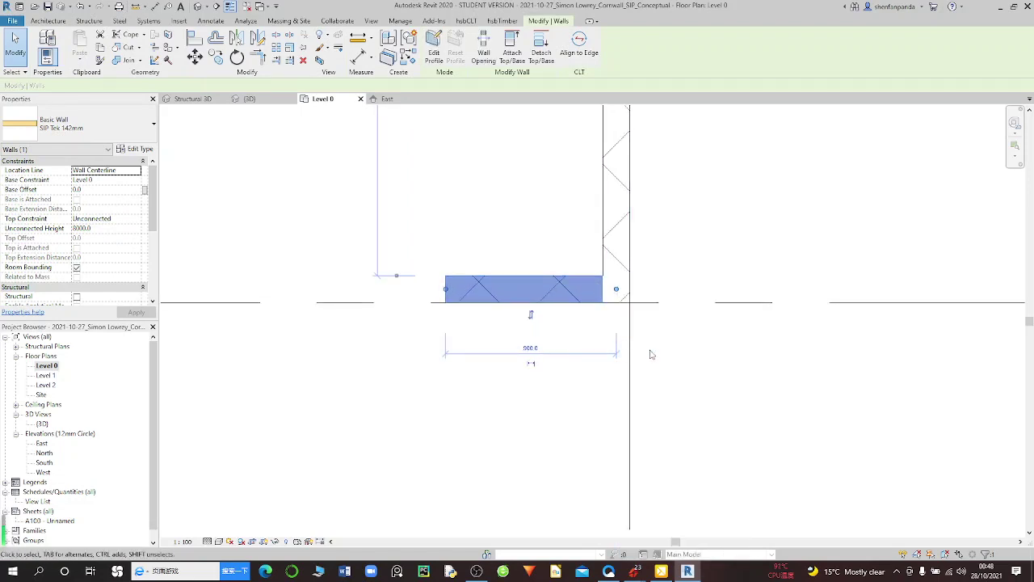
pyautogui.press('Escape')
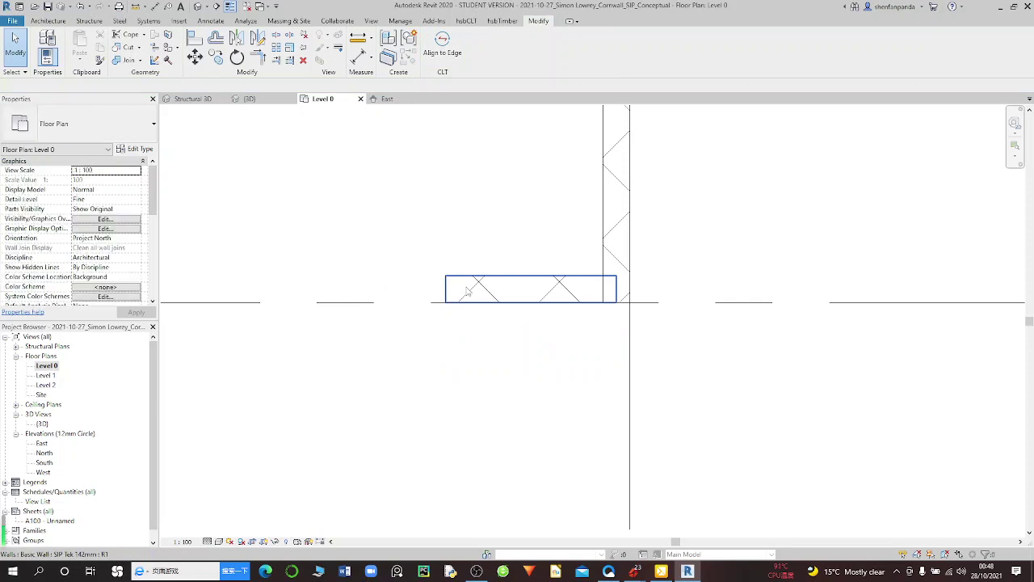
pyautogui.scroll(1, 587, 282)
# Step: Shorten the short C/4 wall to a length of 138.0
pyautogui.click(588, 283)
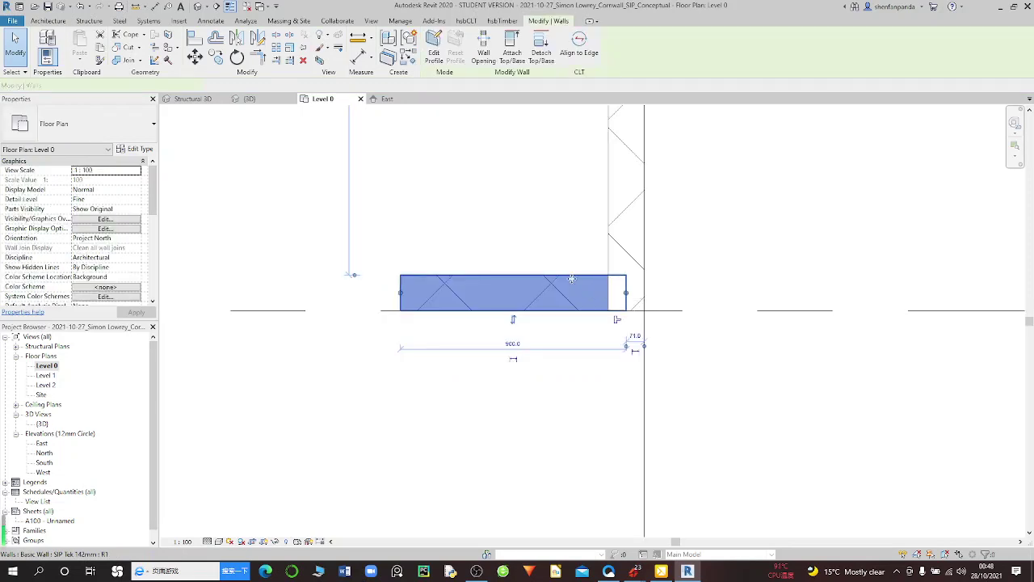
pyautogui.moveTo(621, 292); pyautogui.dragTo(607, 292)
pyautogui.write('138')
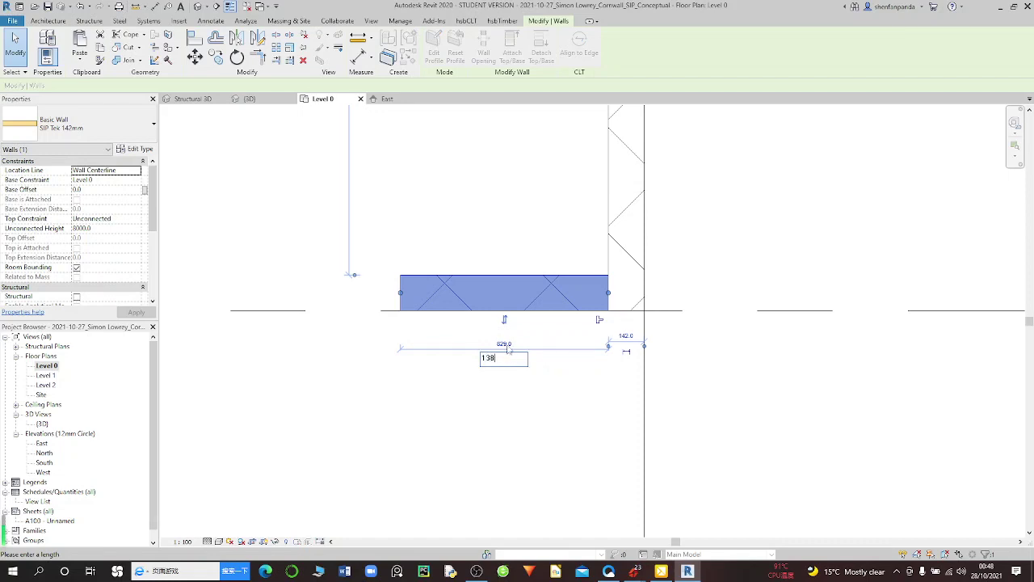
pyautogui.press('Return')
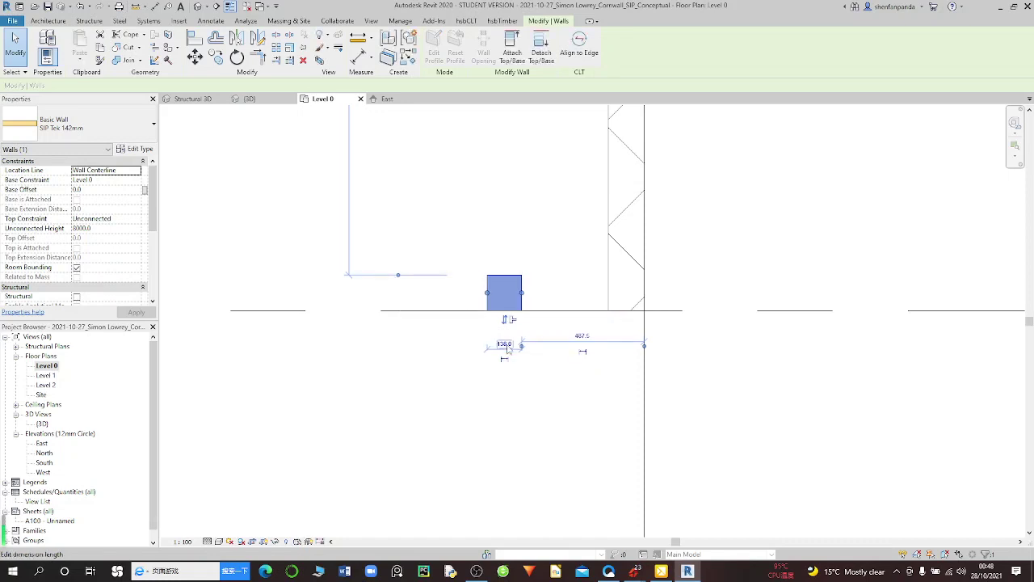
pyautogui.scroll(1, 518, 316)
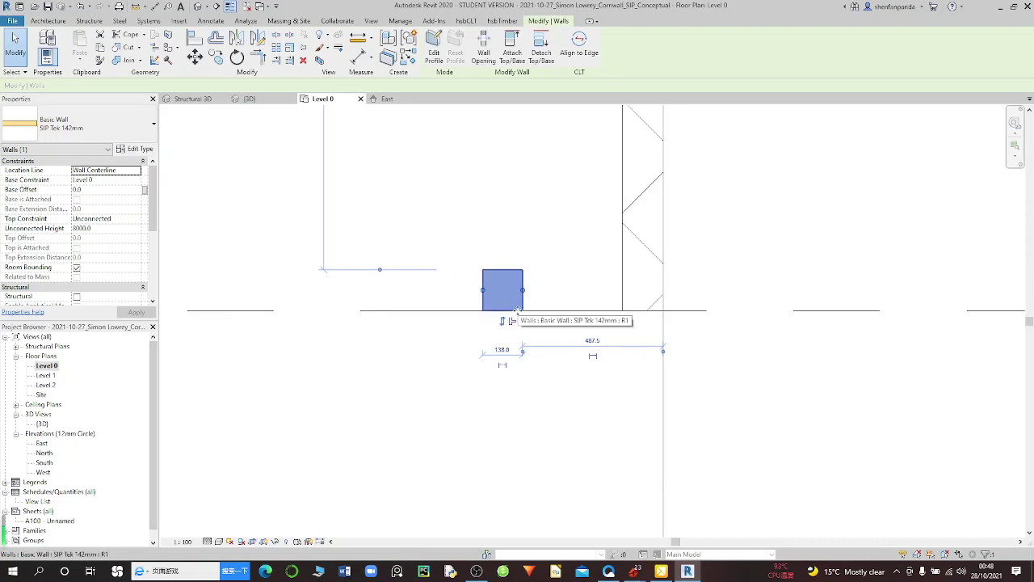
pyautogui.click(518, 329)
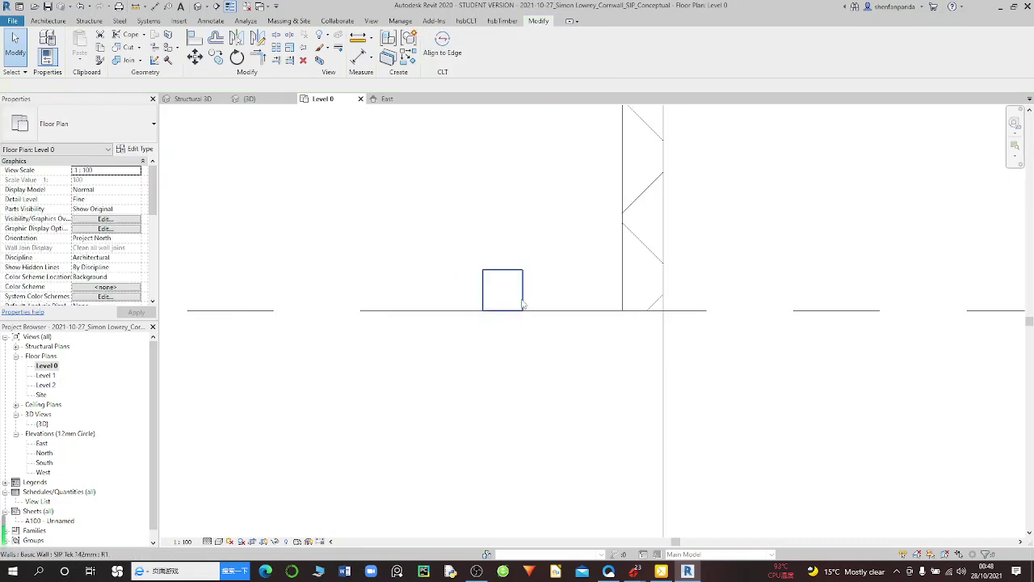
# Step: Move the shortened wall with MV so it sits flush against the grid C wall face
pyautogui.click(502, 291)
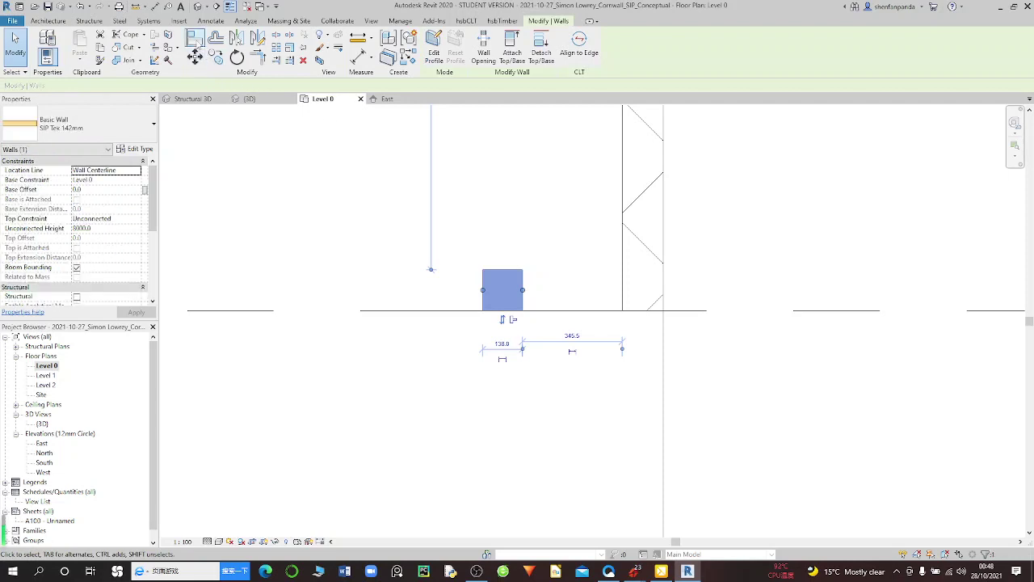
pyautogui.scroll(2, 524, 337)
pyautogui.press('m')
pyautogui.press('v')
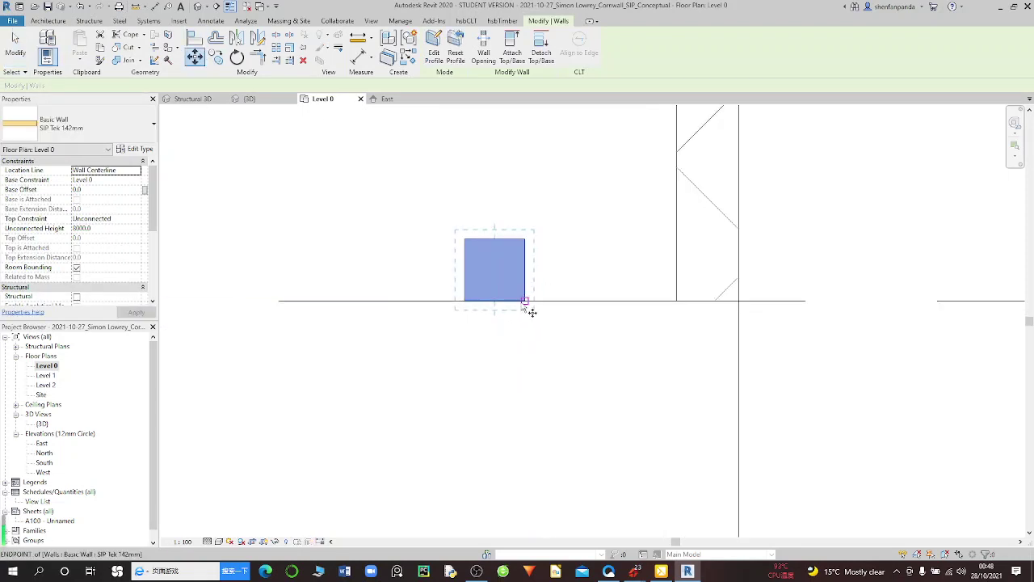
pyautogui.click(530, 310)
pyautogui.click(626, 302)
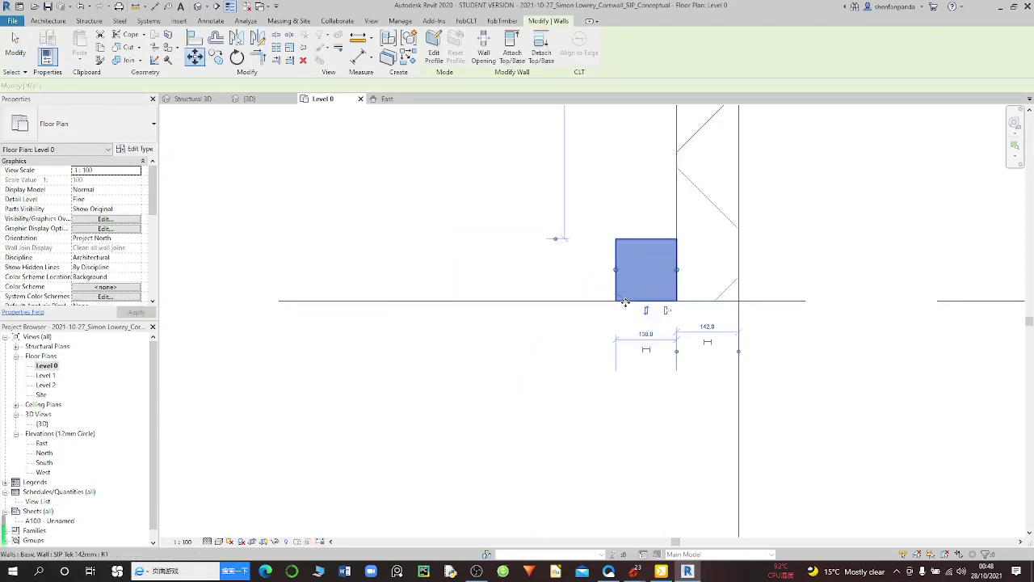
pyautogui.scroll(-2, 645, 307)
pyautogui.press('Escape')
pyautogui.scroll(-2, 645, 308)
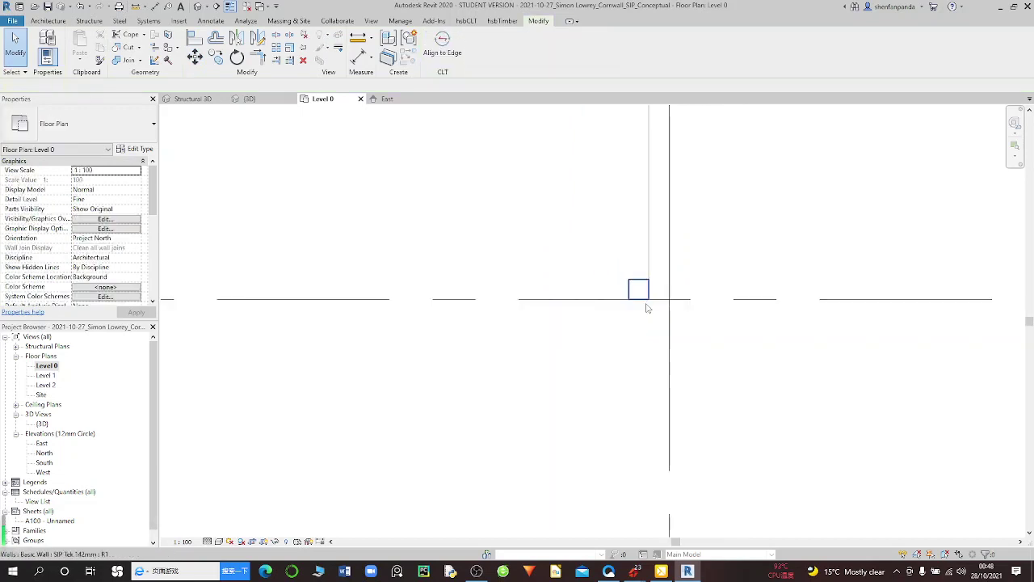
pyautogui.scroll(-1, 706, 299)
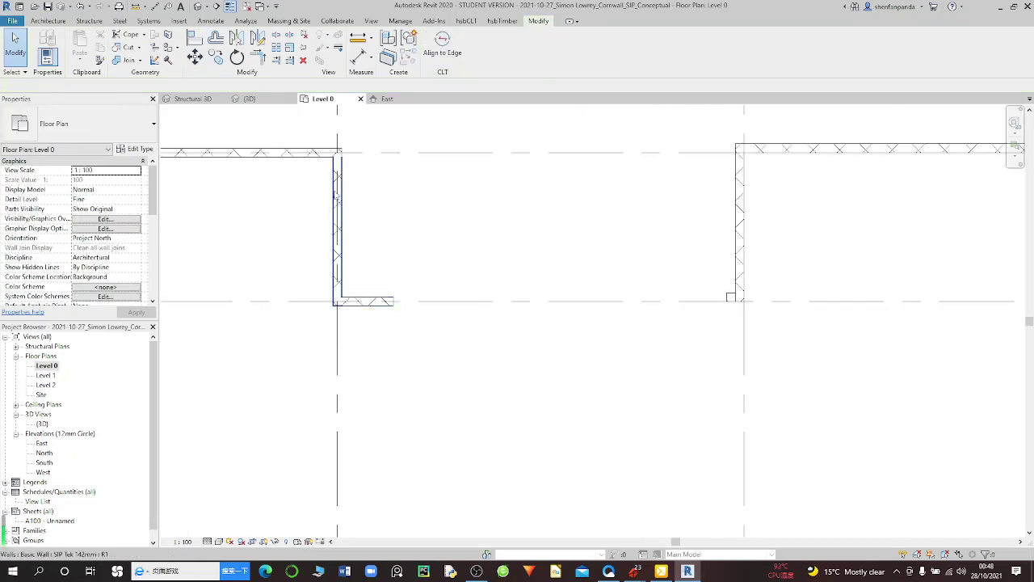
pyautogui.scroll(1, 337, 197)
pyautogui.scroll(-2, 606, 244)
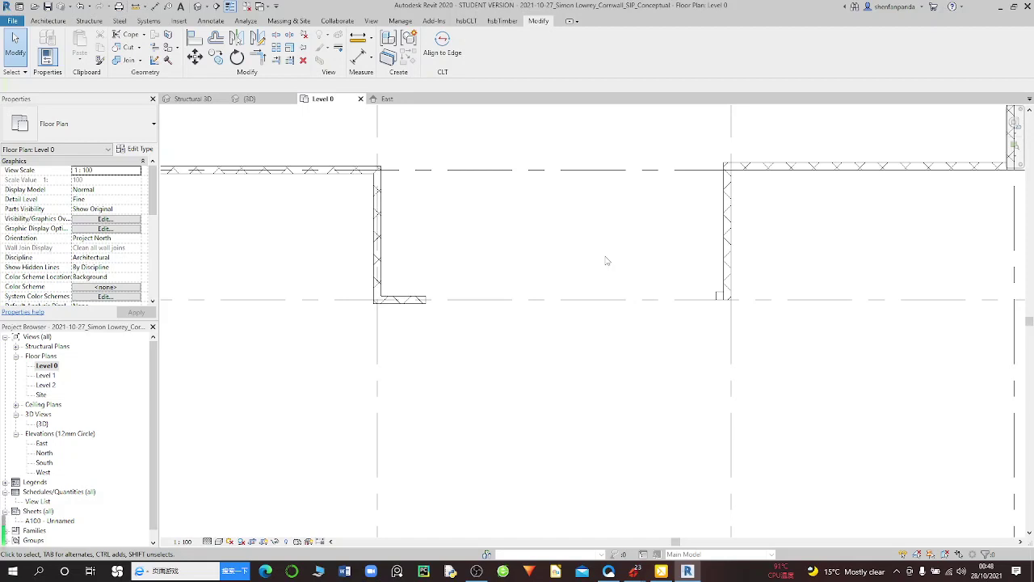
pyautogui.scroll(-2, 614, 242)
pyautogui.scroll(1, 699, 170)
pyautogui.scroll(1, 702, 186)
pyautogui.scroll(1, 702, 202)
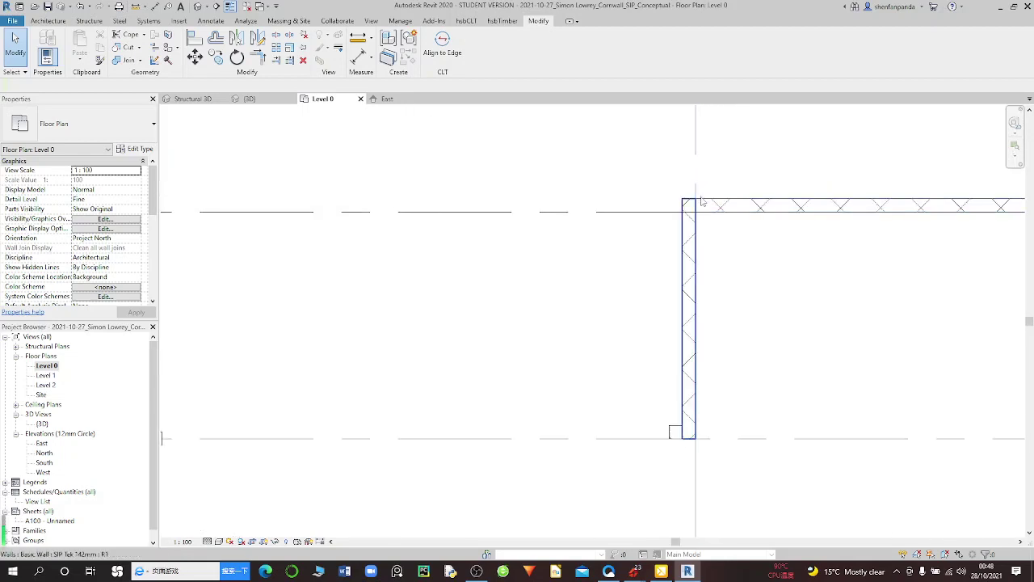
pyautogui.scroll(-2, 673, 211)
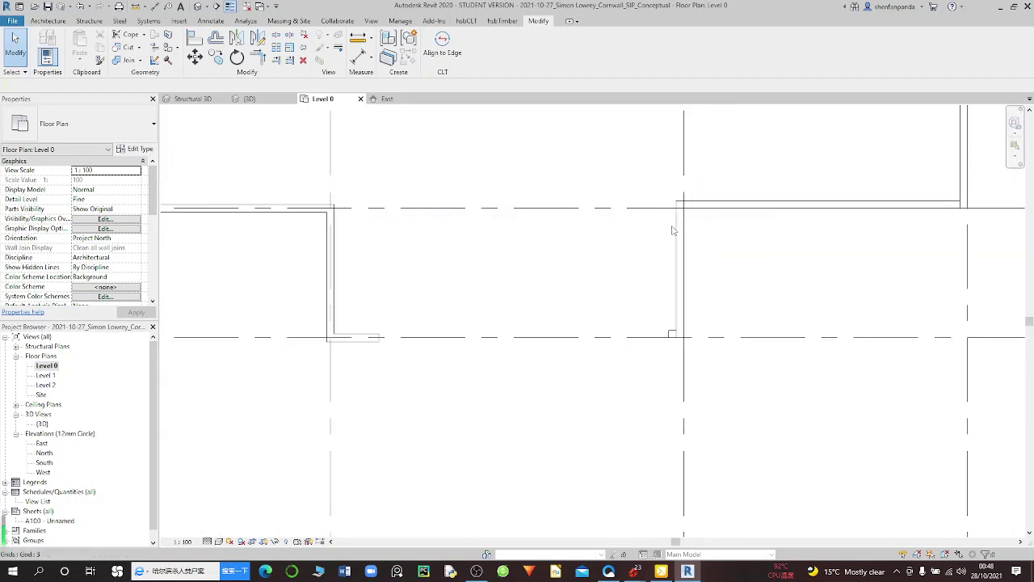
pyautogui.scroll(1, 677, 235)
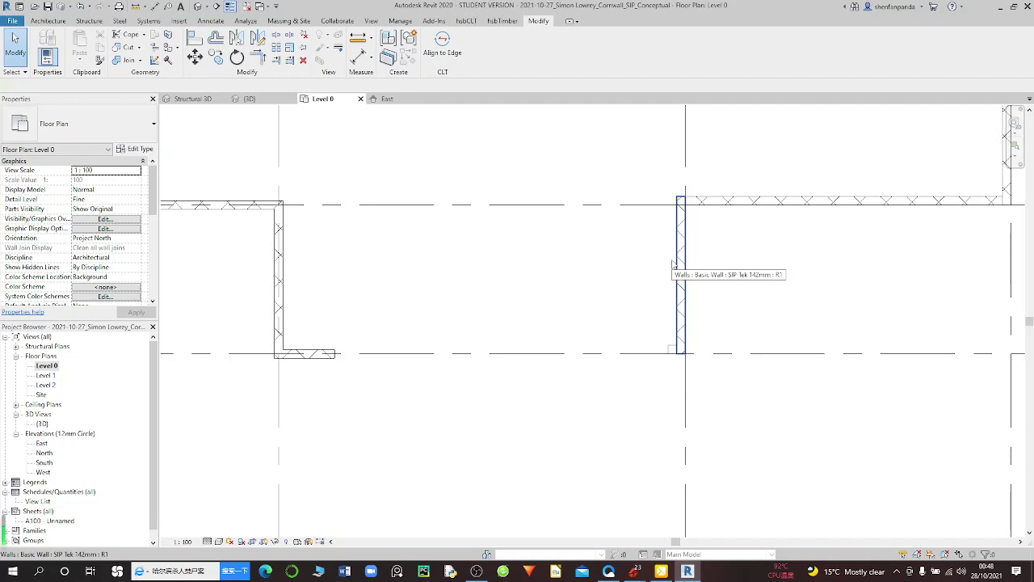
pyautogui.scroll(-1, 673, 264)
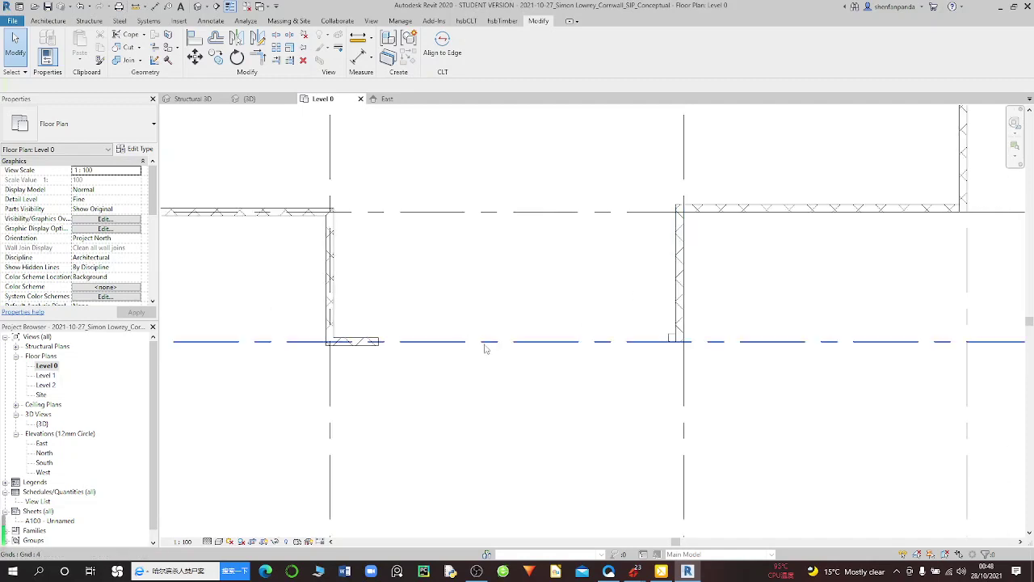
pyautogui.scroll(1, 299, 340)
pyautogui.scroll(2, 291, 192)
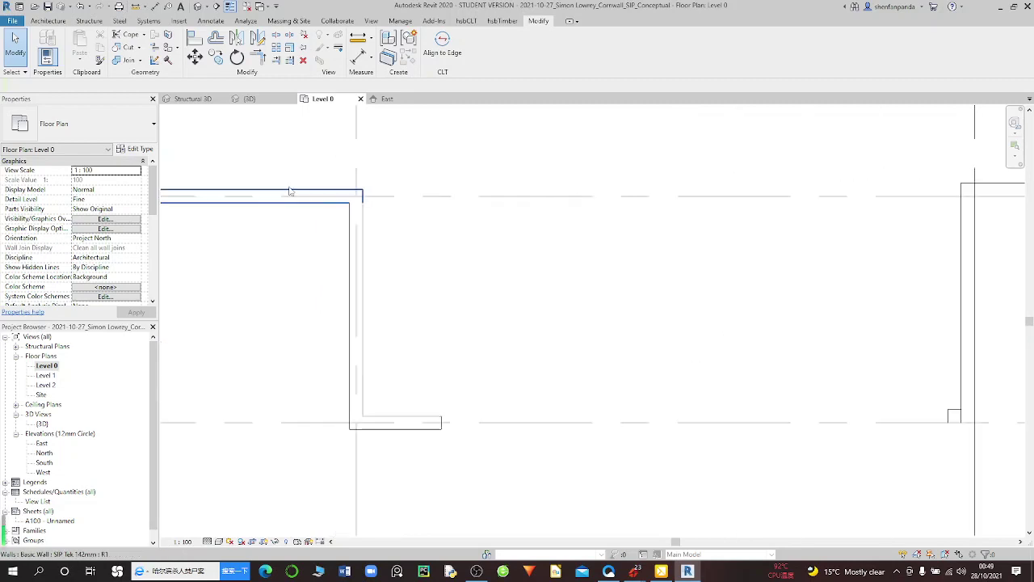
# Step: Disallow join at the upper-left horizontal wall's corner end
pyautogui.click(339, 199)
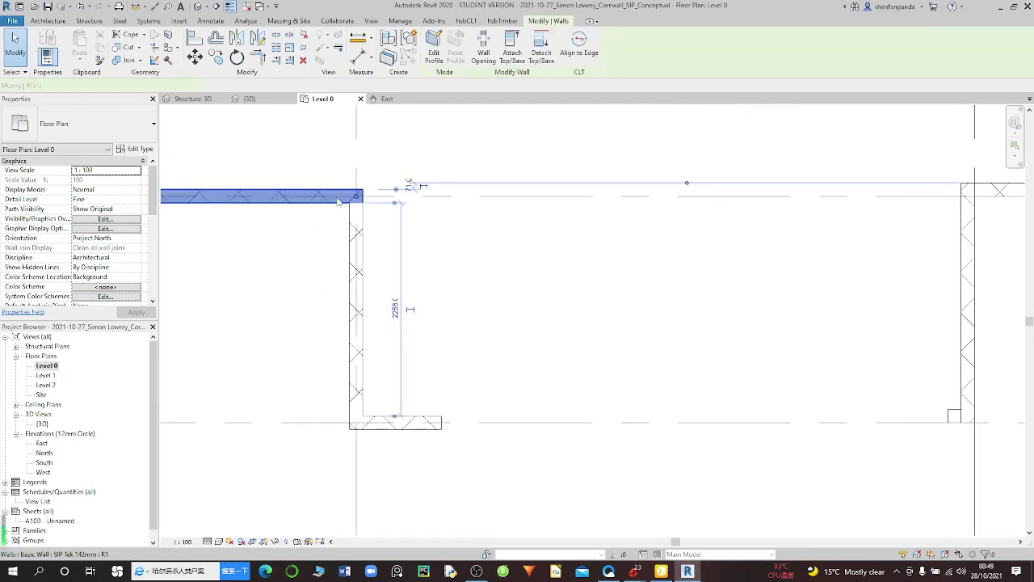
pyautogui.rightClick(354, 199)
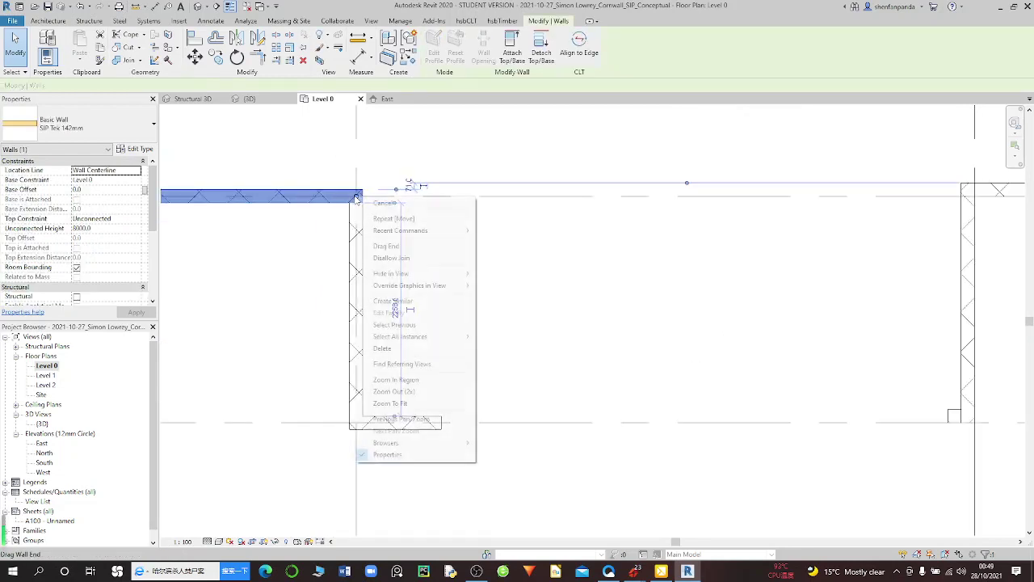
pyautogui.click(387, 258)
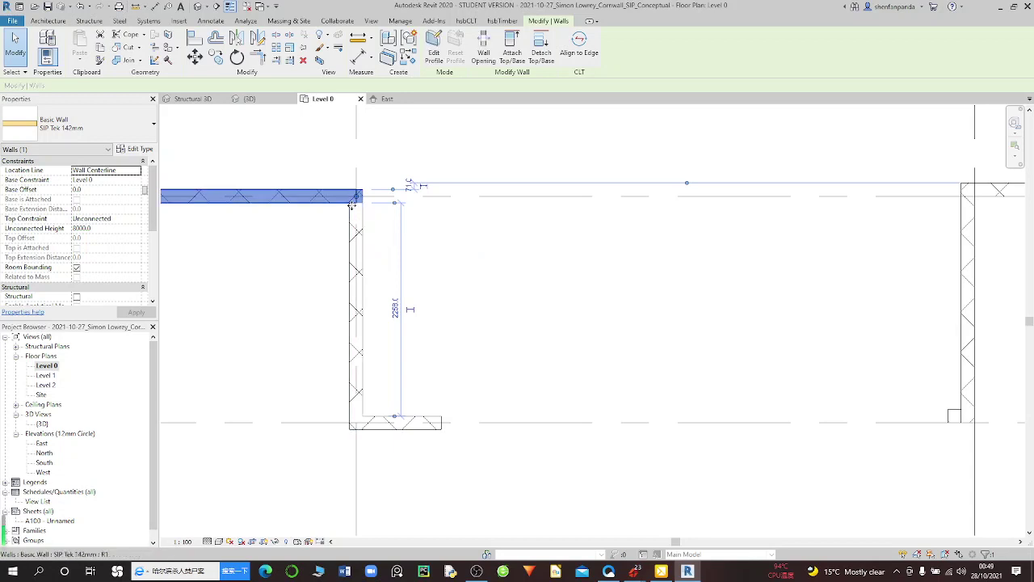
pyautogui.scroll(2, 352, 206)
pyautogui.scroll(1, 347, 226)
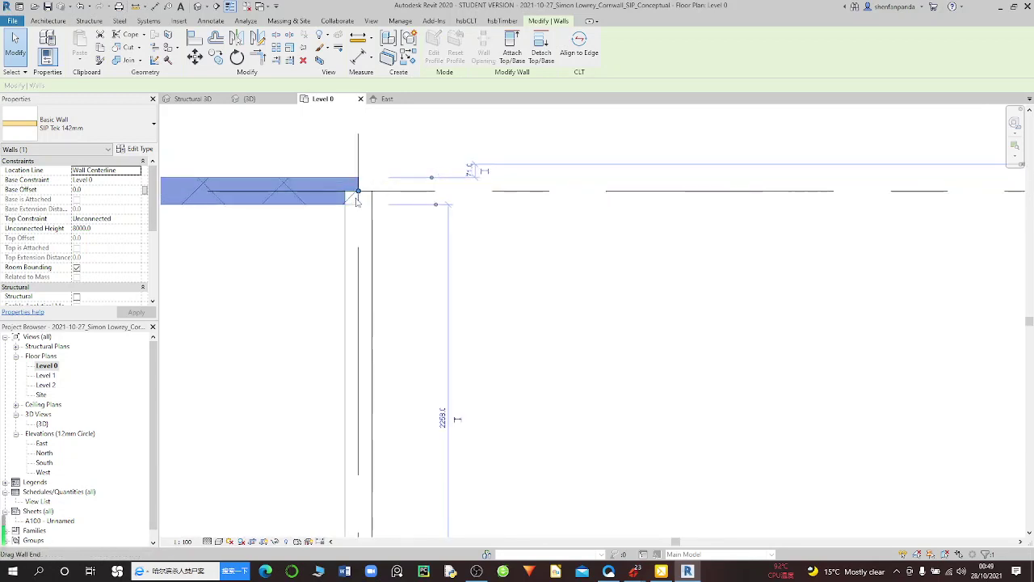
# Step: Move the 2400-long vertical wall up so its top end meets the grid line
pyautogui.click(349, 253)
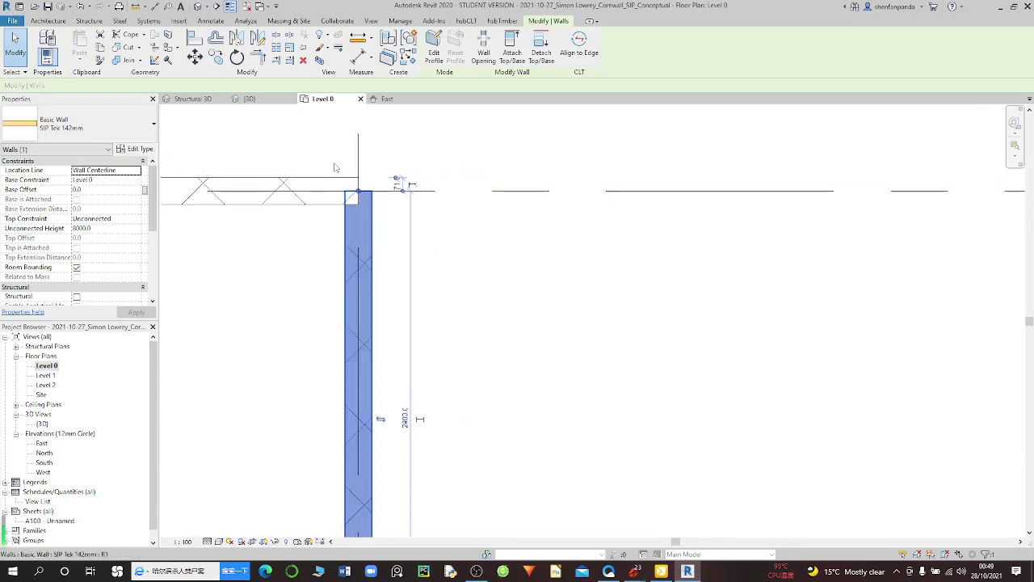
pyautogui.press('m')
pyautogui.press('v')
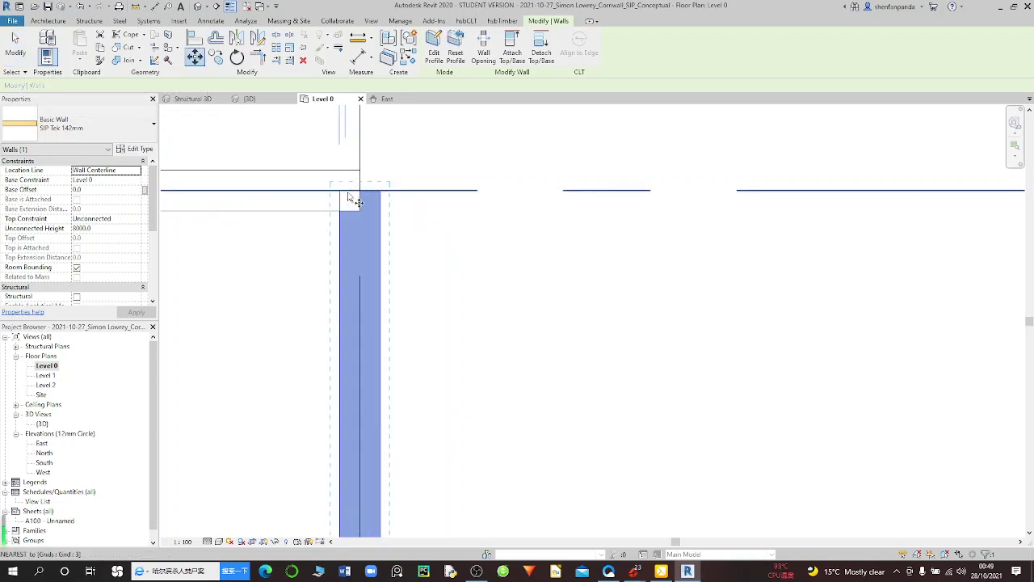
pyautogui.click(371, 194)
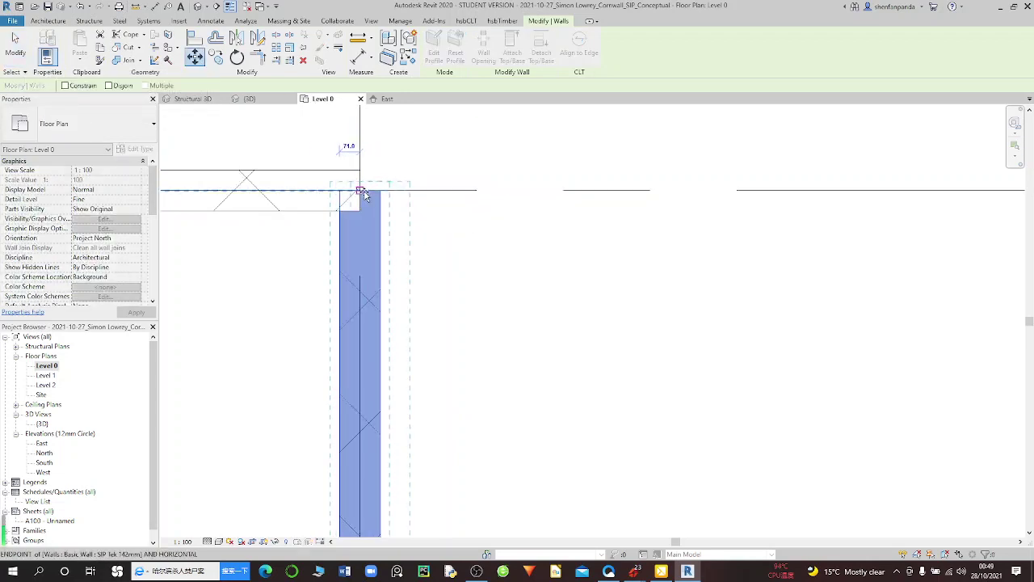
pyautogui.click(395, 188)
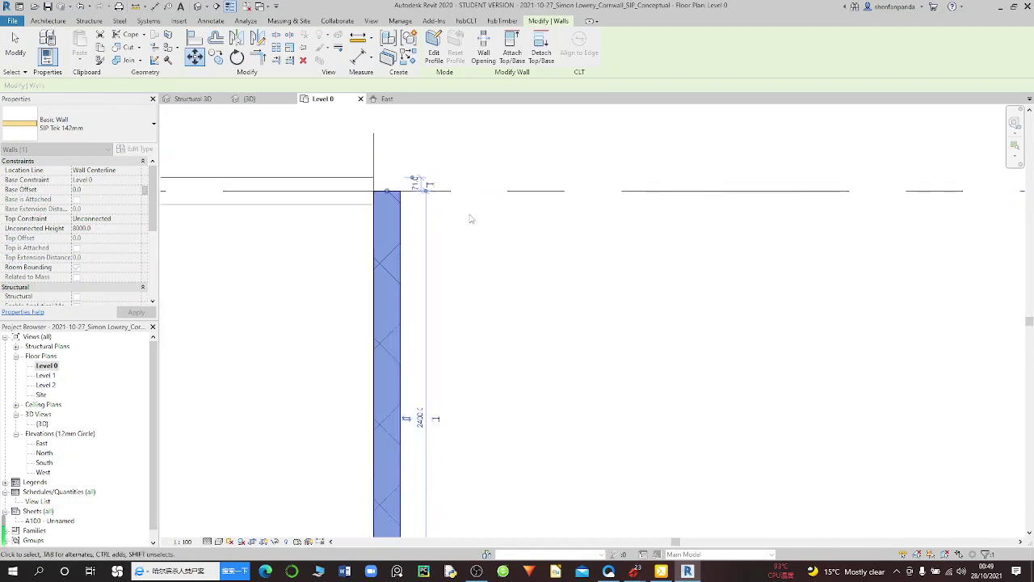
# Step: Disallow join at the vertical wall's bottom end
pyautogui.scroll(-2, 485, 222)
pyautogui.scroll(-2, 493, 227)
pyautogui.scroll(-2, 415, 214)
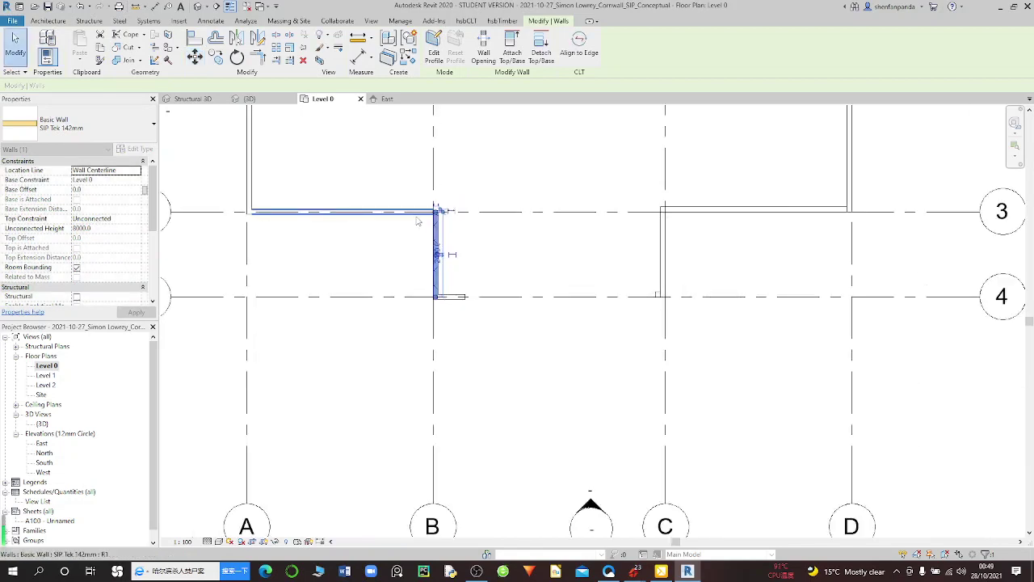
pyautogui.scroll(1, 284, 225)
pyautogui.scroll(-1, 420, 243)
pyautogui.scroll(2, 482, 311)
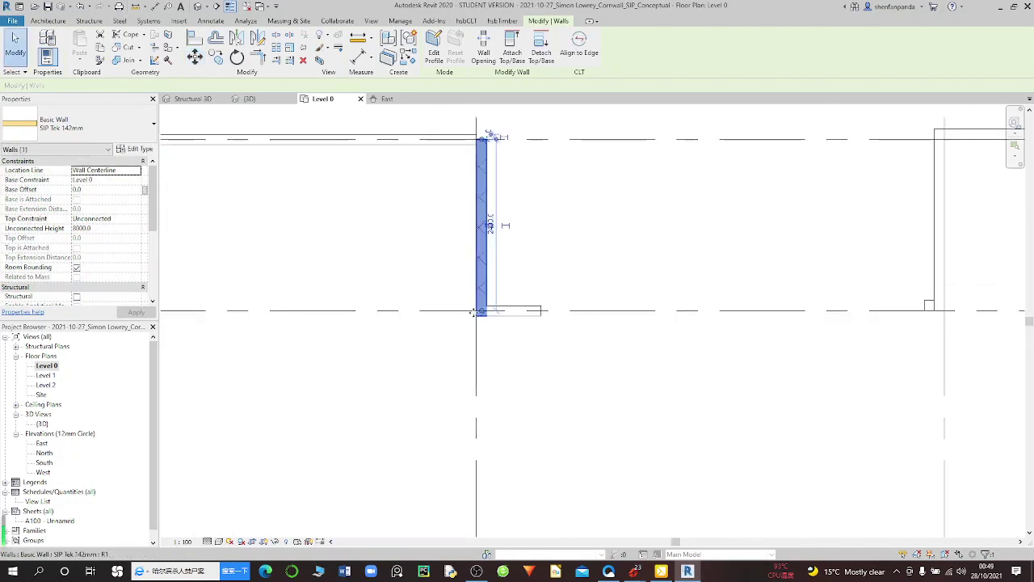
pyautogui.scroll(1, 485, 312)
pyautogui.scroll(2, 486, 313)
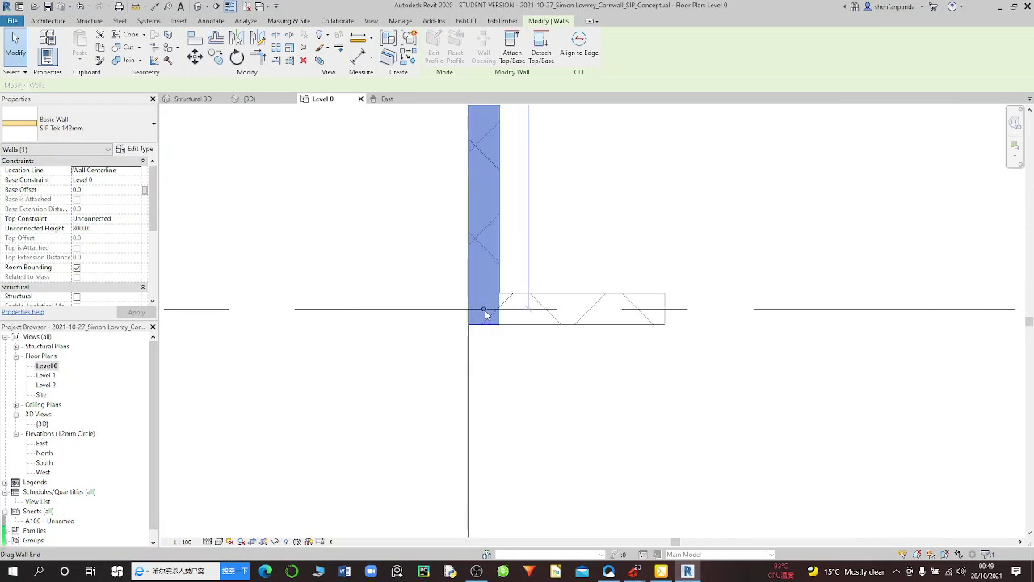
pyautogui.rightClick(484, 313)
pyautogui.click(520, 103)
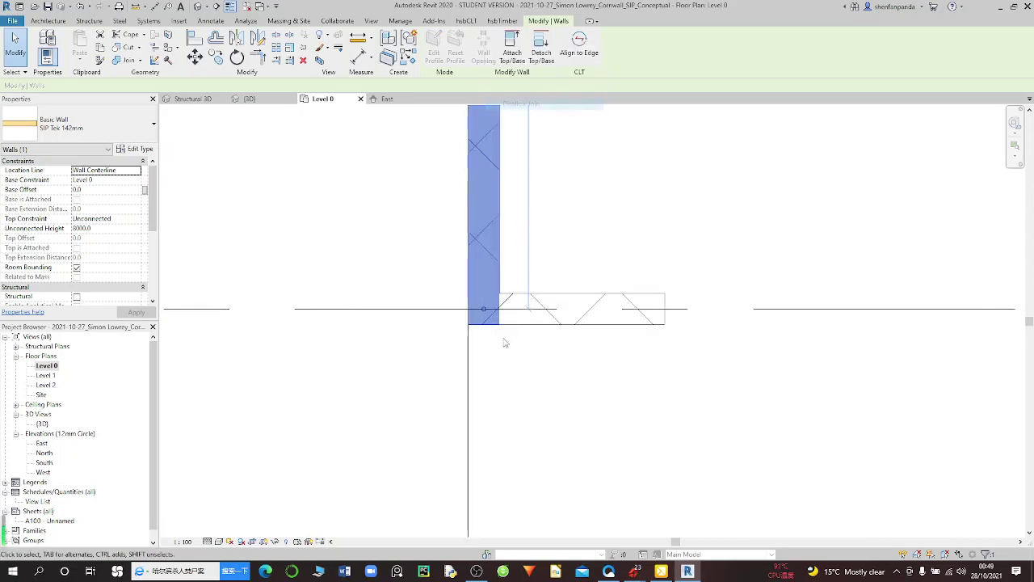
# Step: Move the short grid 4 wall up beside the vertical wall, above the grid 4 line
pyautogui.scroll(1, 486, 316)
pyautogui.scroll(1, 489, 320)
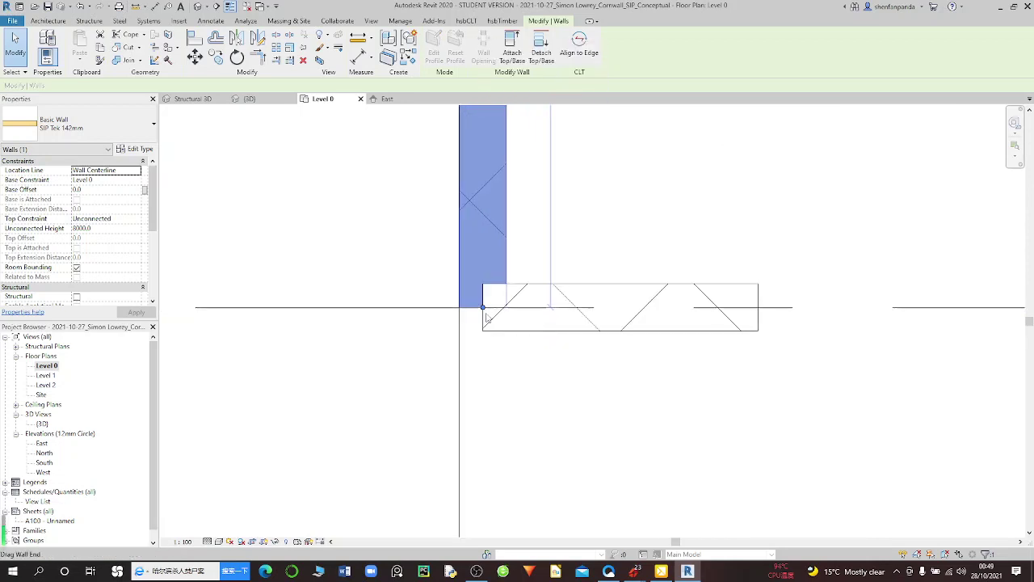
pyautogui.click(530, 336)
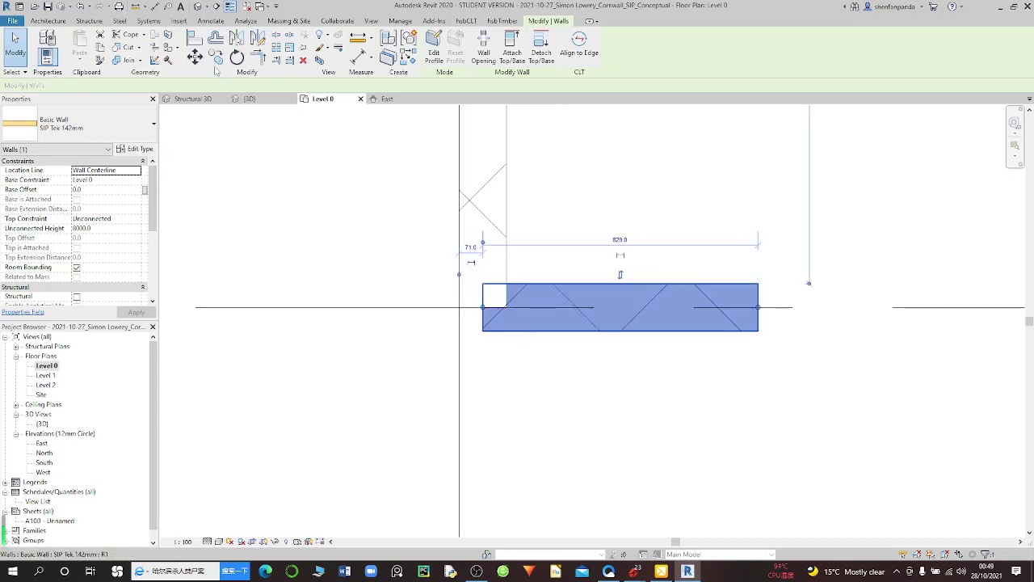
pyautogui.click(477, 306)
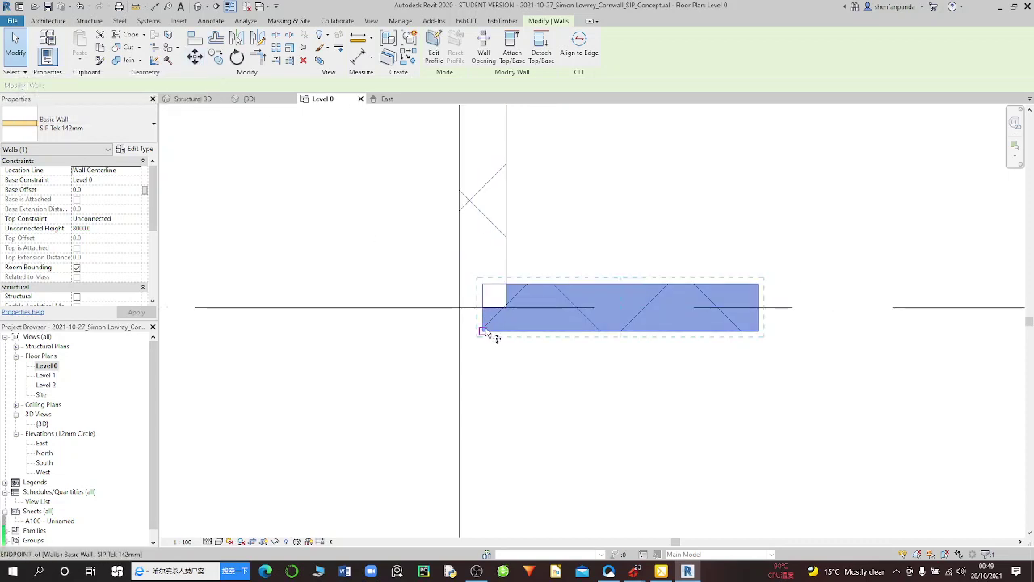
pyautogui.moveTo(495, 338); pyautogui.dragTo(506, 311)
pyautogui.click(504, 307)
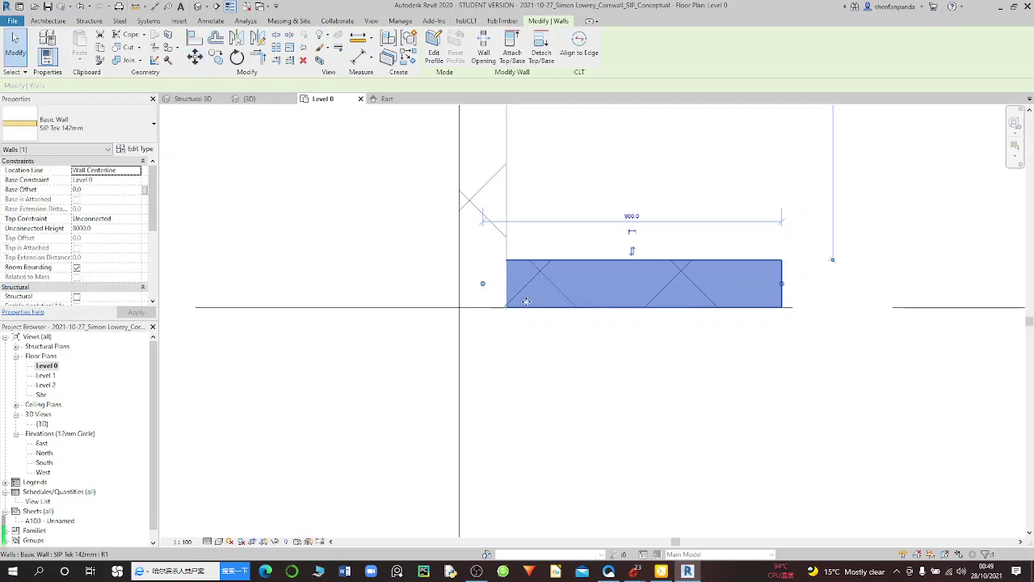
# Step: Disallow join at the short grid 4 wall's end so it stops at the vertical wall line
pyautogui.rightClick(486, 282)
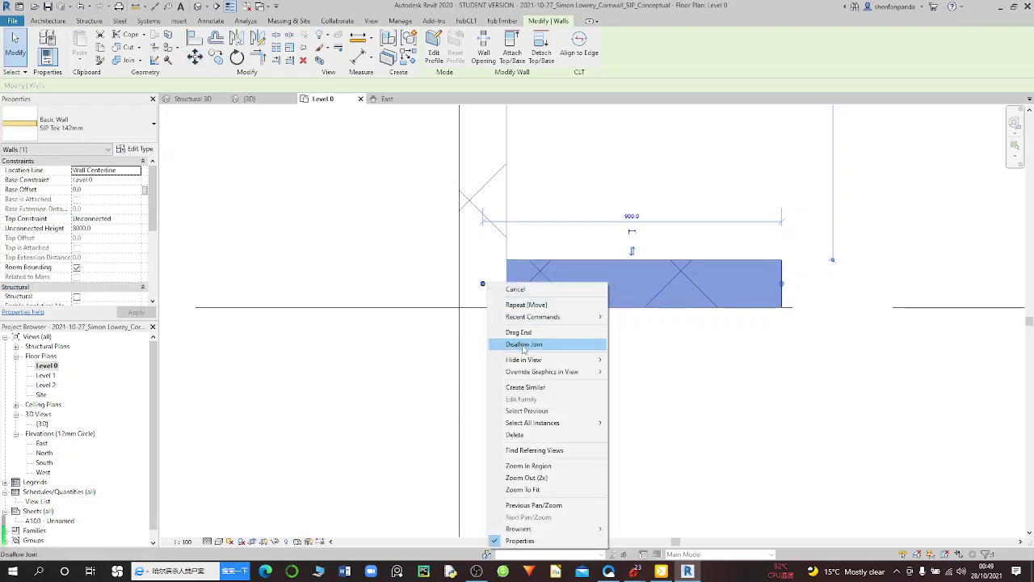
pyautogui.click(523, 345)
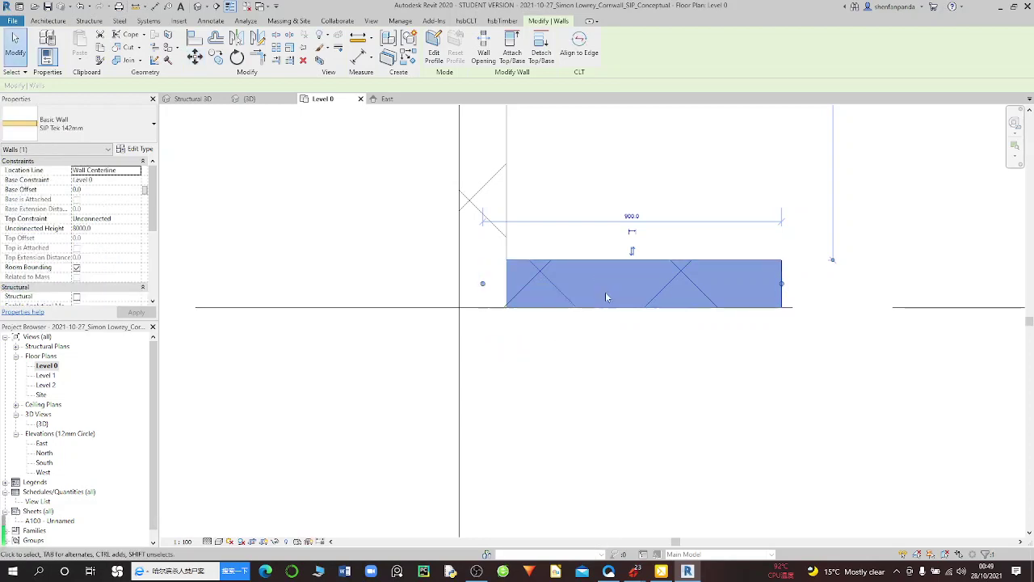
pyautogui.click(601, 368)
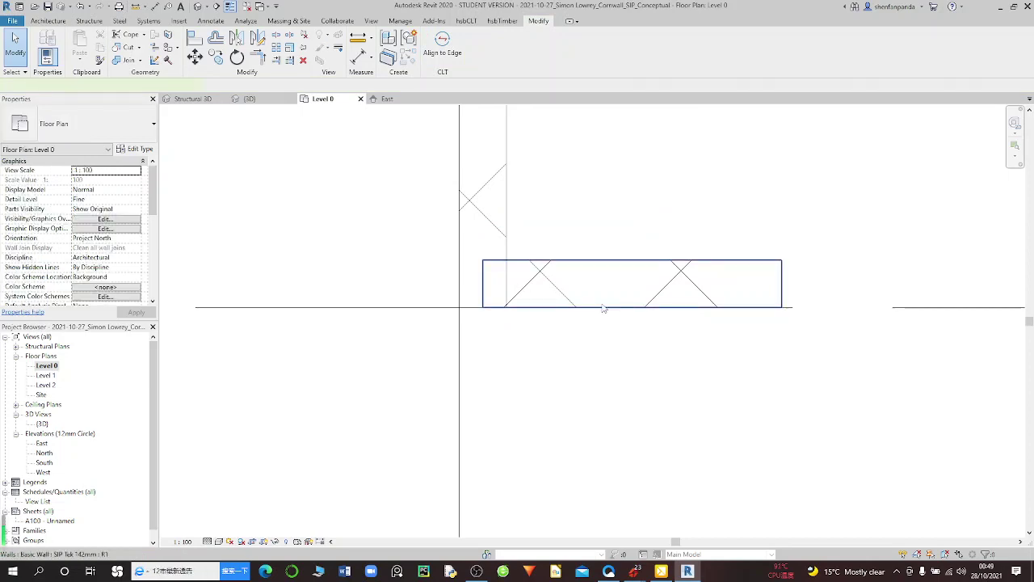
pyautogui.click(603, 308)
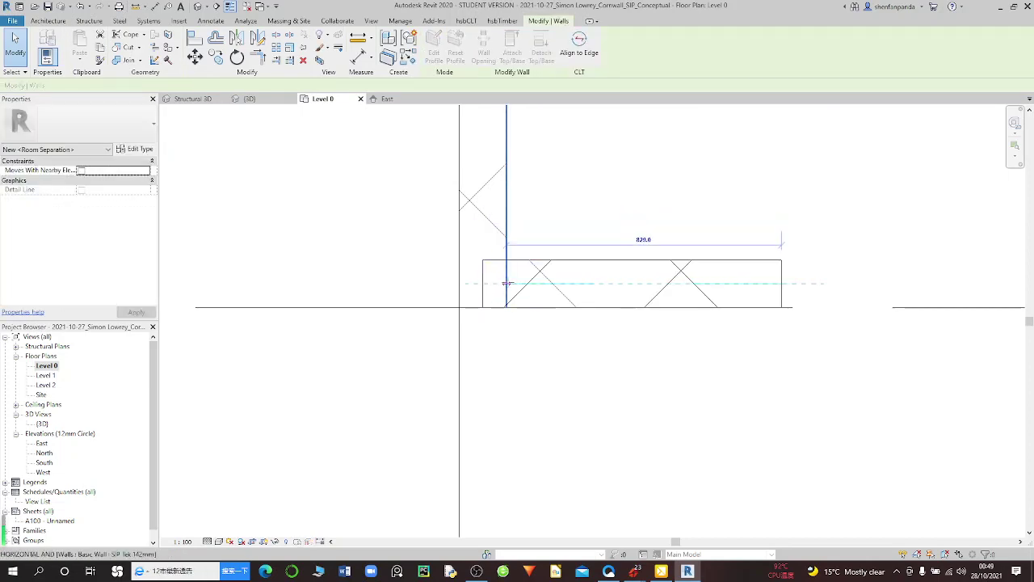
pyautogui.click(557, 304)
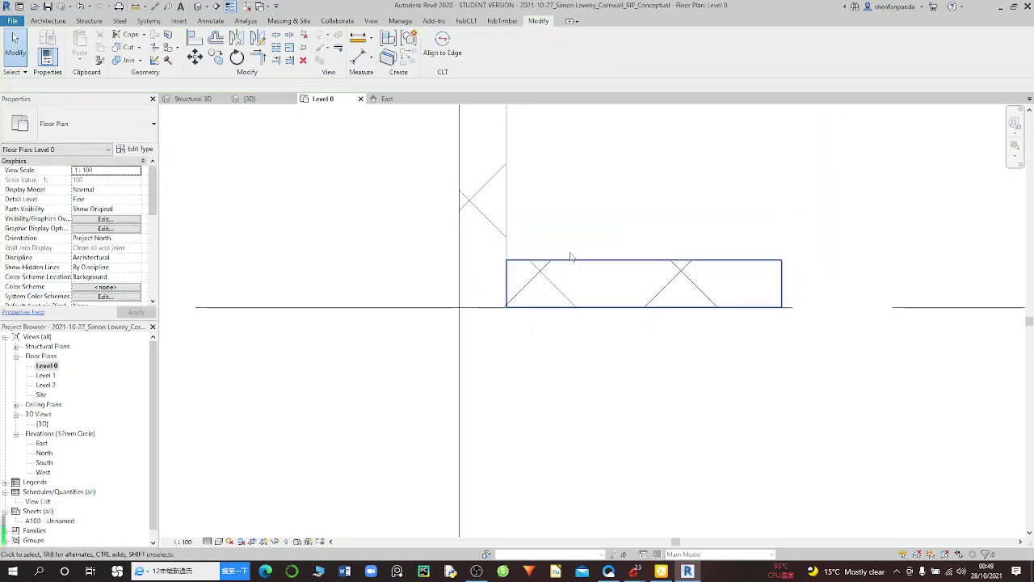
# Step: Change the short grid 4 wall's length from 829.0 to 138
pyautogui.click(570, 263)
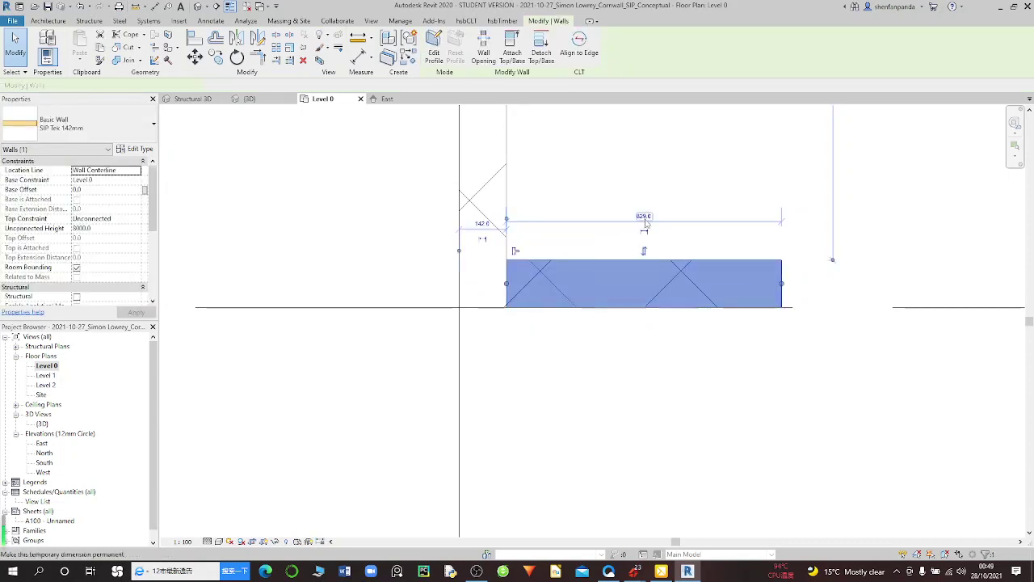
pyautogui.click(638, 214)
pyautogui.write('138')
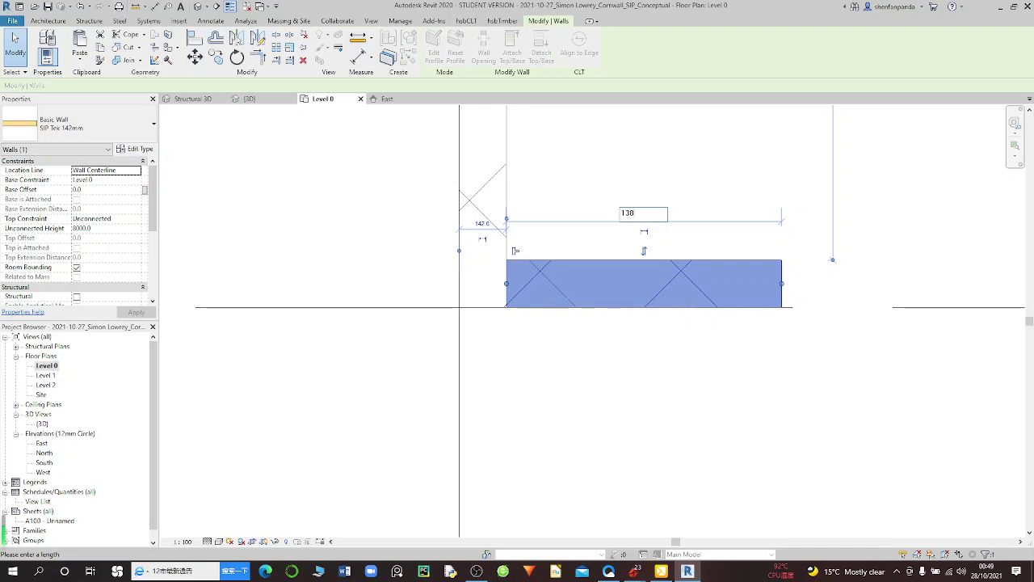
pyautogui.press('Return')
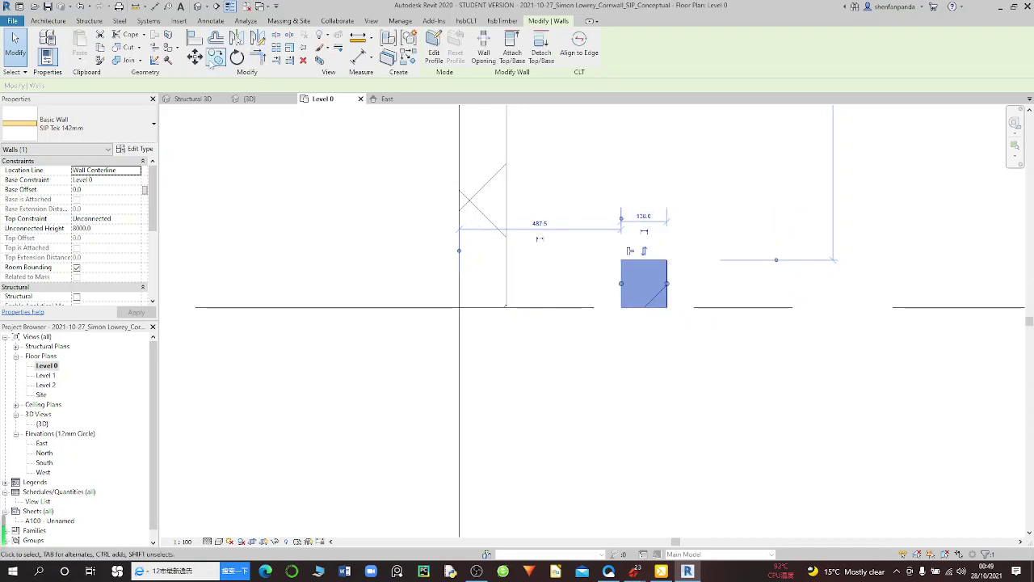
# Step: Move the 138 wall block left against the vertical wall's bottom end
pyautogui.press('m')
pyautogui.press('v')
pyautogui.click(623, 307)
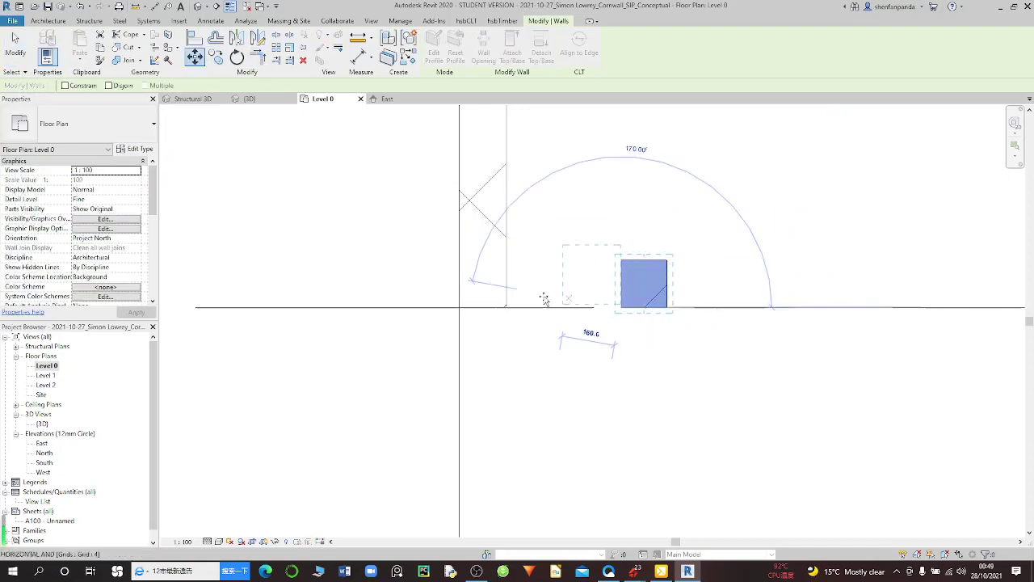
pyautogui.click(535, 312)
pyautogui.scroll(-2, 549, 328)
pyautogui.scroll(-1, 550, 327)
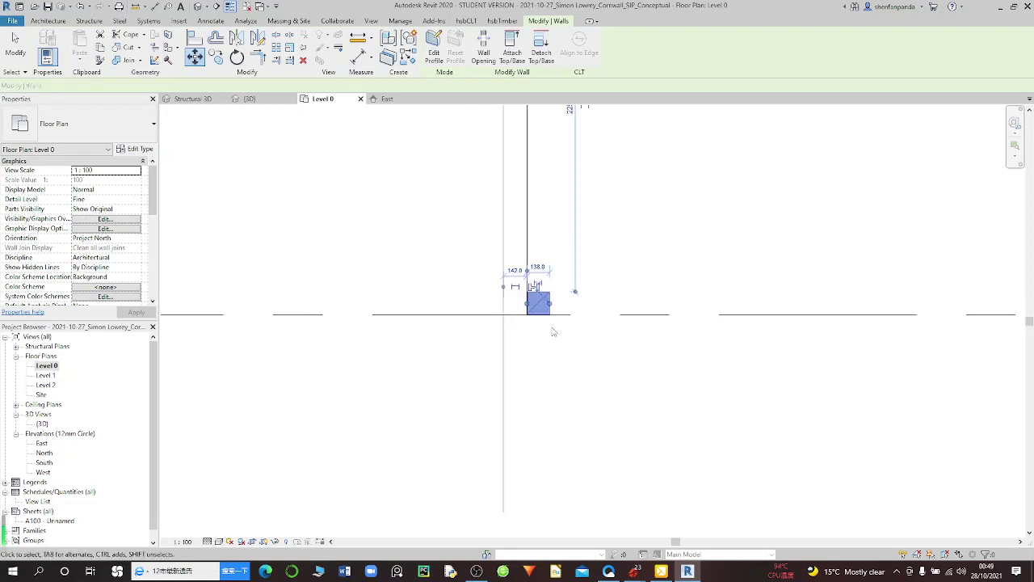
pyautogui.scroll(-1, 572, 335)
pyautogui.scroll(-1, 577, 334)
pyautogui.scroll(-1, 577, 335)
# Step: Check the grid 3 wall's 142 temporary dimension, then clear the selection
pyautogui.click(544, 231)
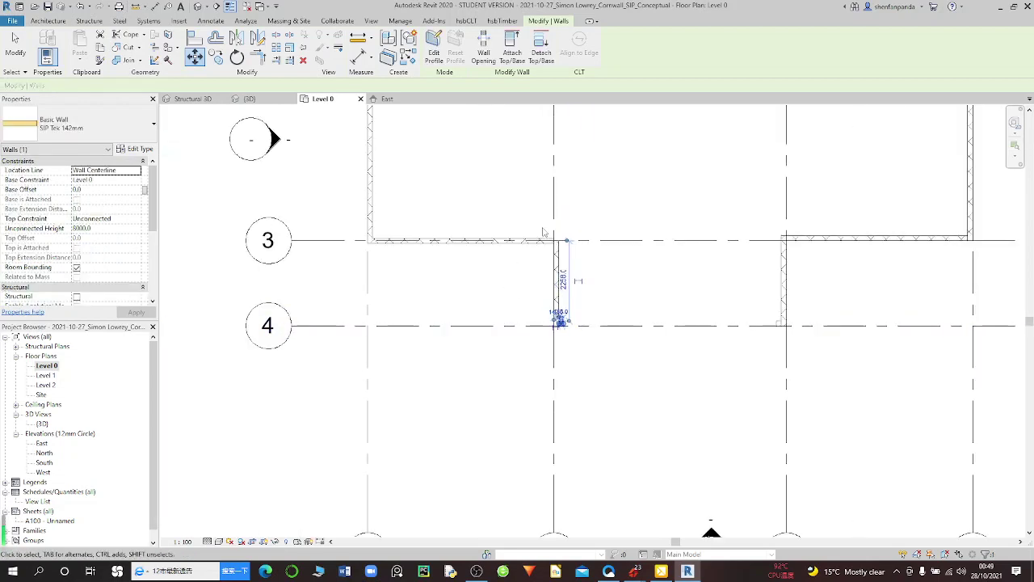
pyautogui.scroll(2, 549, 230)
pyautogui.scroll(1, 558, 239)
pyautogui.scroll(1, 568, 242)
pyautogui.press('Escape')
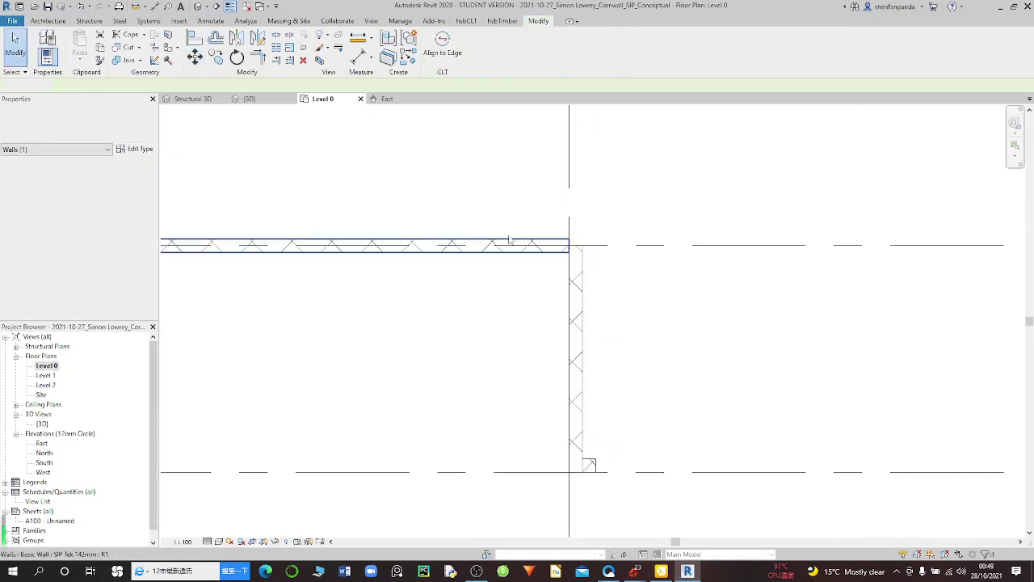
# Step: Move the horizontal grid 3 wall up from its end corner onto the grid line
pyautogui.click(509, 240)
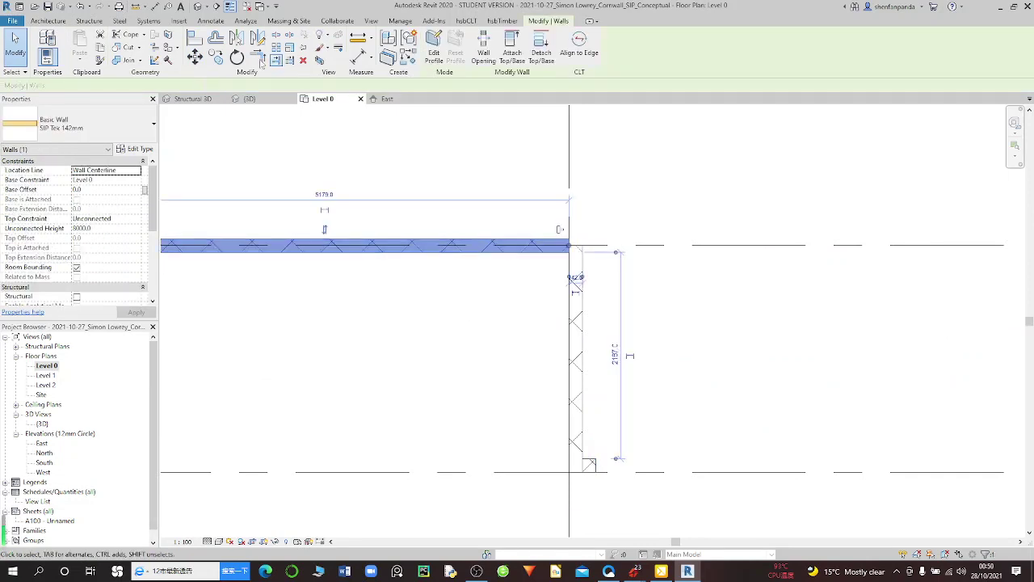
pyautogui.scroll(2, 576, 252)
pyautogui.scroll(1, 575, 255)
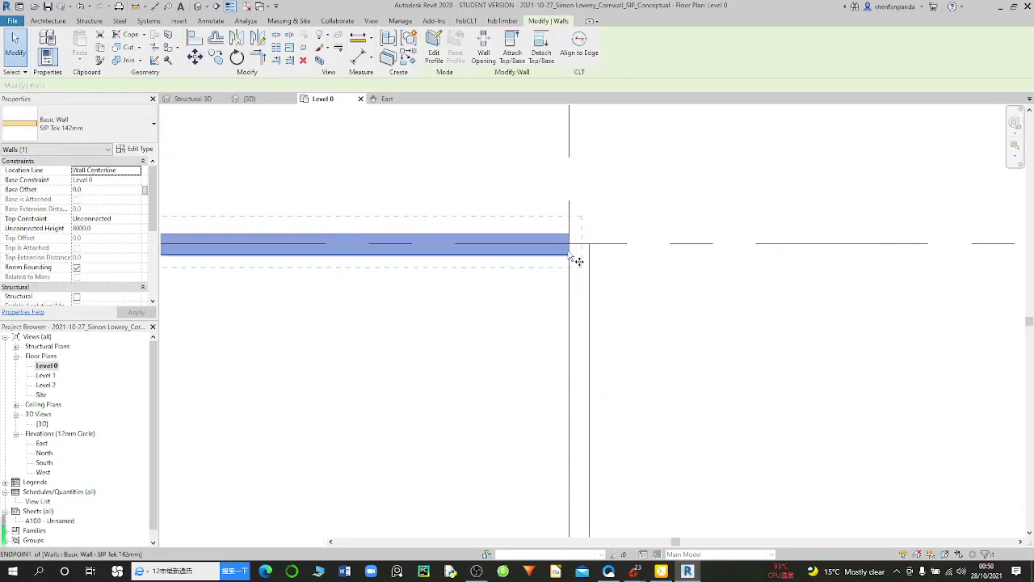
pyautogui.scroll(1, 577, 274)
pyautogui.scroll(1, 579, 275)
pyautogui.scroll(1, 572, 256)
pyautogui.press('m')
pyautogui.press('v')
pyautogui.click(570, 253)
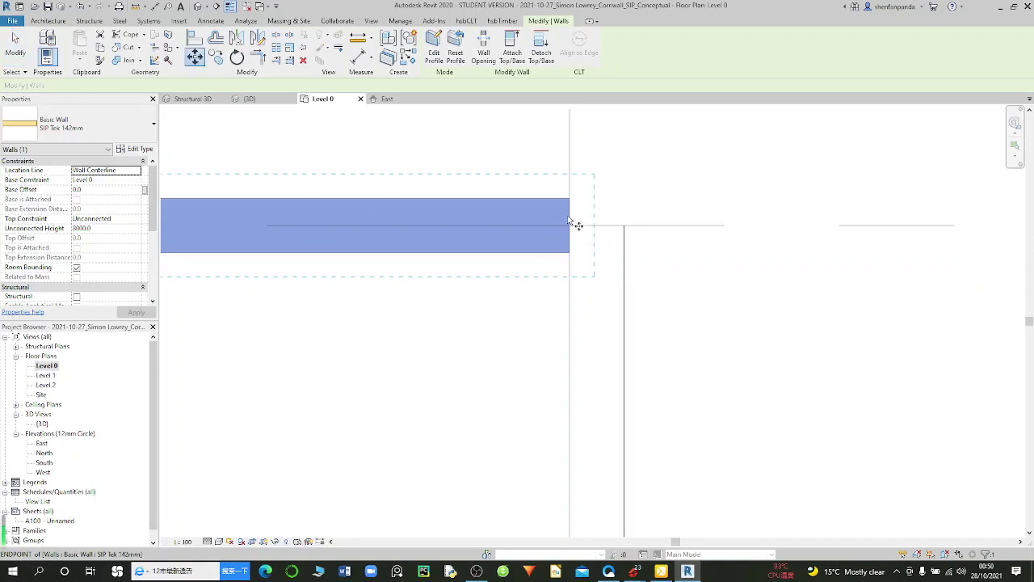
pyautogui.click(571, 224)
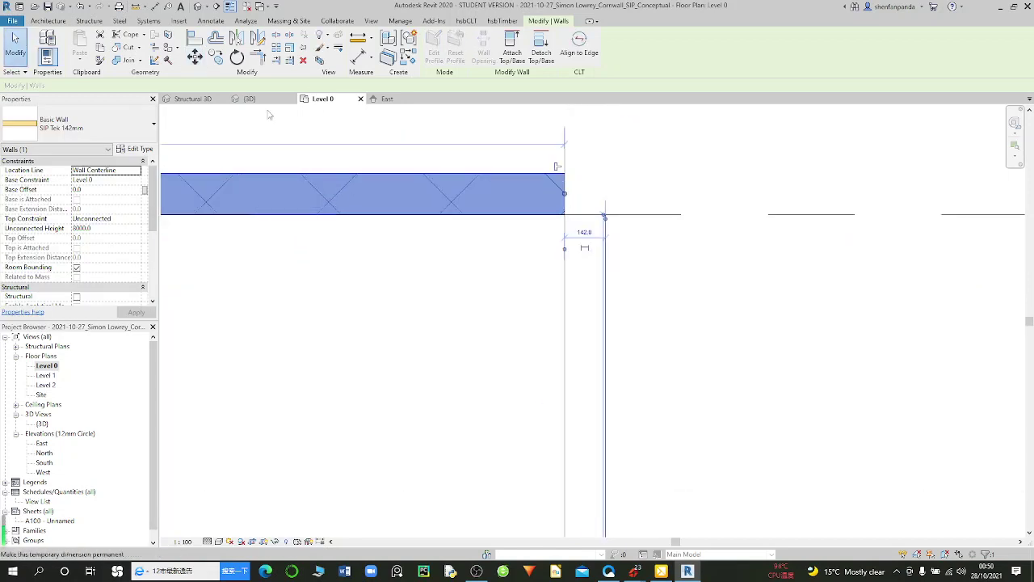
# Step: Align the grid 3 SIP wall to the picked reference line using AL
pyautogui.press('a')
pyautogui.press('l')
pyautogui.scroll(1, 531, 180)
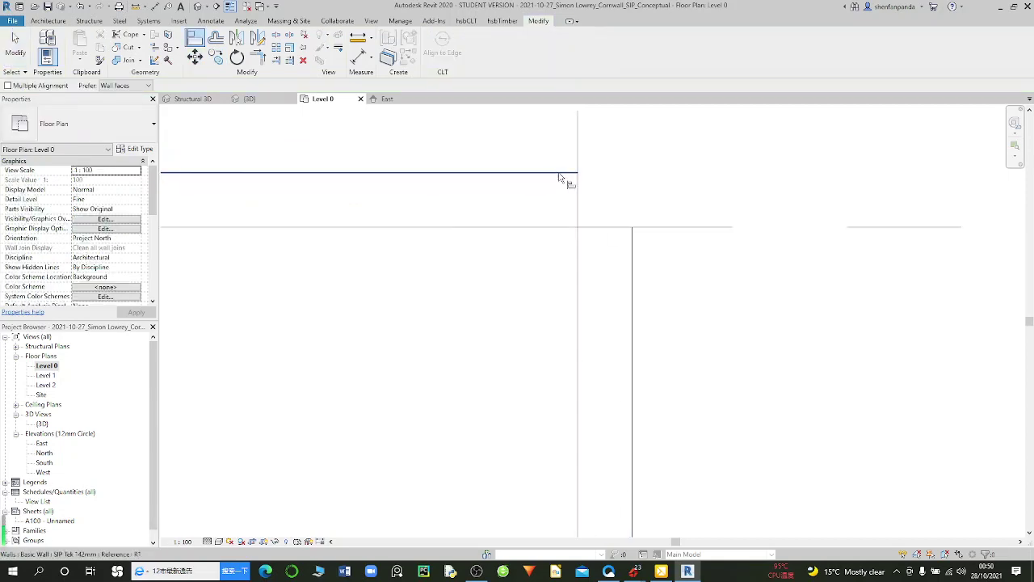
pyautogui.click(623, 227)
pyautogui.scroll(-3, 612, 219)
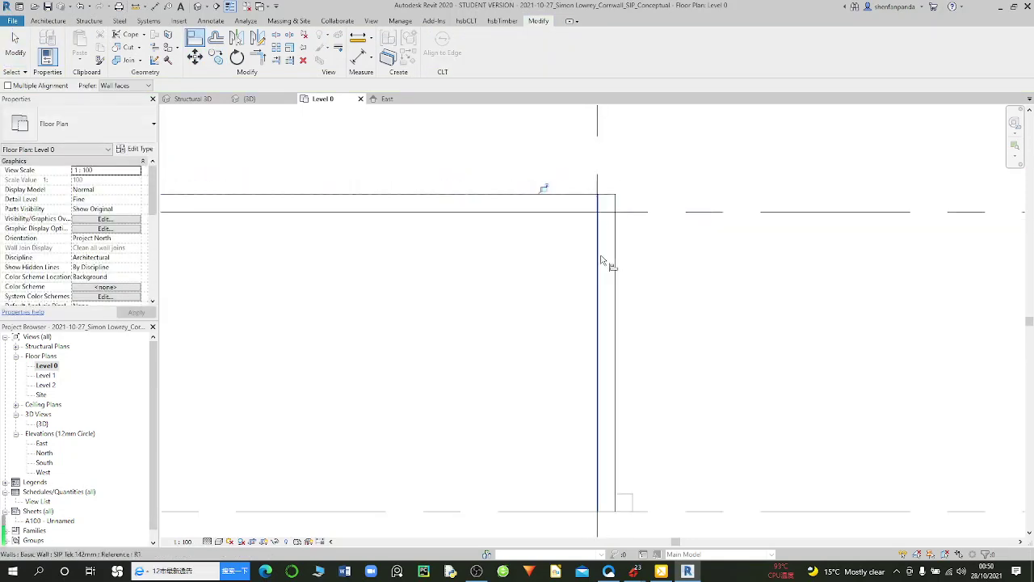
pyautogui.scroll(-2, 604, 258)
pyautogui.scroll(2, 319, 247)
pyautogui.scroll(1, 318, 235)
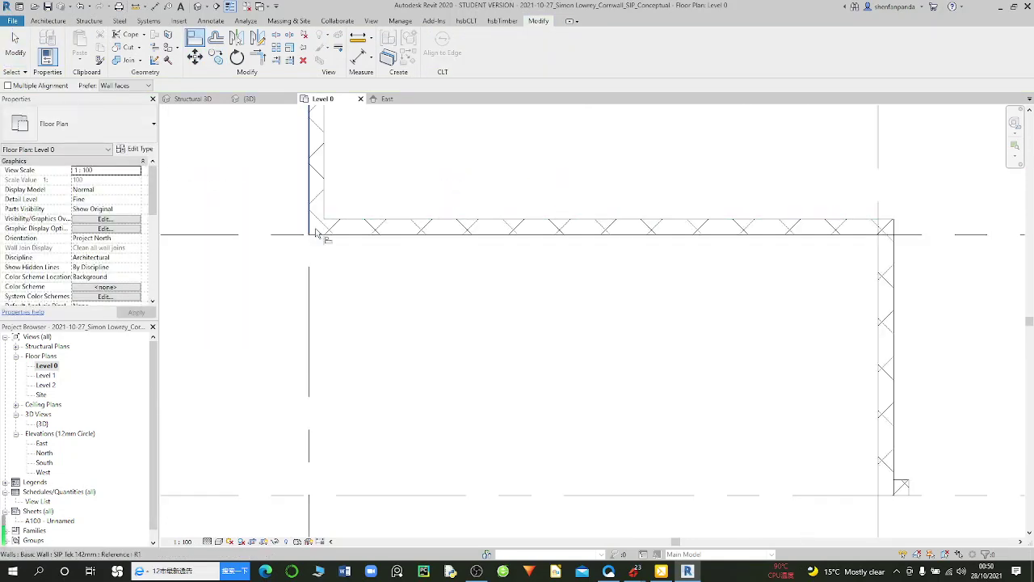
pyautogui.scroll(1, 320, 228)
pyautogui.click(319, 224)
pyautogui.press('Escape')
# Step: Disallow join at the grid 3 wall's lower-left corner end
pyautogui.scroll(-1, 327, 231)
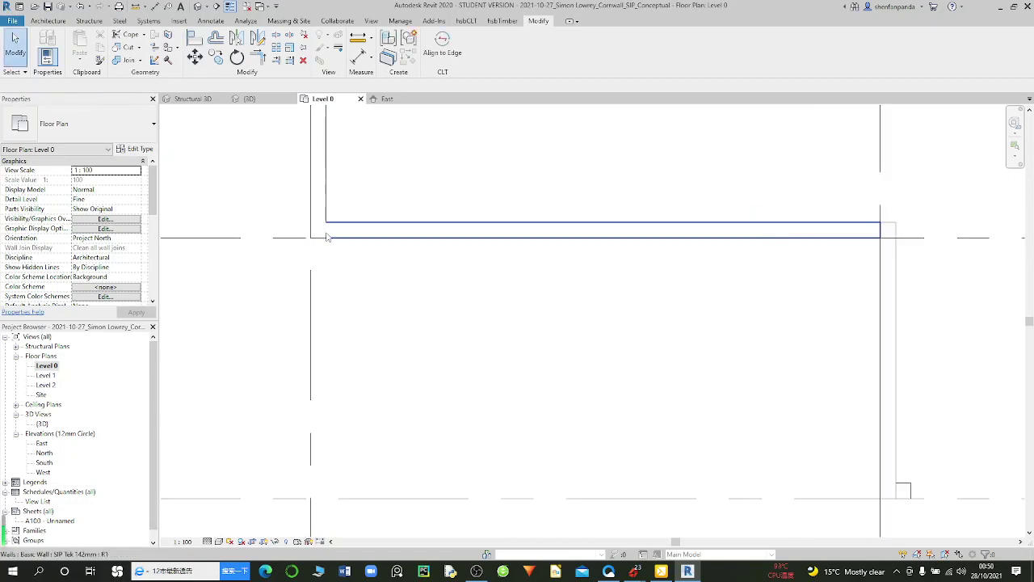
pyautogui.click(331, 234)
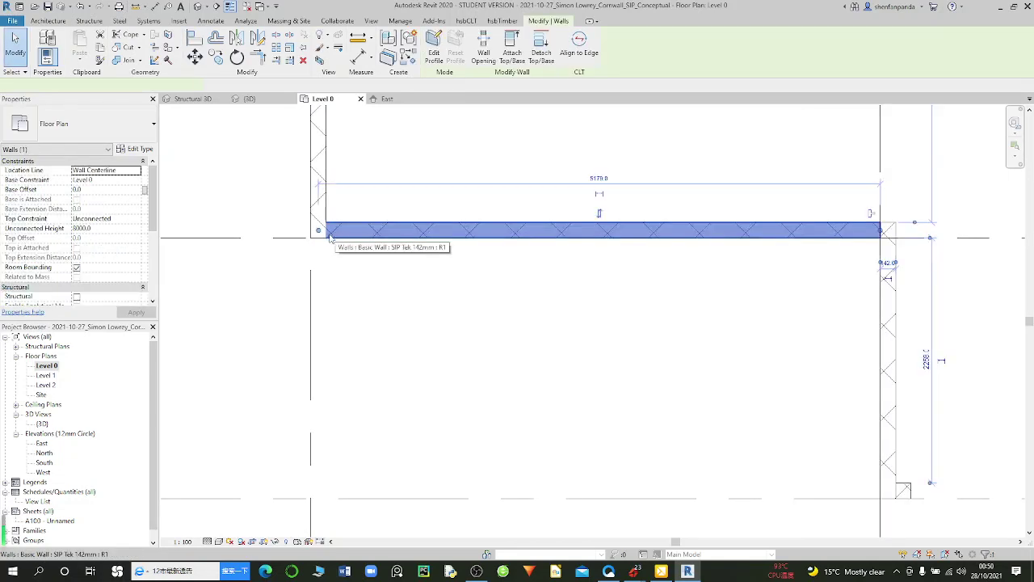
pyautogui.rightClick(319, 233)
pyautogui.click(361, 292)
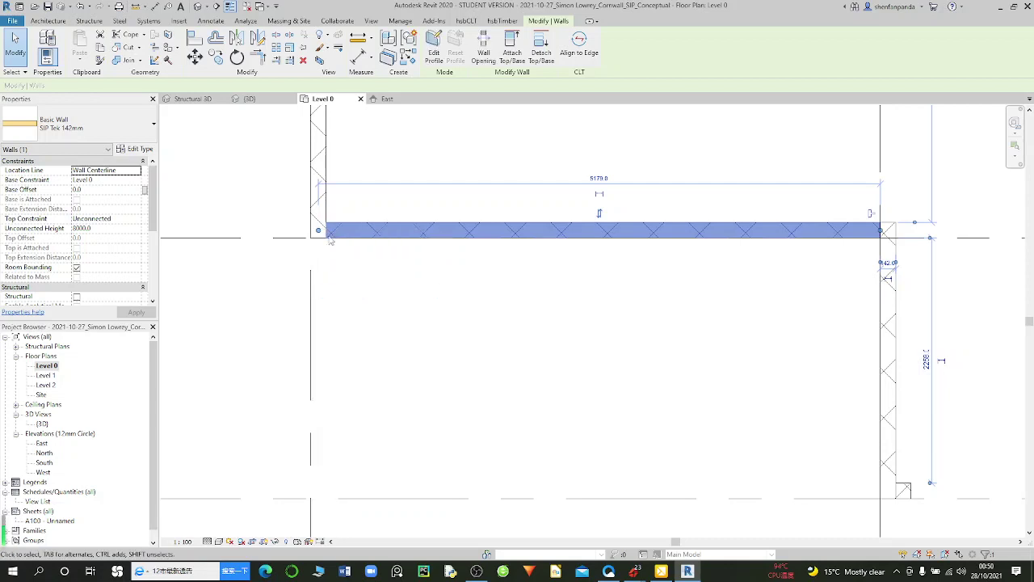
pyautogui.scroll(2, 329, 239)
pyautogui.press('Escape')
# Step: Restart the Align tool with AL, then cancel it without aligning anything
pyautogui.scroll(1, 353, 235)
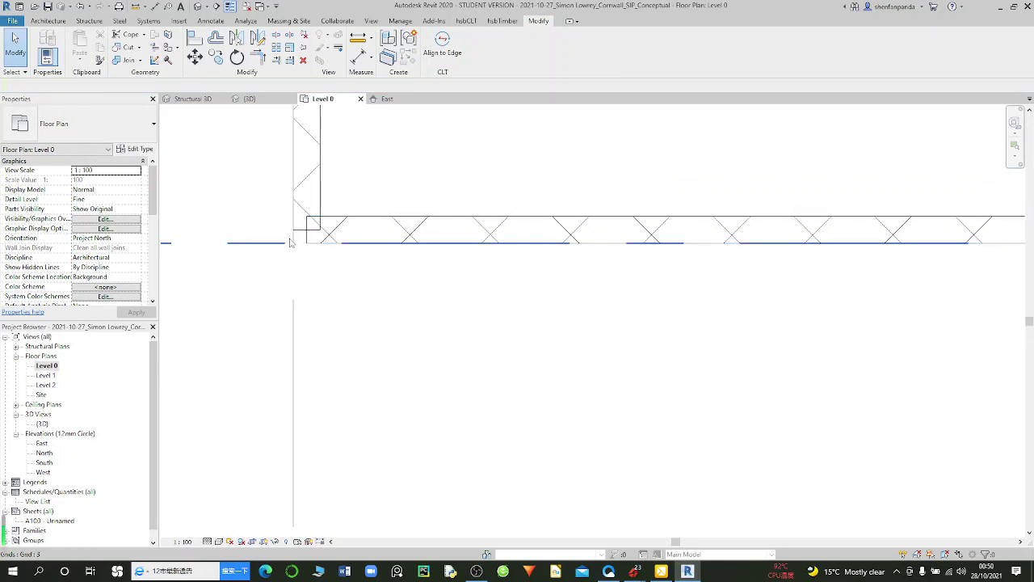
pyautogui.scroll(1, 301, 230)
pyautogui.scroll(1, 306, 223)
pyautogui.scroll(1, 306, 223)
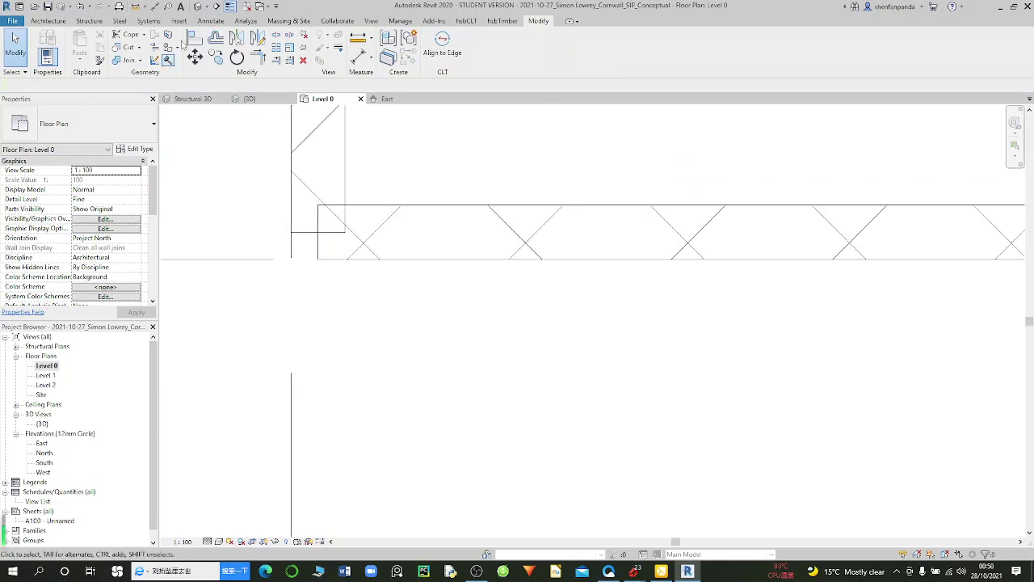
pyautogui.press('a')
pyautogui.press('l')
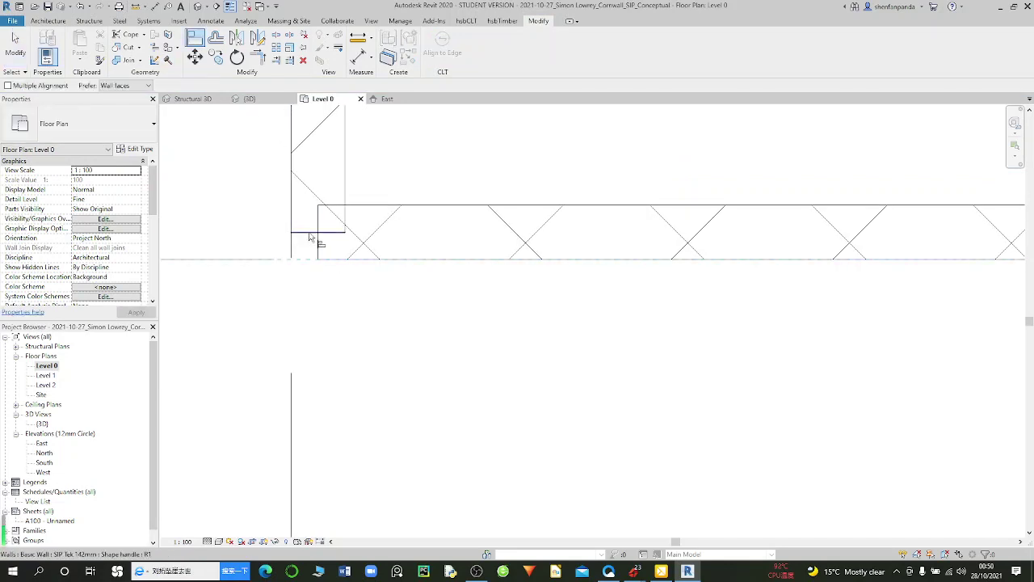
pyautogui.press('Escape')
pyautogui.press('Escape')
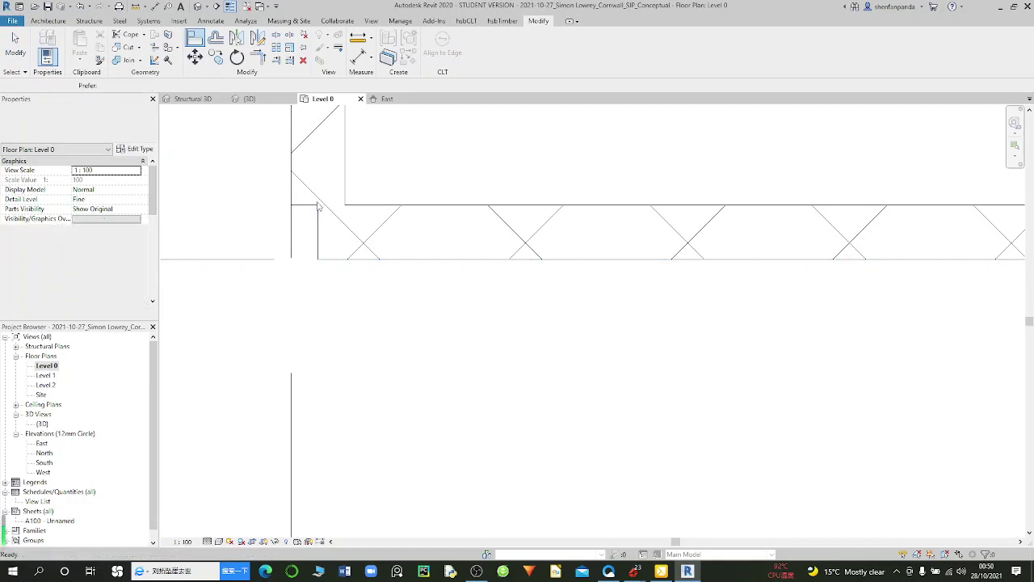
# Step: Make a first attempt at aligning the lower-left corner walls to the long wall's face, then cancel it
pyautogui.click(319, 233)
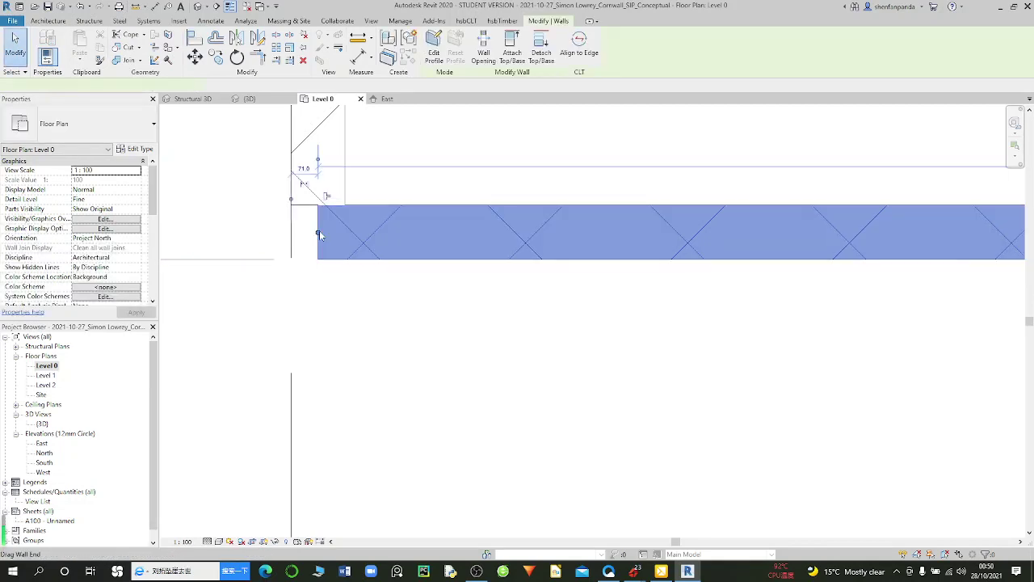
pyautogui.rightClick(318, 233)
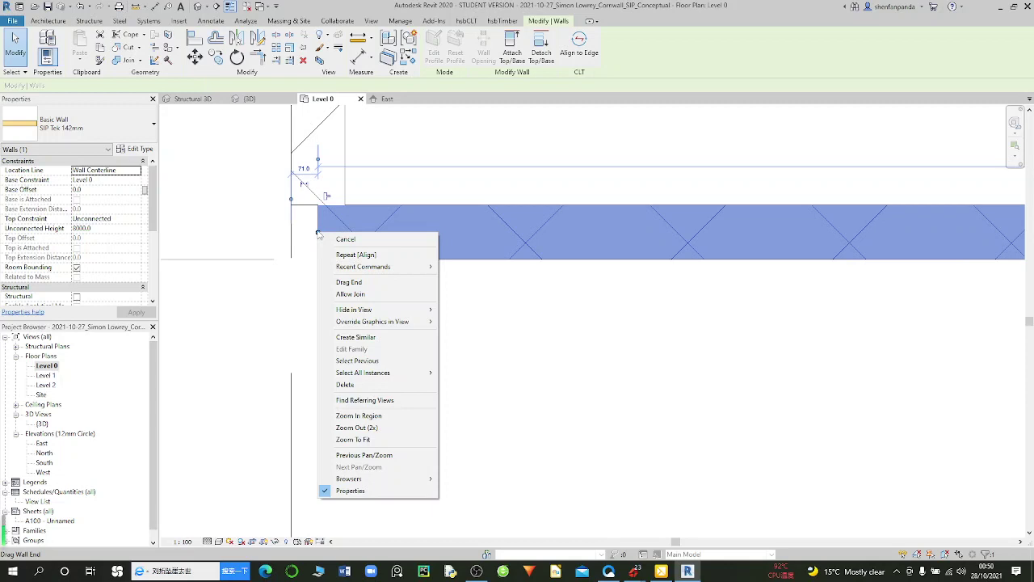
pyautogui.click(321, 227)
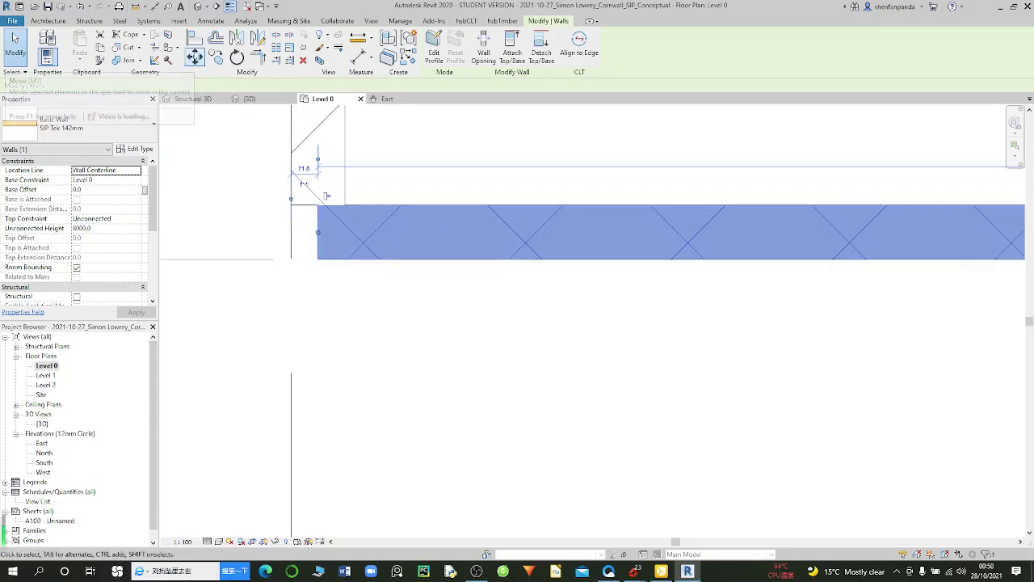
pyautogui.click(320, 267)
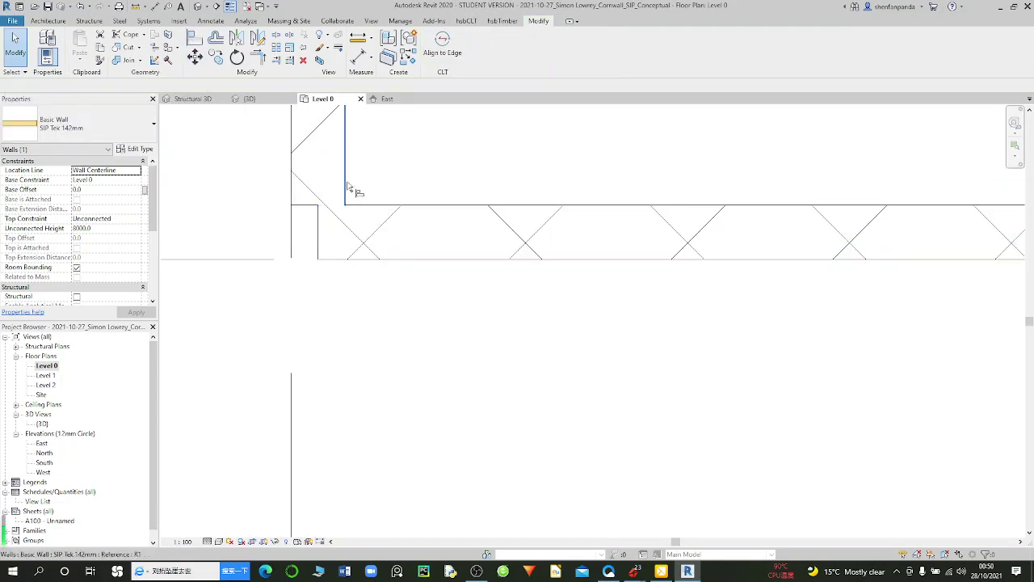
pyautogui.press('a')
pyautogui.press('l')
pyautogui.click(319, 243)
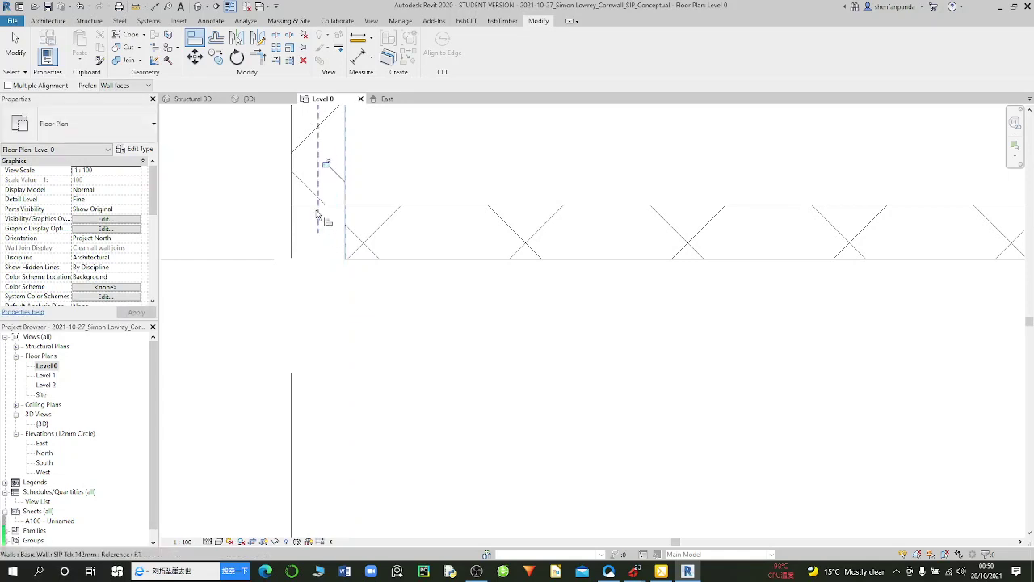
pyautogui.click(353, 260)
pyautogui.press('Escape')
pyautogui.press('Escape')
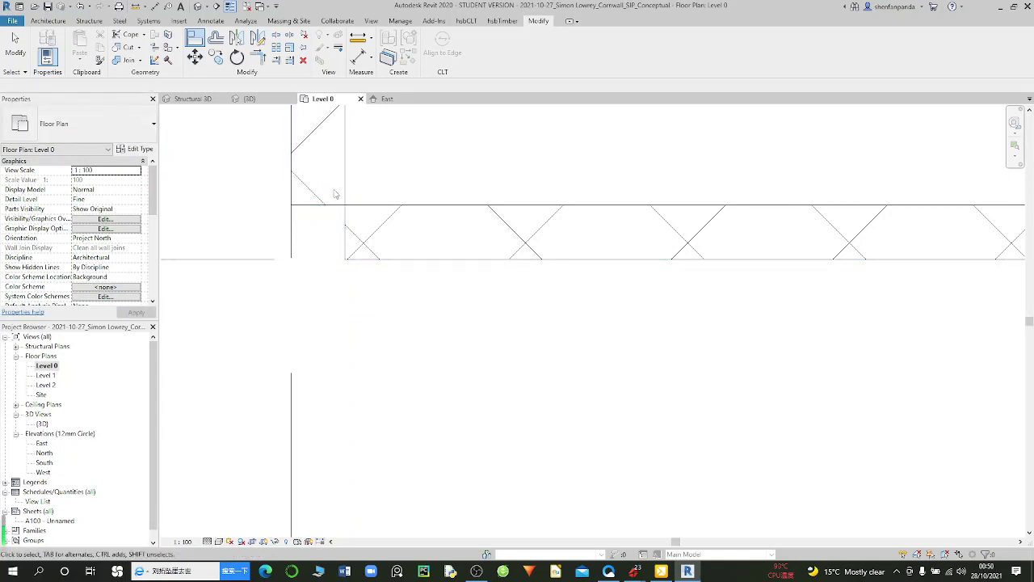
# Step: Disallow Join on the short corner wall's end
pyautogui.click(337, 220)
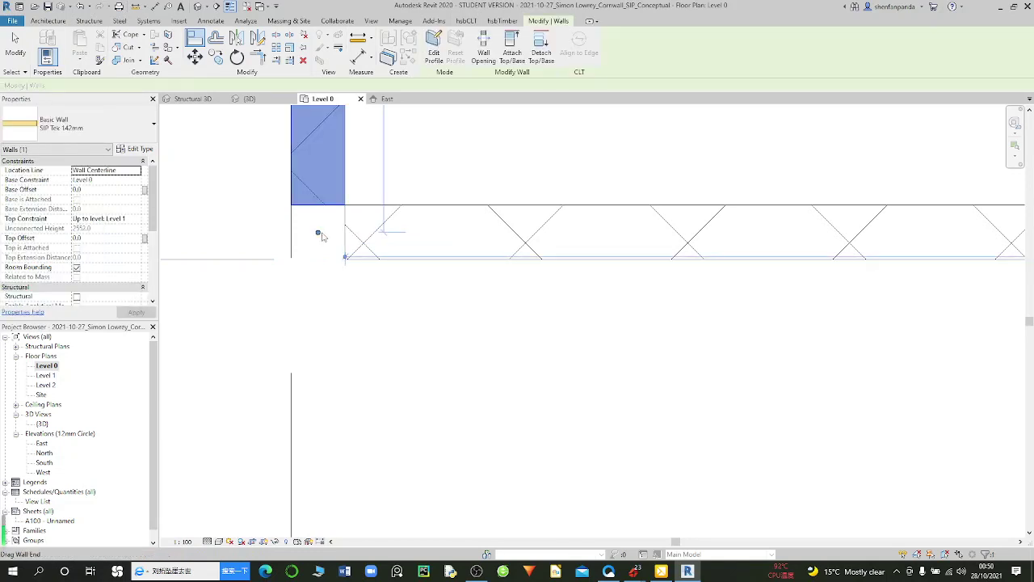
pyautogui.rightClick(319, 233)
pyautogui.click(356, 295)
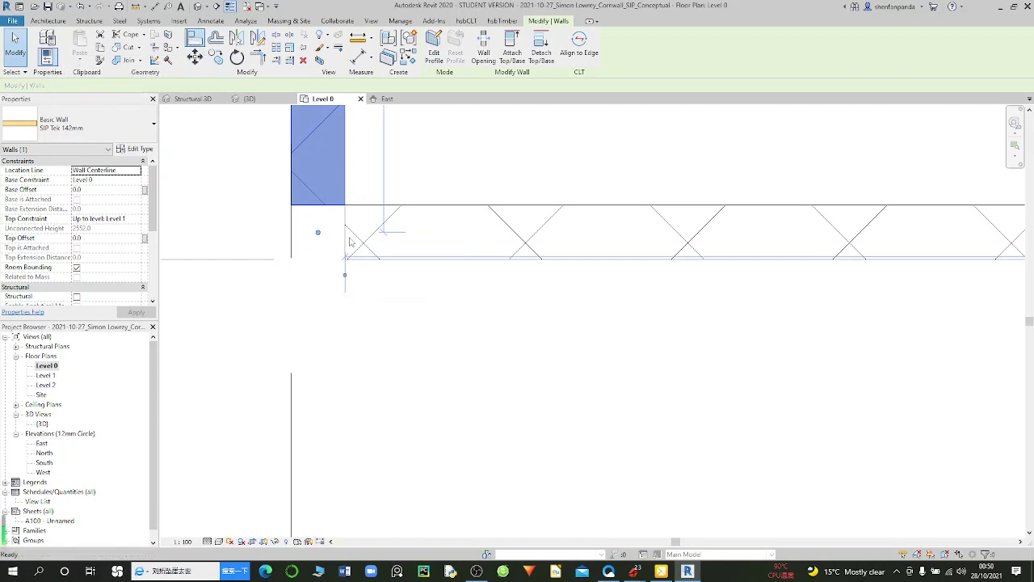
# Step: Align (AL) the short wall flush to the long wall's face, then zoom out
pyautogui.press('Escape')
pyautogui.press('a')
pyautogui.press('l')
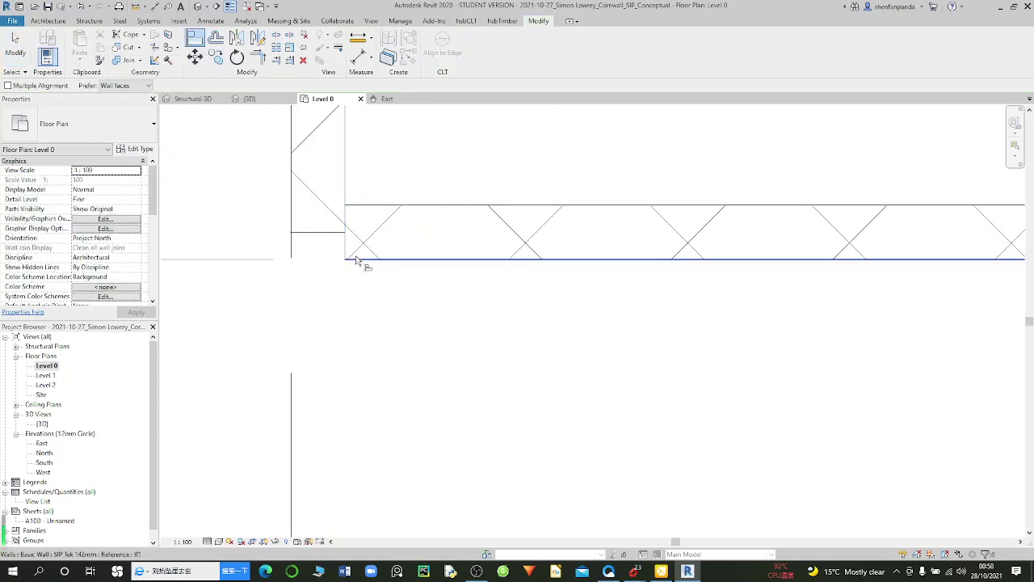
pyautogui.click(357, 259)
pyautogui.click(321, 241)
pyautogui.scroll(-2, 323, 282)
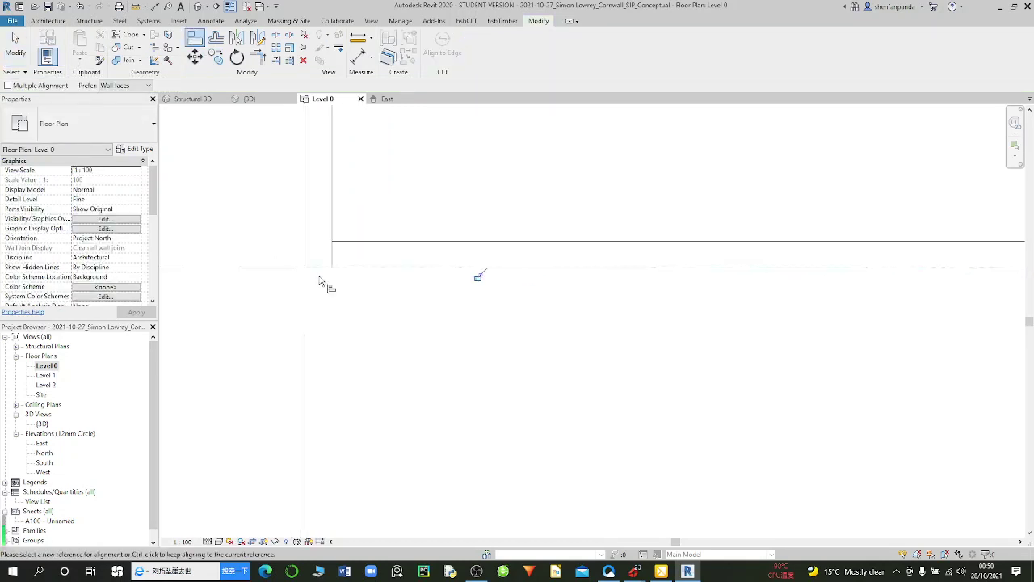
pyautogui.scroll(-2, 326, 284)
pyautogui.scroll(-1, 332, 283)
pyautogui.scroll(-2, 341, 282)
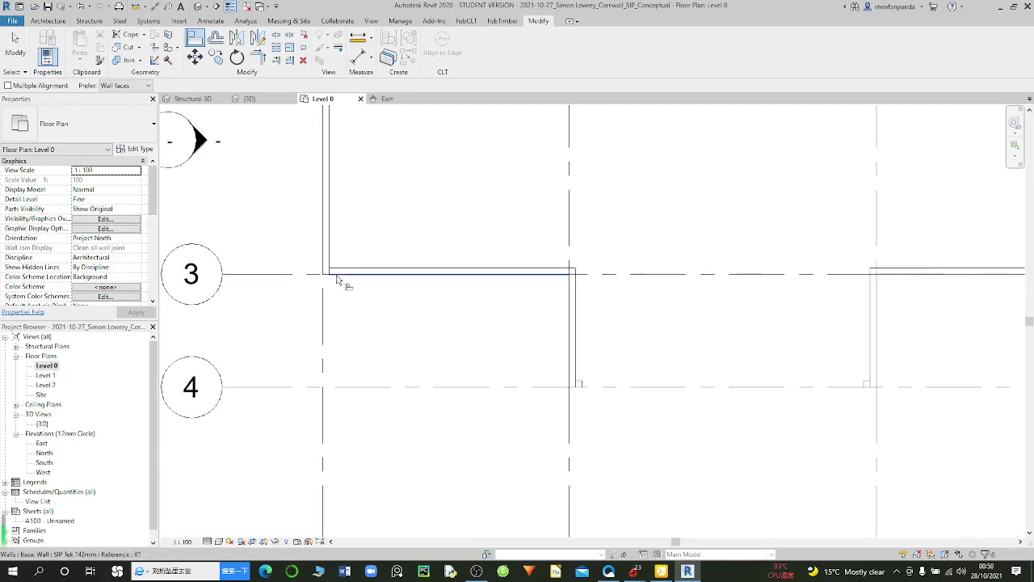
pyautogui.scroll(-2, 363, 291)
pyautogui.scroll(-2, 434, 335)
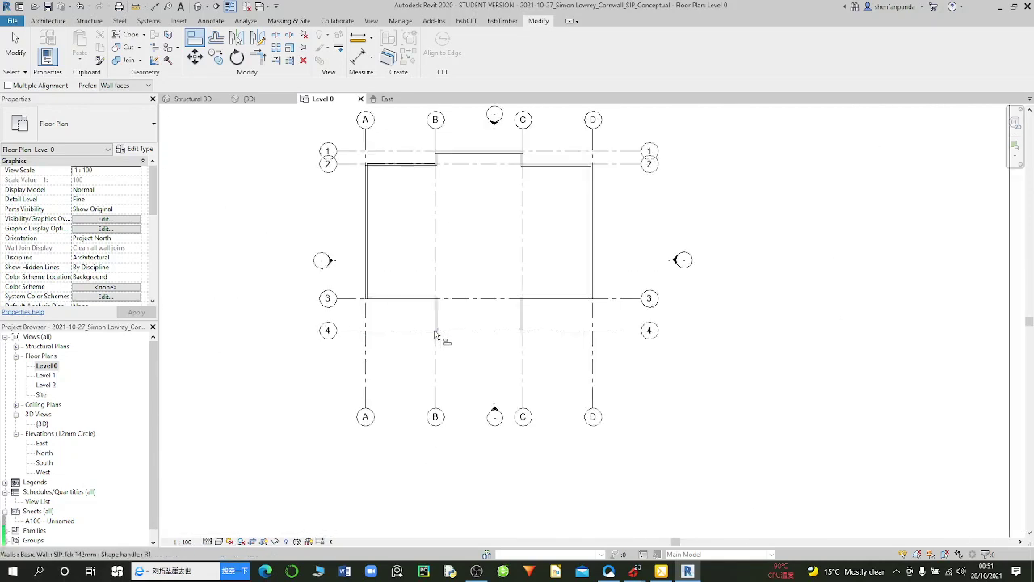
pyautogui.scroll(-2, 437, 335)
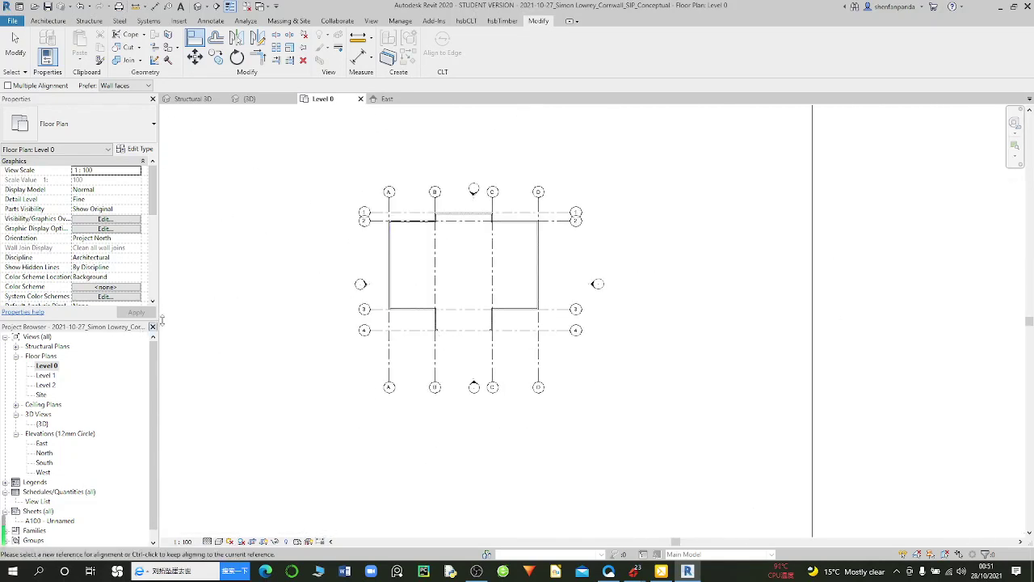
# Step: Open the {3D} view and zoom around the SIP walls
pyautogui.doubleClick(45, 426)
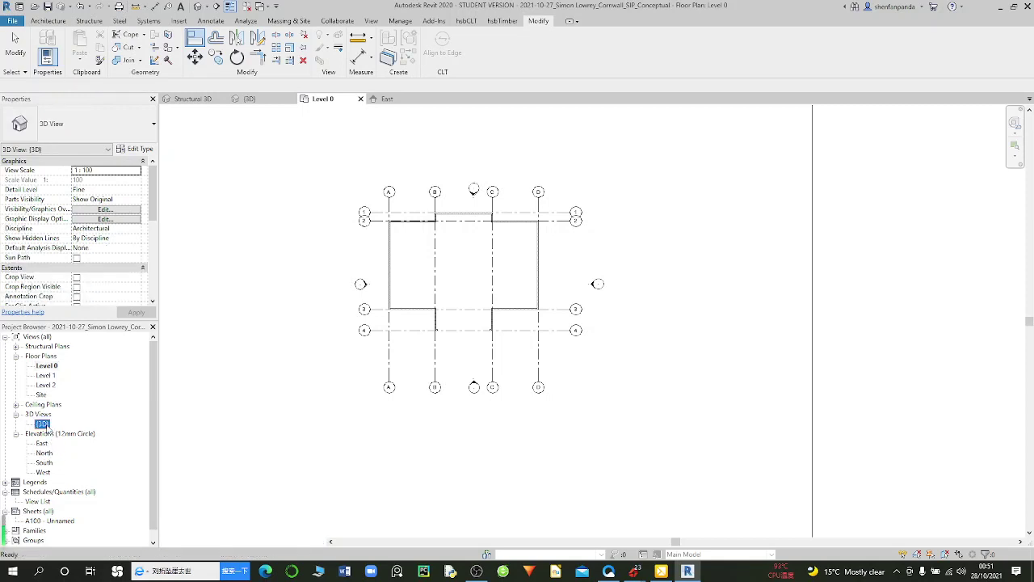
pyautogui.scroll(1, 570, 320)
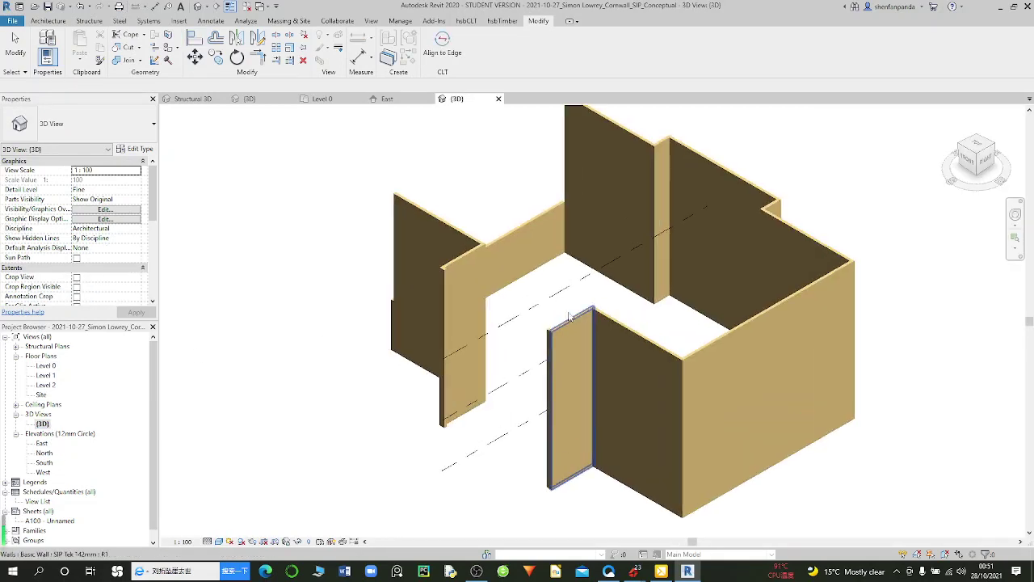
pyautogui.scroll(-1, 582, 303)
pyautogui.scroll(-2, 589, 291)
pyautogui.scroll(-1, 598, 279)
pyautogui.scroll(2, 598, 271)
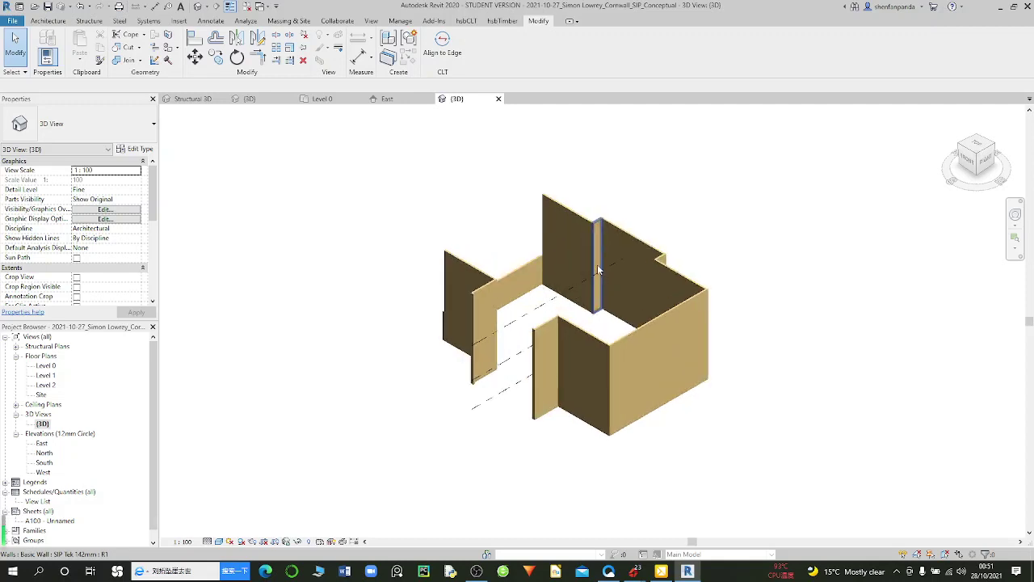
pyautogui.scroll(1, 565, 261)
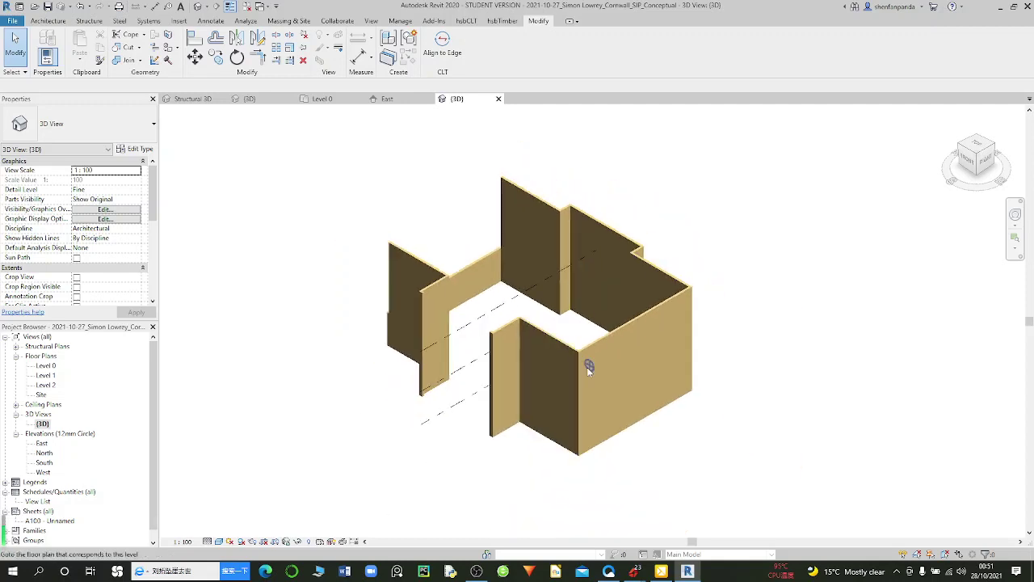
pyautogui.scroll(2, 590, 364)
# Step: Set the 3D view to Fine detail level and Consistent Colors visual style
pyautogui.click(207, 541)
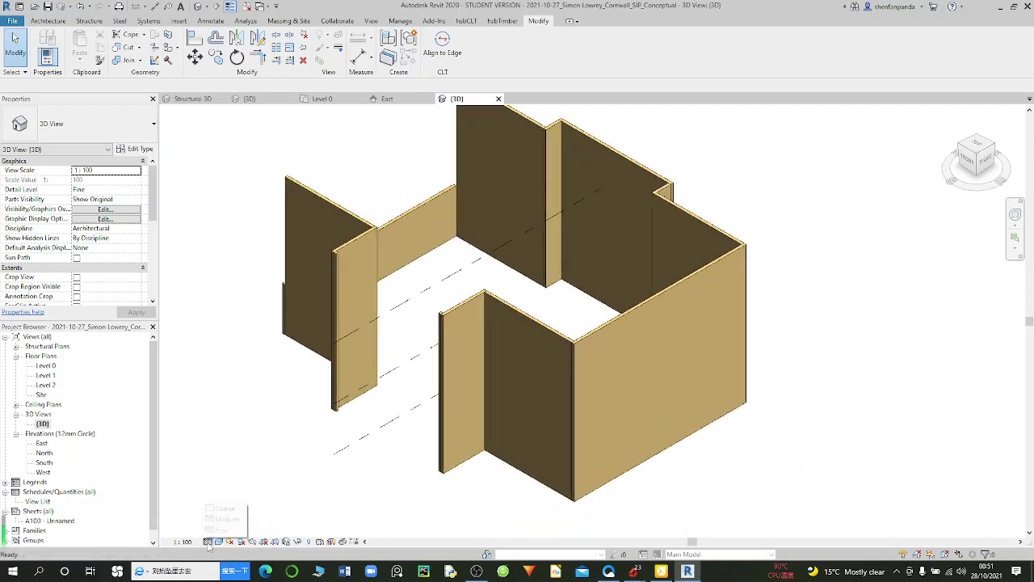
pyautogui.click(222, 530)
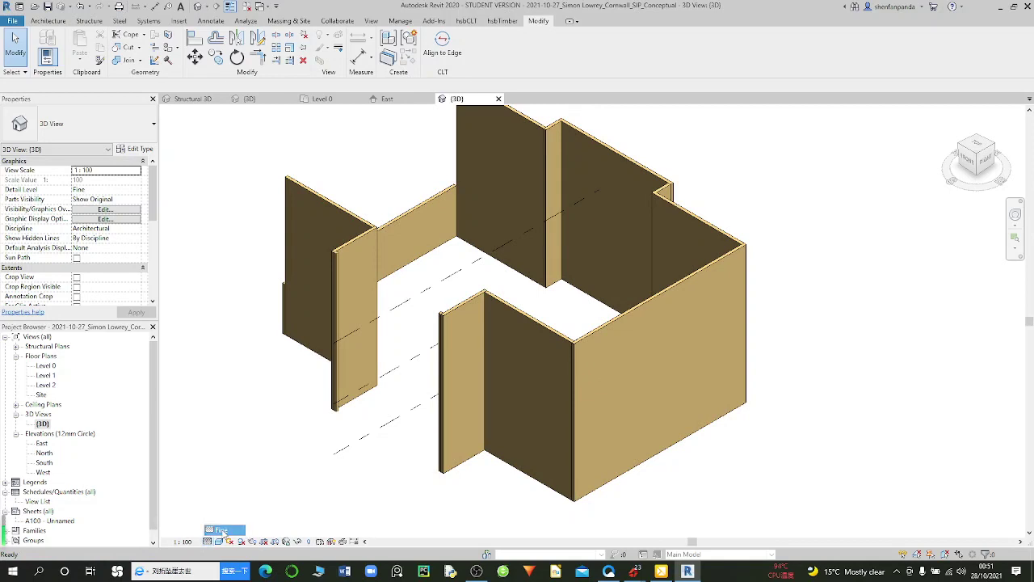
pyautogui.click(219, 542)
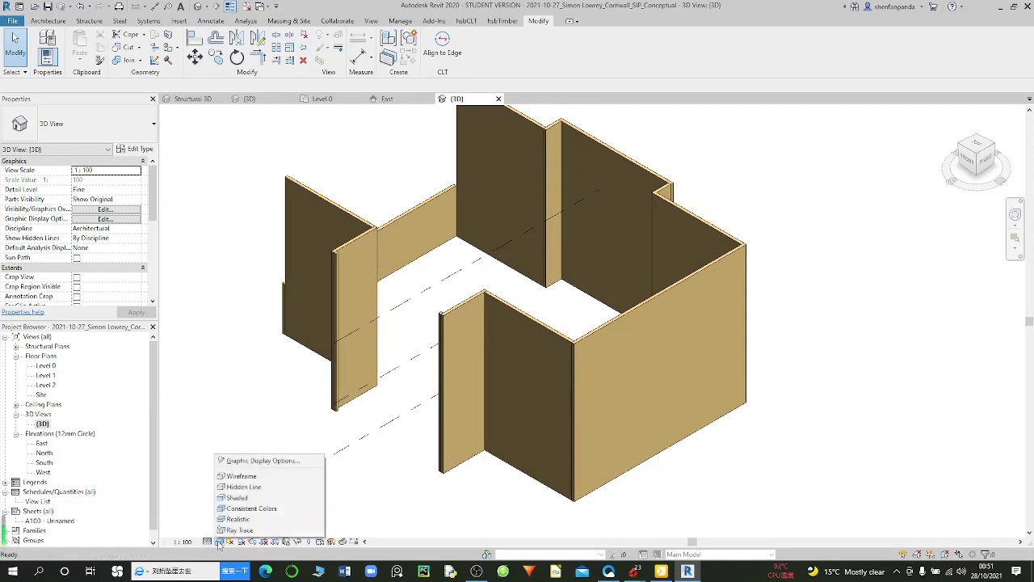
pyautogui.click(239, 520)
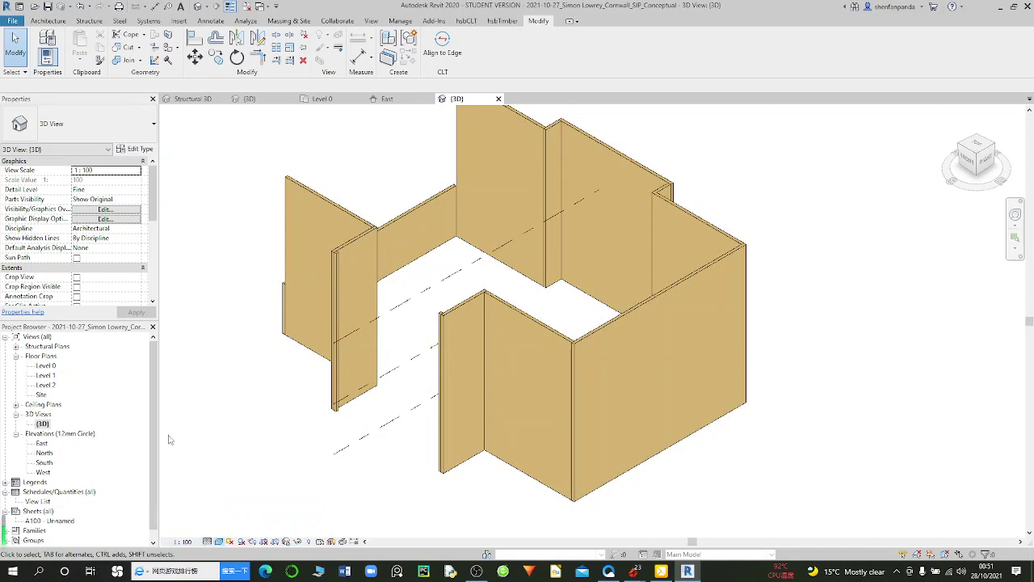
pyautogui.click(45, 365)
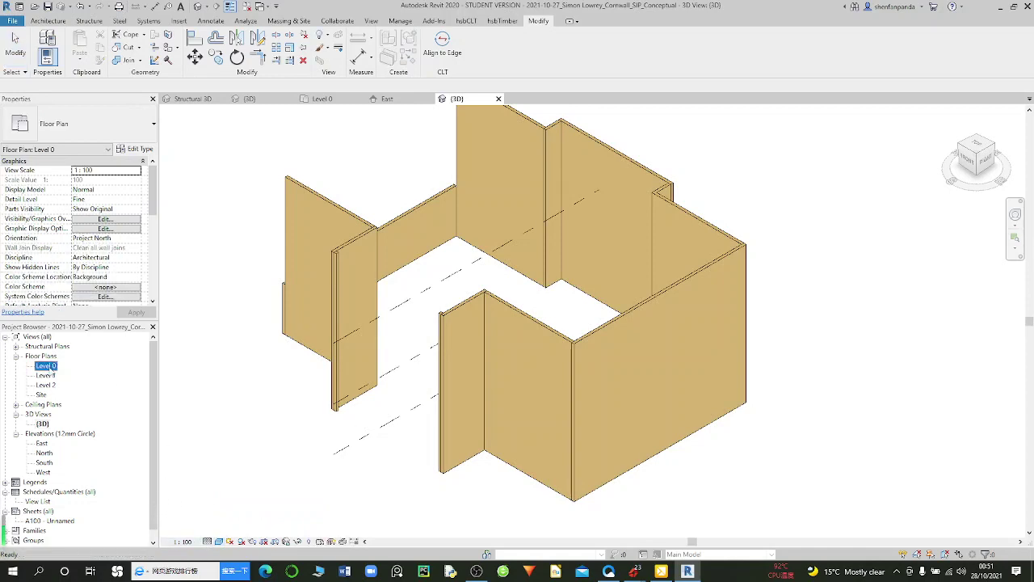
# Step: Open the Level 0 floor plan
pyautogui.doubleClick(46, 366)
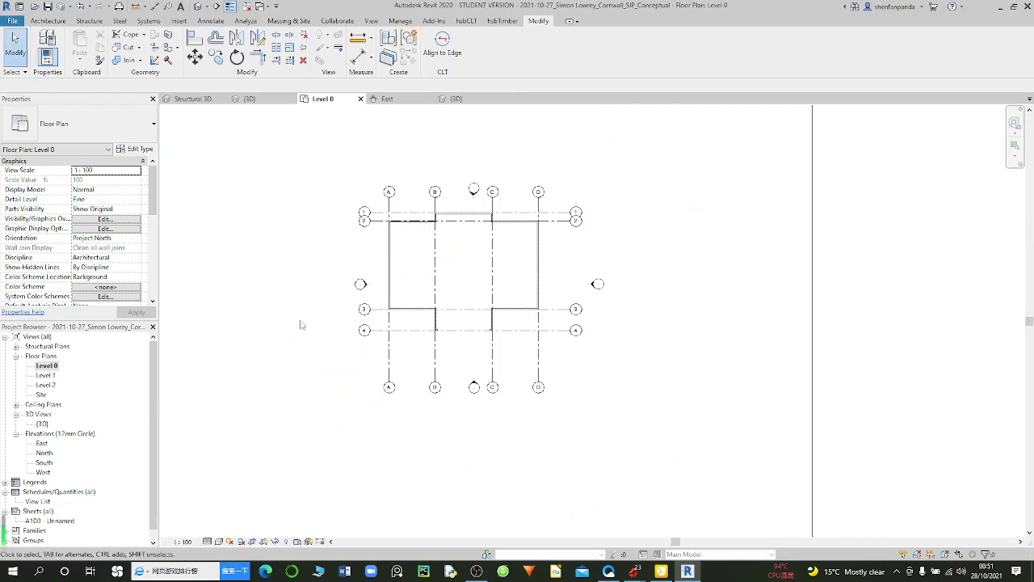
pyautogui.scroll(4, 419, 224)
pyautogui.scroll(-1, 412, 226)
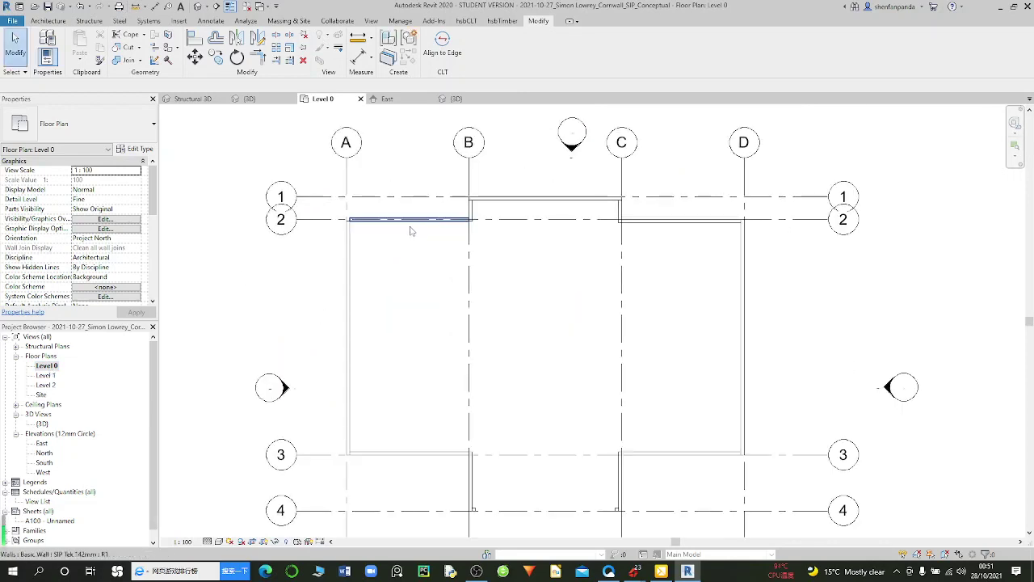
pyautogui.scroll(2, 411, 227)
# Step: Set the grid 2 wall's Top Constraint to 'Up to level: Level 1' (2552.0 high)
pyautogui.click(411, 227)
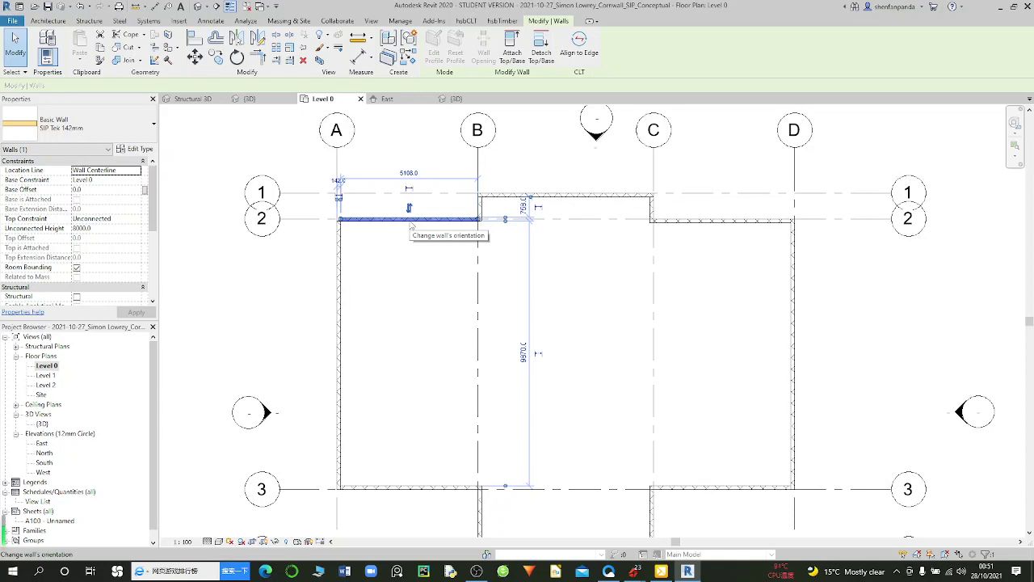
pyautogui.click(133, 219)
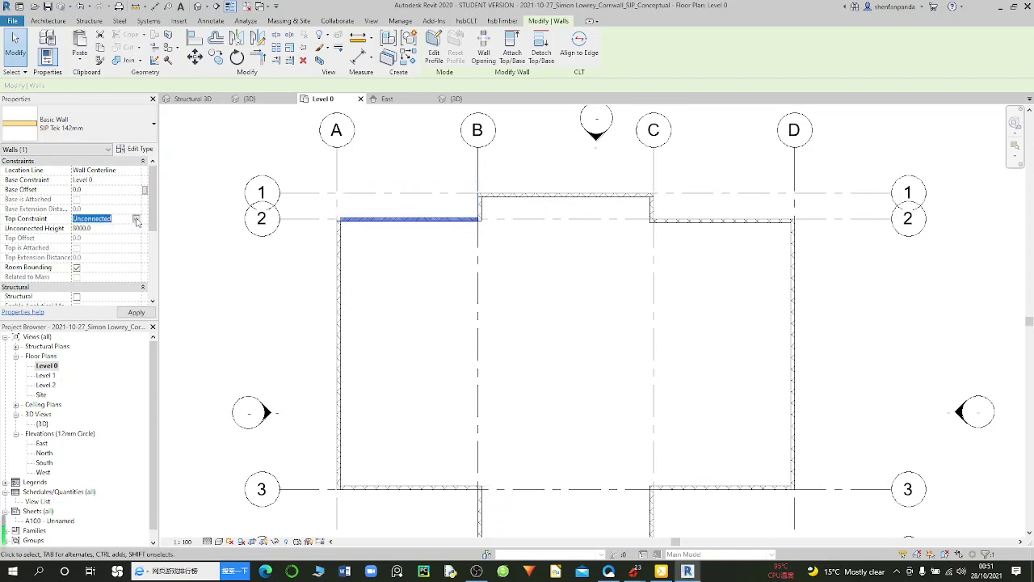
pyautogui.click(137, 220)
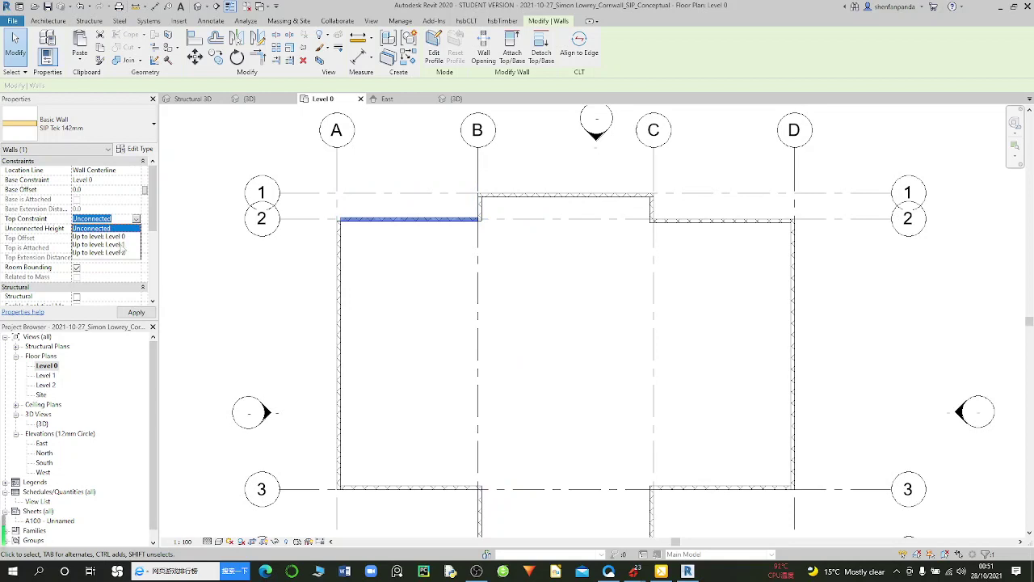
pyautogui.click(122, 244)
pyautogui.scroll(-1, 339, 235)
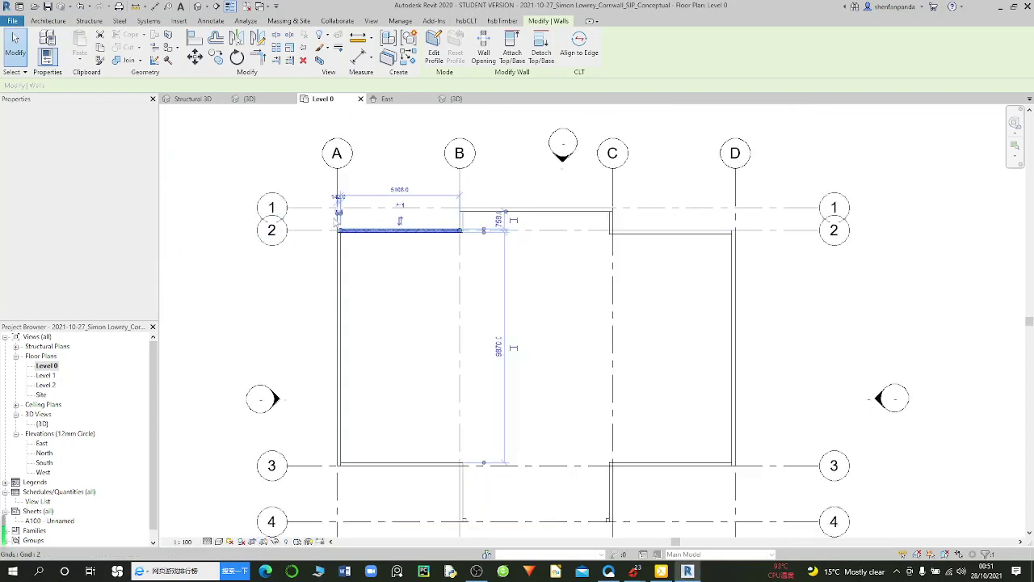
pyautogui.scroll(2, 340, 235)
pyautogui.scroll(4, 343, 243)
pyautogui.scroll(1, 342, 266)
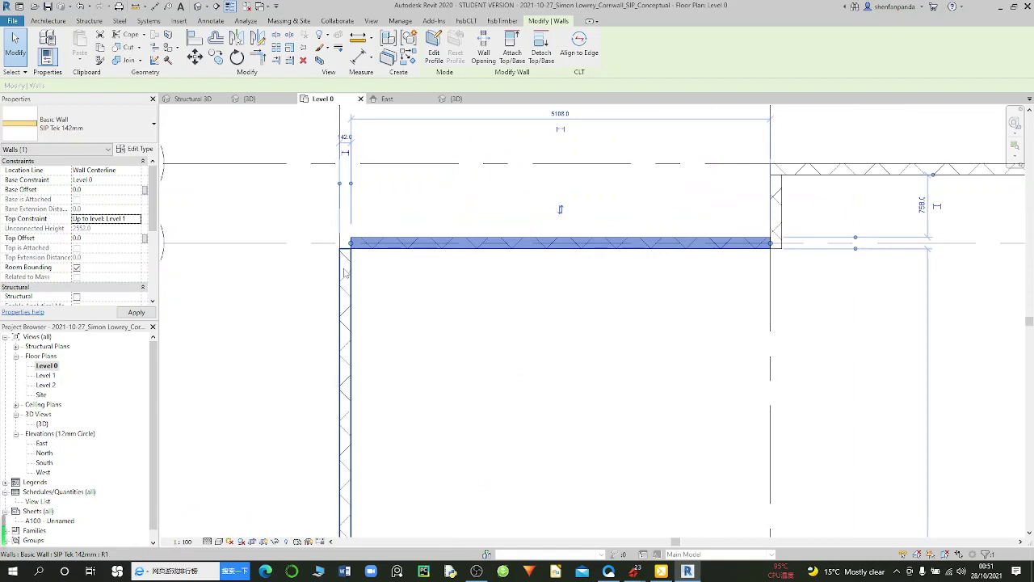
pyautogui.press('Escape')
# Step: Select the wall running along grid A
pyautogui.scroll(1, 347, 276)
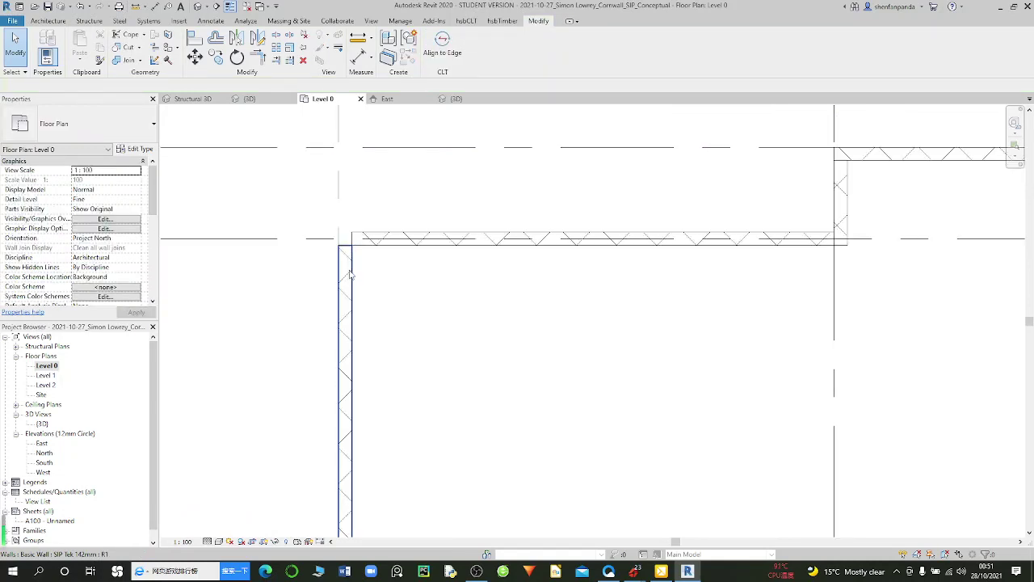
pyautogui.click(349, 271)
pyautogui.scroll(2, 352, 242)
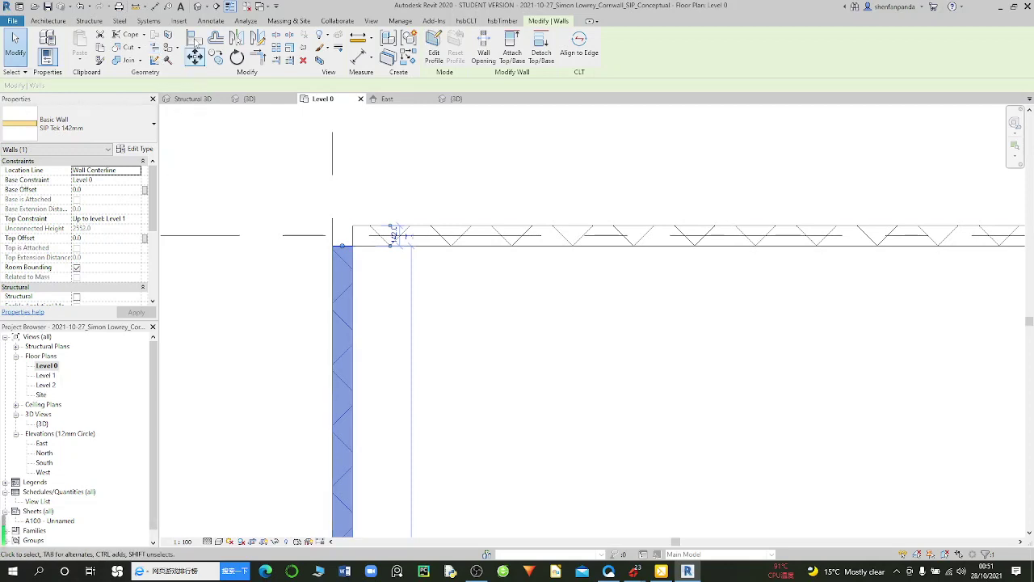
# Step: Align the grid 2 wall's edge to the grid A wall line so the corner is flush
pyautogui.click(196, 40)
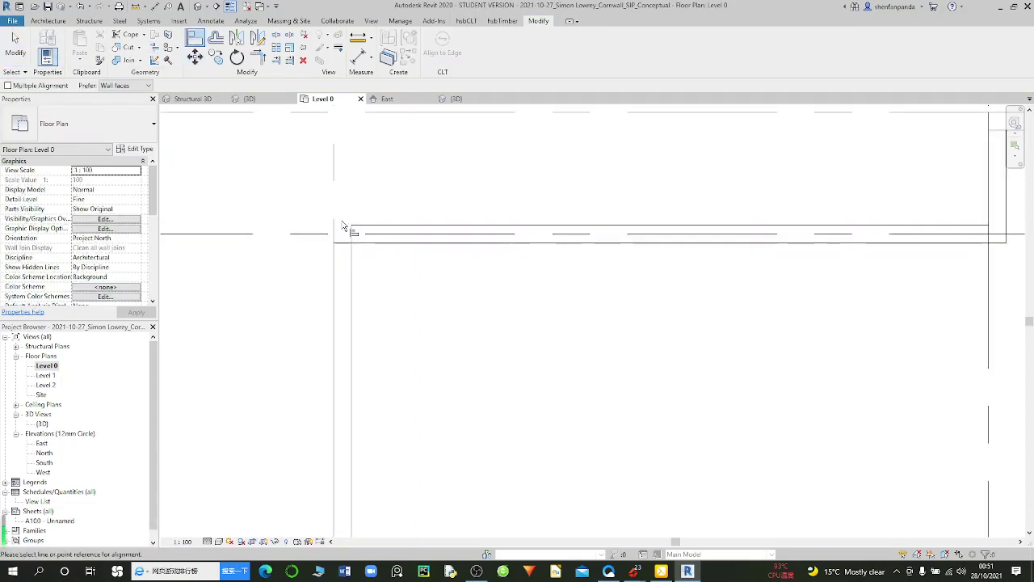
pyautogui.scroll(2, 345, 230)
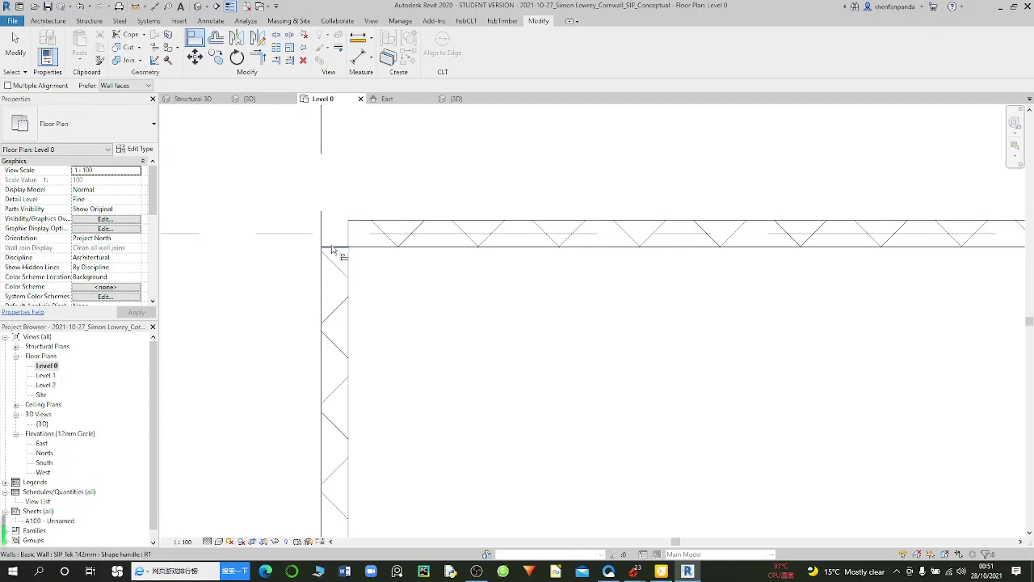
pyautogui.click(320, 240)
pyautogui.click(339, 212)
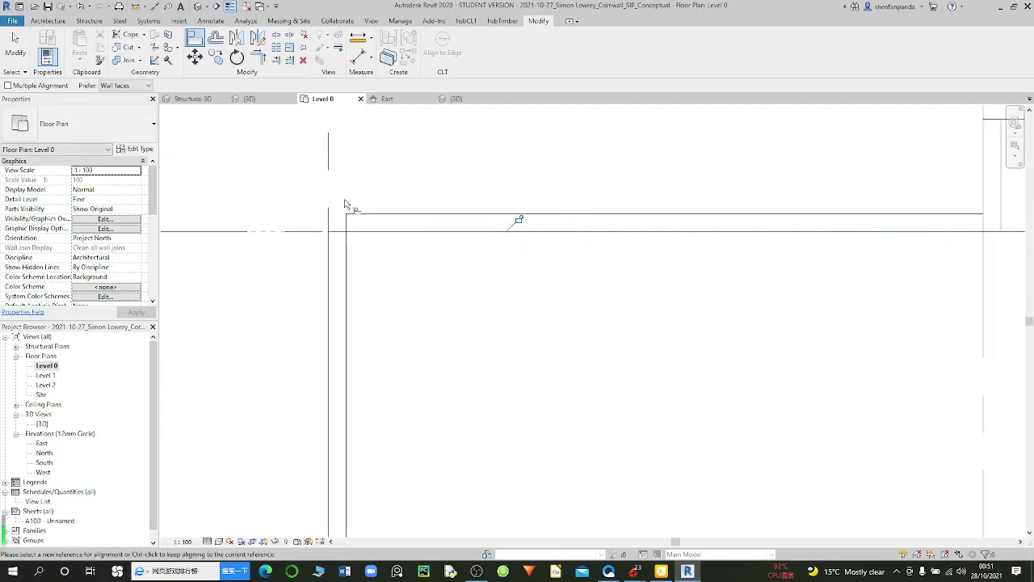
pyautogui.scroll(-2, 342, 232)
pyautogui.scroll(-2, 345, 223)
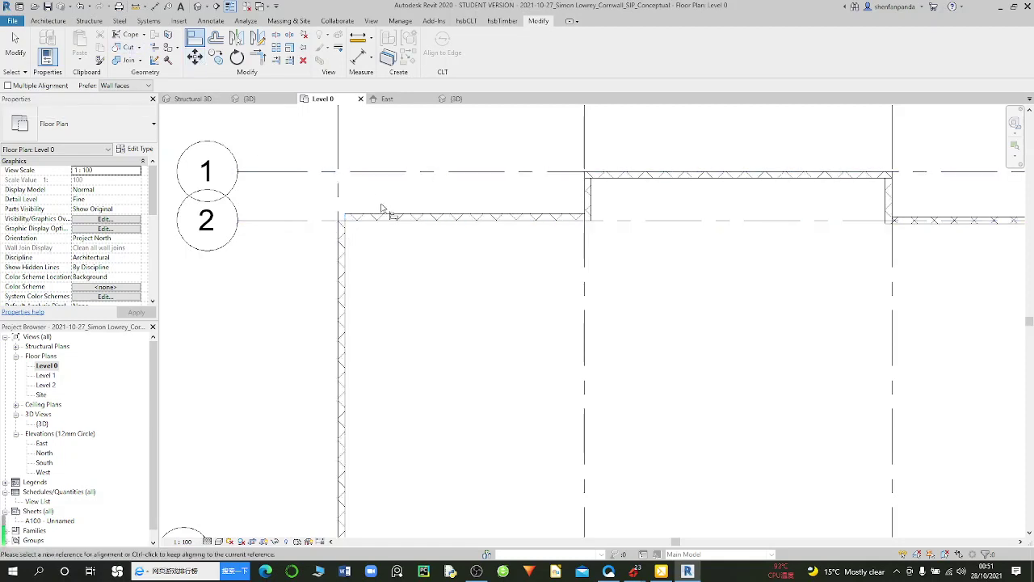
pyautogui.scroll(1, 381, 210)
pyautogui.scroll(1, 383, 214)
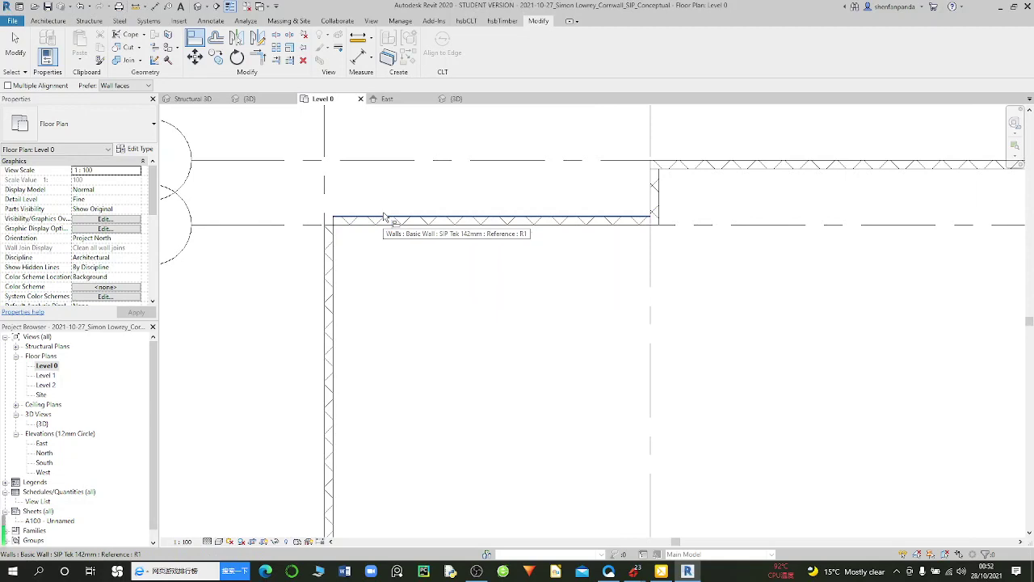
pyautogui.press('Escape')
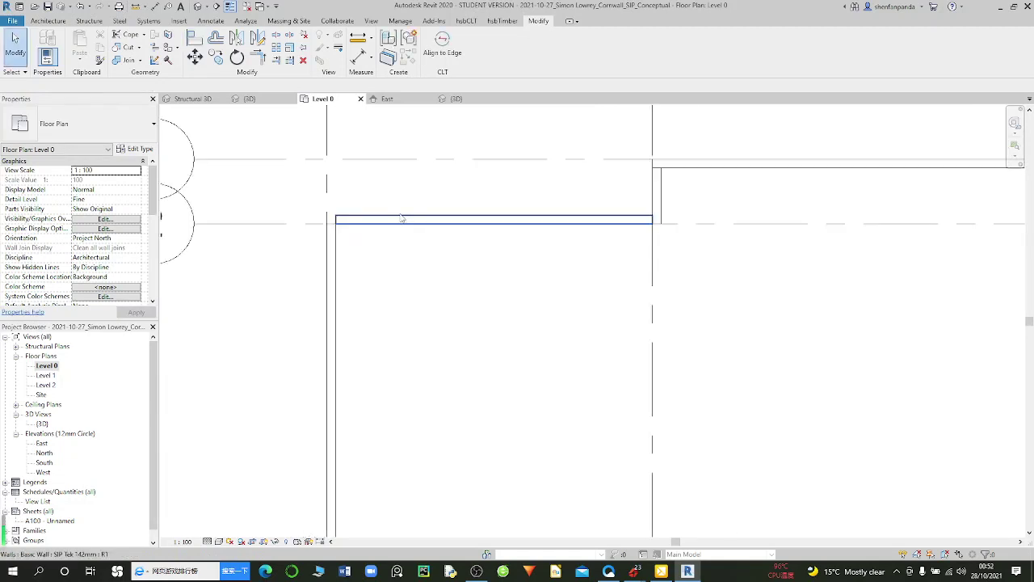
# Step: Place an aligned dimension showing the 1042 spacing between grids 1 and 2
pyautogui.click(211, 20)
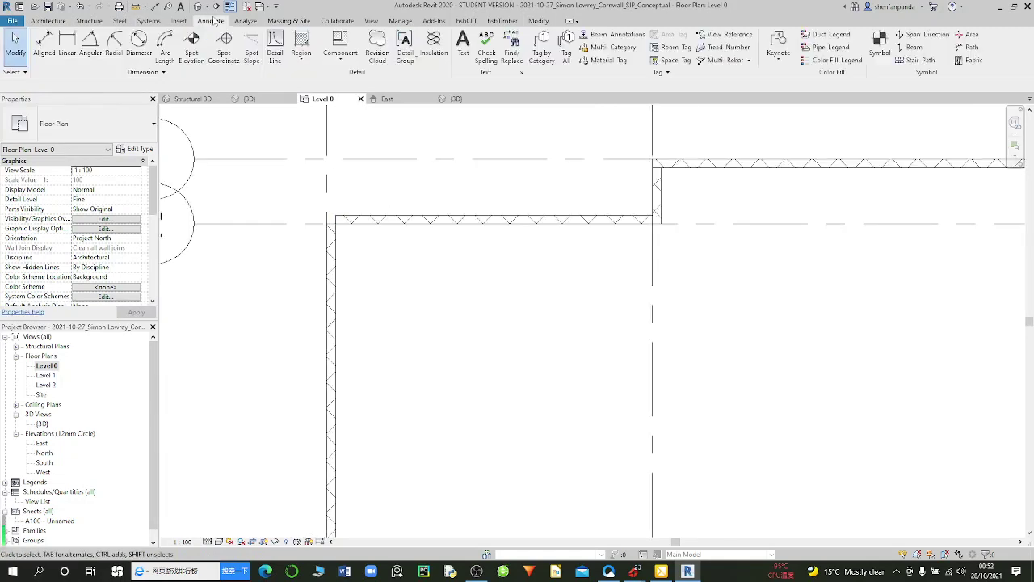
pyautogui.click(275, 223)
pyautogui.click(275, 167)
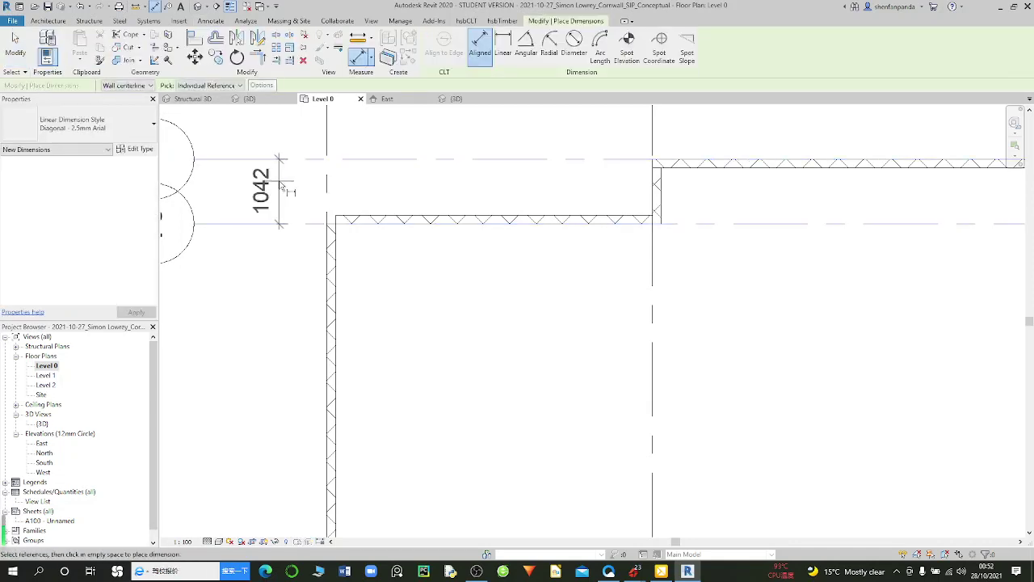
pyautogui.click(346, 206)
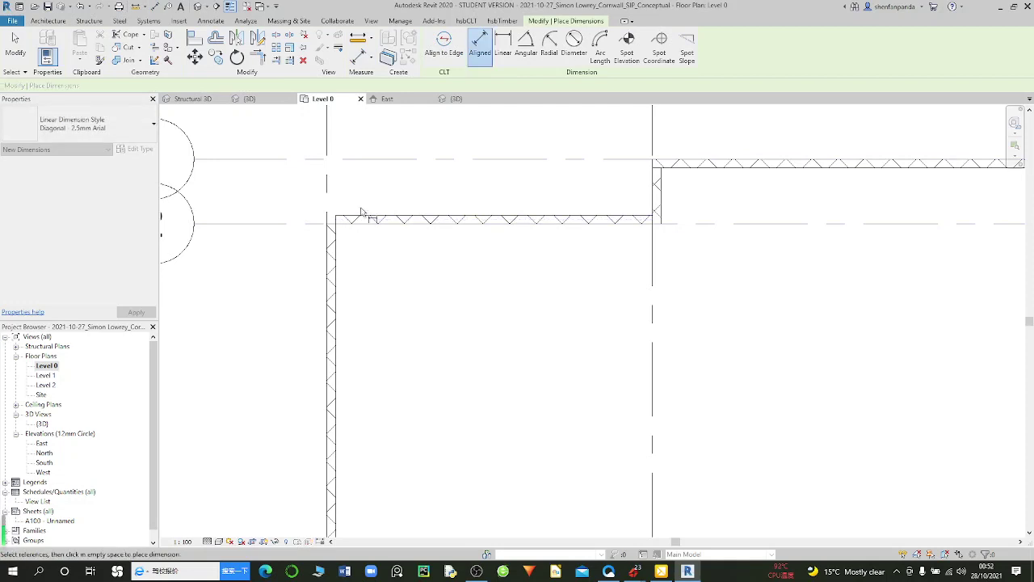
pyautogui.scroll(-1, 288, 224)
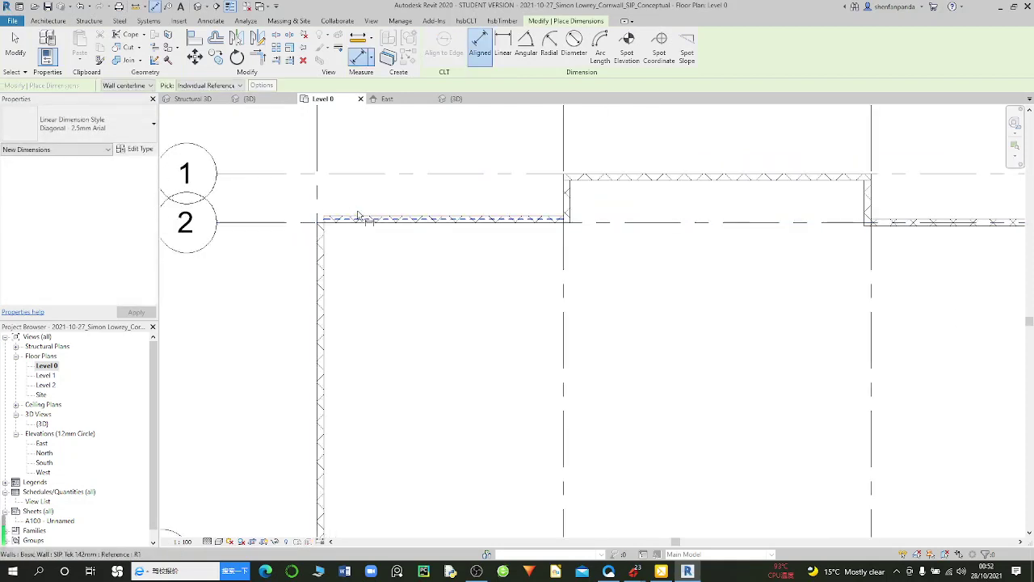
pyautogui.scroll(1, 359, 217)
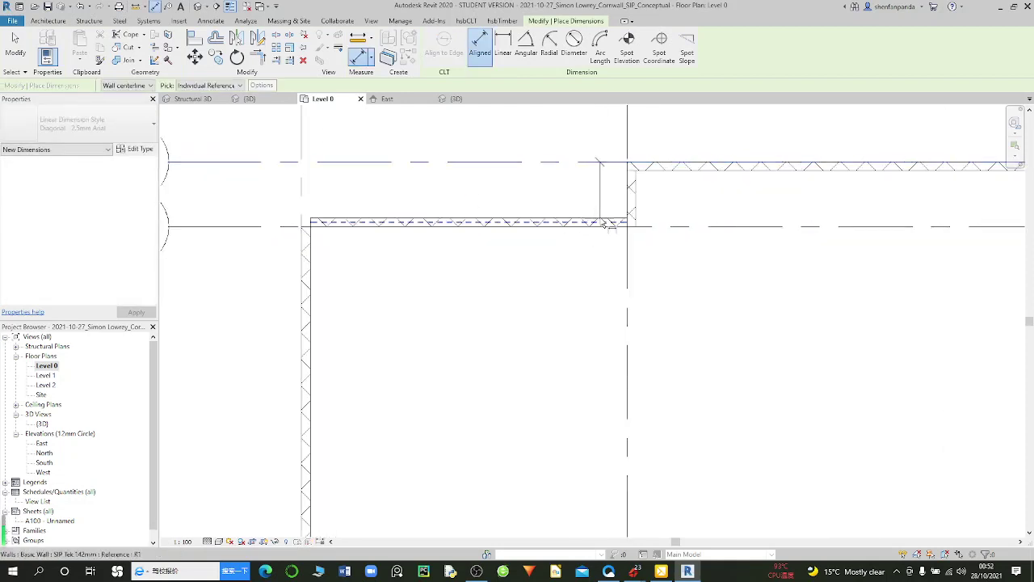
pyautogui.click(604, 224)
pyautogui.press('Escape')
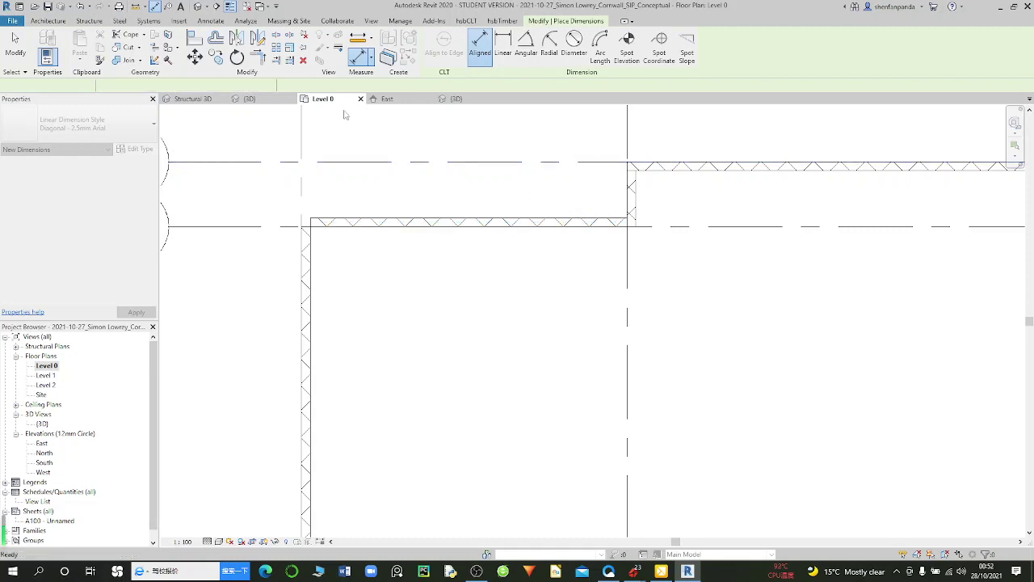
pyautogui.press('Escape')
# Step: Draw a 900 mm vertical detail line (DL) up from the wall corner
pyautogui.press('d')
pyautogui.press('i')
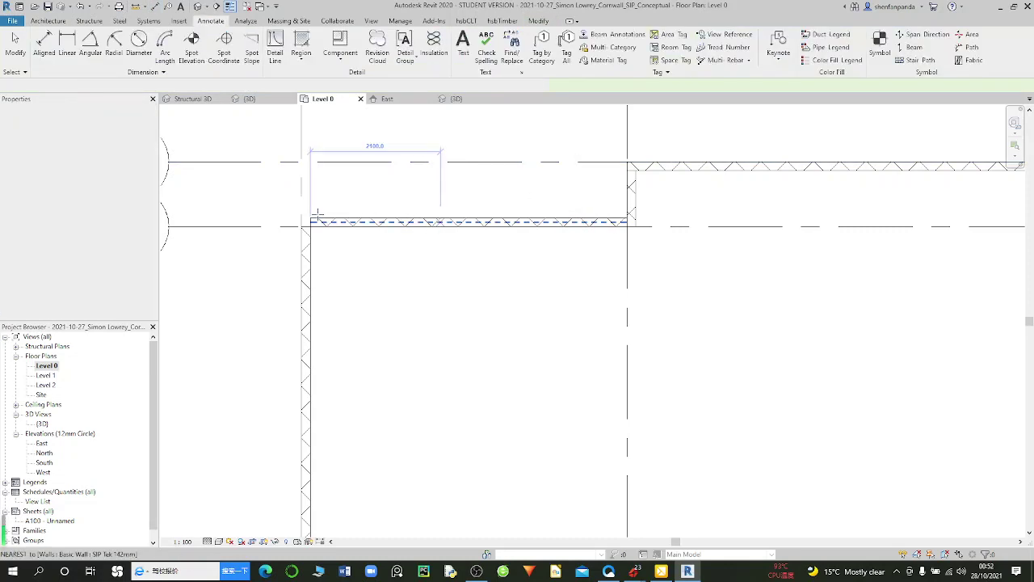
pyautogui.click(310, 219)
pyautogui.click(311, 161)
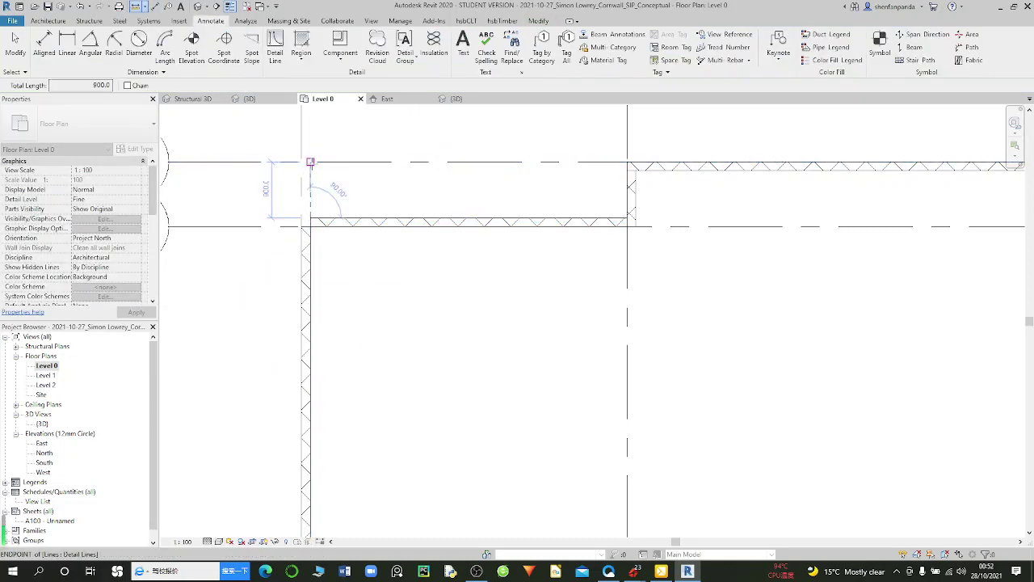
pyautogui.scroll(-1, 311, 164)
pyautogui.scroll(-2, 335, 180)
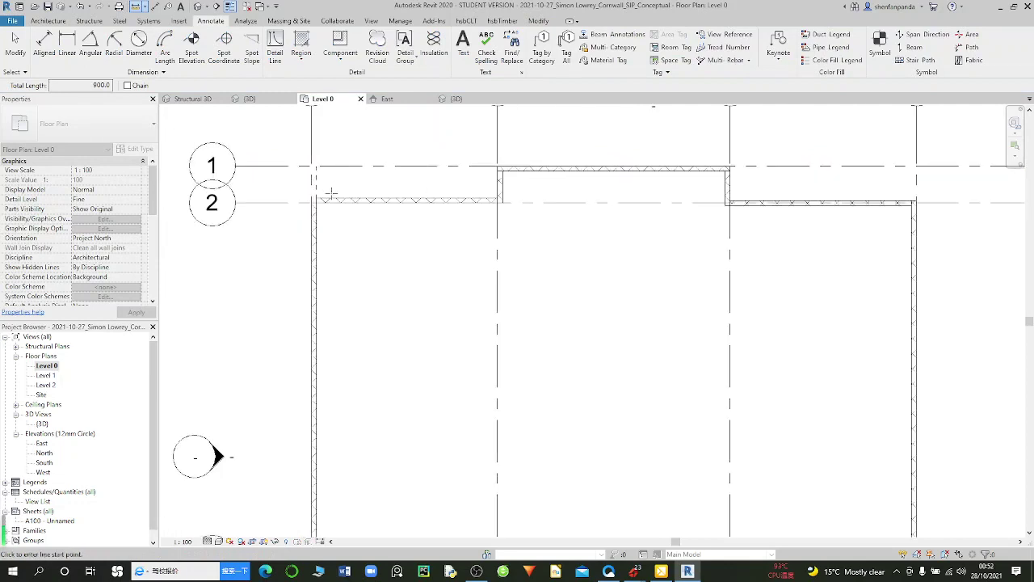
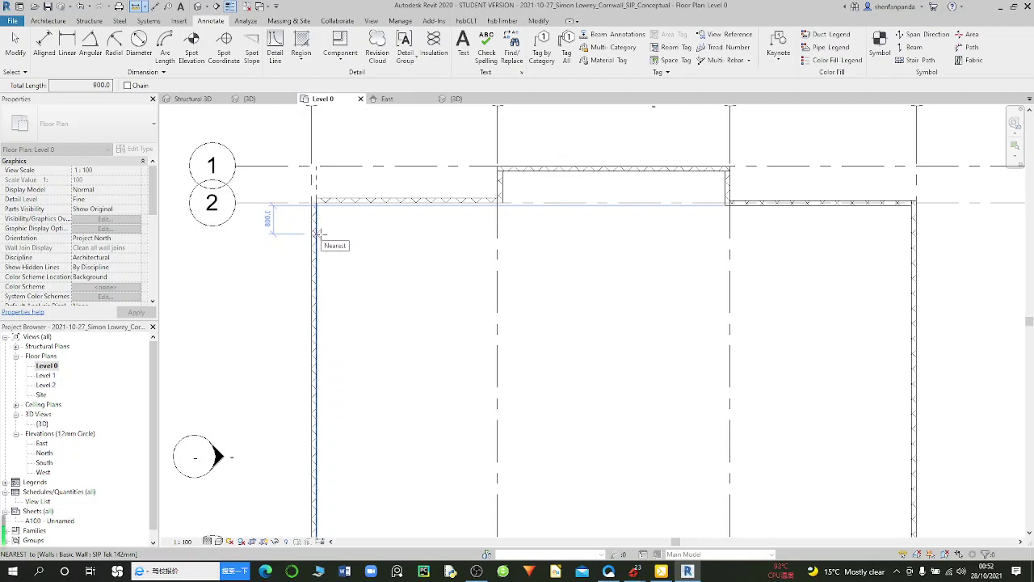
# Step: Cancel the Detail Line tool and select the grid A wall to check its Level 0–Level 1 constraints
pyautogui.scroll(-1, 349, 240)
pyautogui.scroll(1, 346, 226)
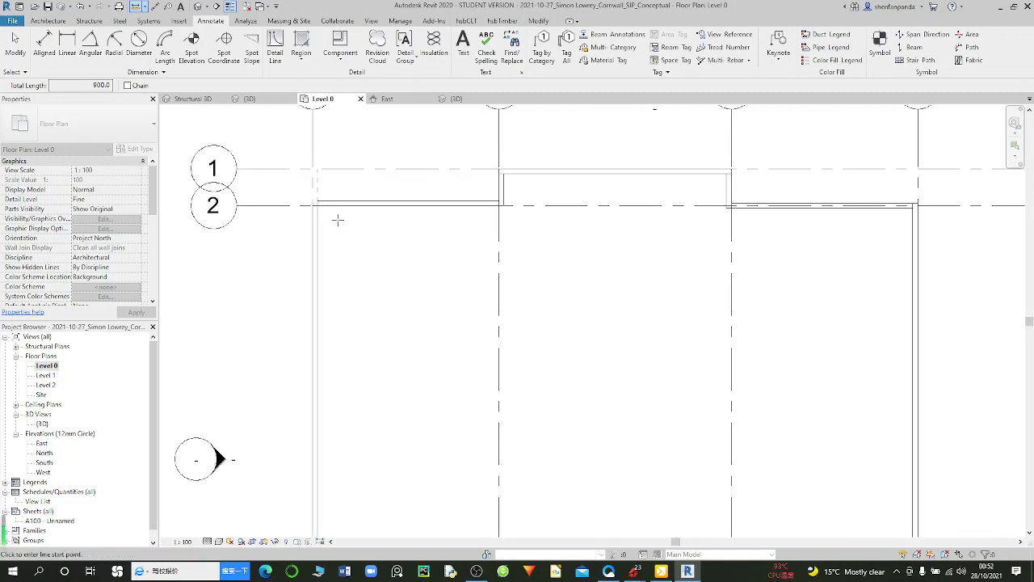
pyautogui.scroll(1, 340, 220)
pyautogui.press('Escape')
pyautogui.press('Escape')
pyautogui.scroll(-1, 348, 219)
pyautogui.scroll(-1, 346, 222)
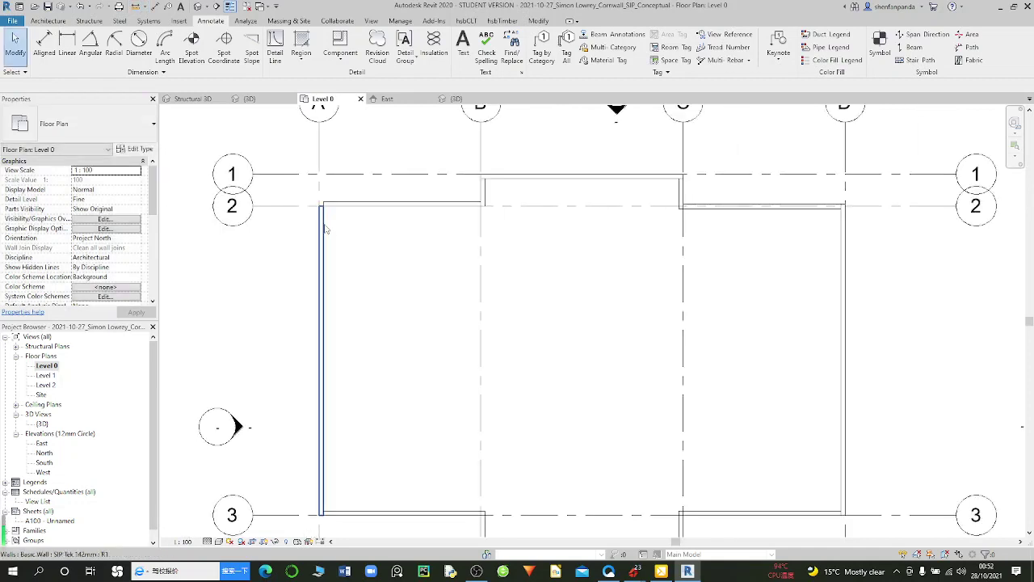
pyautogui.scroll(-1, 339, 218)
pyautogui.scroll(-1, 337, 257)
pyautogui.scroll(-1, 337, 257)
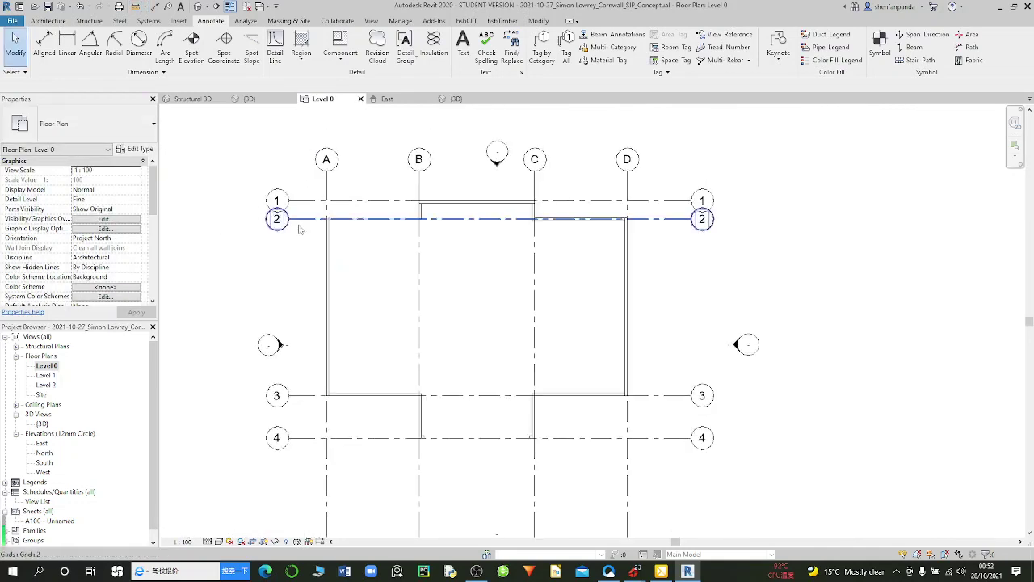
pyautogui.scroll(1, 339, 267)
pyautogui.scroll(3, 360, 206)
pyautogui.scroll(1, 364, 216)
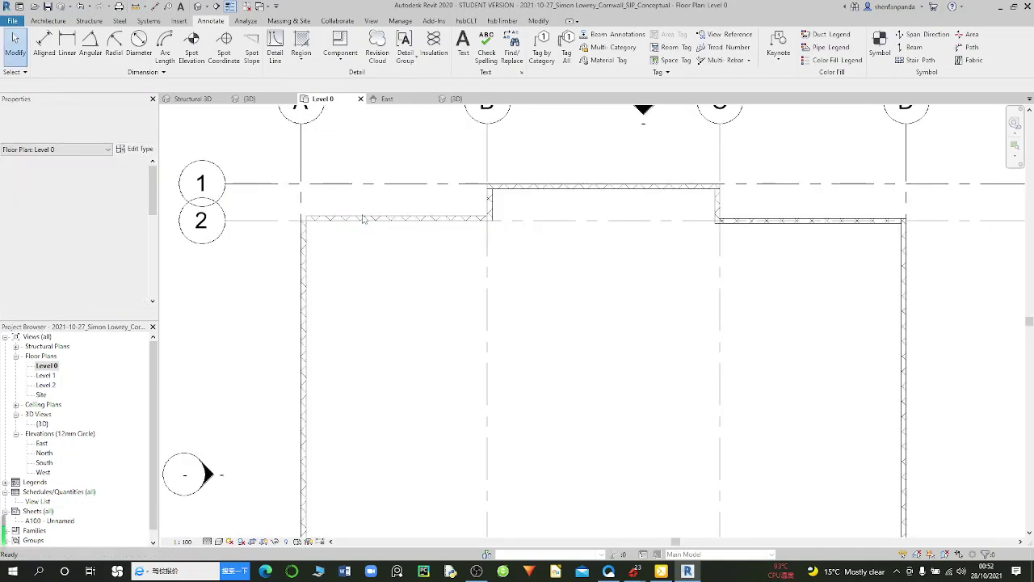
pyautogui.scroll(1, 346, 224)
pyautogui.scroll(1, 282, 233)
pyautogui.scroll(1, 282, 233)
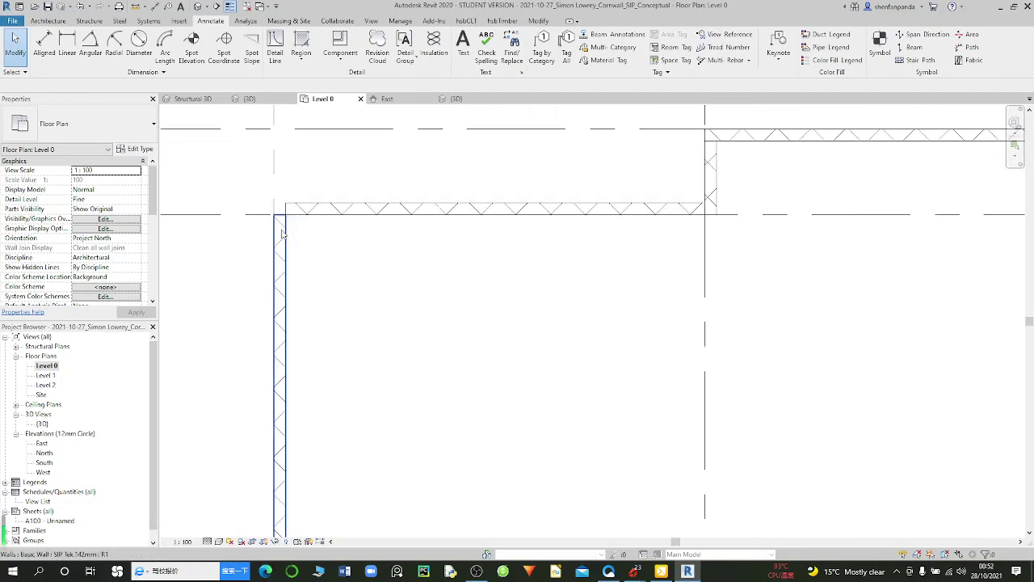
pyautogui.click(282, 234)
pyautogui.scroll(1, 284, 206)
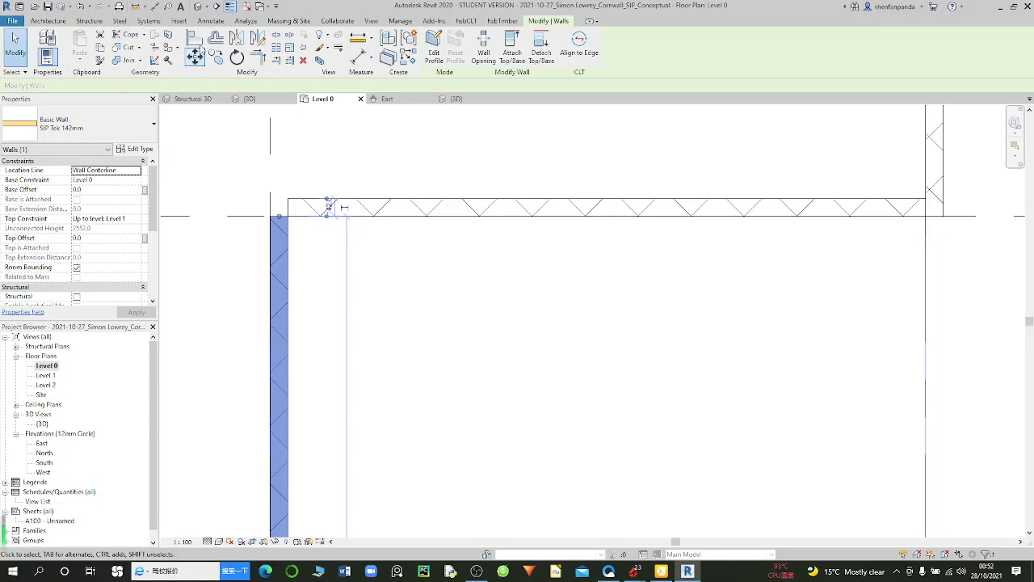
pyautogui.press('a')
pyautogui.press('l')
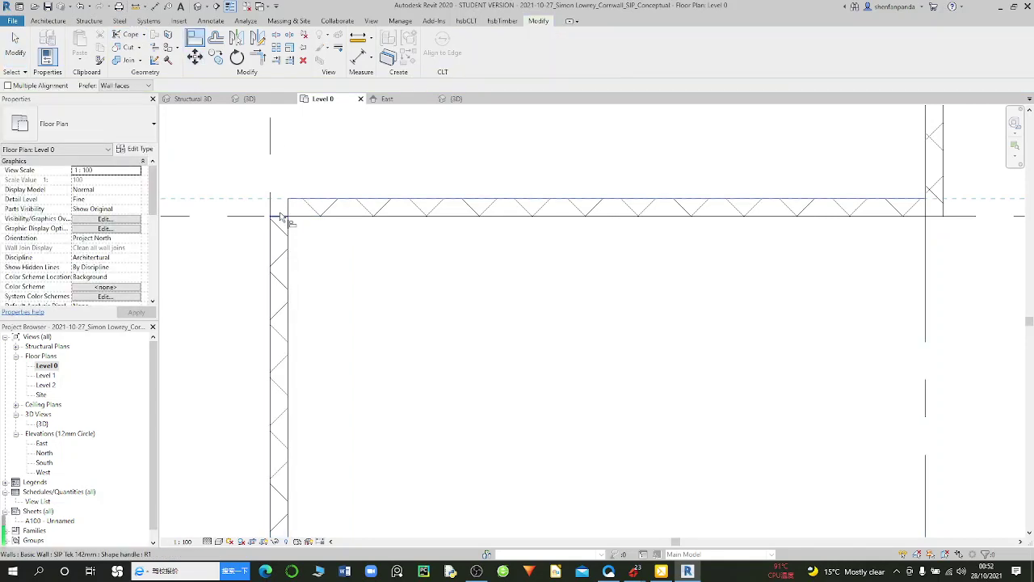
pyautogui.scroll(-2, 284, 207)
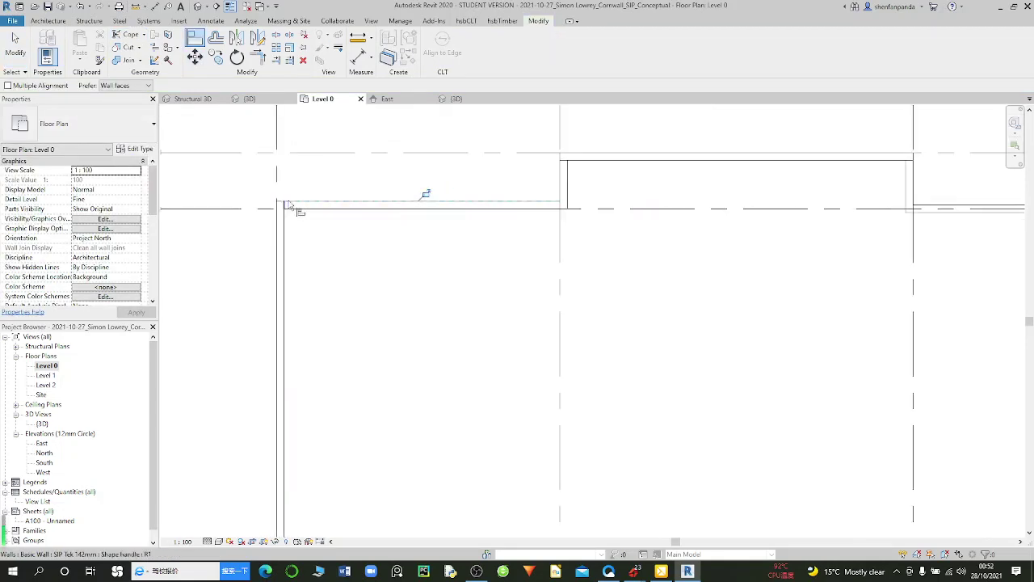
pyautogui.scroll(-2, 285, 208)
pyautogui.scroll(1, 711, 214)
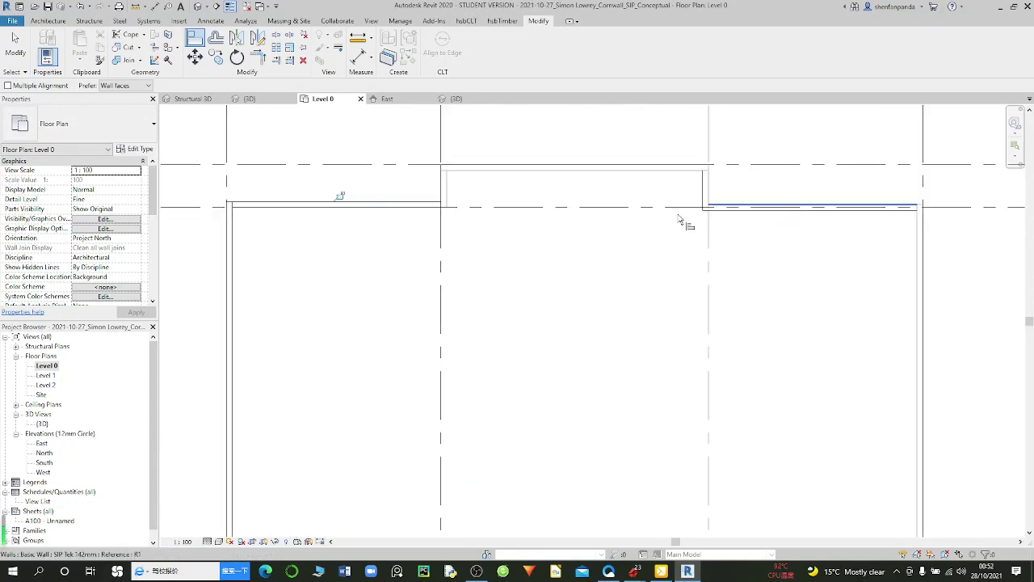
pyautogui.scroll(1, 700, 202)
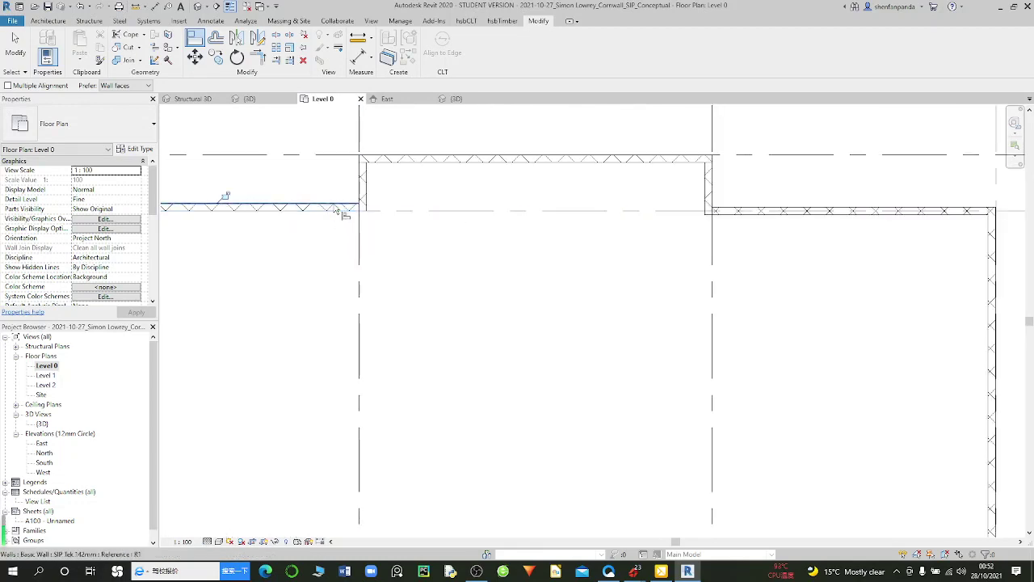
pyautogui.scroll(-2, 339, 214)
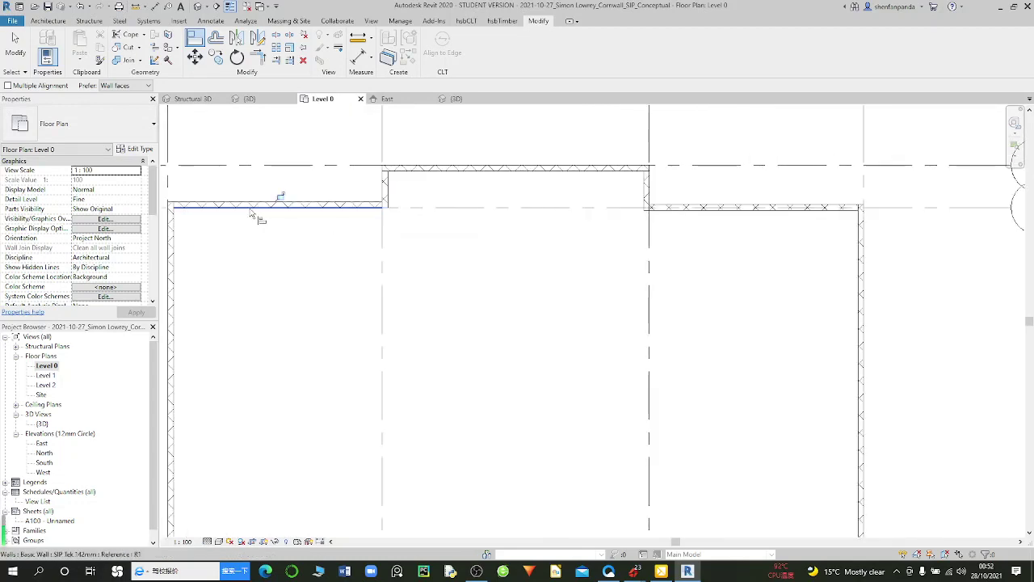
pyautogui.scroll(-2, 339, 199)
pyautogui.scroll(2, 517, 201)
pyautogui.scroll(2, 527, 197)
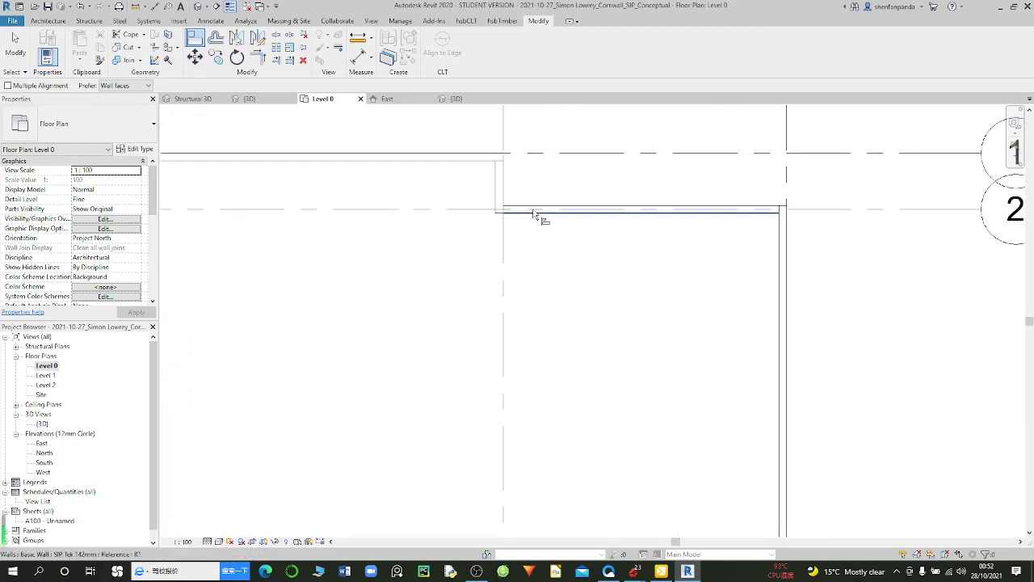
pyautogui.press('Escape')
pyautogui.press('Escape')
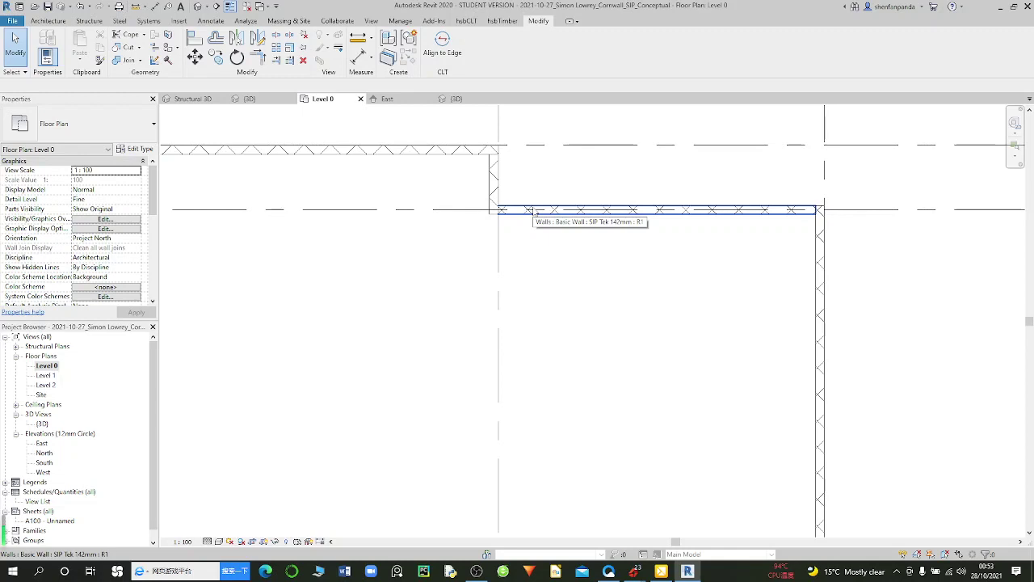
pyautogui.scroll(-2, 533, 214)
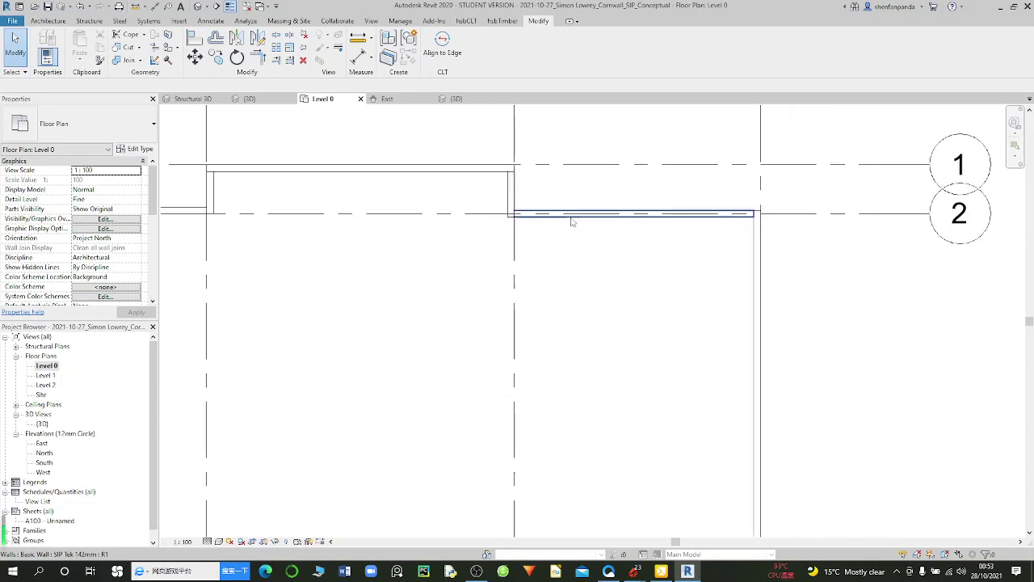
pyautogui.scroll(-1, 518, 223)
pyautogui.scroll(2, 518, 224)
pyautogui.scroll(1, 518, 224)
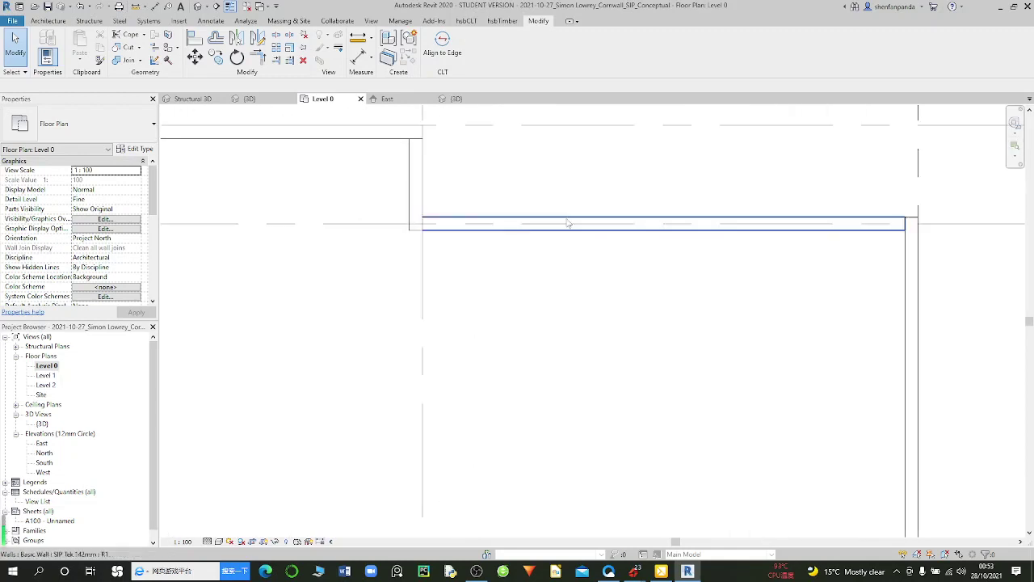
# Step: Disallow the grid 2 wall's left-end join and move that end onto the grid intersection
pyautogui.click(552, 223)
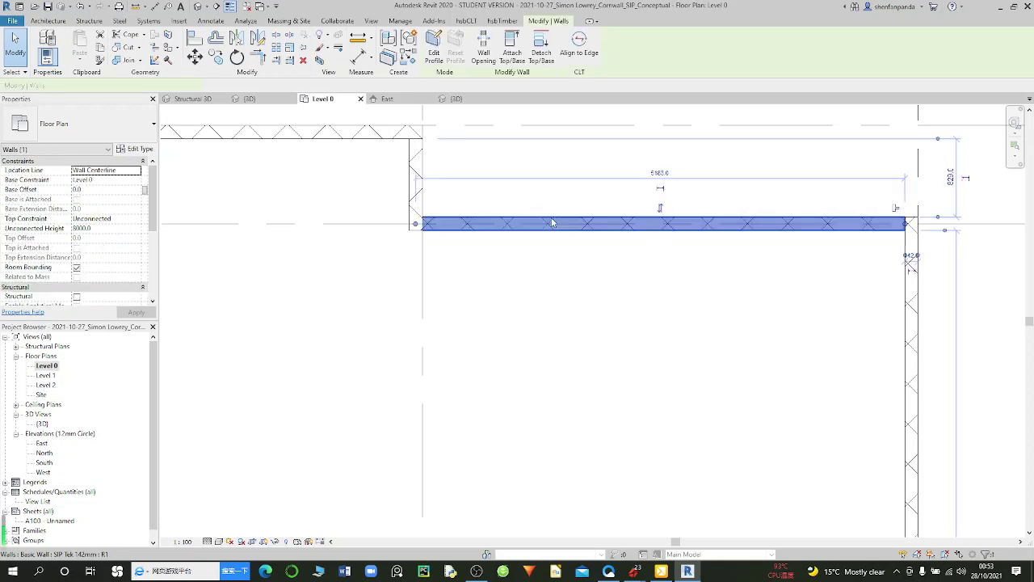
pyautogui.rightClick(415, 226)
pyautogui.click(451, 286)
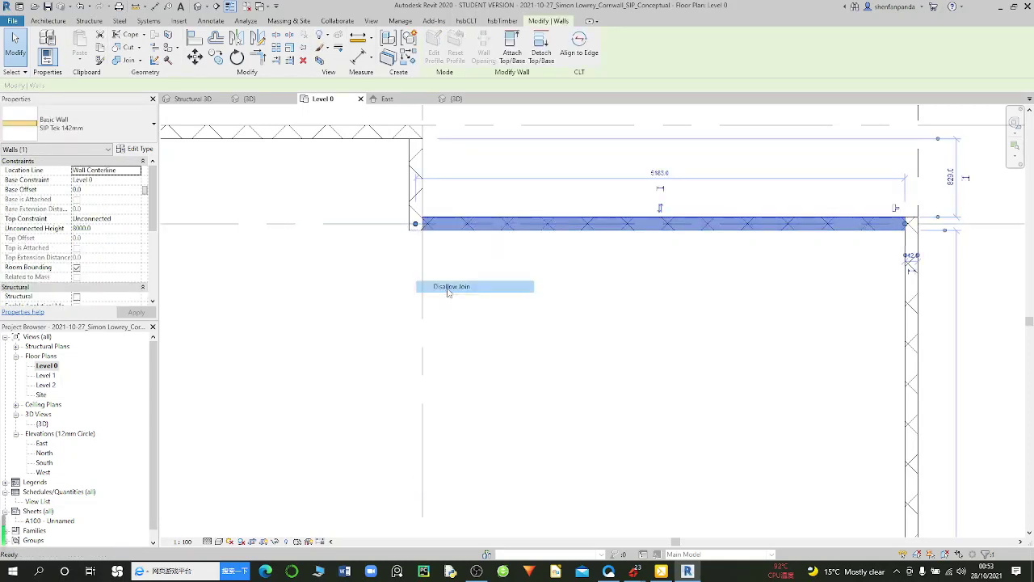
pyautogui.click(196, 59)
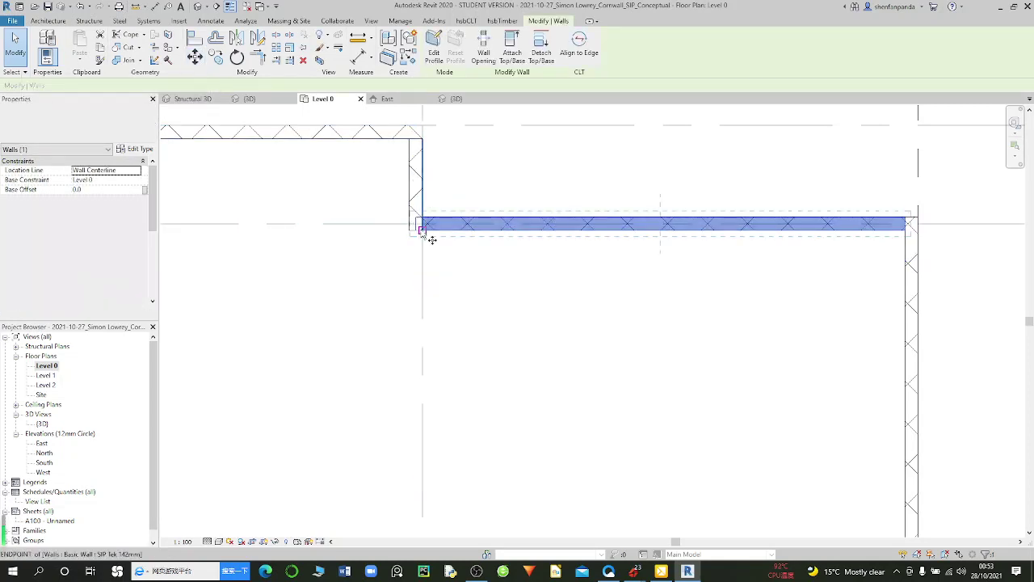
pyautogui.scroll(2, 424, 238)
pyautogui.scroll(2, 429, 245)
pyautogui.scroll(1, 432, 238)
pyautogui.click(420, 227)
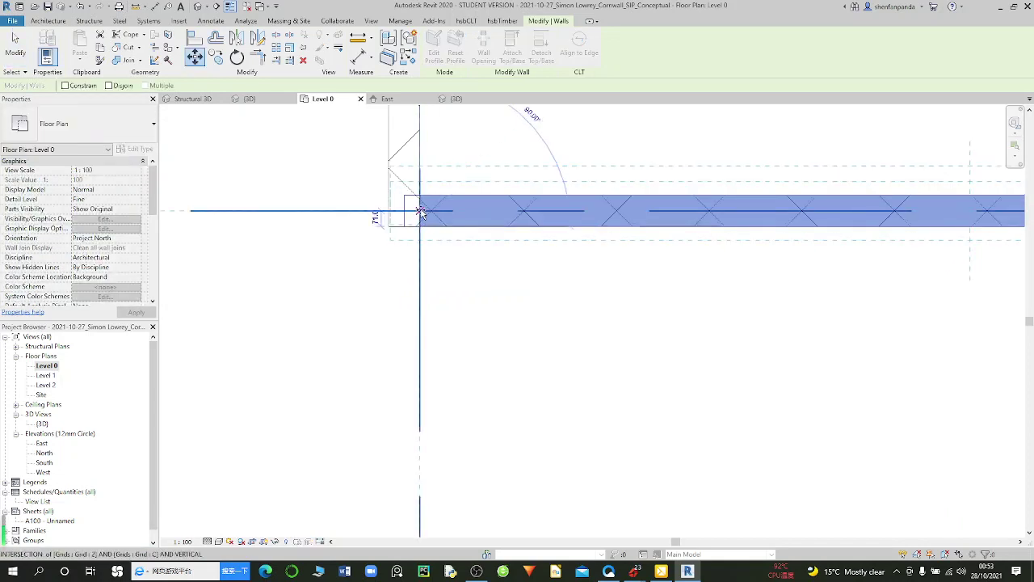
pyautogui.click(420, 212)
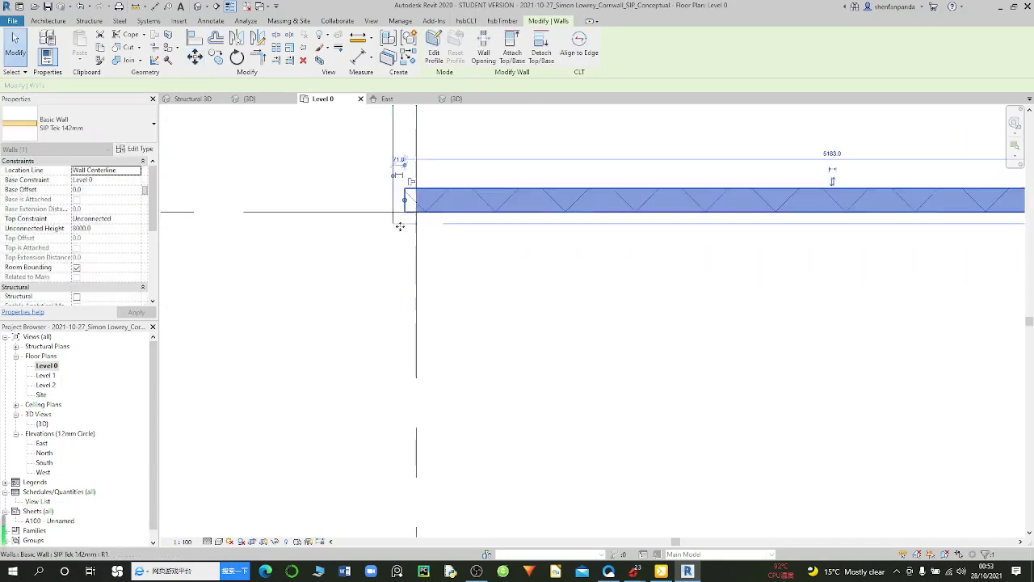
pyautogui.click(399, 233)
# Step: Inspect the elements at the grid 2 wall's left corner, including the short wall and room separation line
pyautogui.scroll(1, 404, 222)
pyautogui.scroll(1, 404, 218)
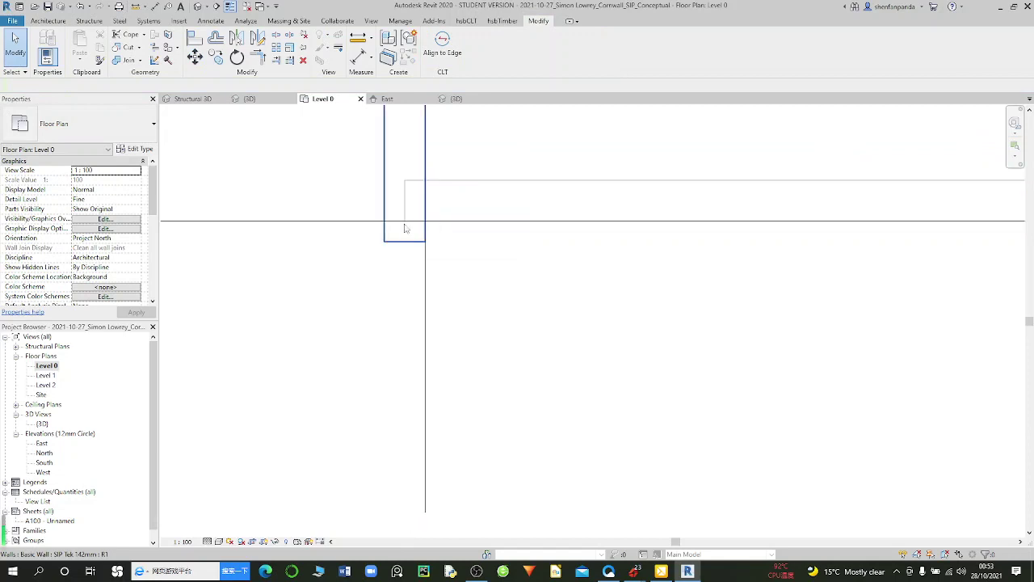
pyautogui.scroll(1, 409, 210)
pyautogui.click(408, 209)
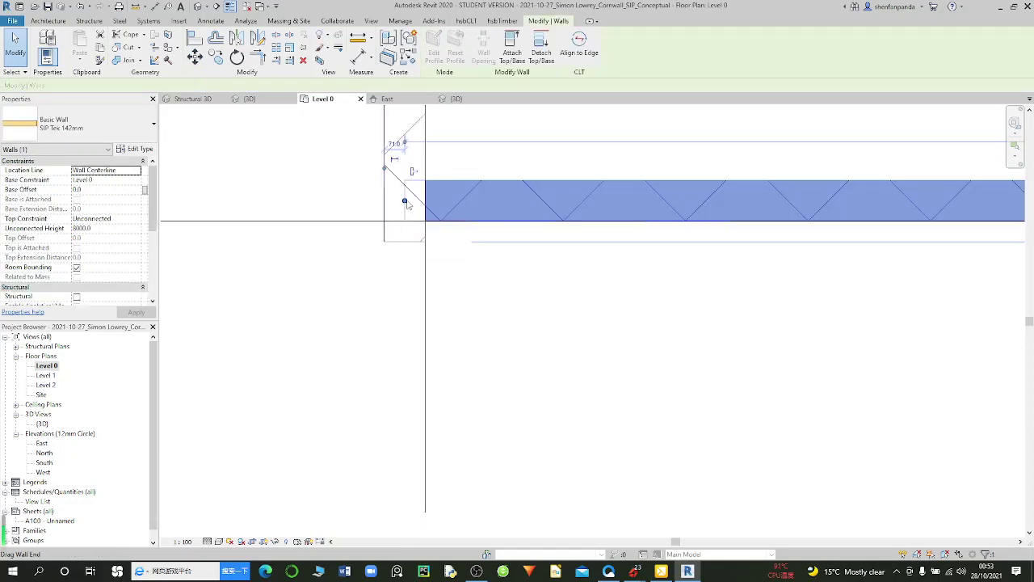
pyautogui.click(410, 247)
pyautogui.click(408, 244)
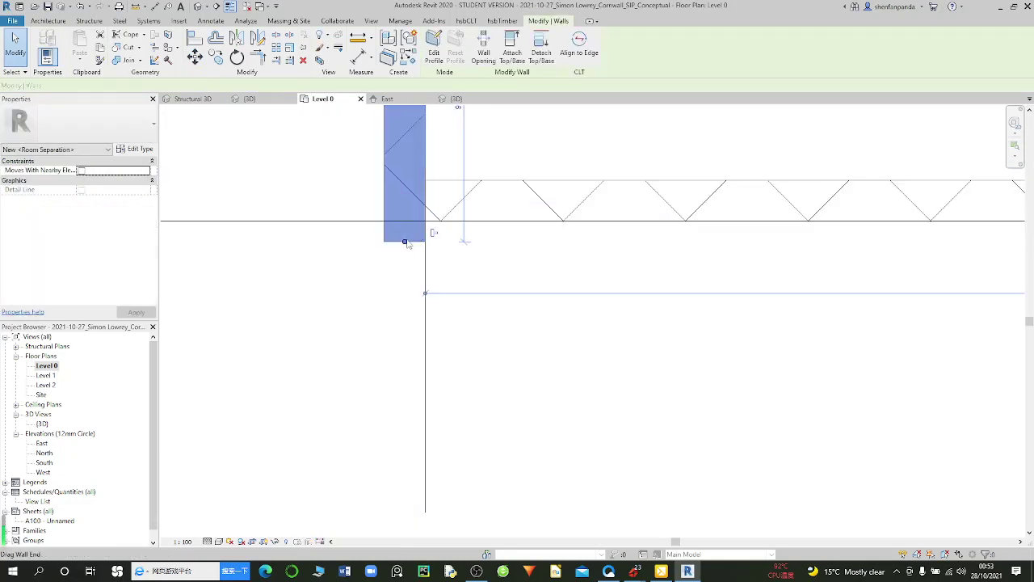
pyautogui.click(408, 224)
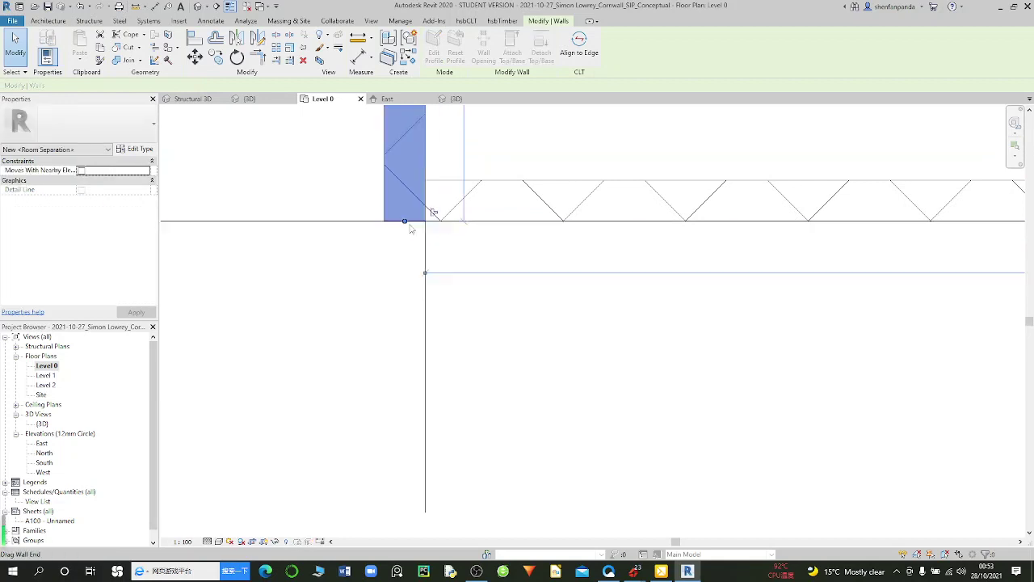
pyautogui.scroll(-1, 411, 224)
pyautogui.scroll(-1, 410, 225)
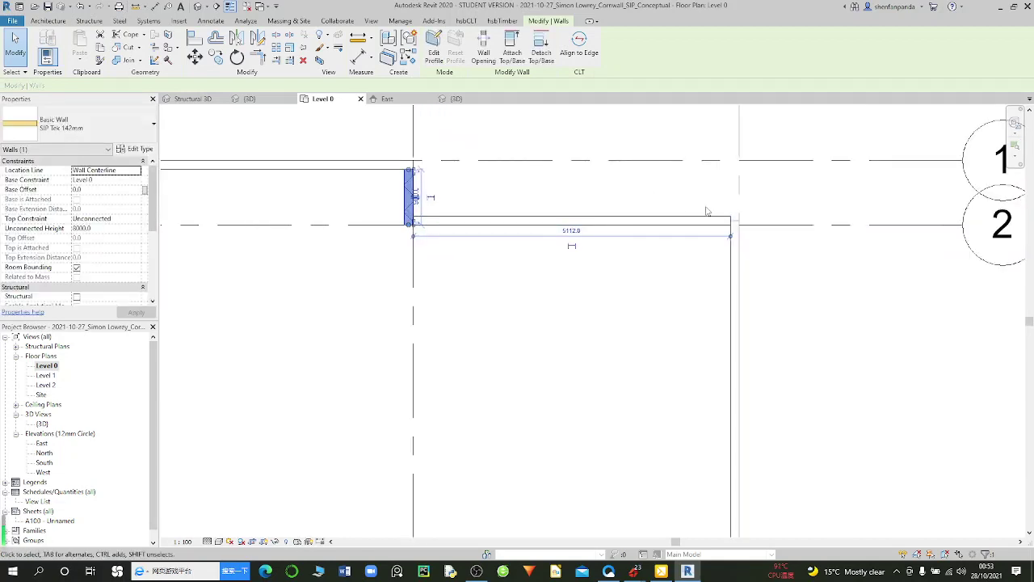
pyautogui.scroll(4, 701, 204)
pyautogui.scroll(1, 731, 223)
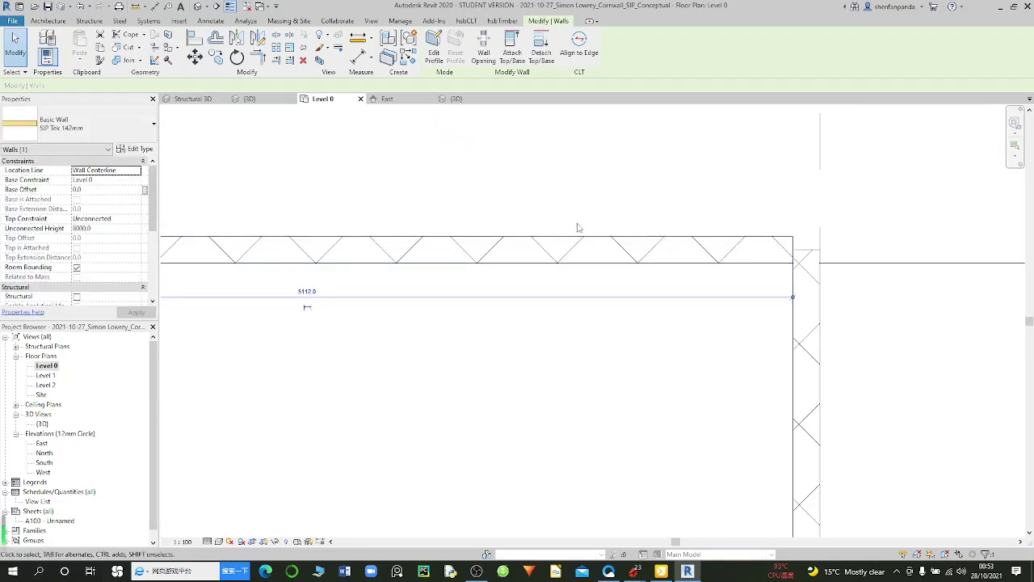
pyautogui.scroll(1, 577, 224)
# Step: Align the grid D wall's face with the grid 2 wall so the right corner closes
pyautogui.click(776, 253)
pyautogui.click(777, 253)
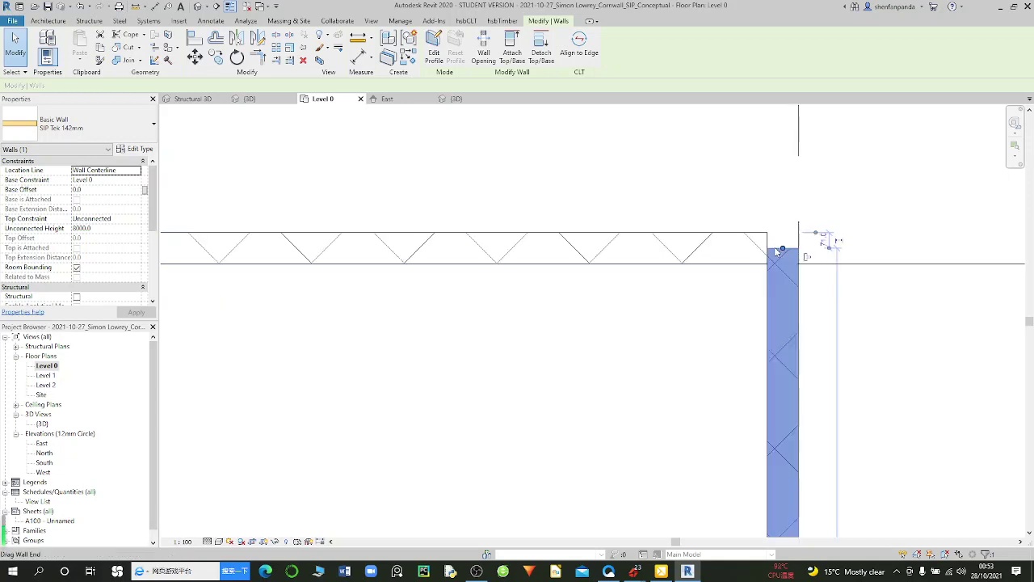
pyautogui.click(196, 39)
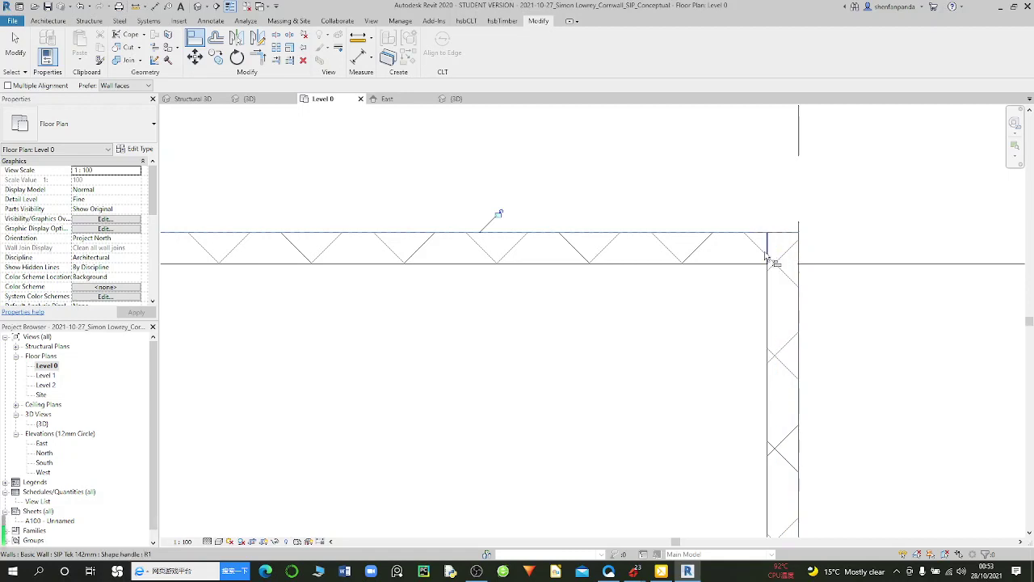
pyautogui.scroll(-3, 708, 257)
pyautogui.scroll(-2, 708, 256)
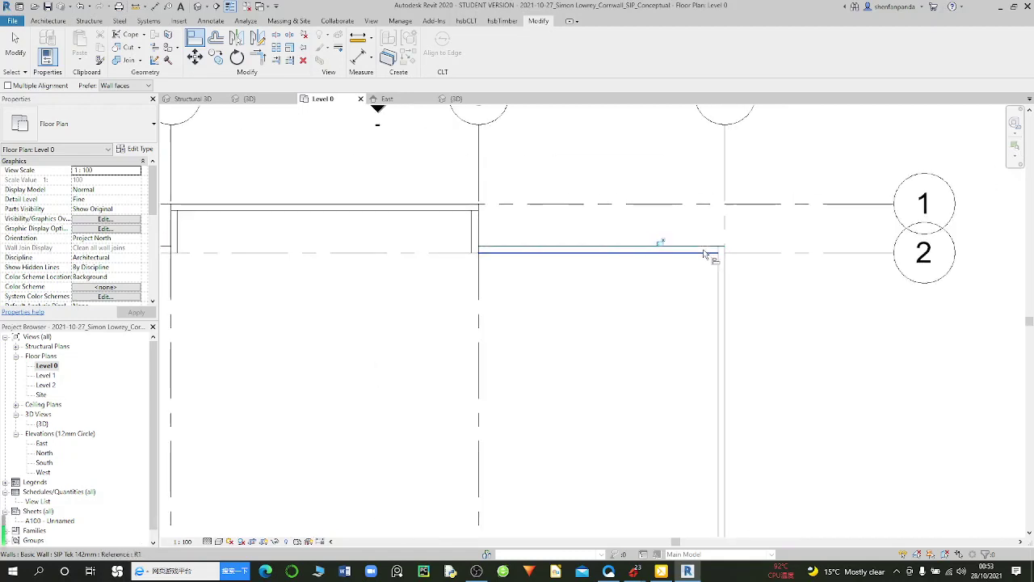
pyautogui.scroll(-2, 638, 235)
pyautogui.scroll(-1, 635, 236)
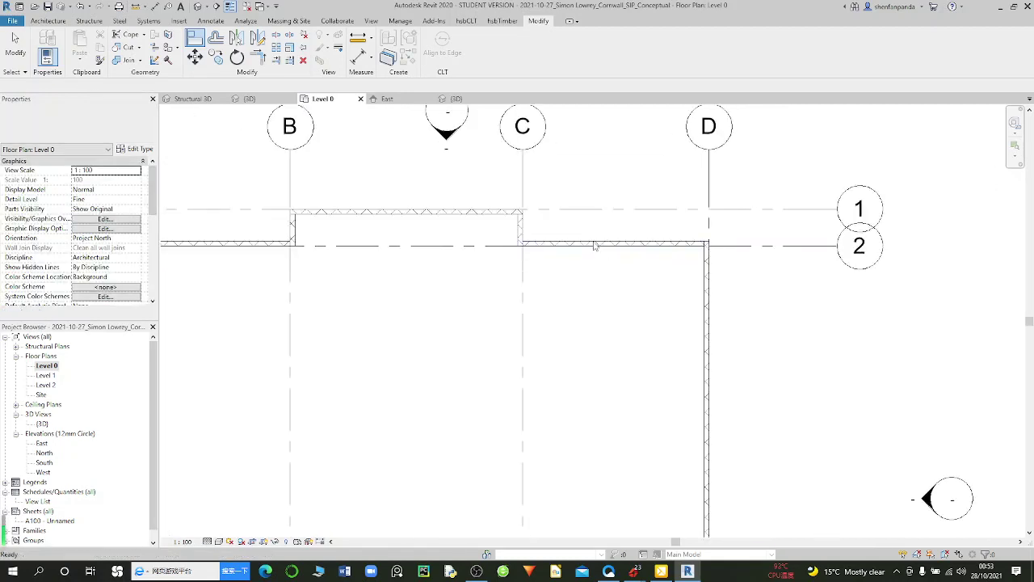
pyautogui.scroll(2, 594, 245)
# Step: Set the top constraint of the grid 2 wall between C and D to Up to level: Level 1
pyautogui.press('Escape')
pyautogui.click(595, 245)
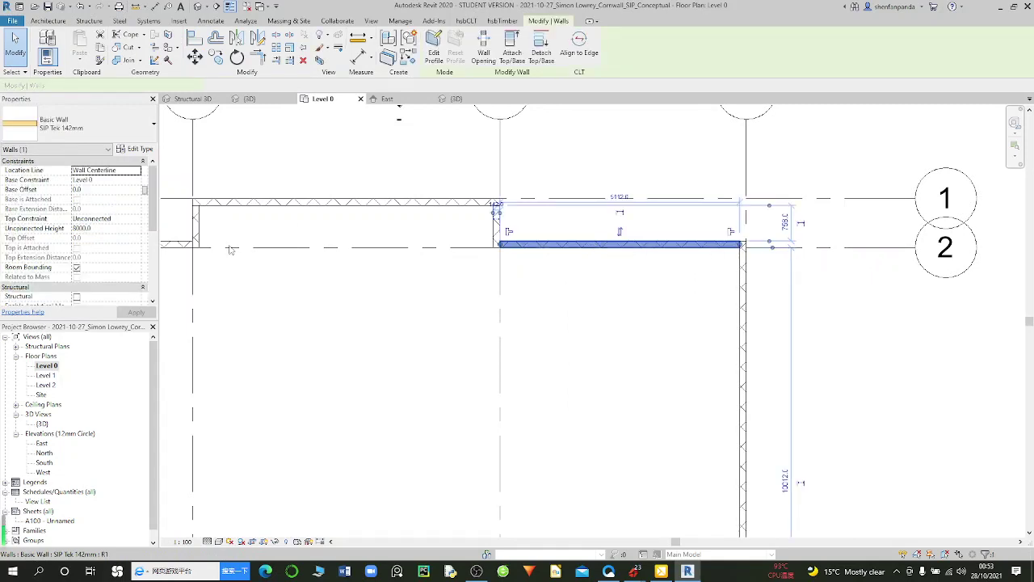
pyautogui.click(115, 220)
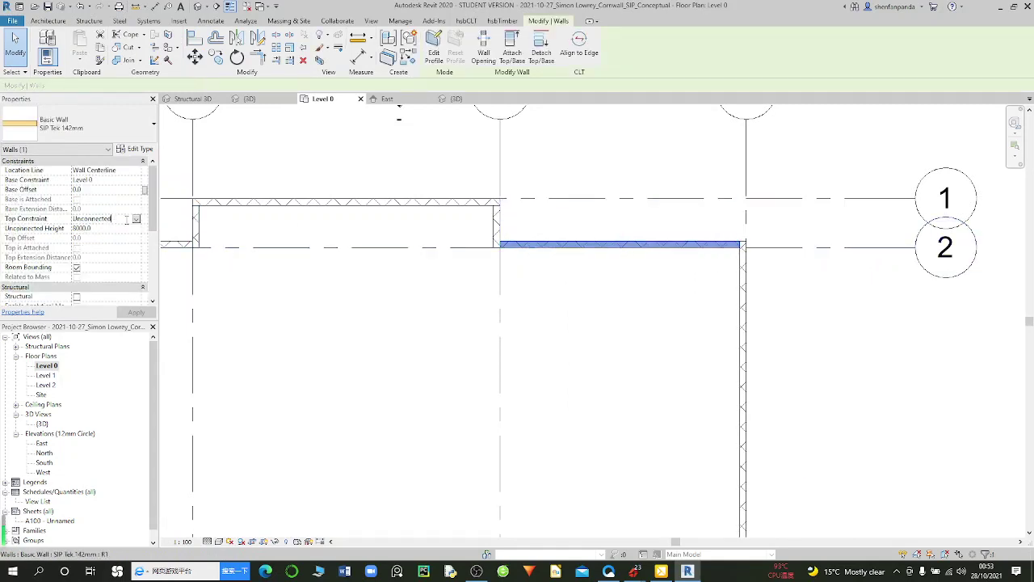
pyautogui.click(137, 223)
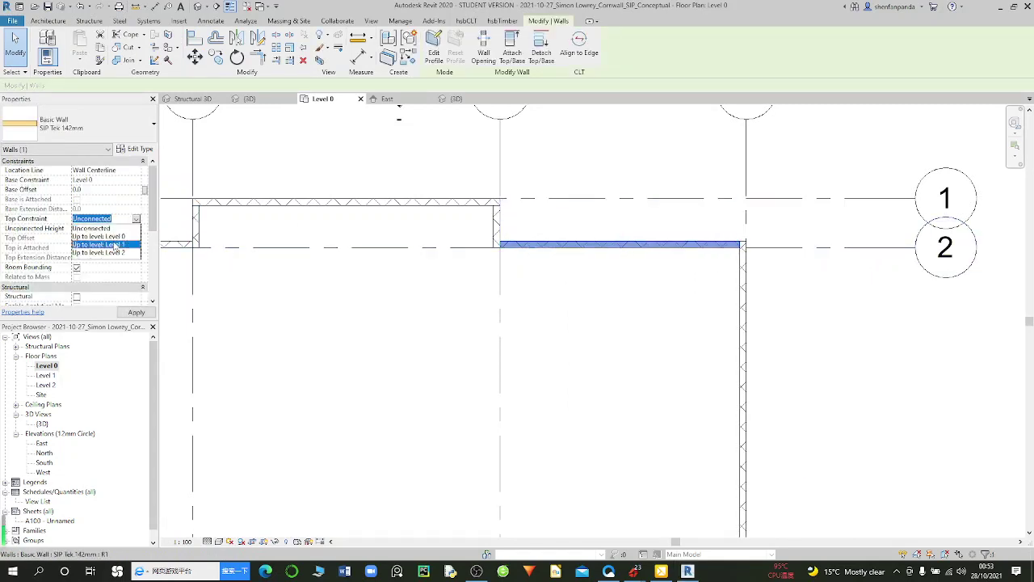
pyautogui.click(113, 246)
pyautogui.scroll(-1, 591, 268)
pyautogui.scroll(-1, 604, 254)
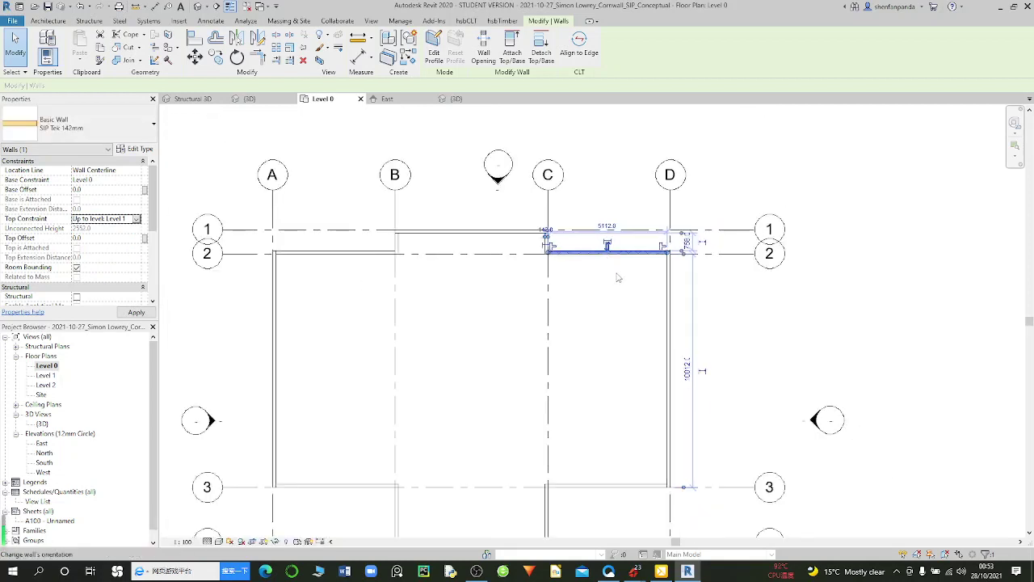
pyautogui.scroll(-1, 656, 361)
pyautogui.scroll(-1, 656, 366)
pyautogui.scroll(2, 656, 366)
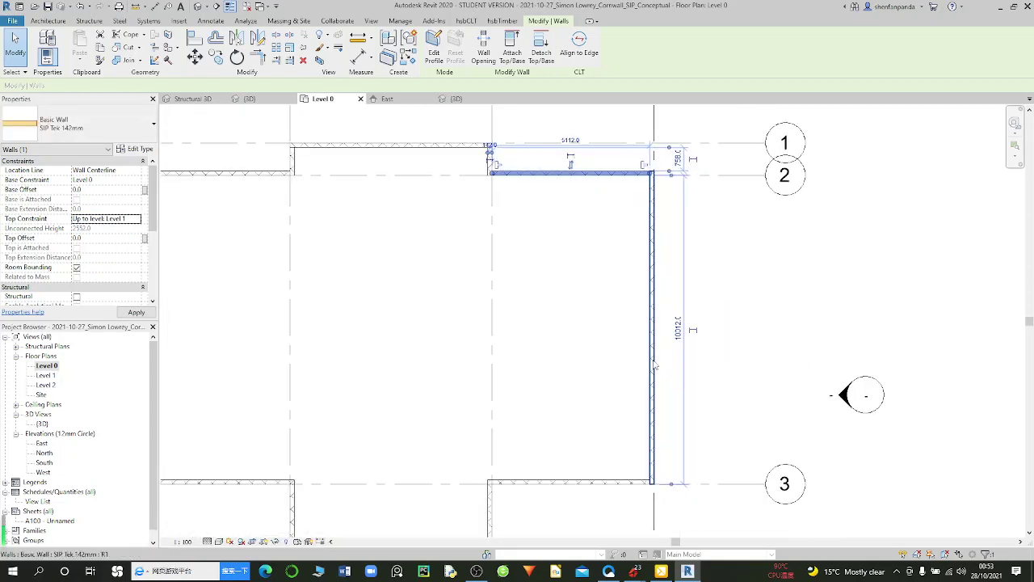
# Step: Set the vertical grid D wall's top constraint to Up to level: Level 1
pyautogui.click(656, 366)
pyautogui.click(118, 220)
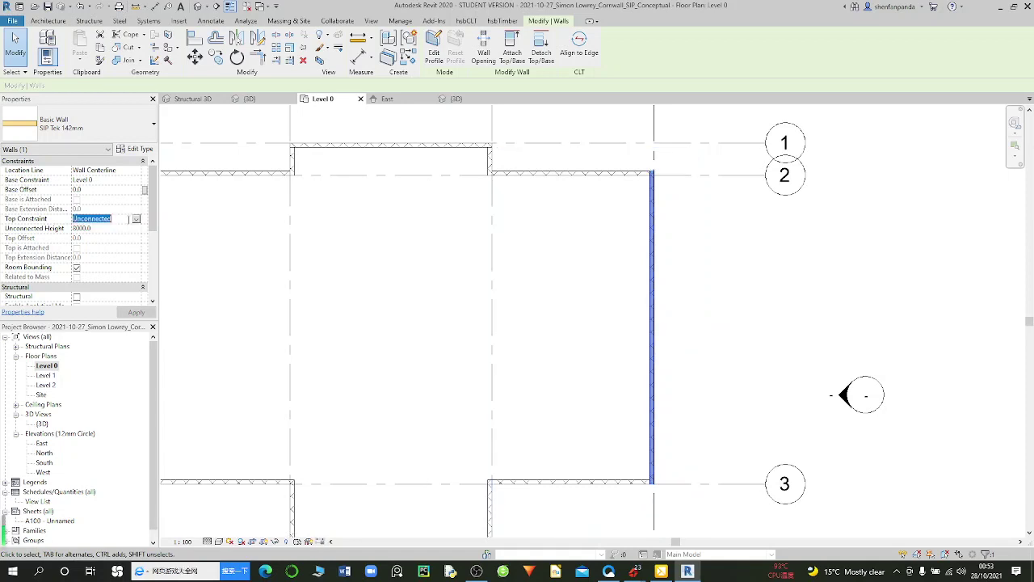
pyautogui.click(136, 220)
pyautogui.click(121, 244)
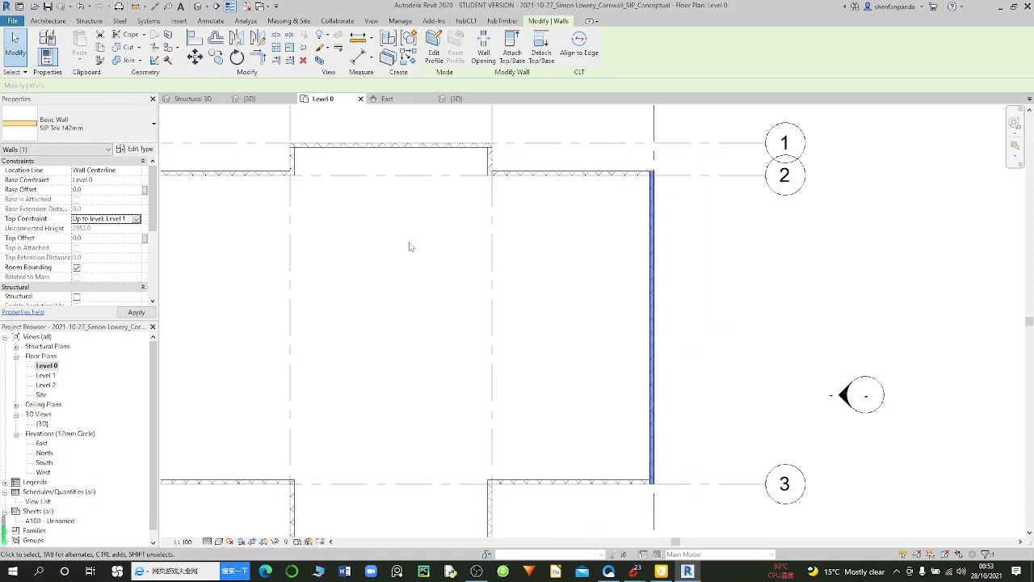
pyautogui.scroll(-2, 462, 252)
pyautogui.scroll(1, 467, 349)
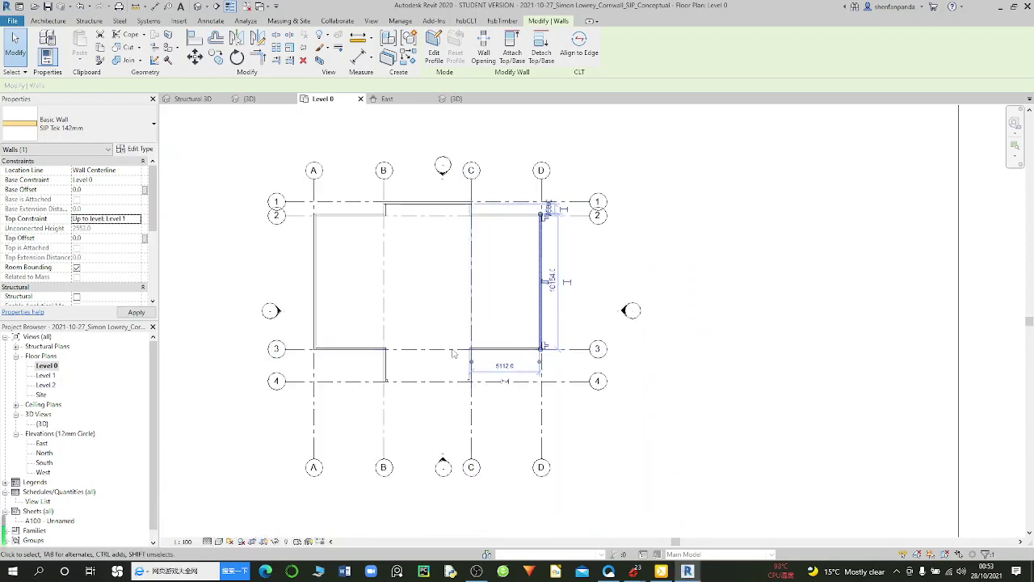
pyautogui.scroll(1, 477, 349)
pyautogui.scroll(1, 485, 349)
pyautogui.scroll(1, 488, 349)
# Step: Set the top constraint of the grid 3 wall between C and D to Level 1
pyautogui.click(488, 349)
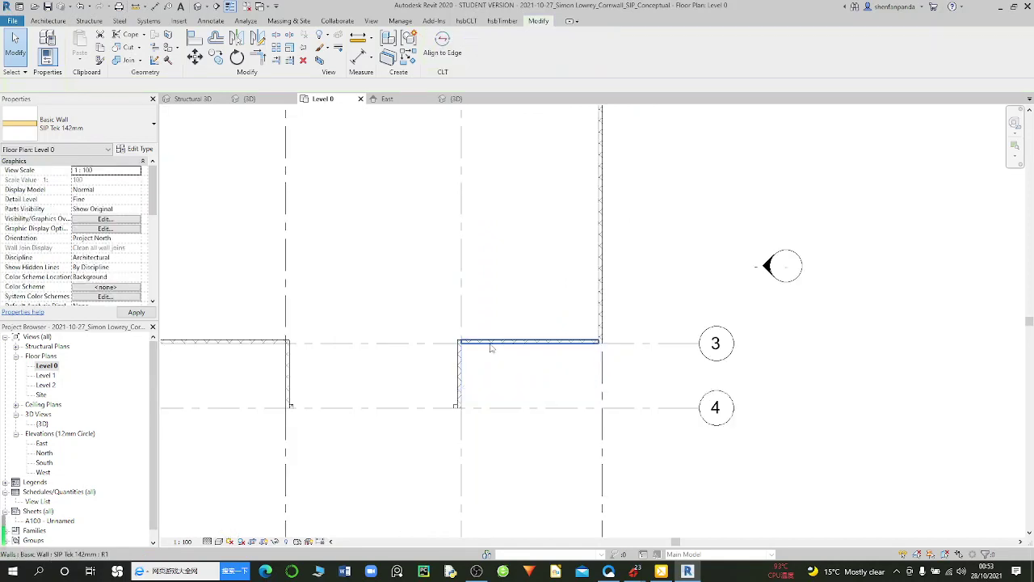
pyautogui.click(490, 342)
pyautogui.click(124, 220)
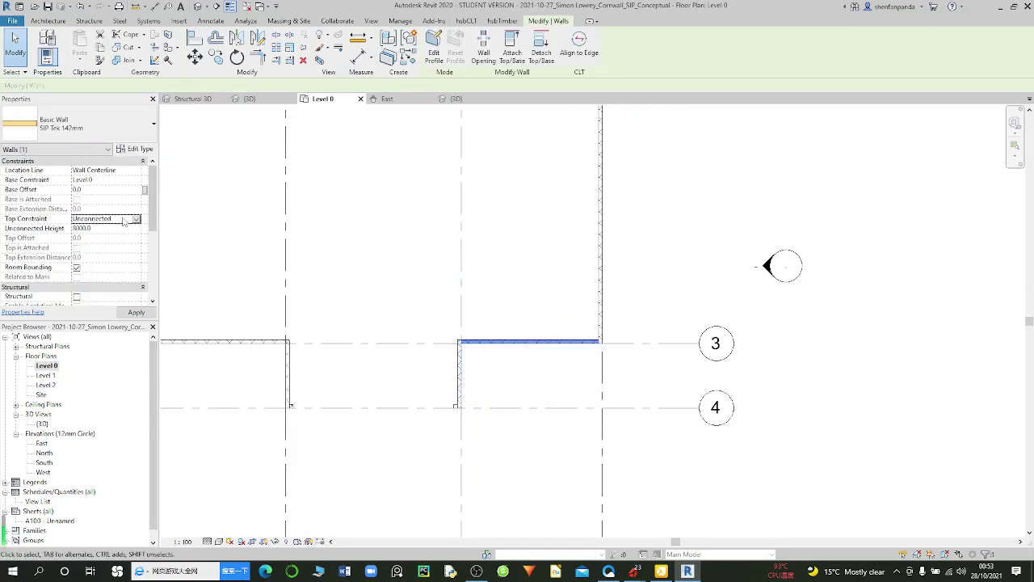
pyautogui.click(135, 219)
pyautogui.click(101, 244)
pyautogui.scroll(-1, 428, 289)
pyautogui.scroll(-1, 428, 288)
pyautogui.scroll(1, 283, 330)
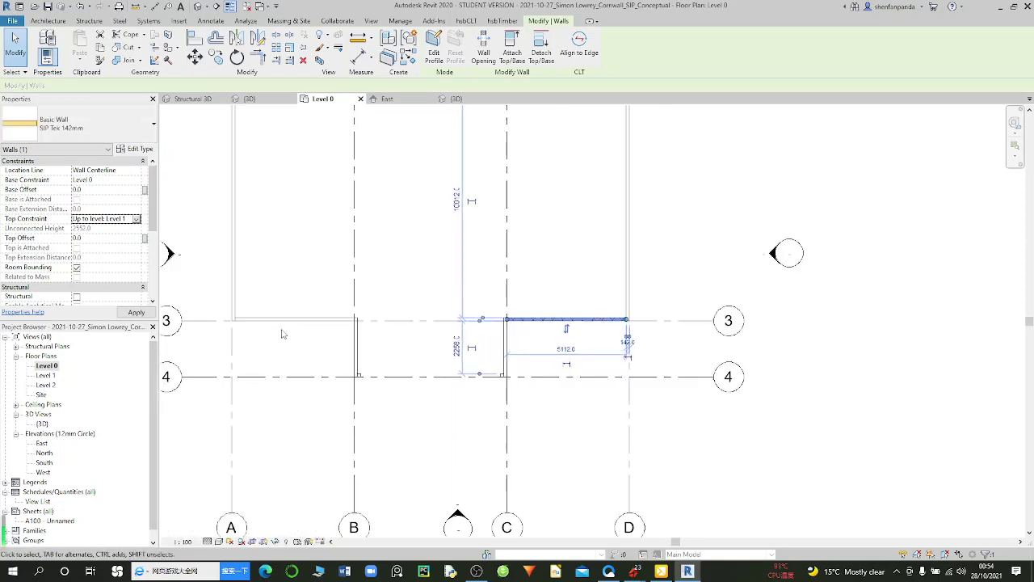
pyautogui.scroll(1, 284, 329)
# Step: Set the top constraint of the grid 3 wall between A and B to Level 1
pyautogui.click(284, 326)
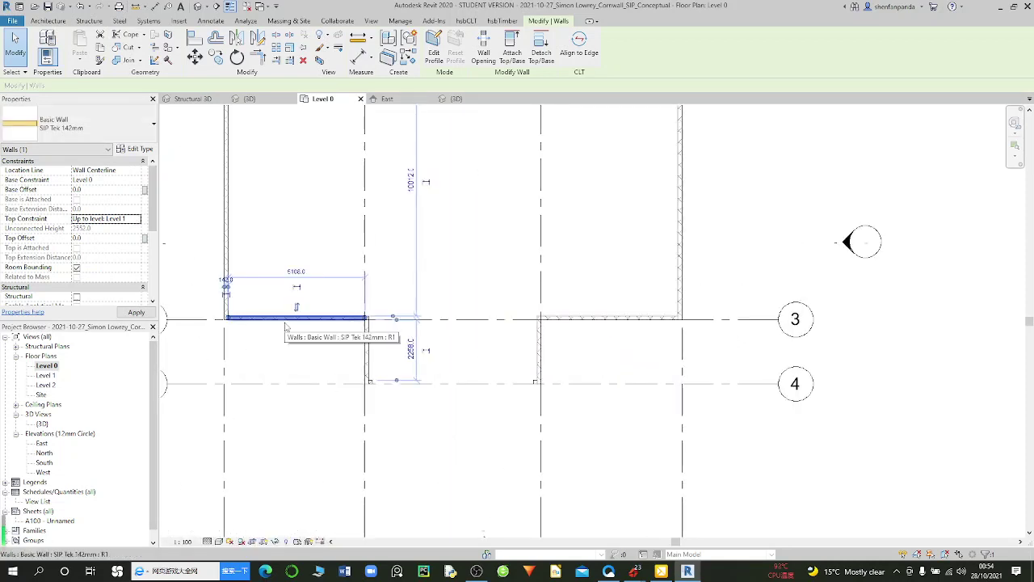
pyautogui.click(120, 220)
pyautogui.click(136, 219)
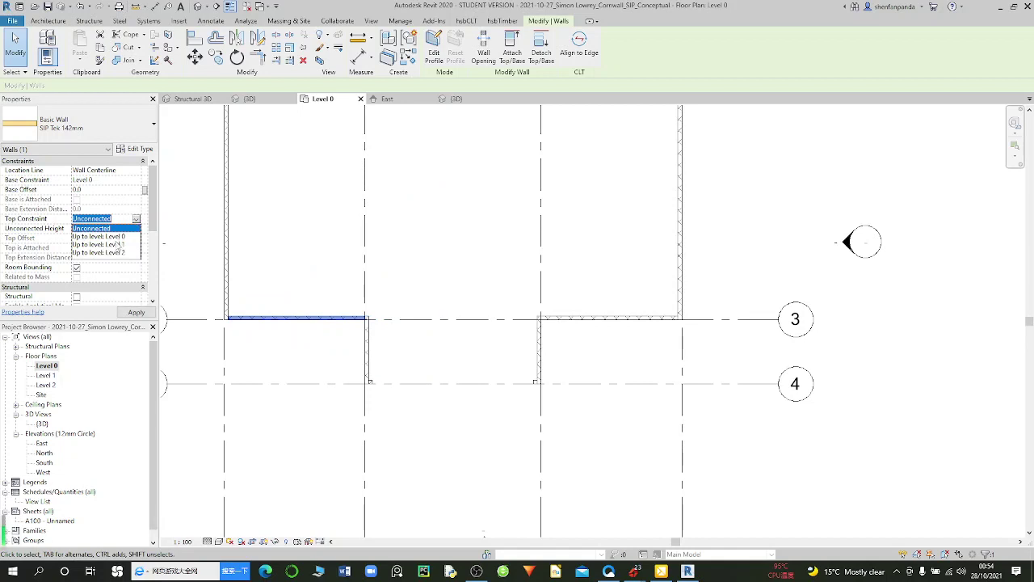
pyautogui.click(118, 244)
pyautogui.scroll(-1, 338, 316)
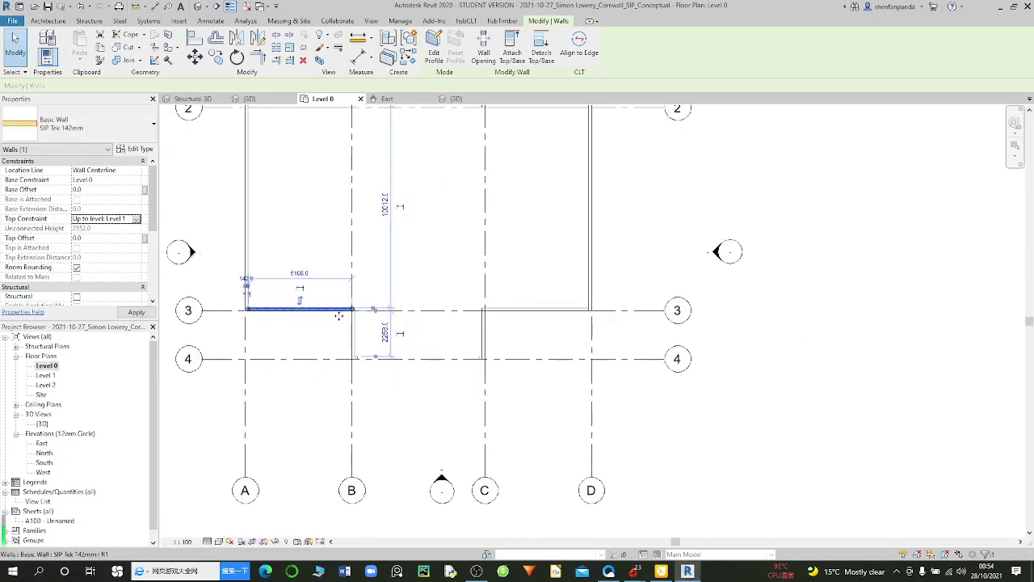
pyautogui.scroll(-1, 339, 316)
pyautogui.press('Escape')
# Step: Check the grid A wall's constraints, then select the short walls near grid 1
pyautogui.scroll(1, 271, 255)
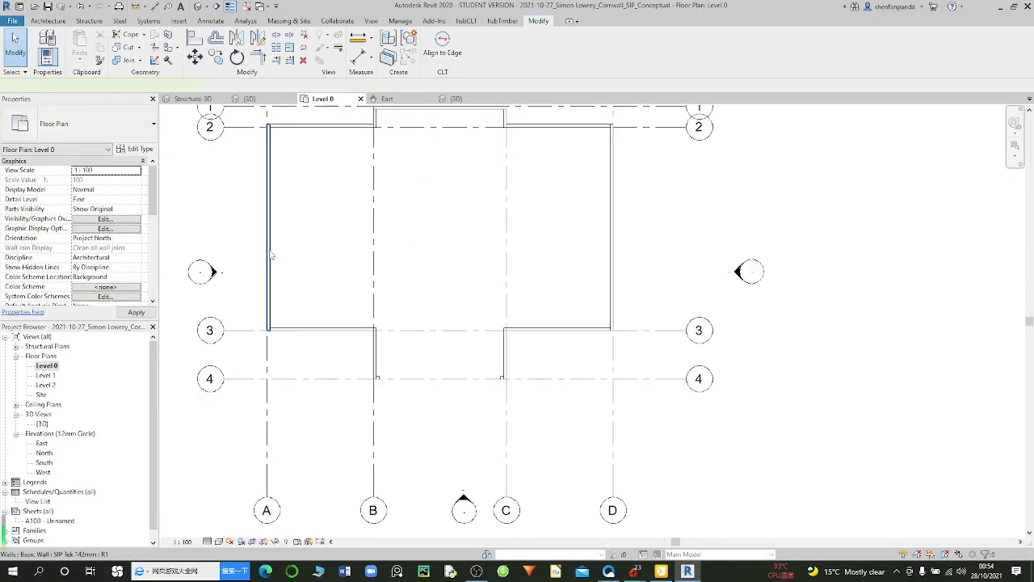
pyautogui.click(271, 255)
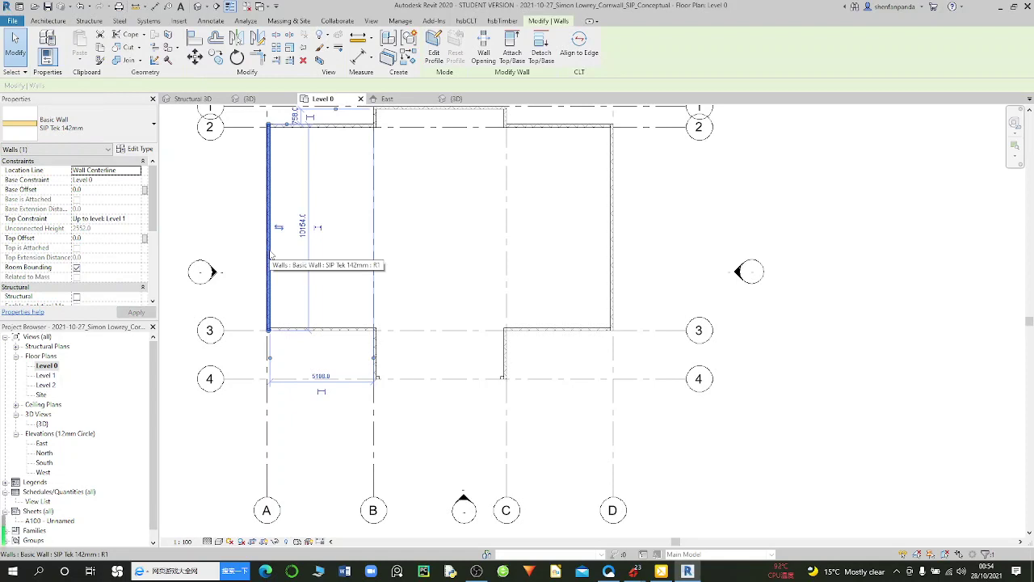
pyautogui.press('Escape')
pyautogui.scroll(-1, 384, 210)
pyautogui.scroll(1, 388, 167)
pyautogui.scroll(1, 380, 154)
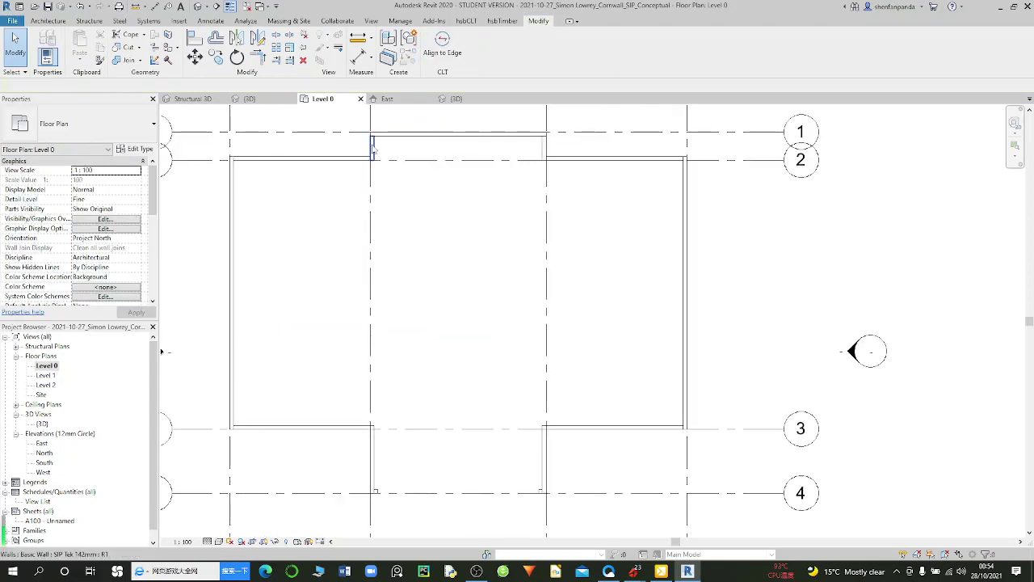
pyautogui.click(414, 146)
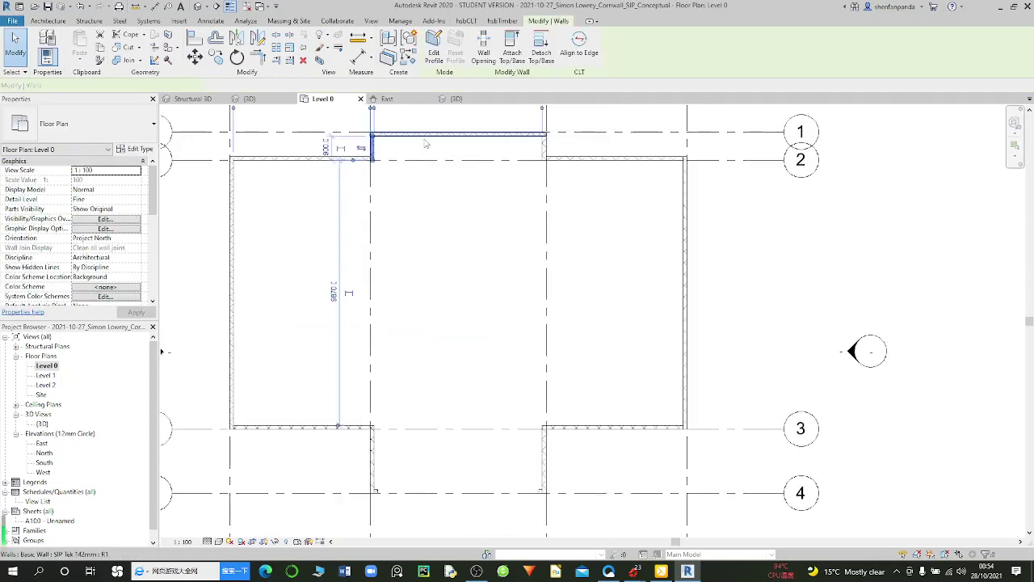
pyautogui.click(543, 149)
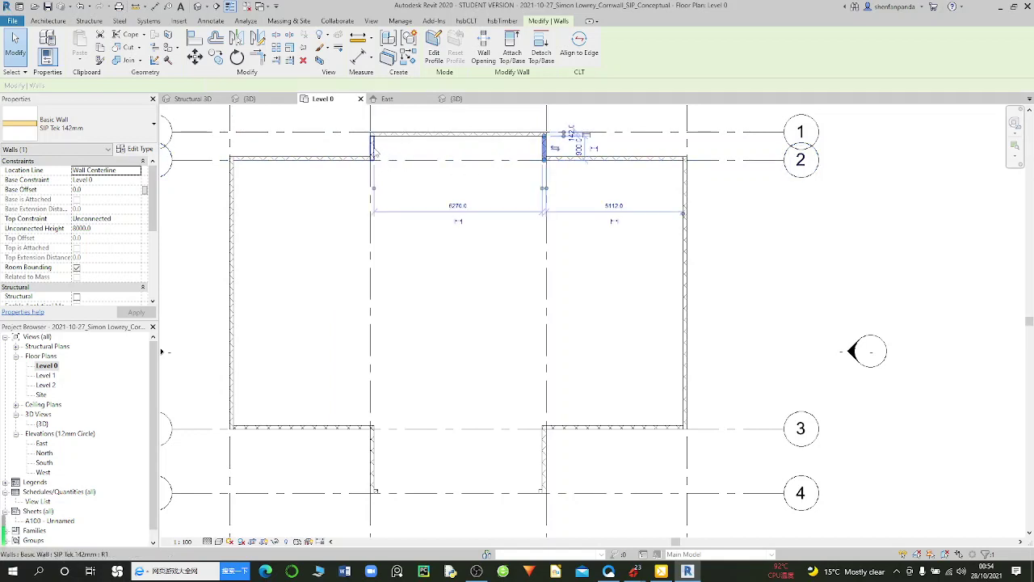
pyautogui.click(411, 139)
# Step: Set Top Constraint to Up to level: Level 2 for the short walls at B and C between grids 3 and 4
pyautogui.keyDown('ctrl'); pyautogui.click(373, 150); pyautogui.keyUp('ctrl')
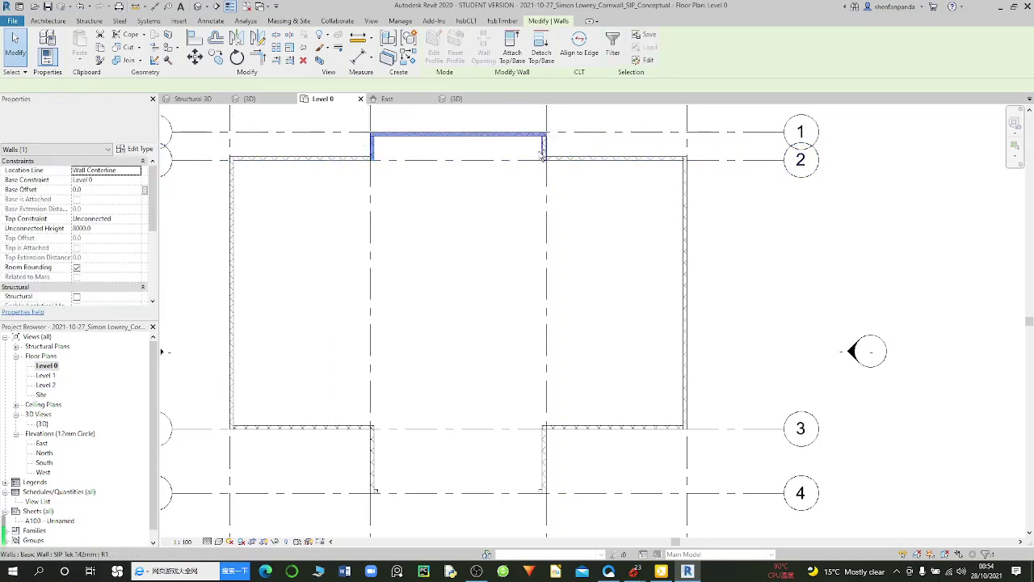
pyautogui.keyDown('ctrl'); pyautogui.click(543, 150); pyautogui.keyUp('ctrl')
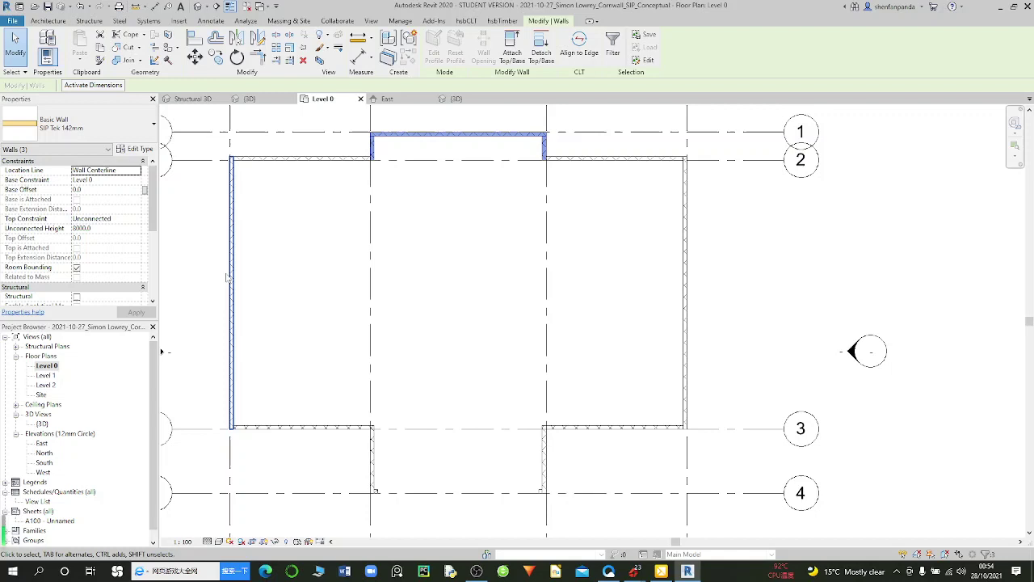
pyautogui.click(137, 219)
pyautogui.click(98, 253)
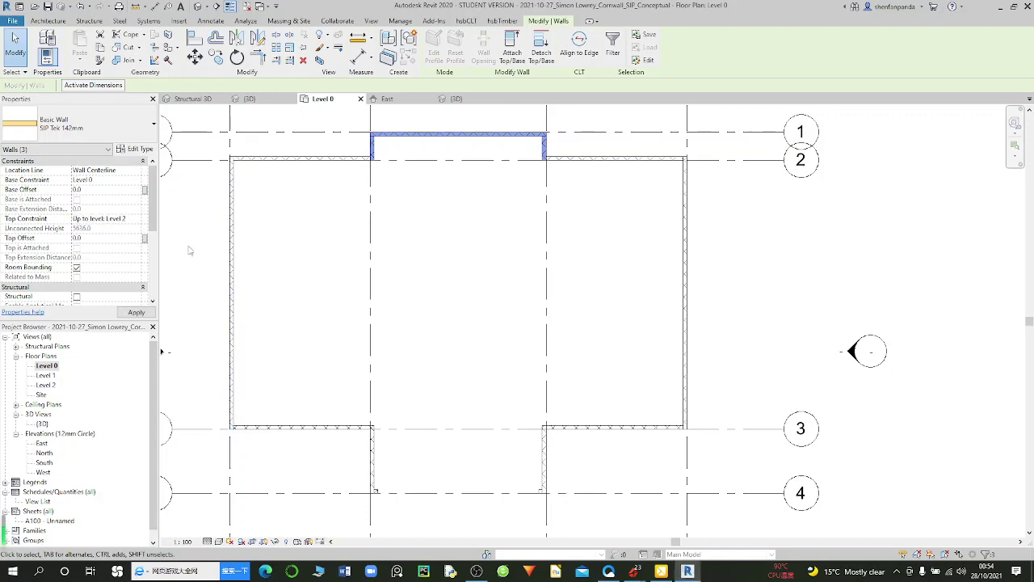
pyautogui.click(373, 457)
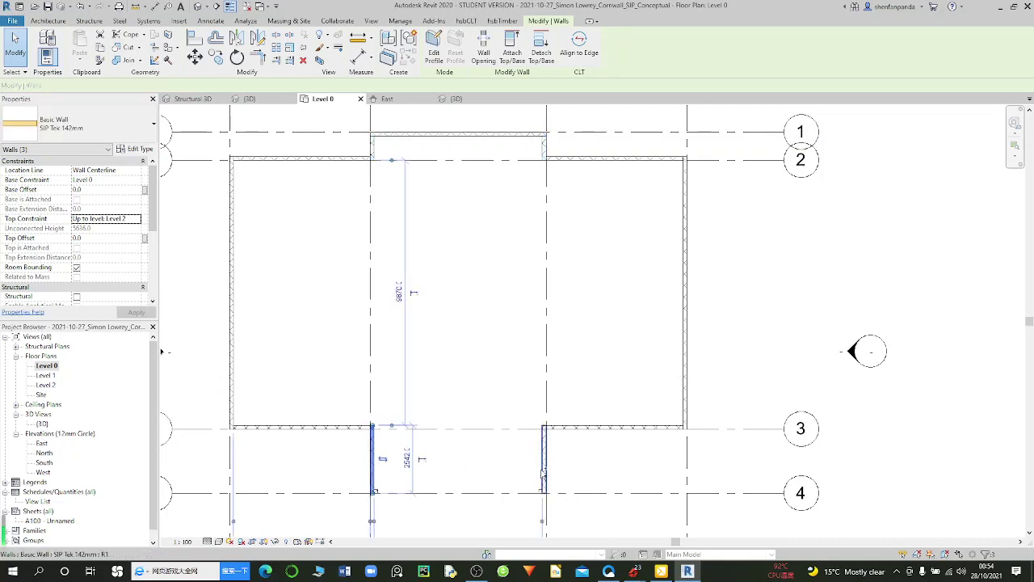
pyautogui.scroll(2, 381, 495)
pyautogui.scroll(2, 382, 496)
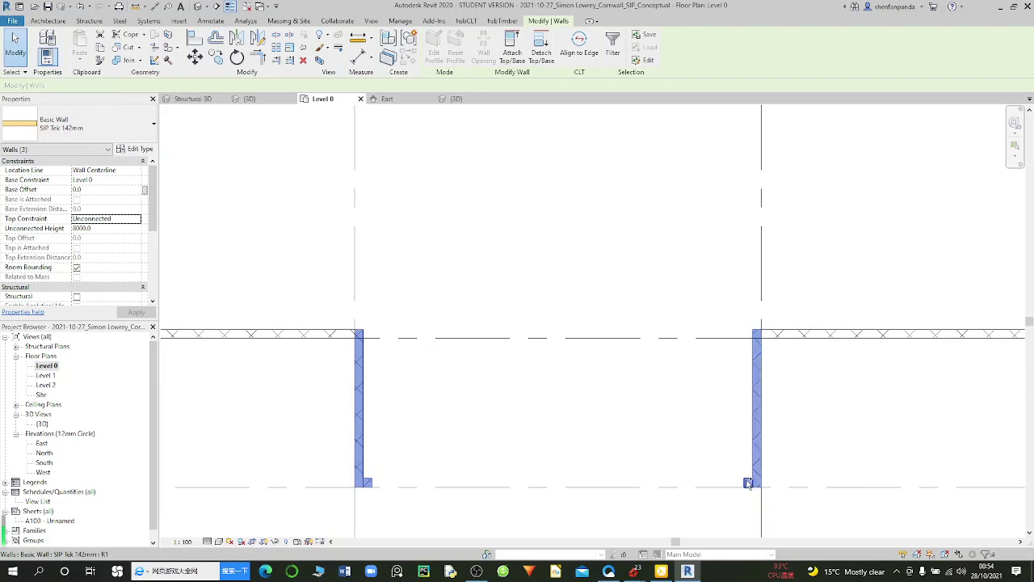
pyautogui.click(136, 219)
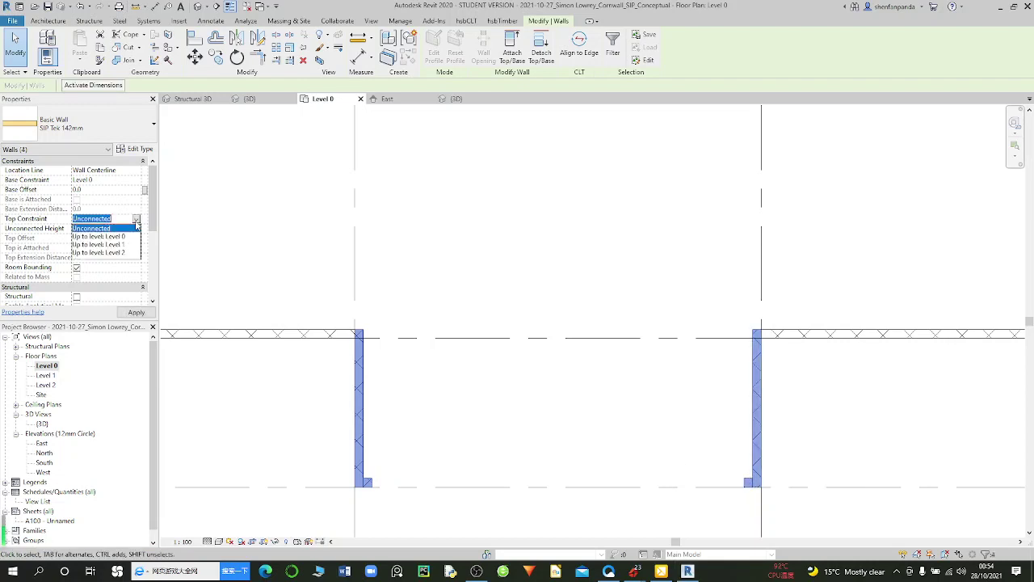
pyautogui.click(120, 253)
pyautogui.scroll(-1, 437, 279)
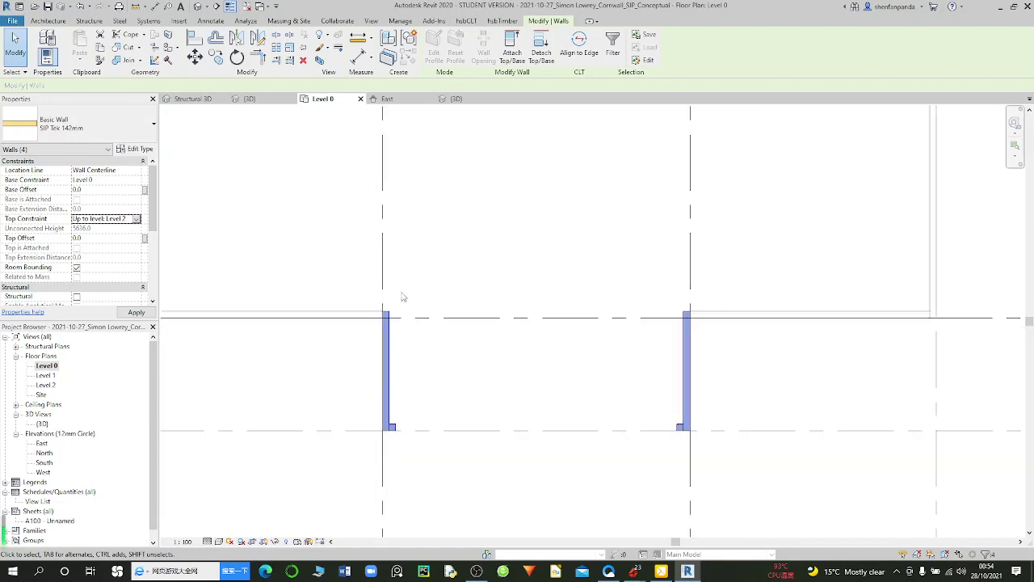
pyautogui.scroll(-1, 372, 323)
pyautogui.scroll(-1, 370, 327)
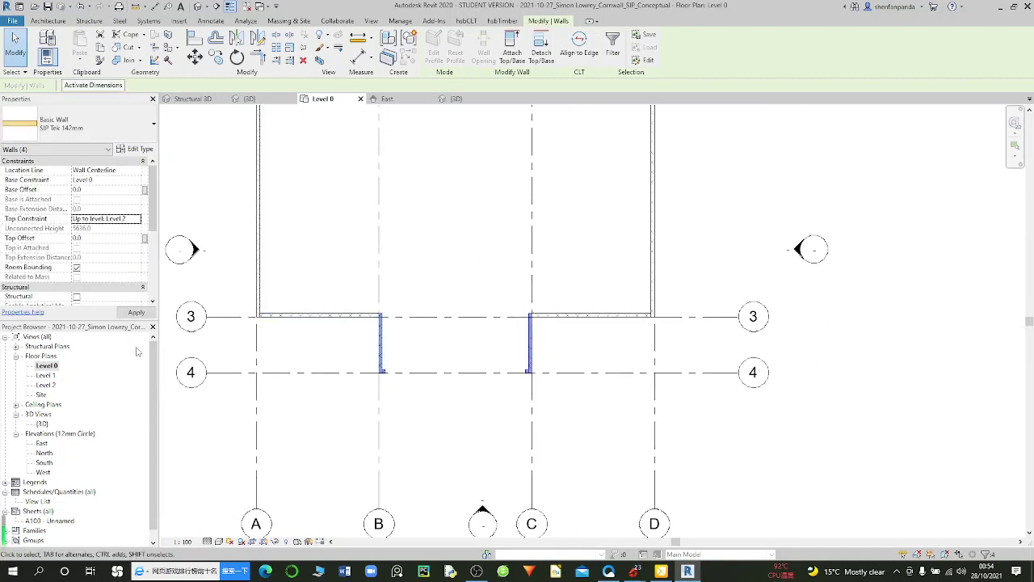
# Step: Open the {3D} view and zoom around to confirm the short end walls reach Level 2
pyautogui.doubleClick(43, 423)
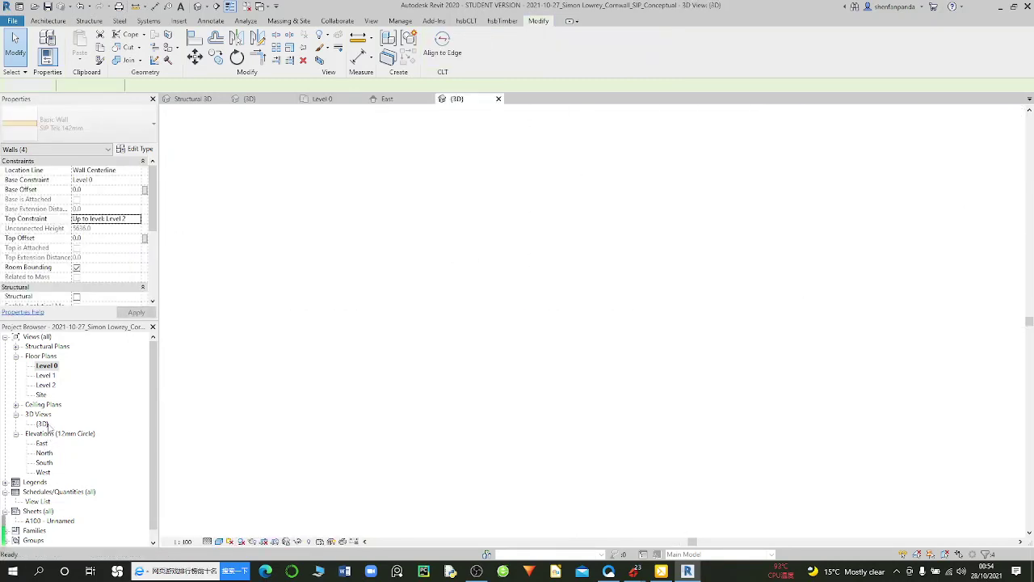
pyautogui.scroll(1, 400, 310)
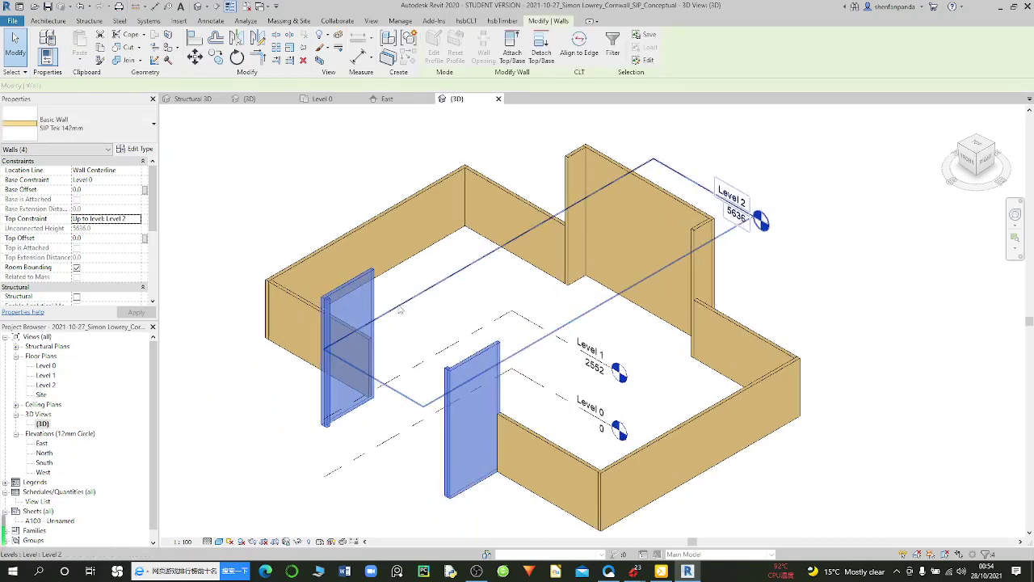
pyautogui.scroll(-1, 420, 304)
pyautogui.scroll(-1, 453, 301)
pyautogui.scroll(1, 479, 295)
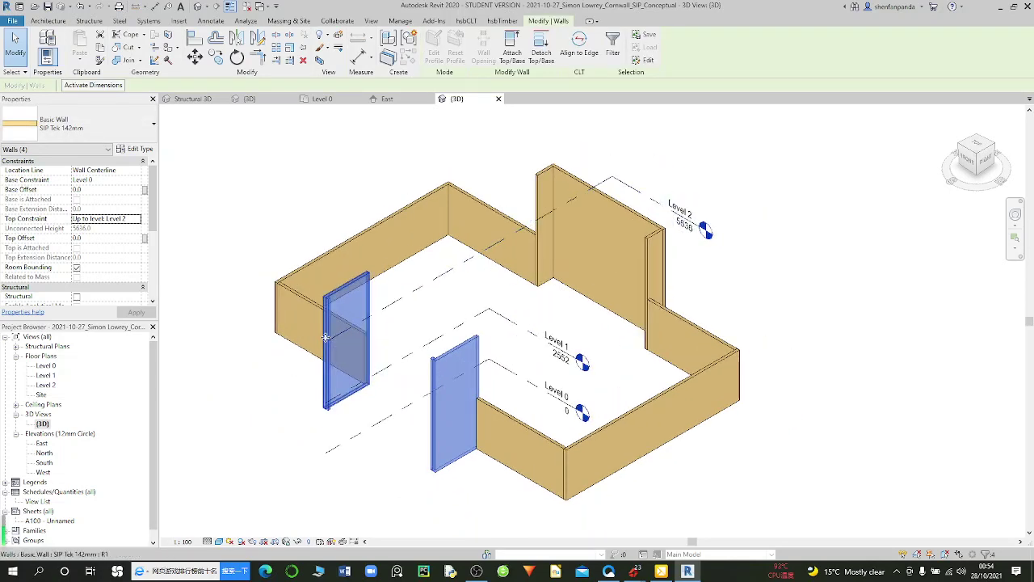
pyautogui.press('Escape')
pyautogui.scroll(1, 331, 329)
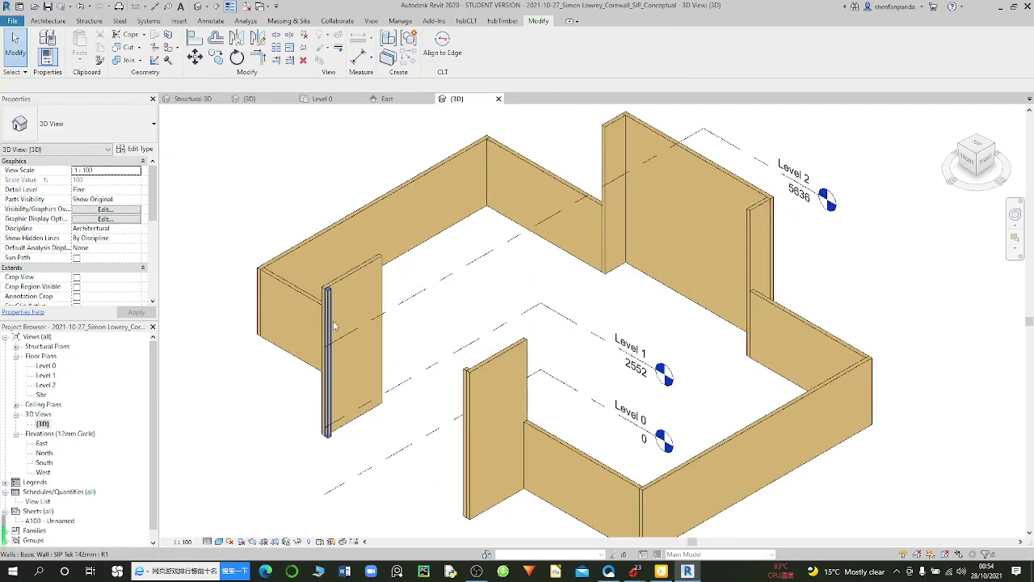
pyautogui.scroll(-2, 333, 326)
pyautogui.scroll(2, 436, 366)
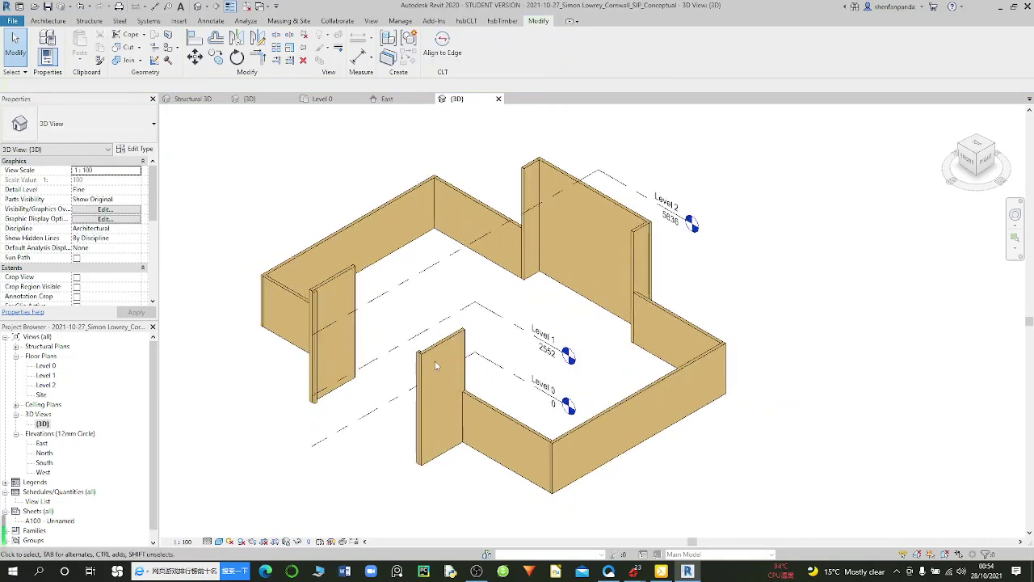
pyautogui.scroll(-1, 436, 366)
pyautogui.scroll(-1, 441, 360)
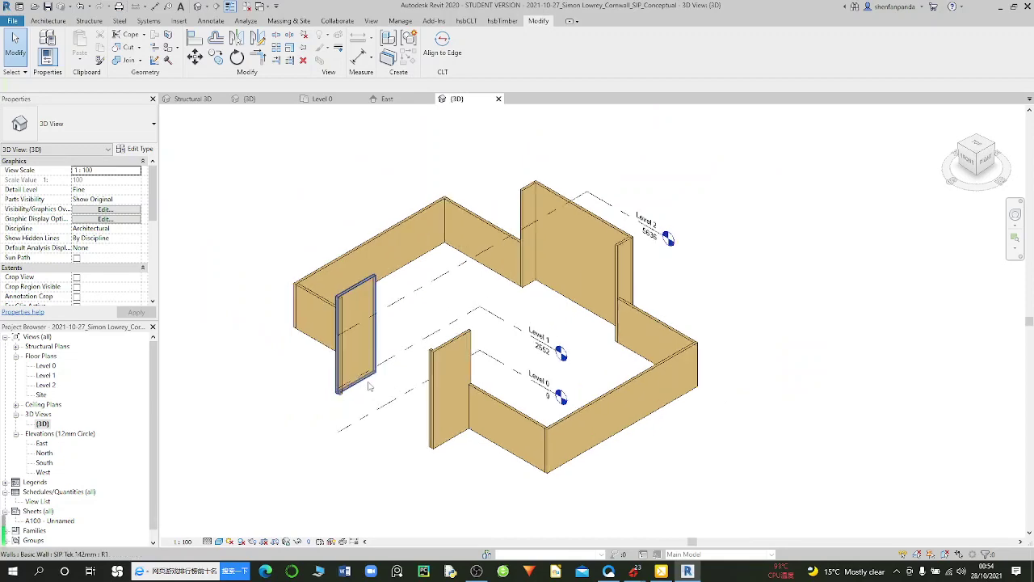
pyautogui.scroll(1, 345, 304)
pyautogui.scroll(1, 348, 304)
pyautogui.scroll(1, 350, 302)
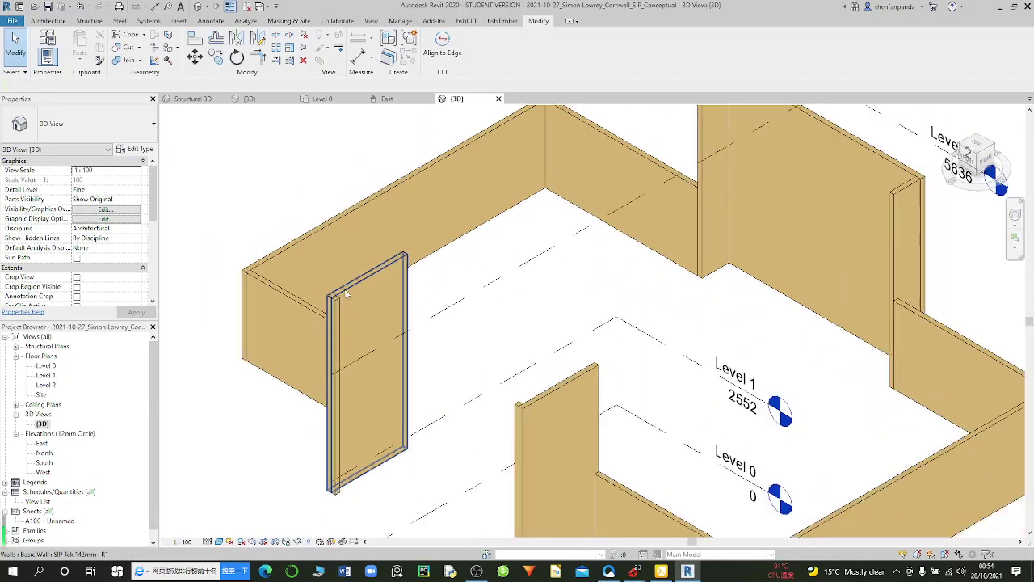
pyautogui.scroll(-1, 352, 300)
pyautogui.scroll(-2, 352, 301)
pyautogui.scroll(-1, 372, 334)
pyautogui.scroll(1, 484, 339)
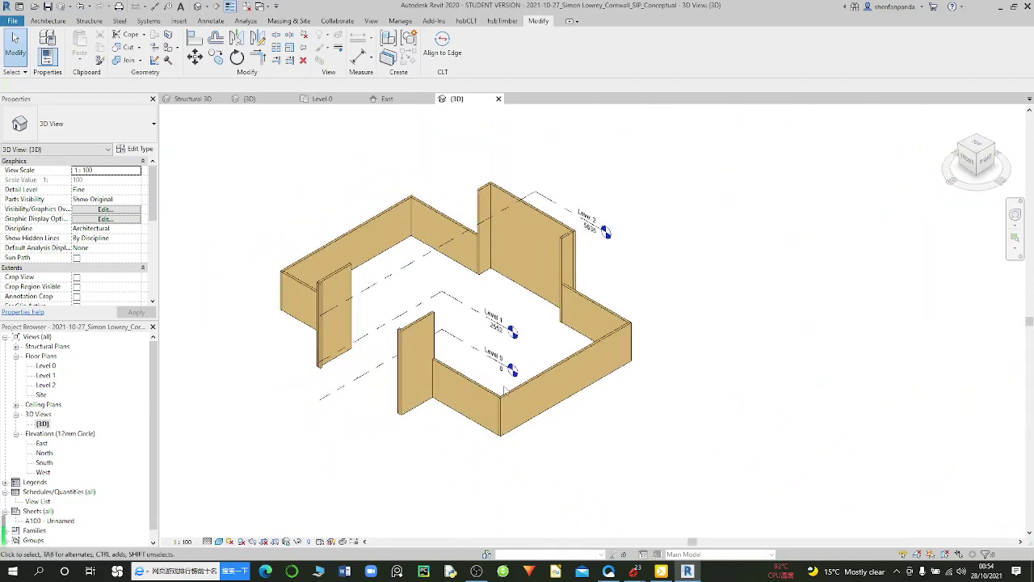
pyautogui.scroll(1, 501, 380)
pyautogui.scroll(1, 417, 360)
pyautogui.scroll(1, 428, 366)
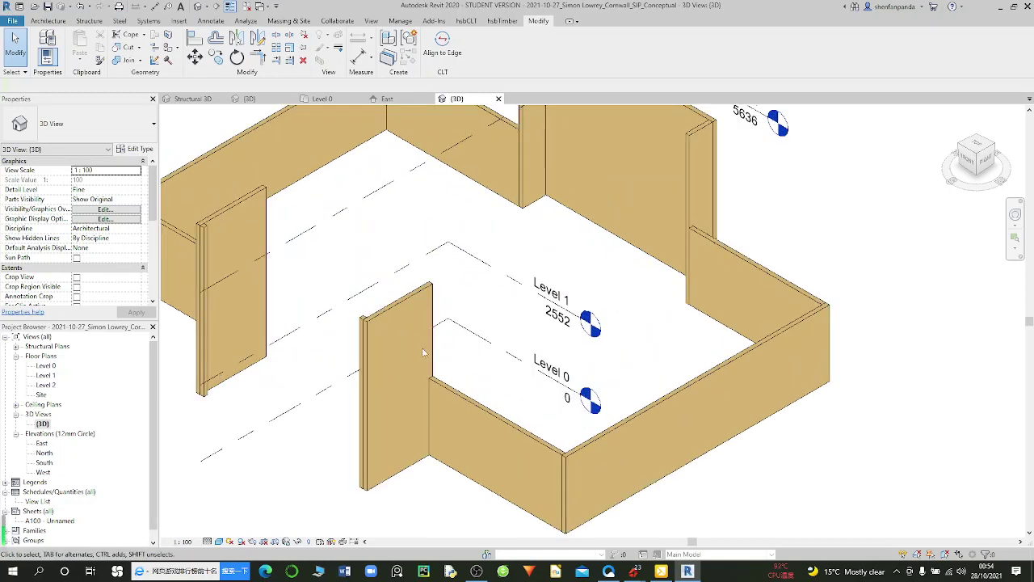
pyautogui.scroll(-1, 435, 368)
pyautogui.scroll(-2, 435, 368)
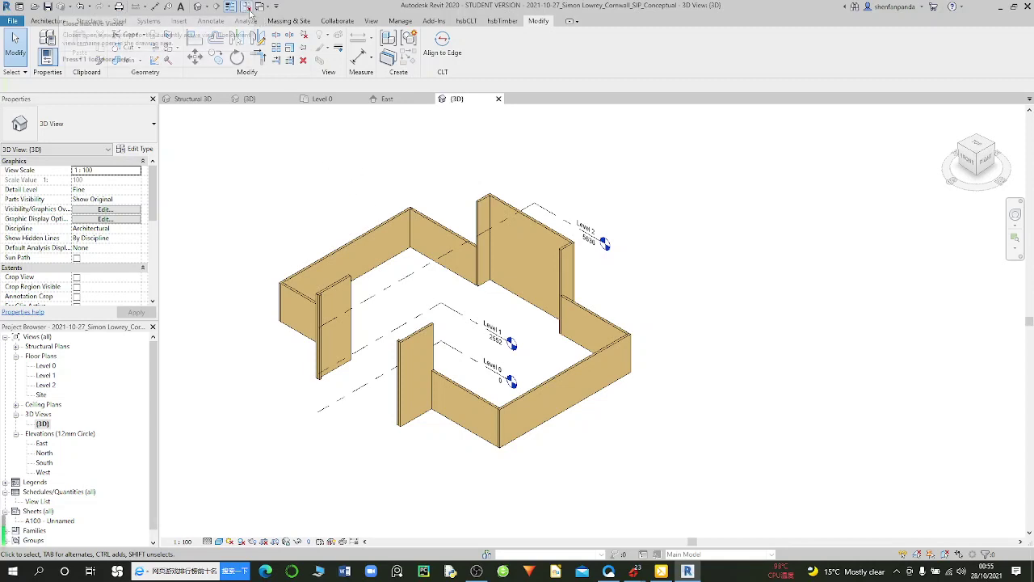
# Step: Close the inactive views and reopen the Level 0 floor plan
pyautogui.click(249, 6)
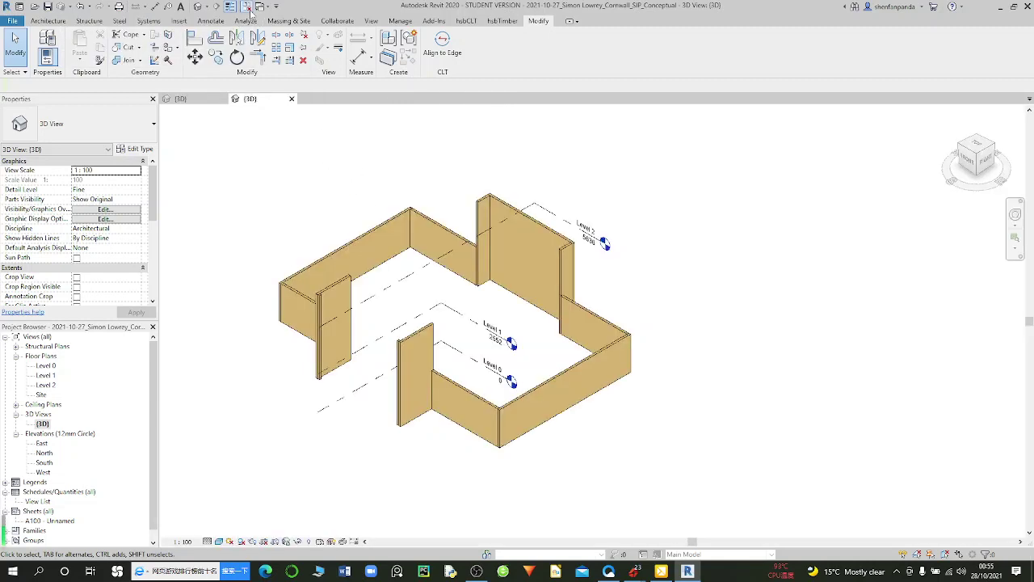
pyautogui.click(46, 367)
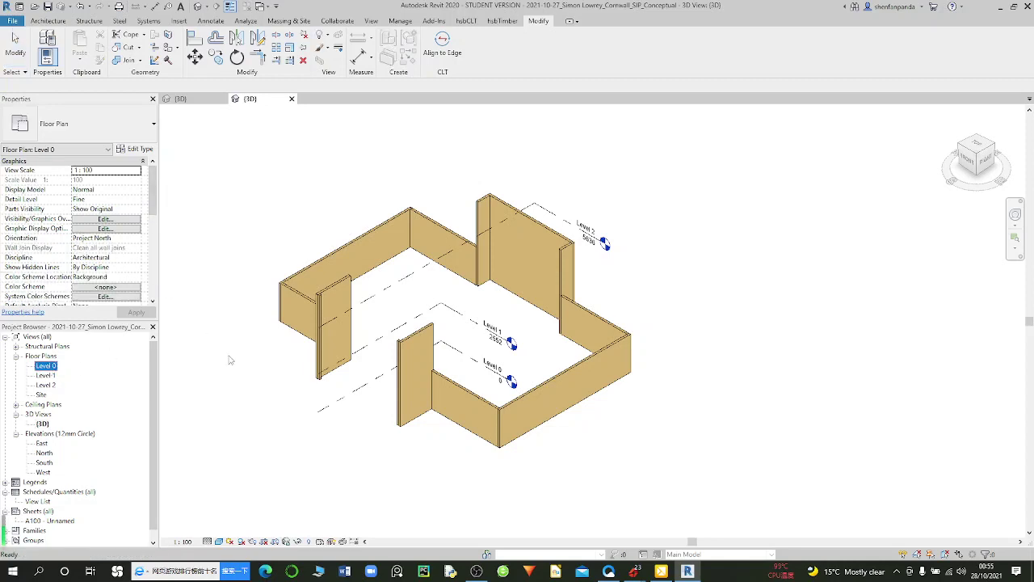
pyautogui.doubleClick(49, 366)
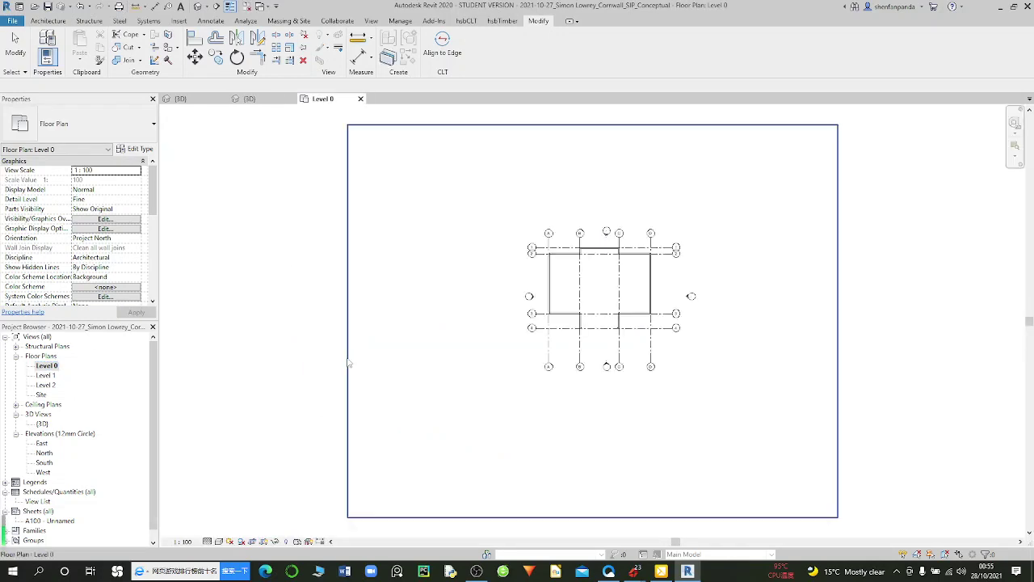
pyautogui.scroll(-2, 339, 379)
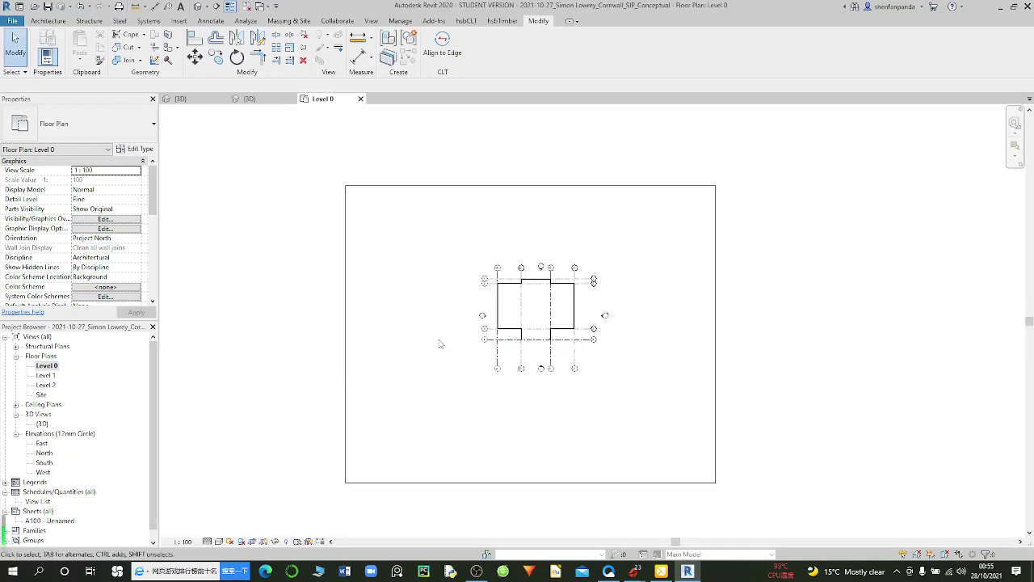
# Step: Tile the open views, then close the finished-house project without saving
pyautogui.press('t')
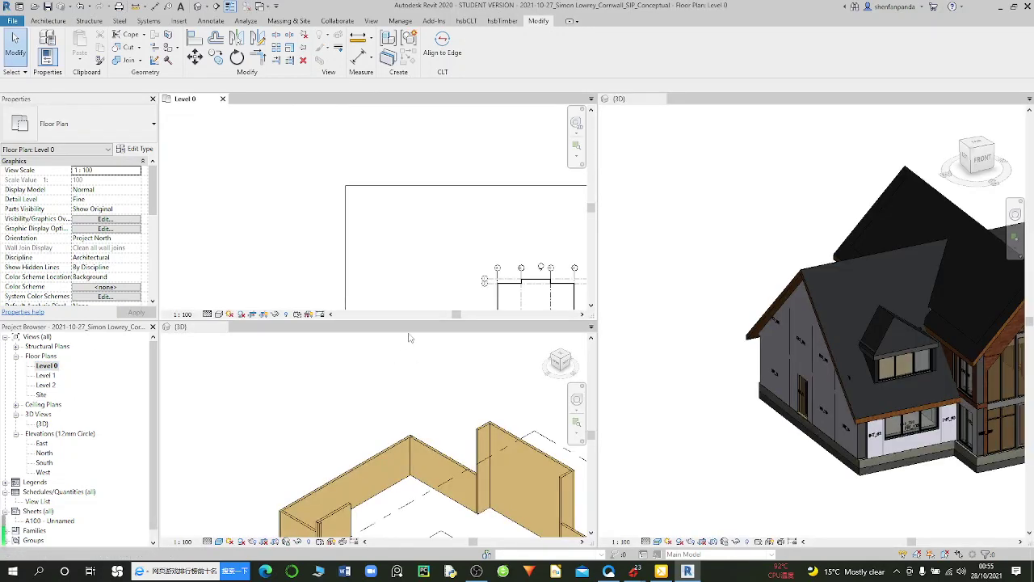
pyautogui.click(646, 104)
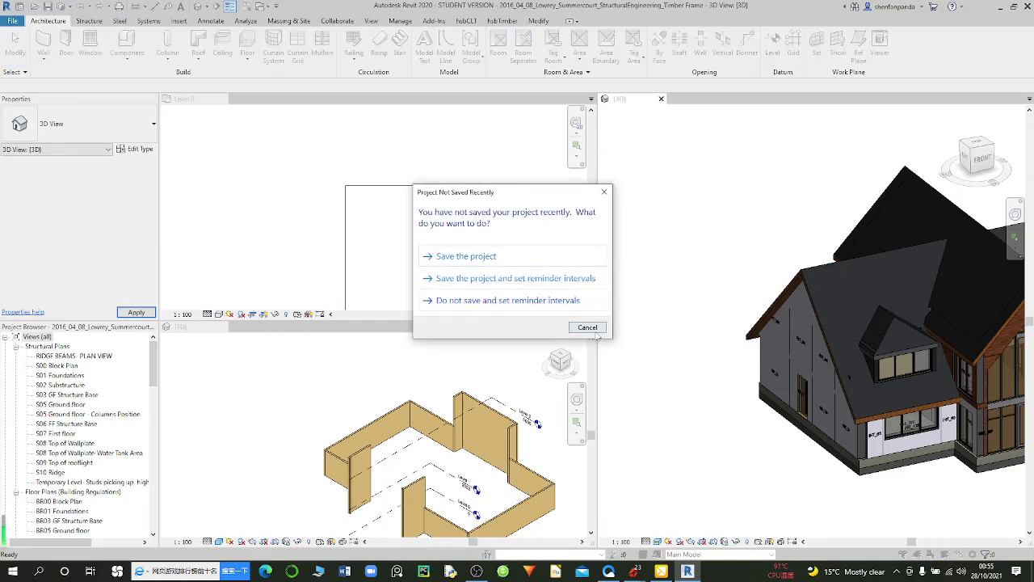
pyautogui.click(589, 327)
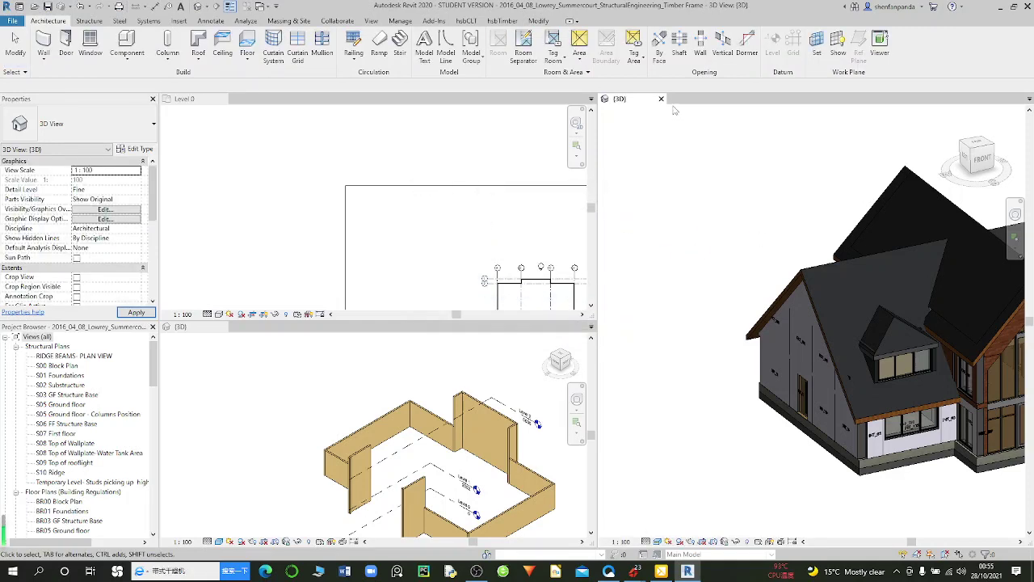
pyautogui.click(662, 100)
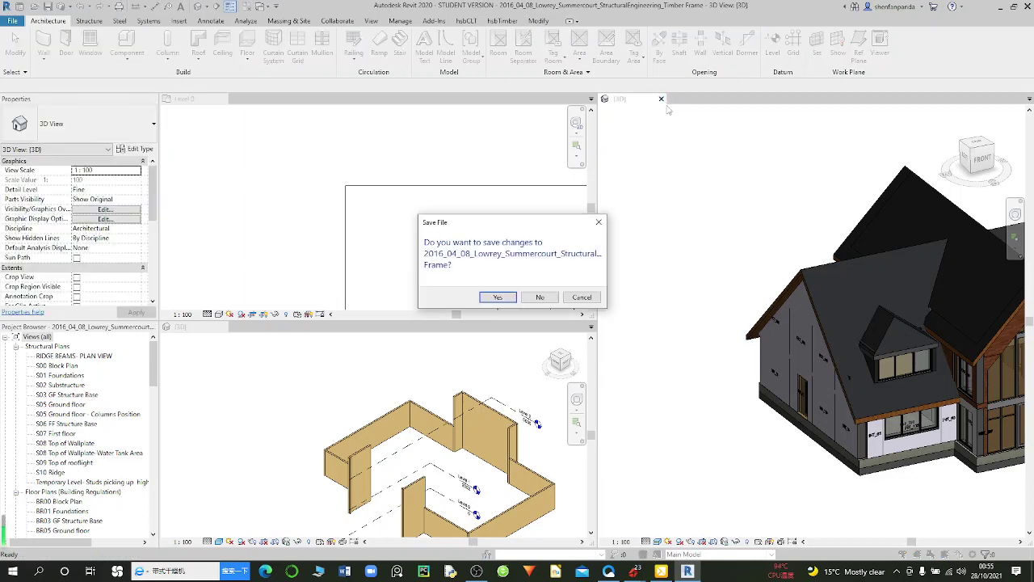
pyautogui.click(552, 301)
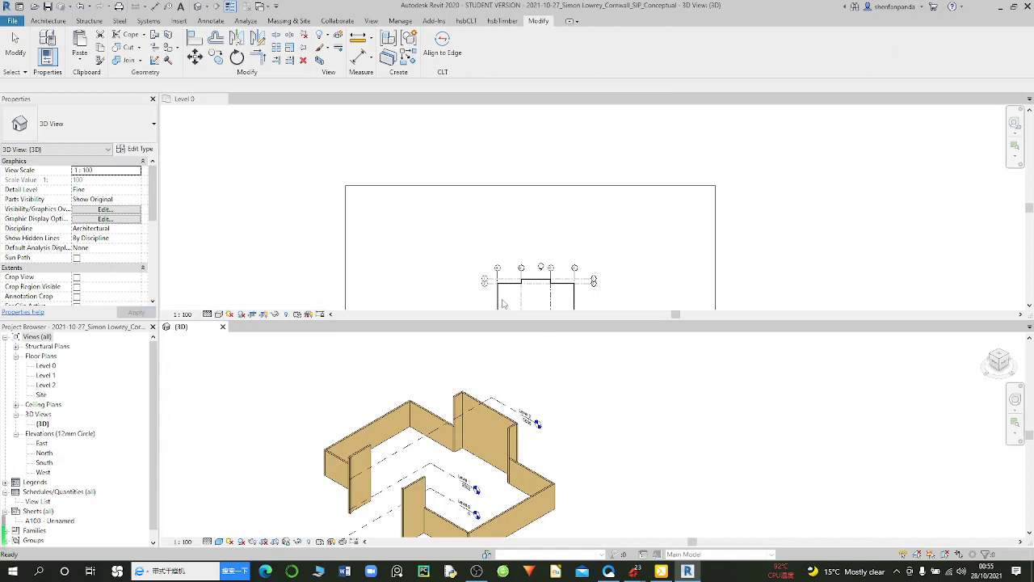
pyautogui.press('w')
pyautogui.press('t')
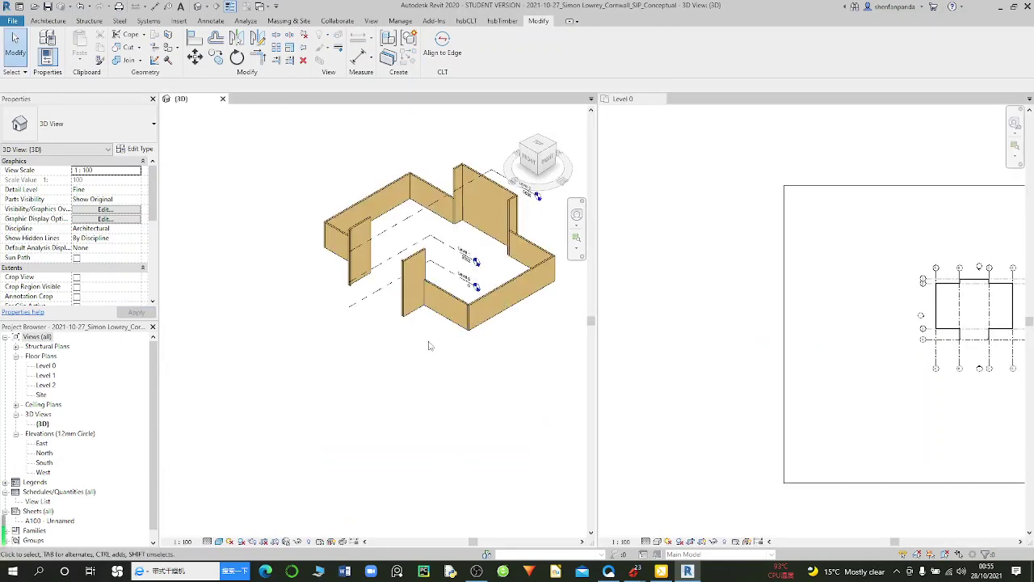
pyautogui.middleClick(429, 346)
pyautogui.middleClick(755, 362)
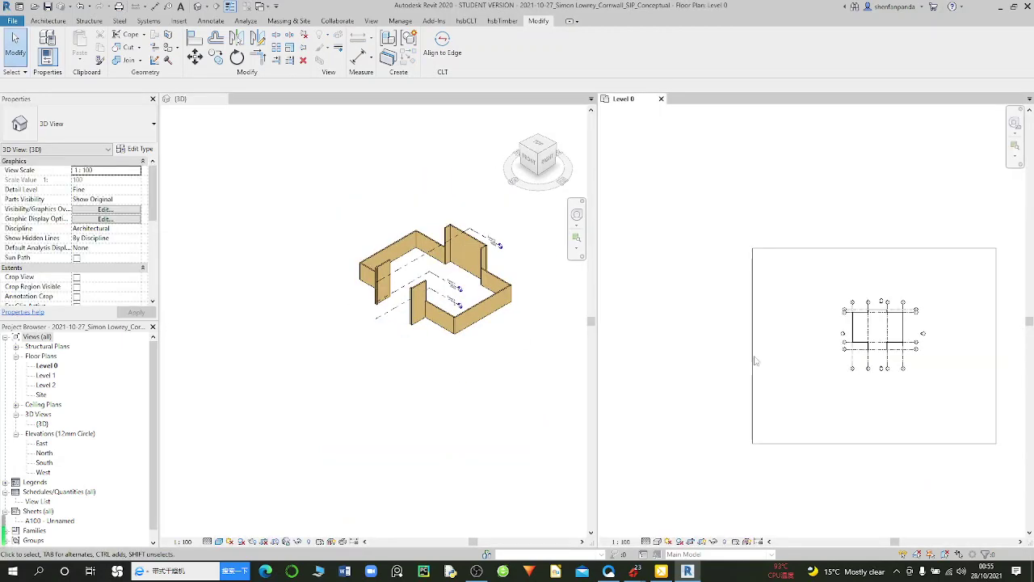
pyautogui.scroll(2, 756, 361)
pyautogui.scroll(2, 768, 361)
pyautogui.scroll(2, 784, 361)
pyautogui.scroll(1, 800, 361)
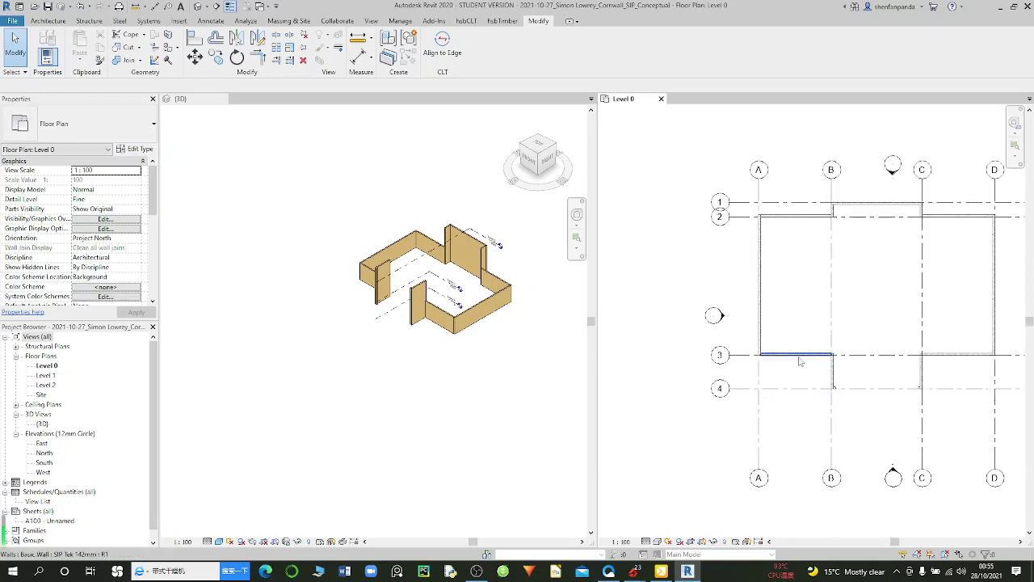
pyautogui.scroll(1, 800, 362)
pyautogui.click(530, 350)
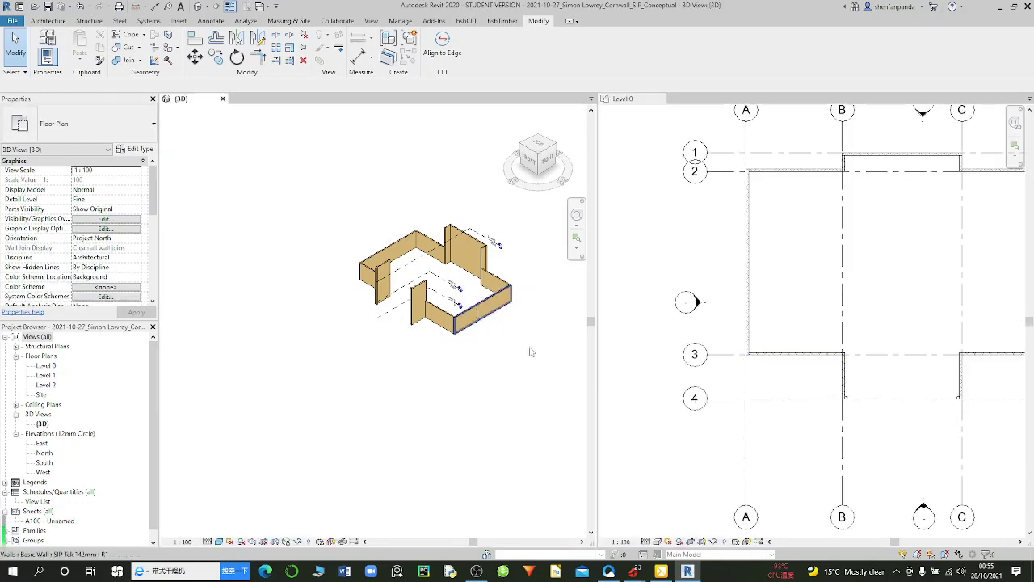
pyautogui.scroll(-1, 666, 279)
pyautogui.scroll(-1, 671, 283)
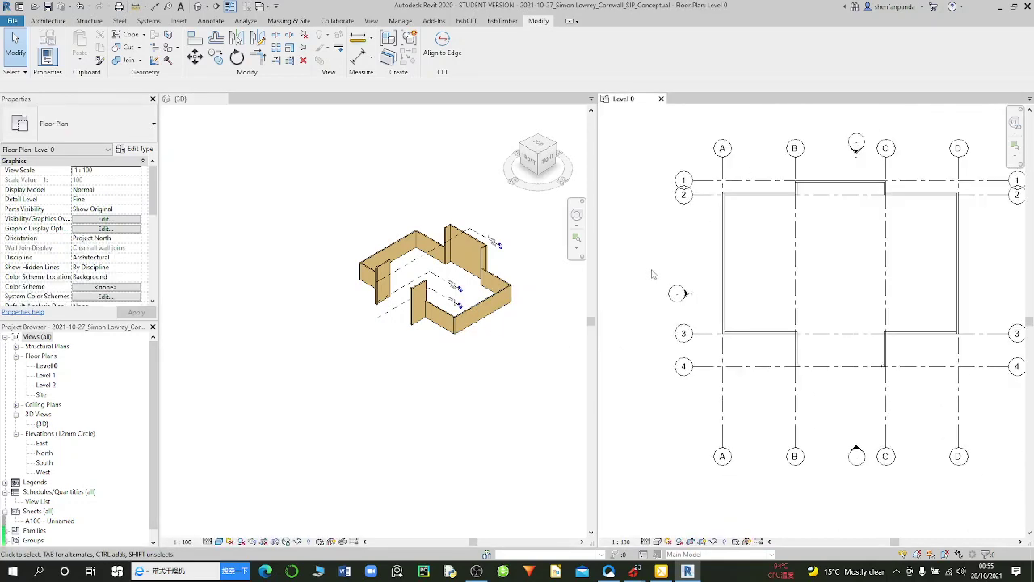
pyautogui.scroll(1, 509, 263)
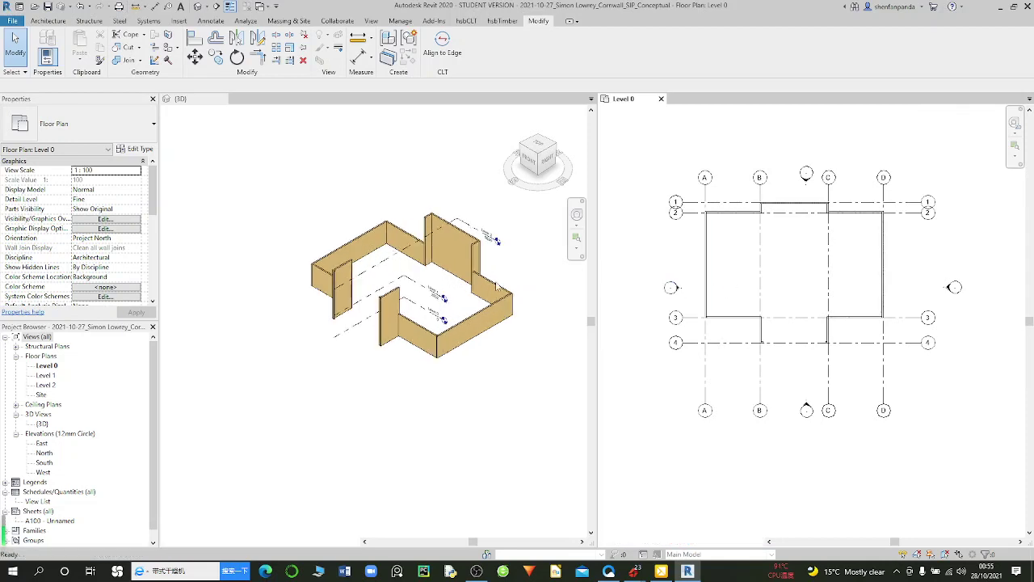
pyautogui.click(708, 276)
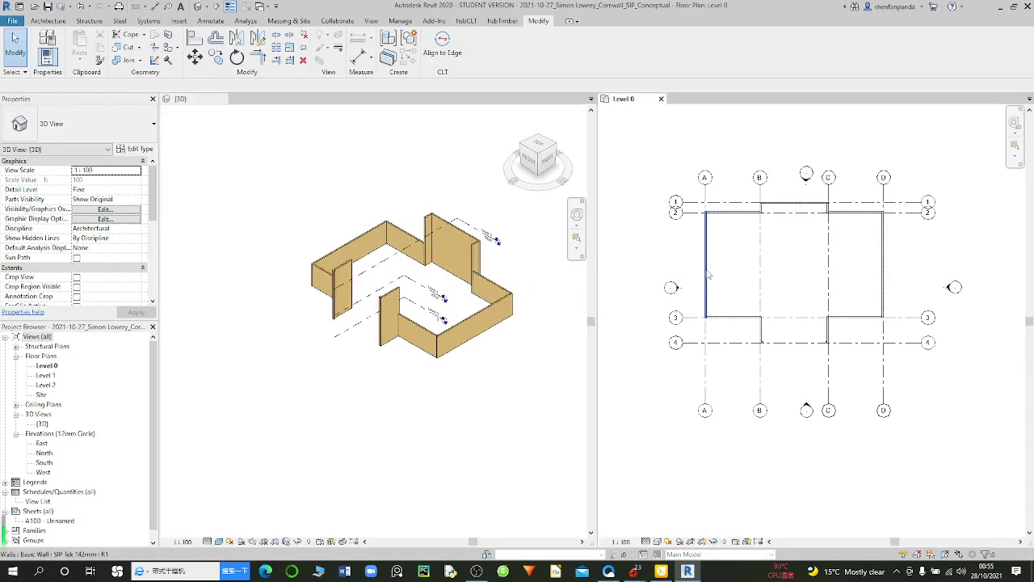
# Step: Set the long front-right SIP wall's Top Constraint to 'Up to level: Level 2'
pyautogui.click(478, 330)
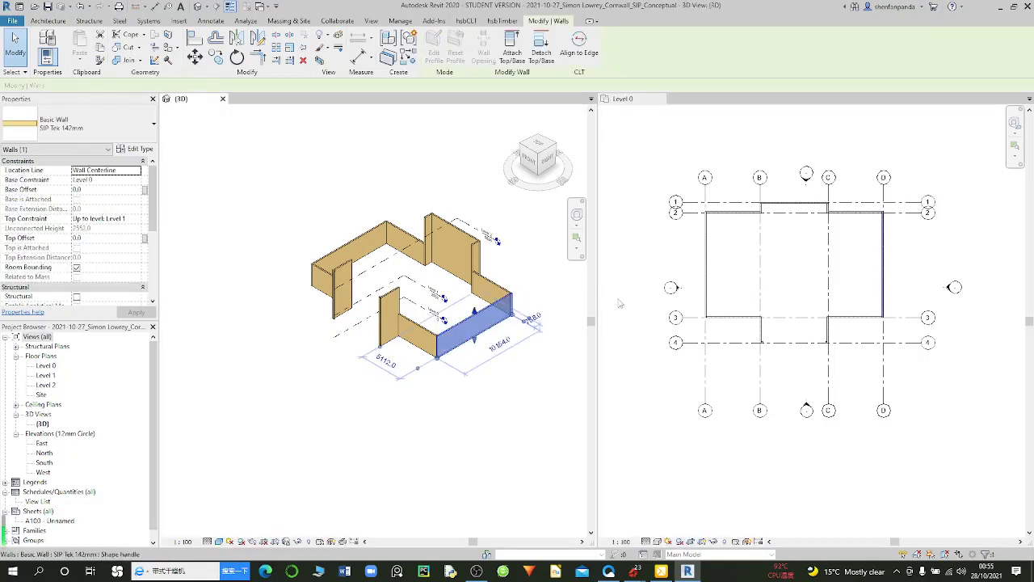
pyautogui.scroll(1, 457, 266)
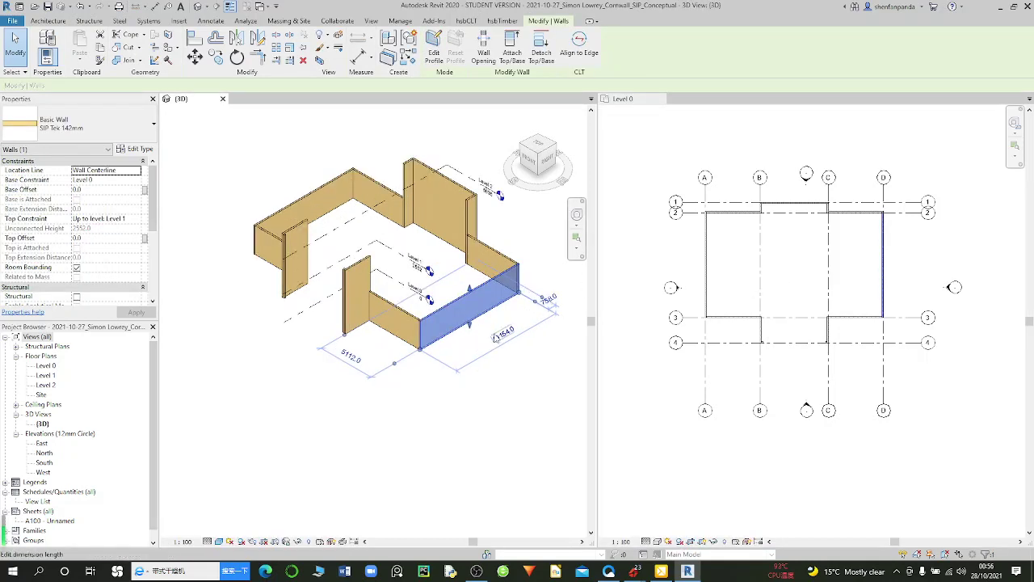
pyautogui.scroll(1, 454, 264)
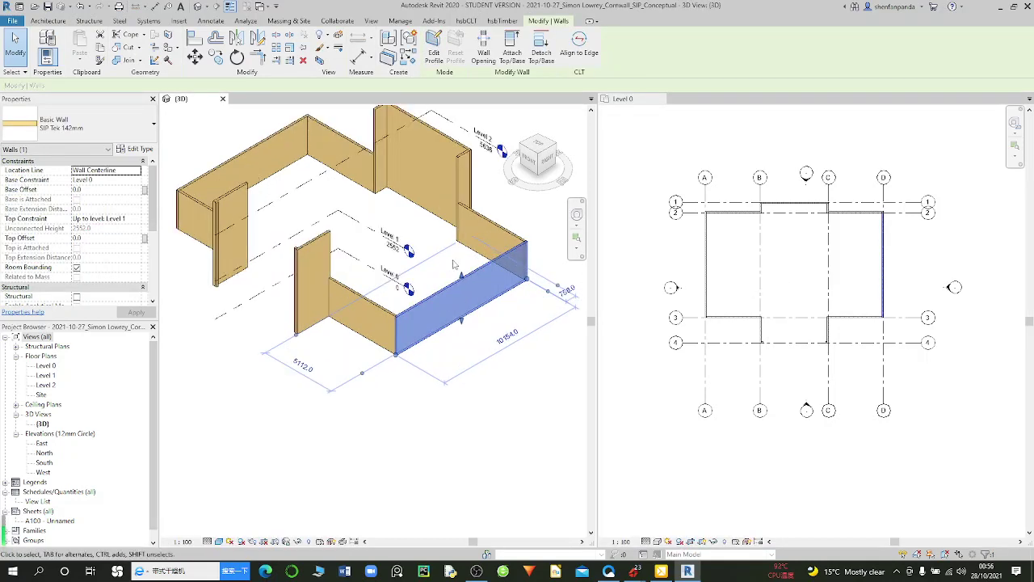
pyautogui.click(128, 219)
pyautogui.click(136, 219)
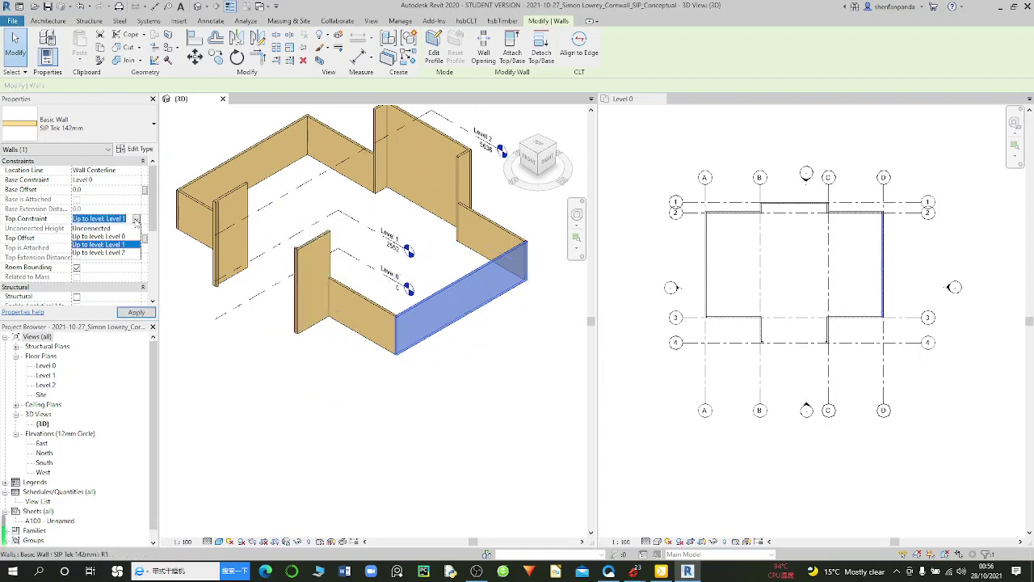
pyautogui.click(115, 254)
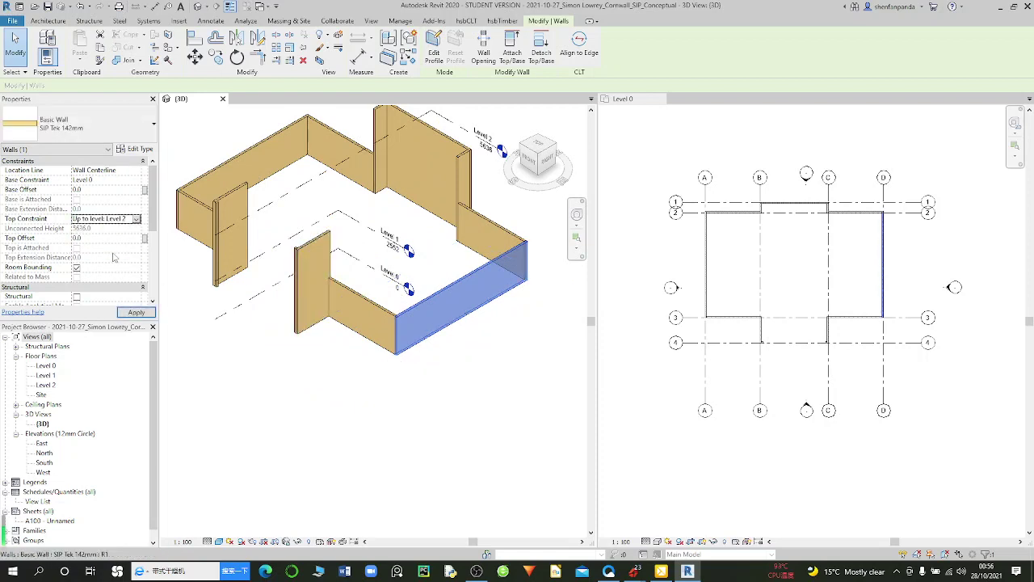
pyautogui.click(136, 313)
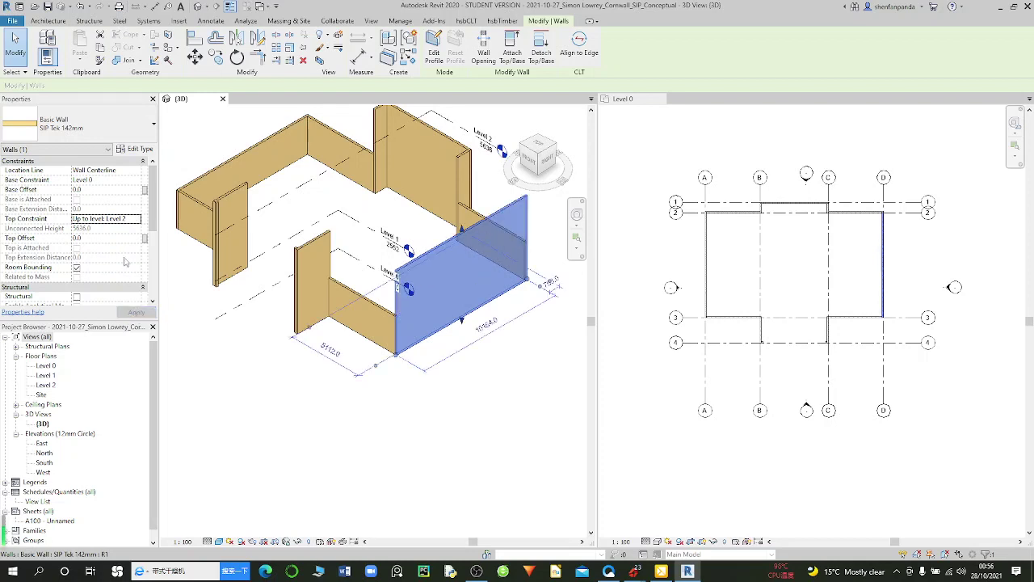
# Step: Return that wall's Top Constraint to 'Up to level: Level 1' and view it at a new angle
pyautogui.click(136, 219)
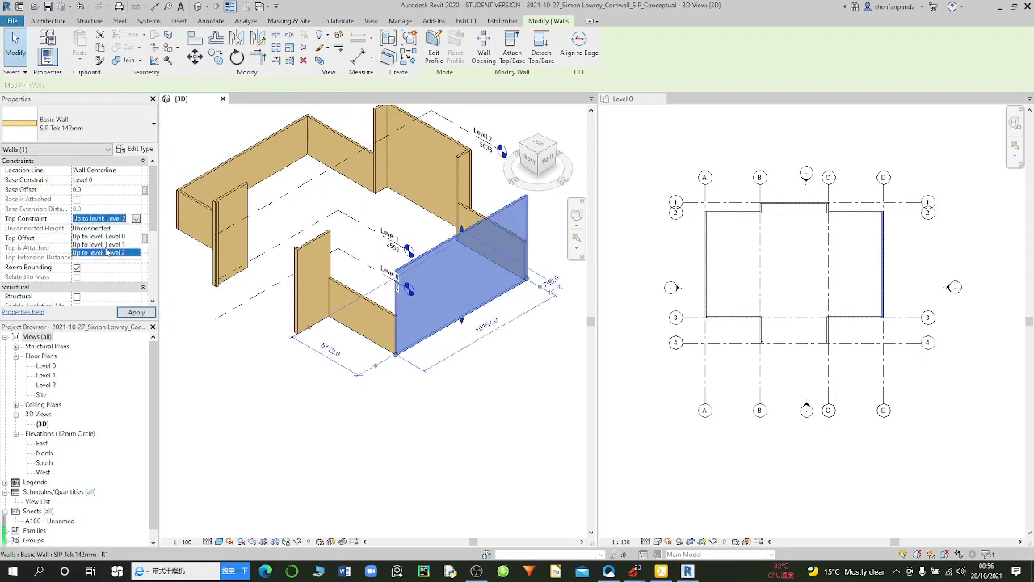
pyautogui.click(107, 244)
pyautogui.click(135, 313)
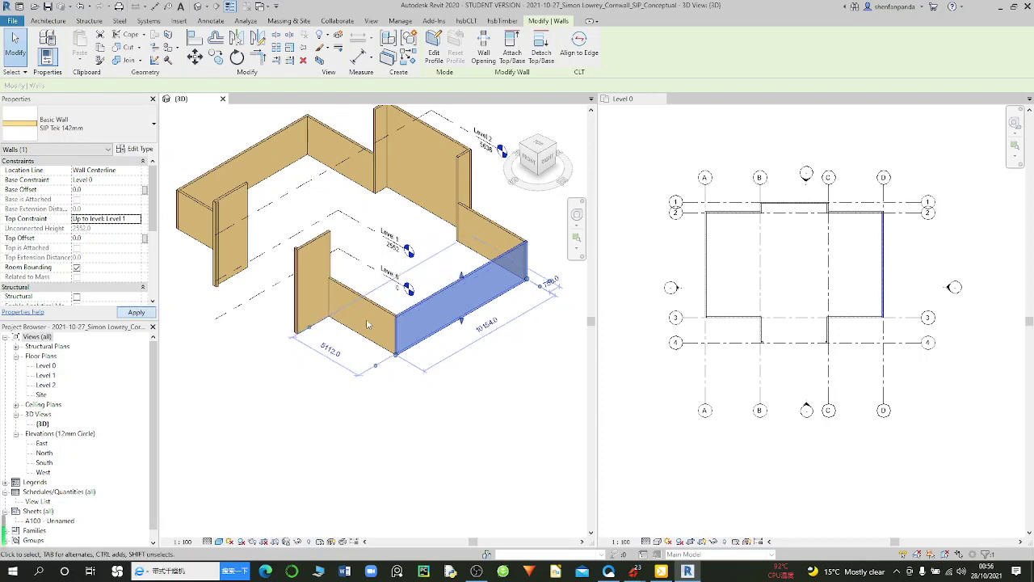
pyautogui.keyDown('shift'); pyautogui.moveTo(301, 293); pyautogui.dragTo(363, 372, button='middle'); pyautogui.keyUp('shift')
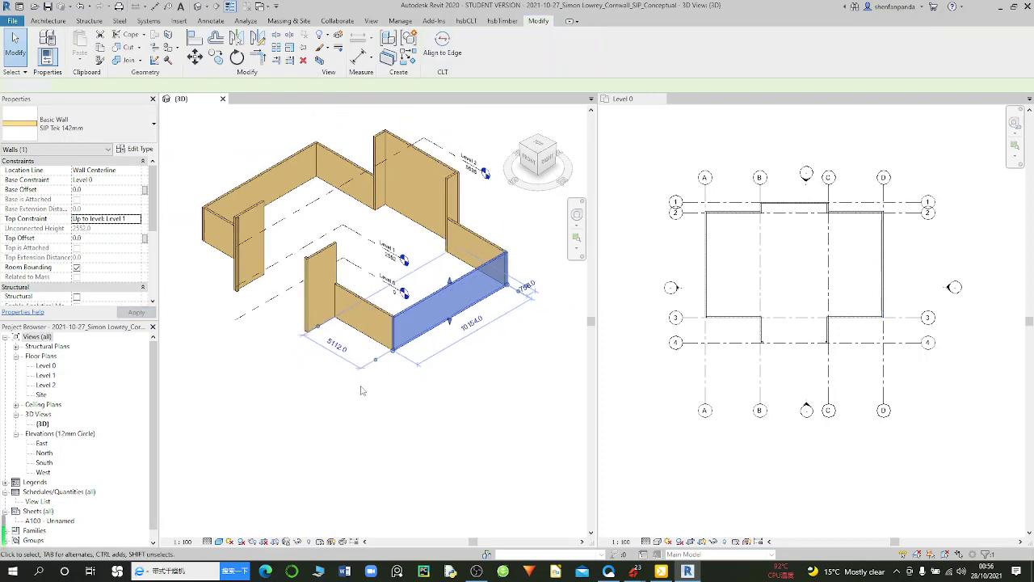
pyautogui.click(361, 390)
pyautogui.scroll(-3, 360, 387)
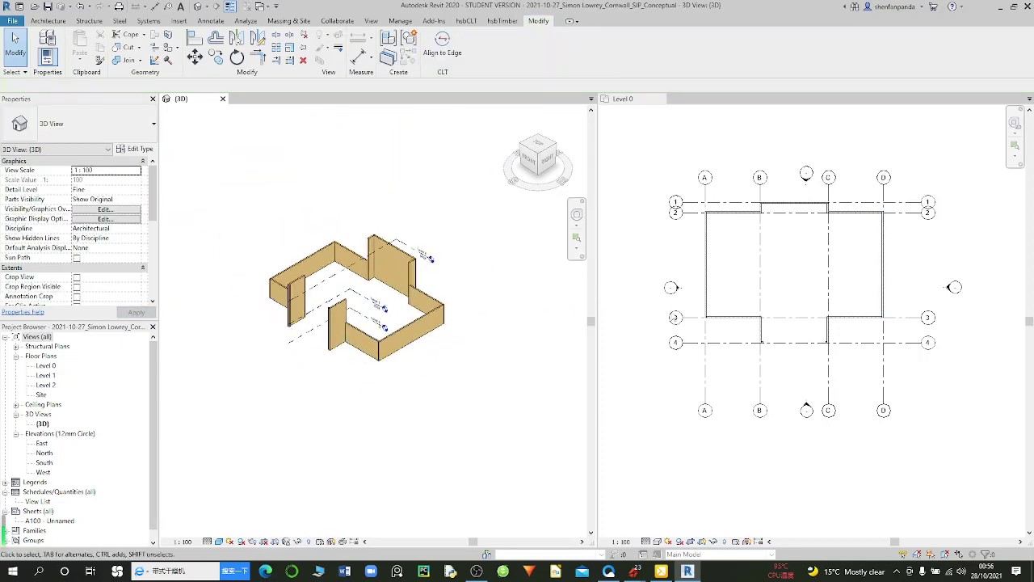
pyautogui.scroll(1, 665, 296)
pyautogui.scroll(-2, 666, 296)
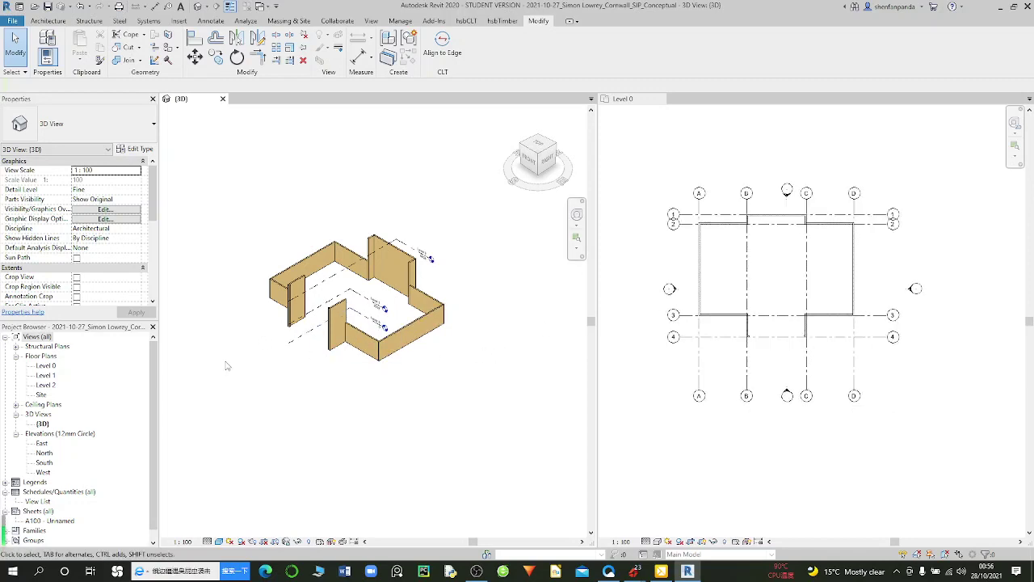
pyautogui.moveTo(228, 366)
pyautogui.keyDown('shift'); pyautogui.mouseDown(button='middle')
pyautogui.moveTo(238, 318)
pyautogui.moveTo(272, 354)
pyautogui.moveTo(218, 341)
pyautogui.mouseUp(button='middle'); pyautogui.keyUp('shift')
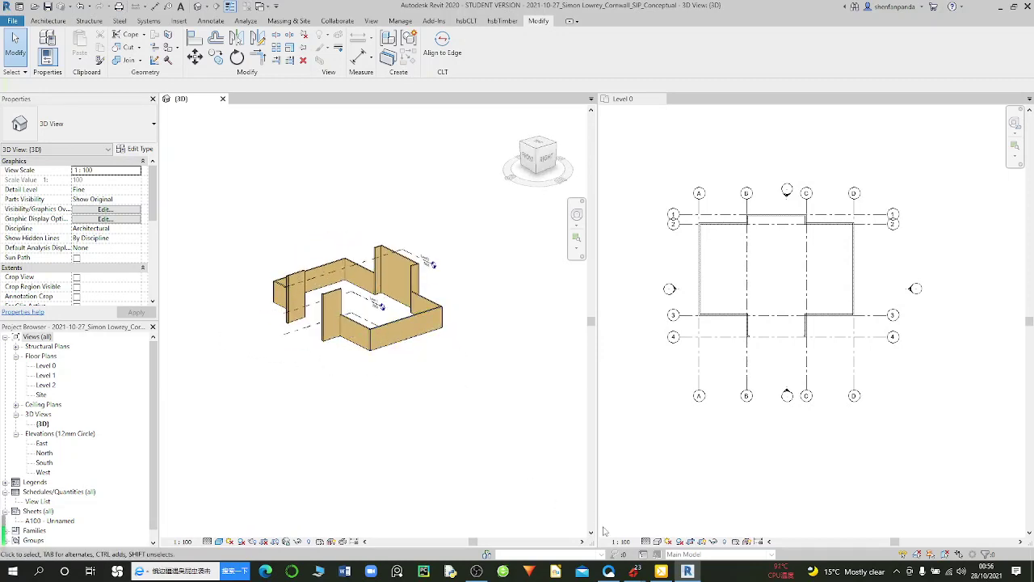
# Step: Zoom across the AutoCAD drawing's elevations and floor plans, then go back to the Revit model
pyautogui.moveTo(635, 572)
pyautogui.click(685, 522)
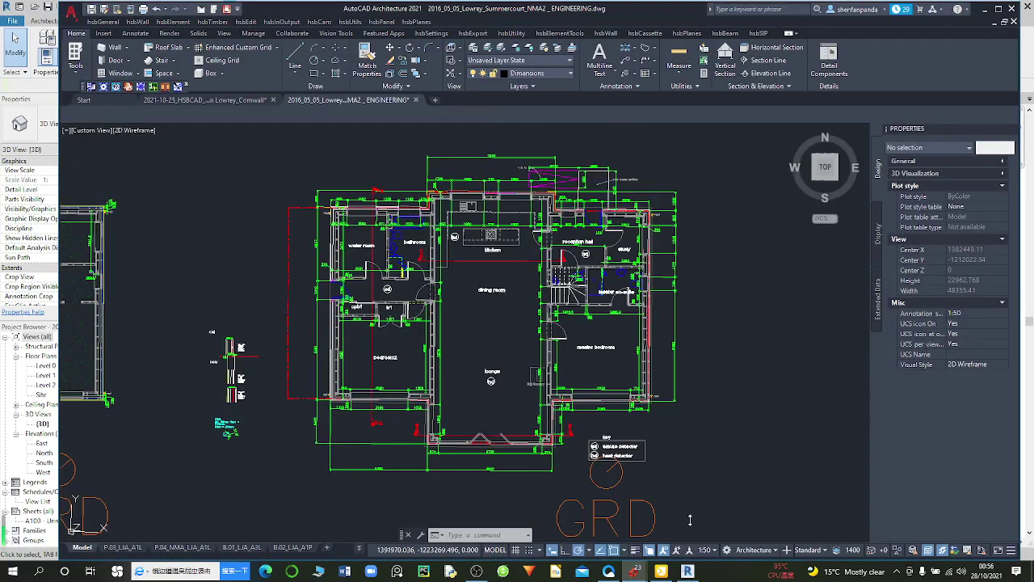
pyautogui.scroll(-4, 522, 349)
pyautogui.scroll(-5, 522, 349)
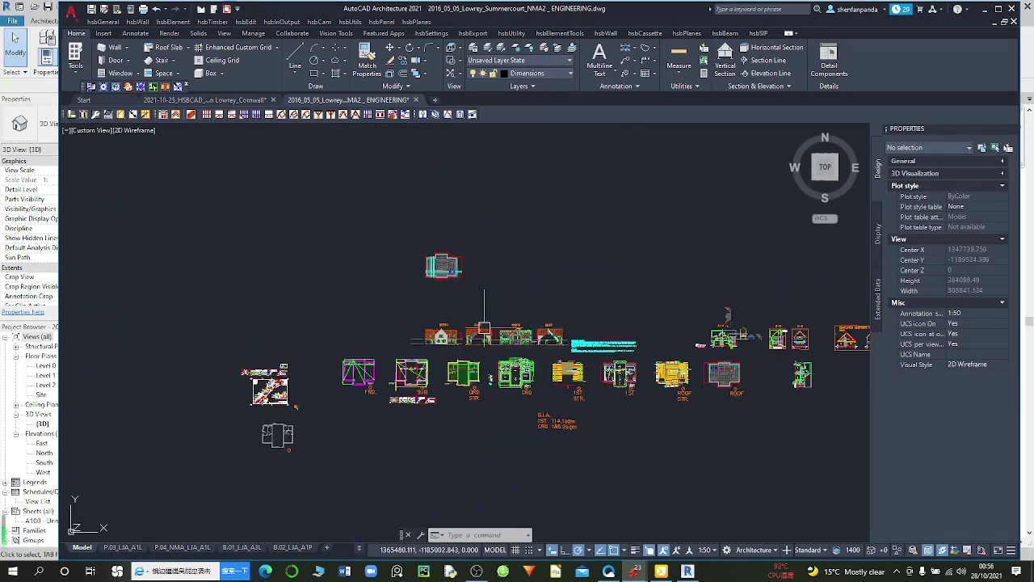
pyautogui.scroll(3, 503, 454)
pyautogui.scroll(3, 404, 364)
pyautogui.scroll(-2, 447, 334)
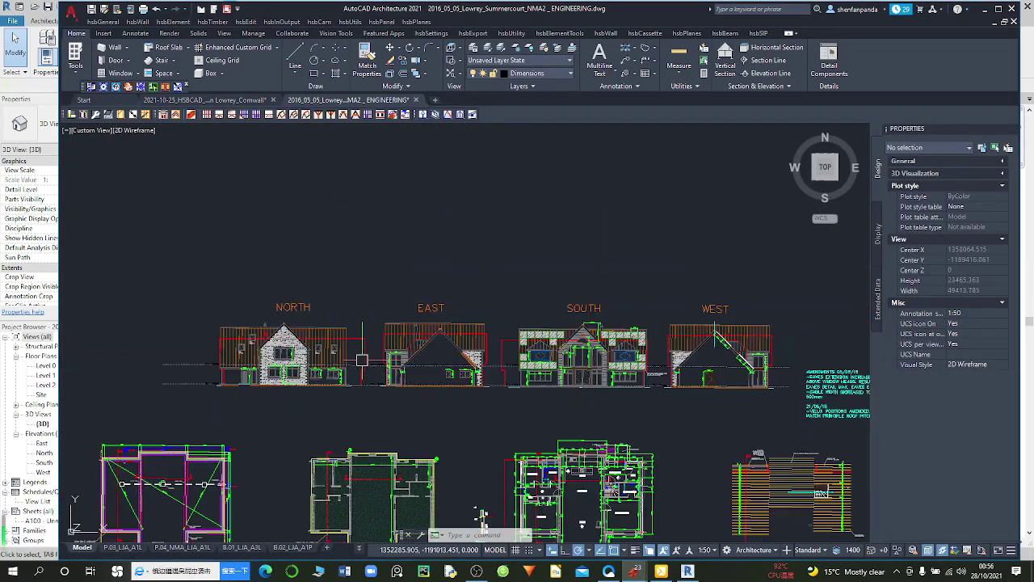
pyautogui.scroll(-1, 447, 334)
pyautogui.scroll(-1, 447, 334)
pyautogui.scroll(3, 484, 388)
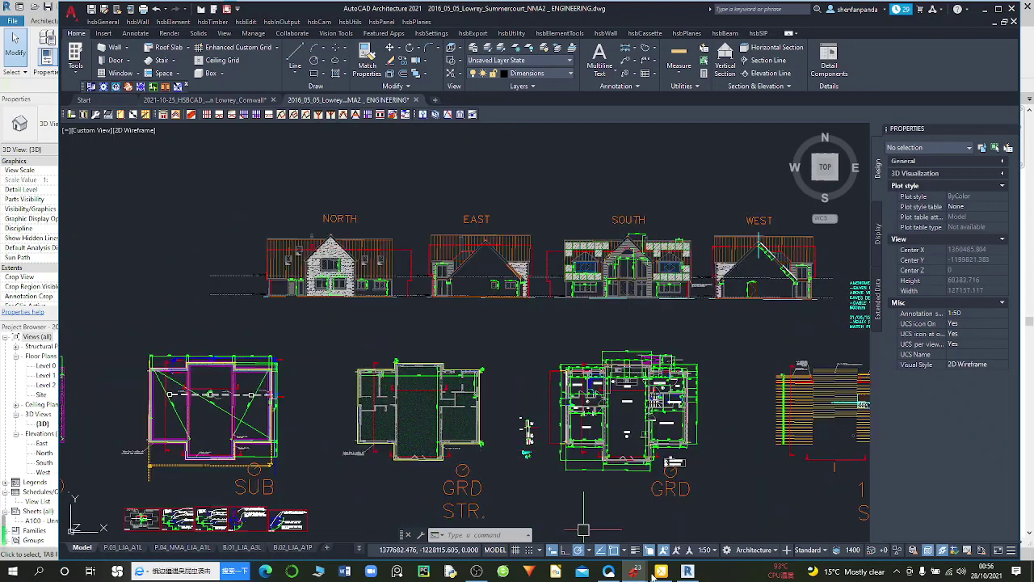
pyautogui.click(692, 574)
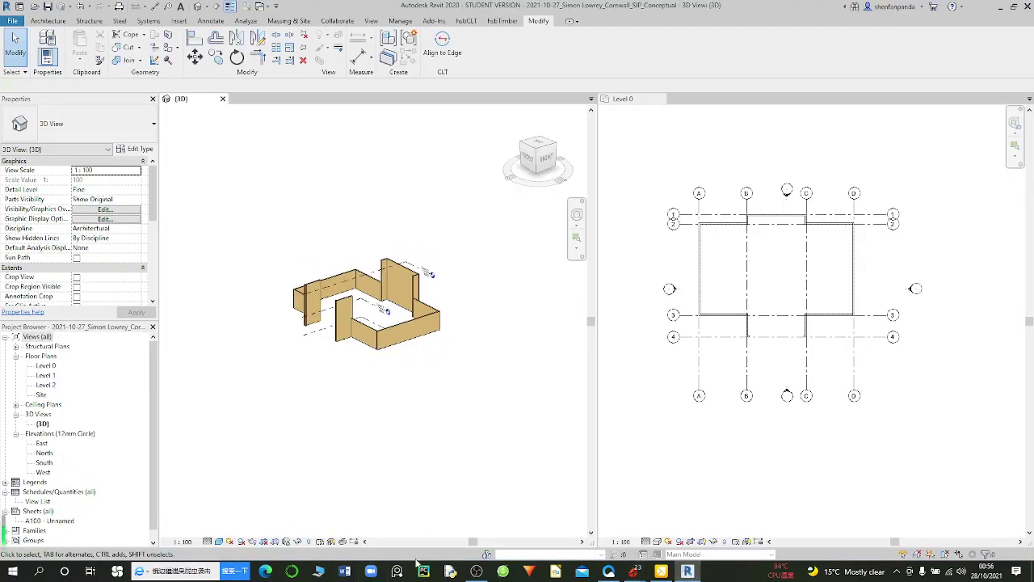
pyautogui.click(477, 572)
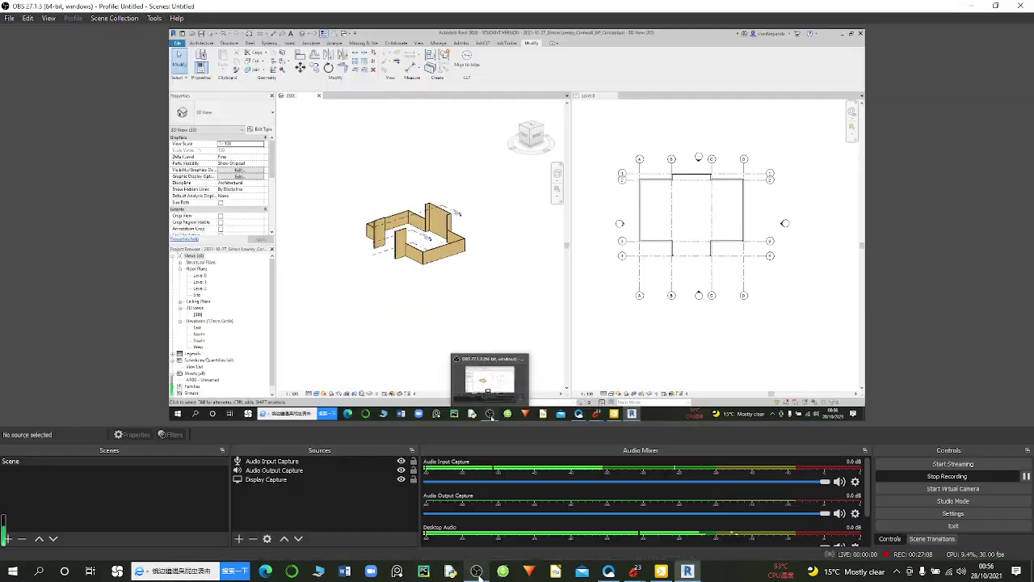